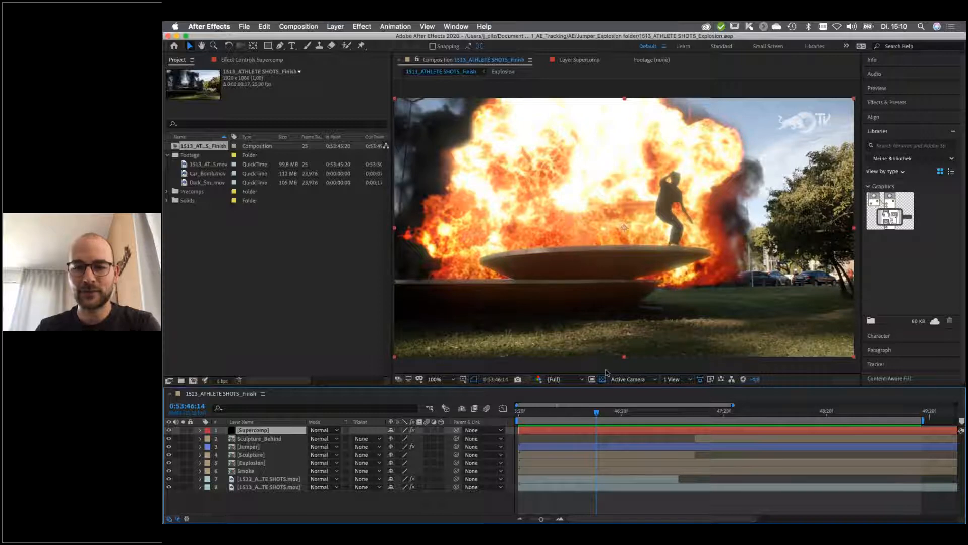
Preview the explosion shot in the finished composition around 0:53:46:05
mouse_move(590, 412)
left_mouse_down()
mouse_move(574, 411)
mouse_move(581, 414)
left_mouse_up()
key("space")
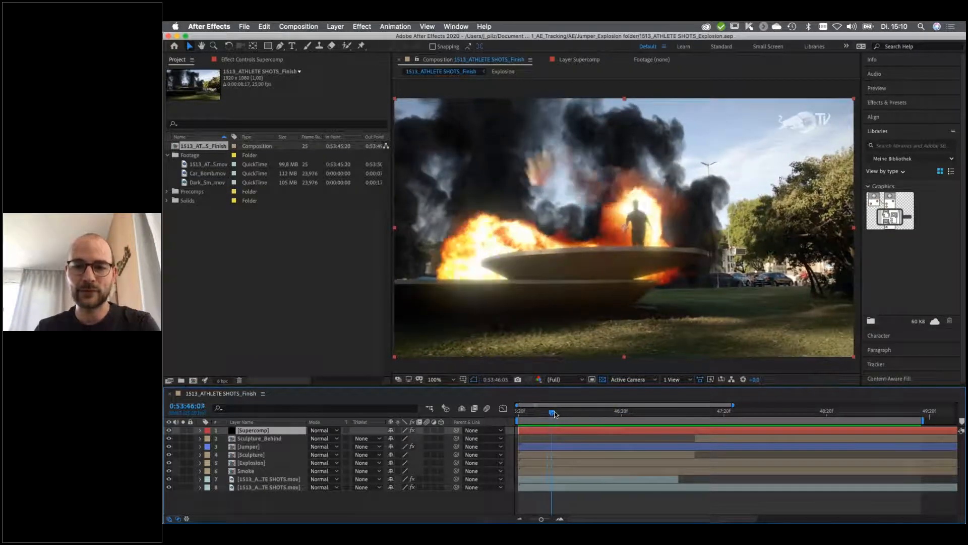
key("space")
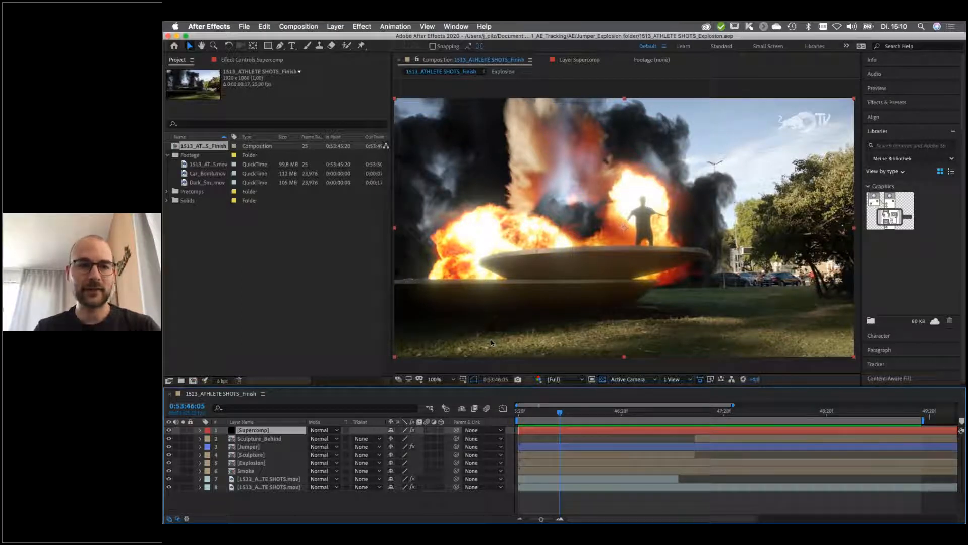
Create a new composition from the 1513_ATHLETE SHOTS.mov footage and play through the jump
left_click_drag(185, 167, 194, 380)
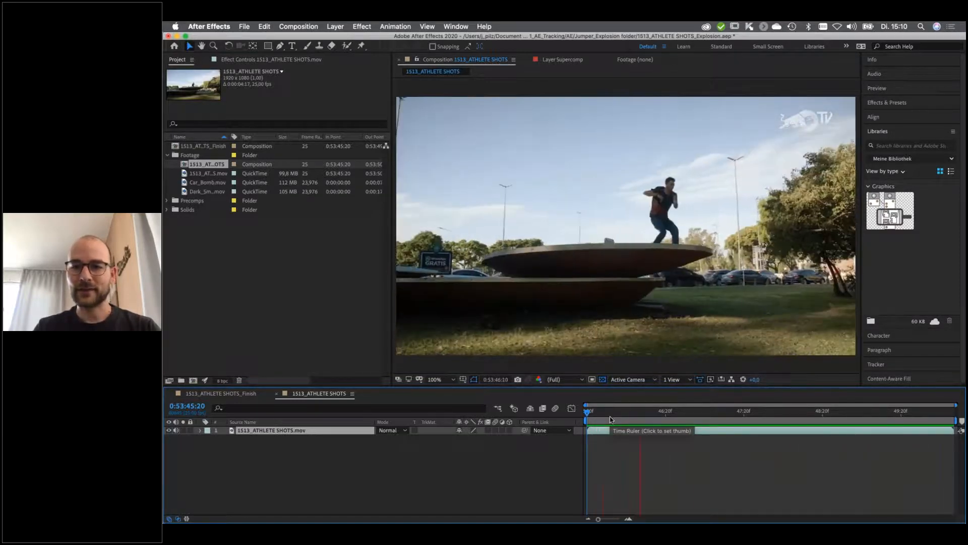
left_click(625, 412)
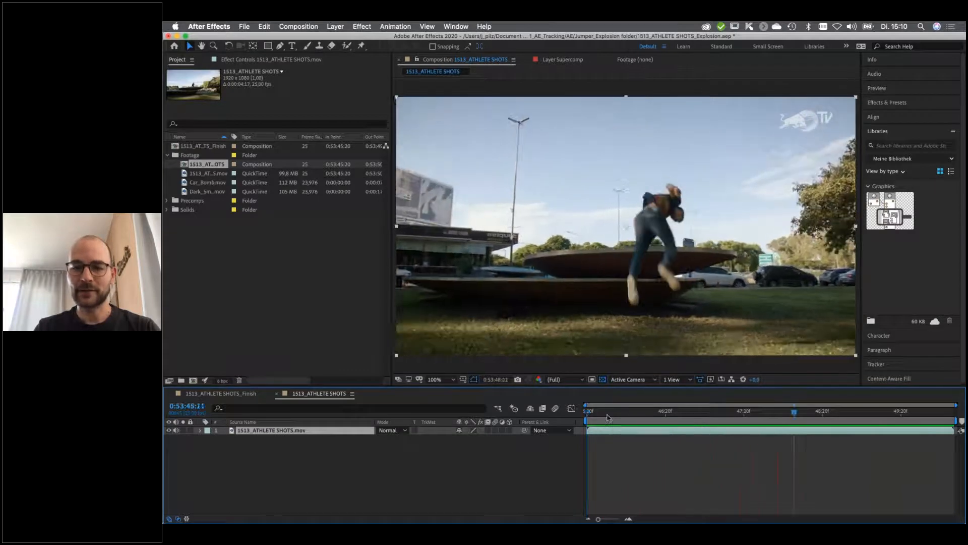
left_click_drag(664, 413, 627, 413)
End the work area at 0:53:48:20, after the jumper lands, and trim the composition to it
left_click_drag(789, 412, 823, 417)
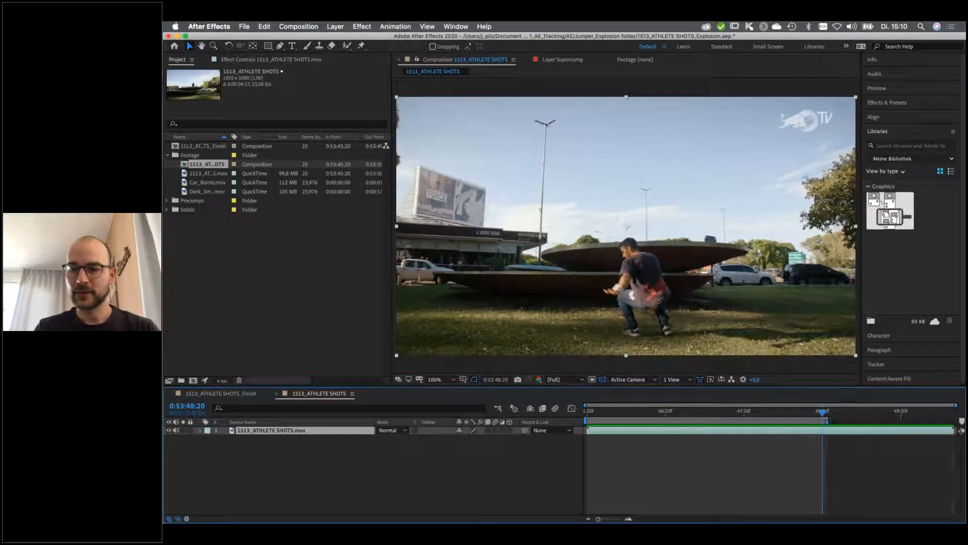
right_click(791, 424)
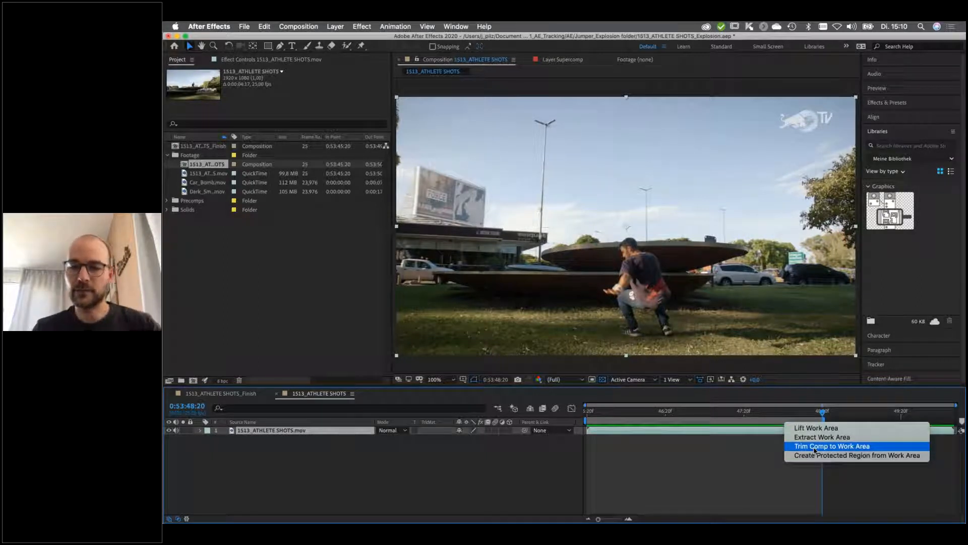
key("Escape")
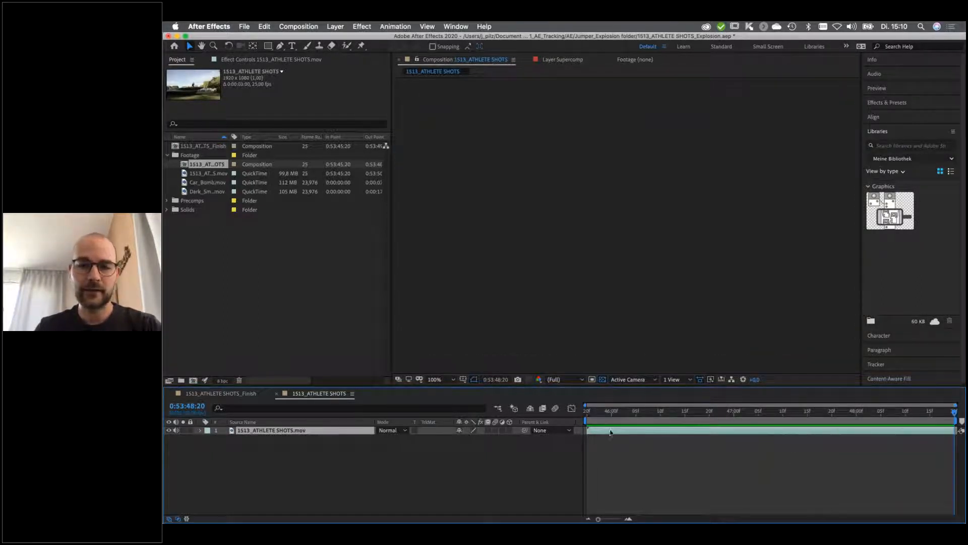
Go to 0:53:46:15 and apply the RG VFX Lens Distortion Matcher effect to the footage layer
left_click_drag(639, 415, 685, 424)
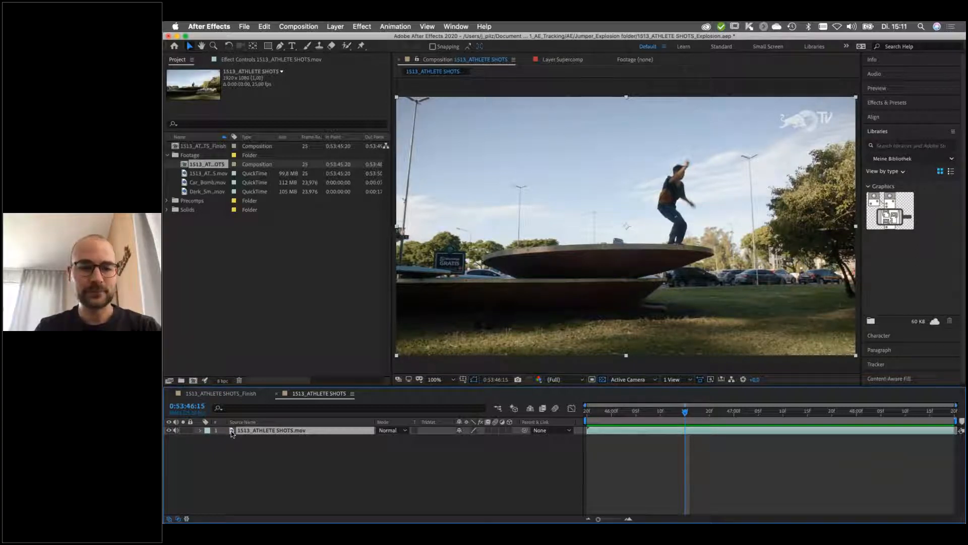
left_click(362, 27)
mouse_move(379, 326)
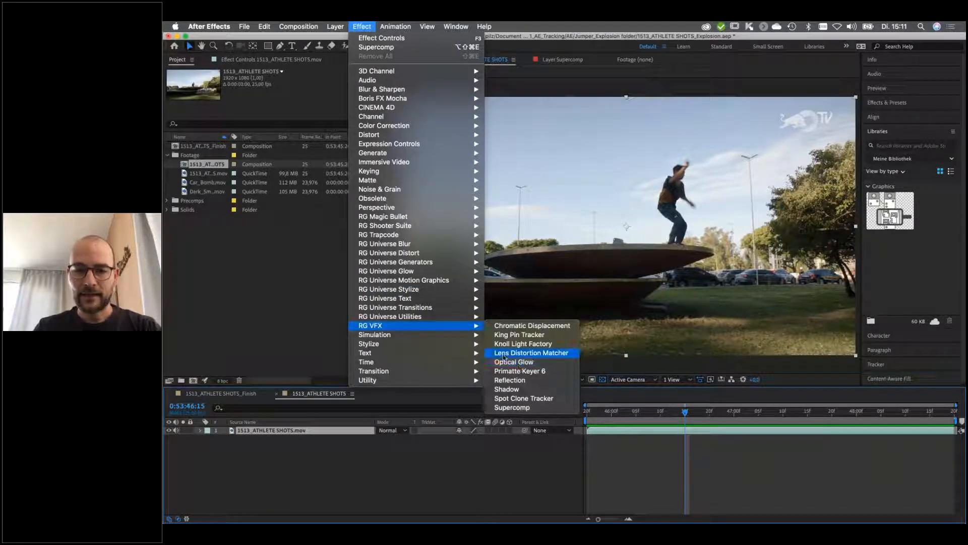
left_click(542, 356)
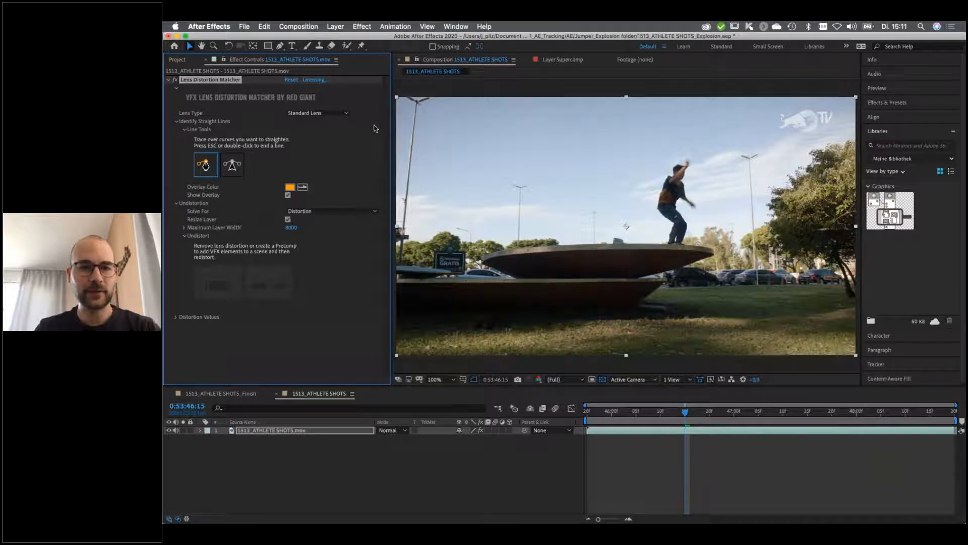
Trace the curved lamp post at the image's left edge from its head down to its base as a straight-line reference
key("period")
left_click_drag(527, 174, 733, 234)
key("v")
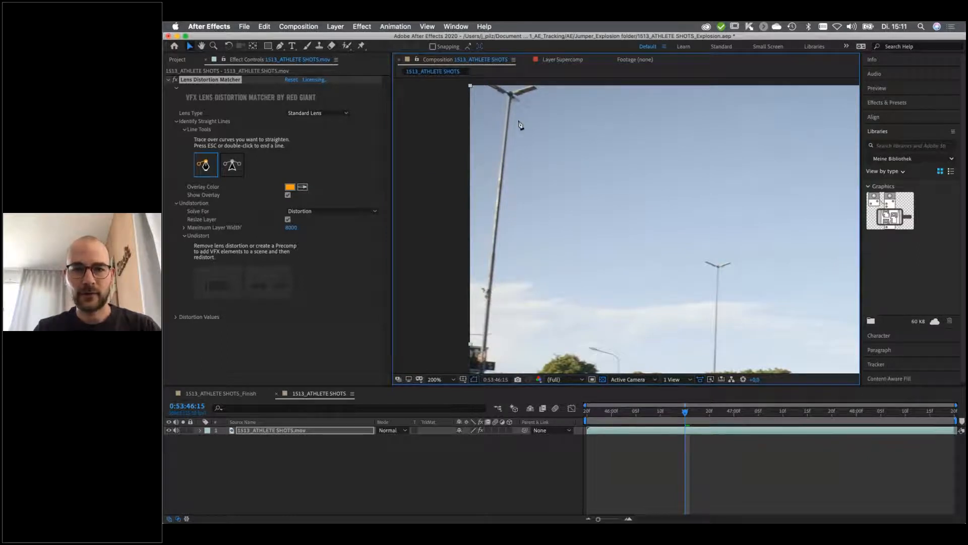
left_click(511, 108)
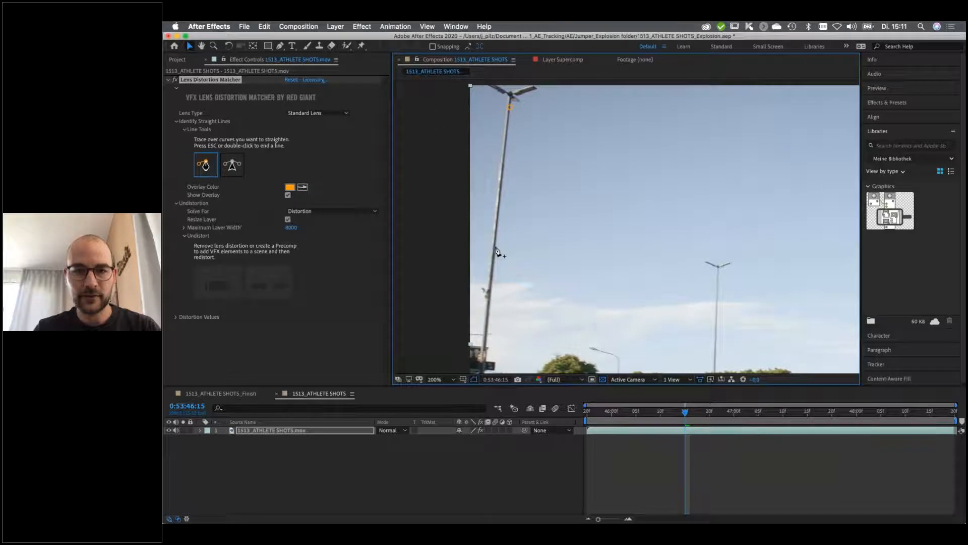
key("space")
left_click_drag(499, 302, 518, 187)
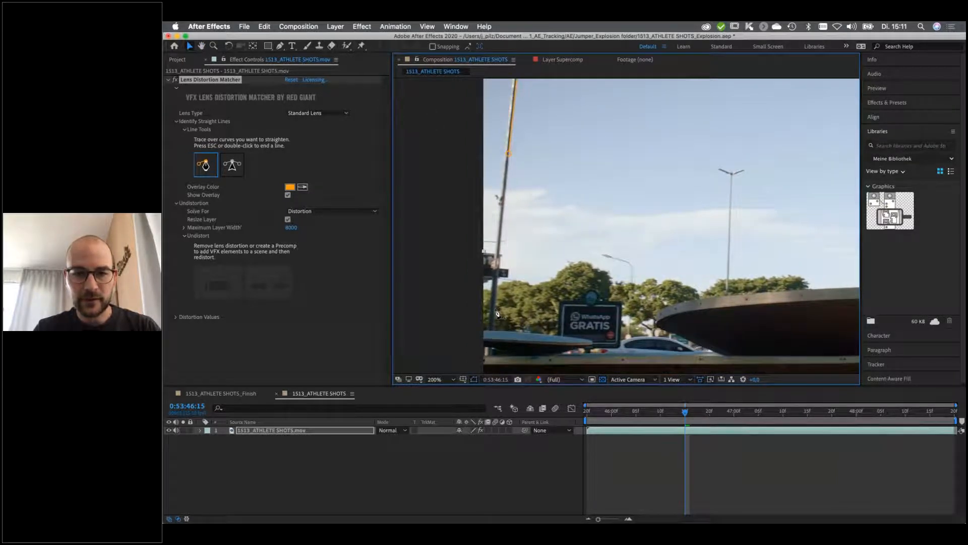
left_click(496, 309)
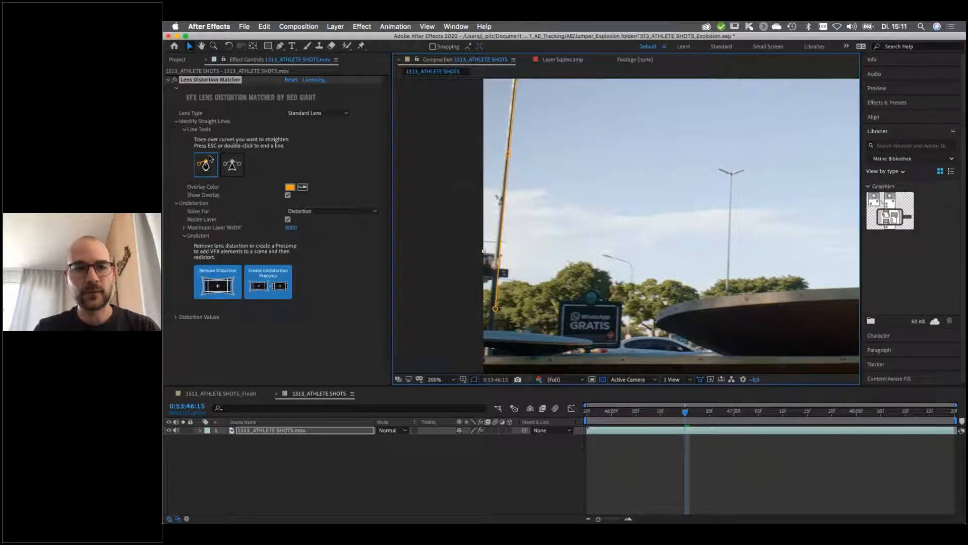
Fine-tune the middle point of the traced lamp post line with the line editing tool
left_click(233, 166)
left_click(531, 159)
left_click_drag(523, 157, 511, 153)
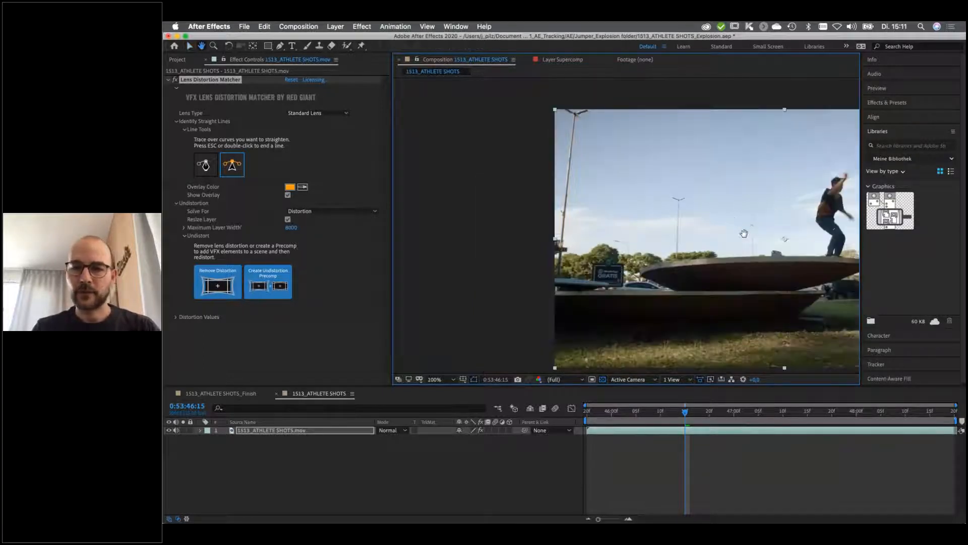
left_click_drag(699, 219, 579, 213)
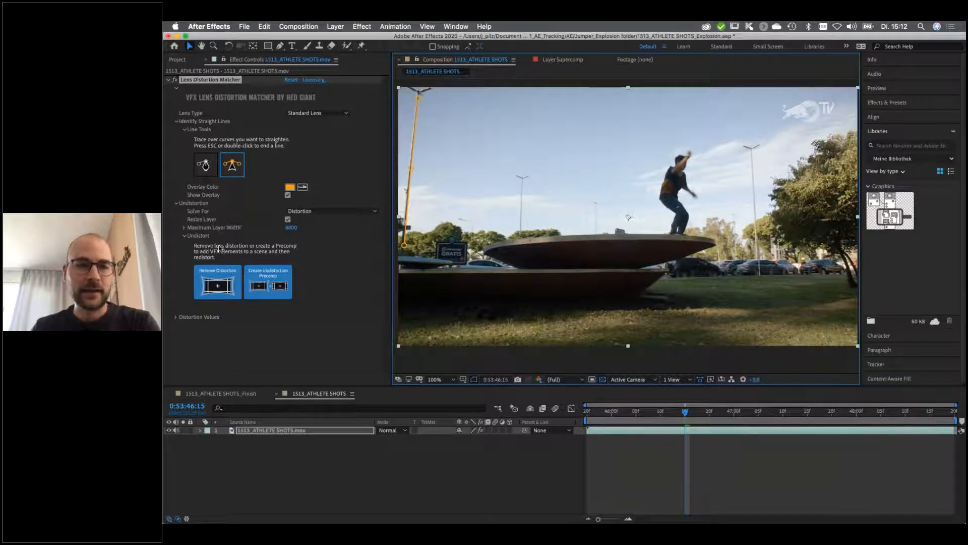
Remove the lens distortion from the footage and compare the image with the effect off and on
left_click(218, 283)
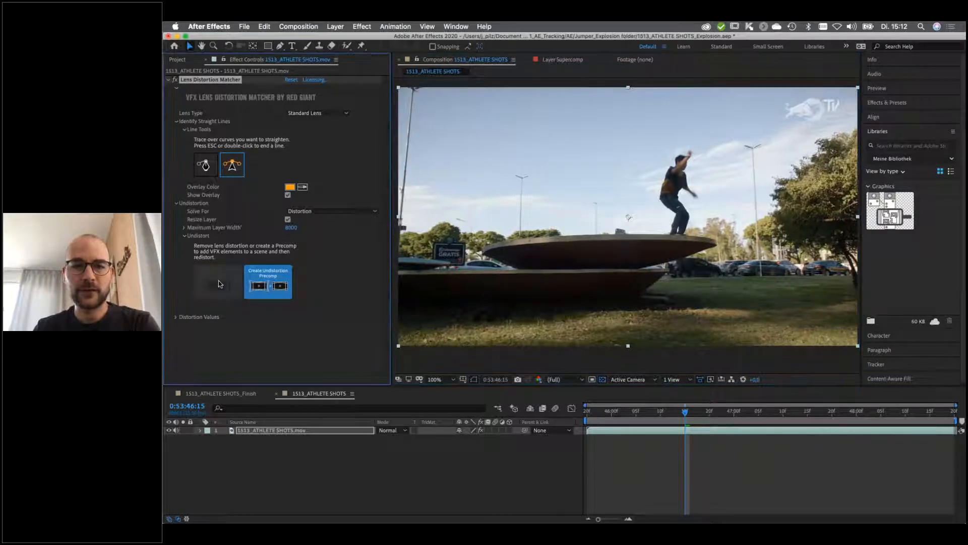
left_click(174, 80)
left_click(174, 80)
left_click(175, 80)
left_click(175, 80)
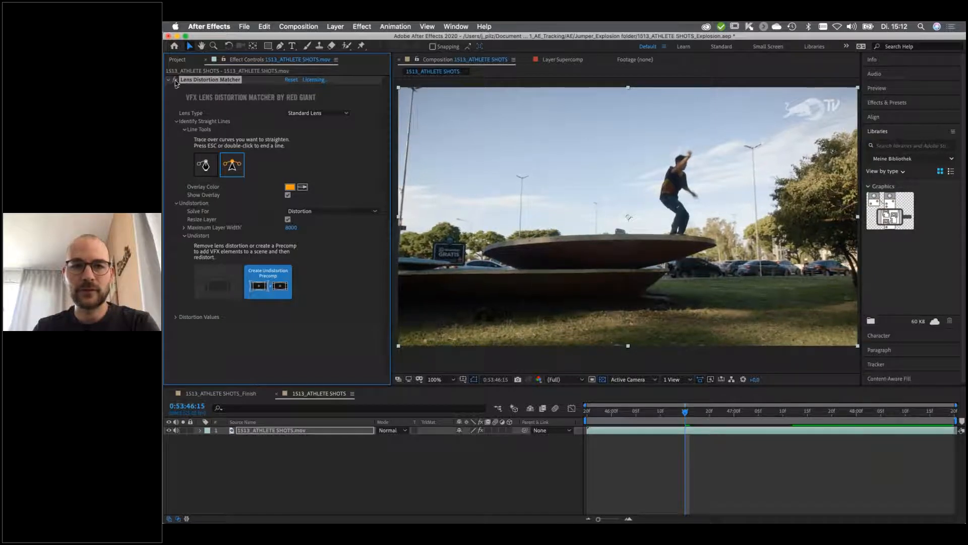
left_click(175, 80)
left_click(175, 80)
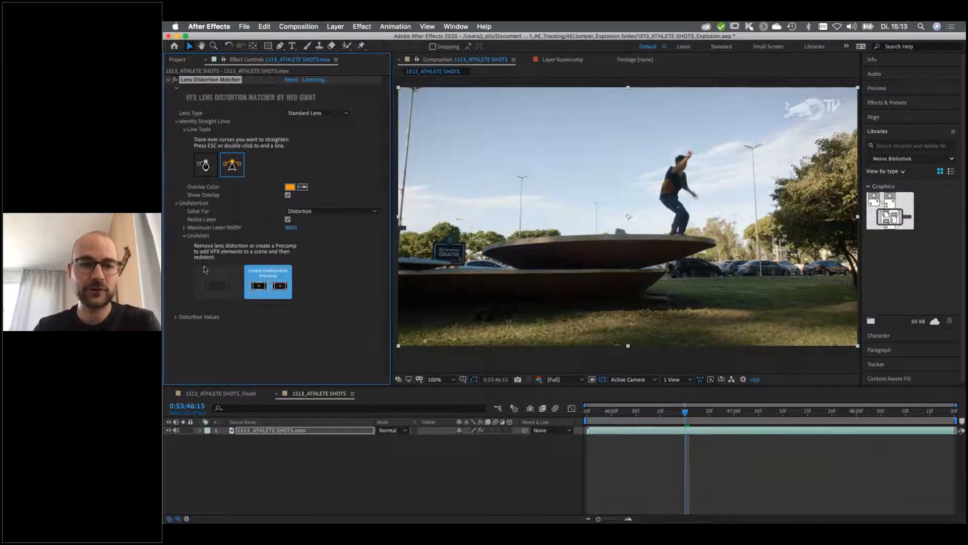
Create the undistortion precomp and inspect the effects on the original footage layer and the Undistorted Work layer
left_click(272, 286)
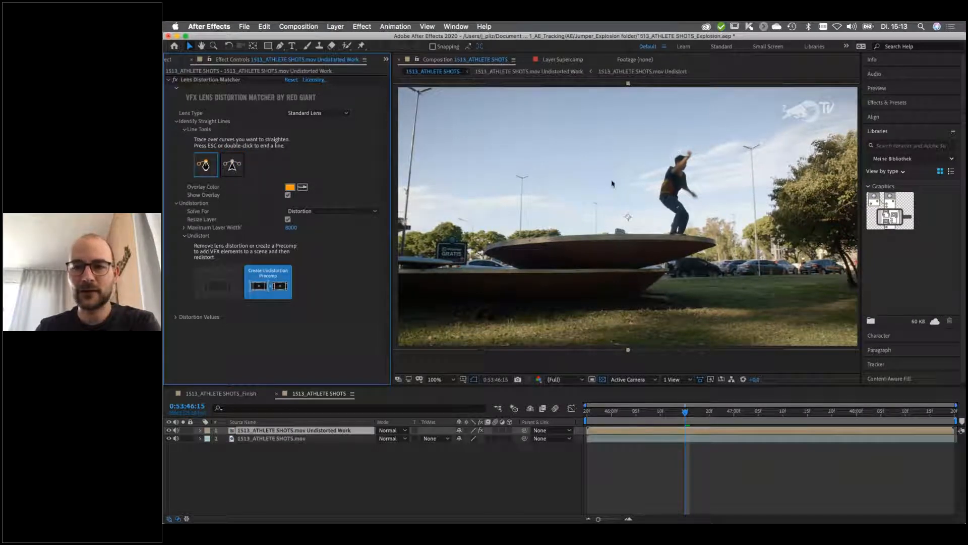
left_click(249, 439)
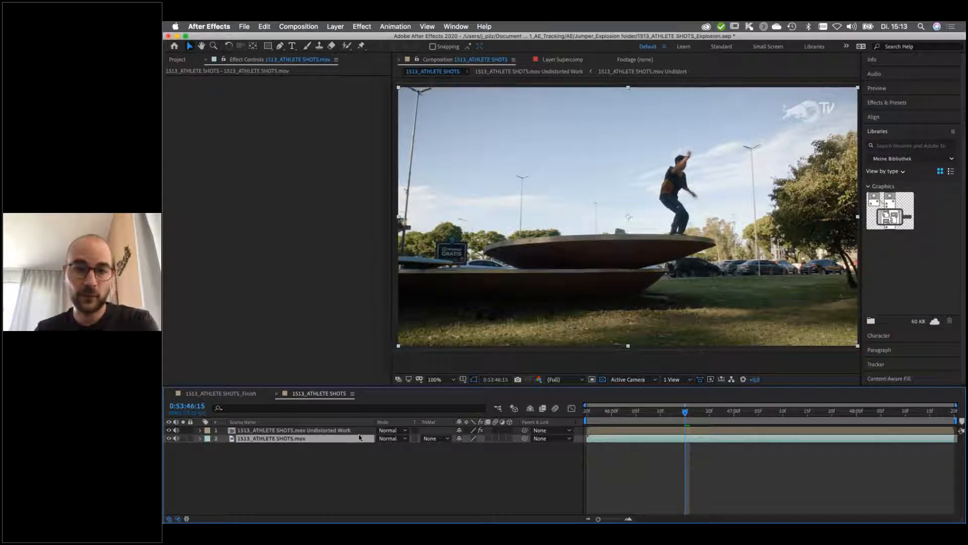
left_click(290, 430)
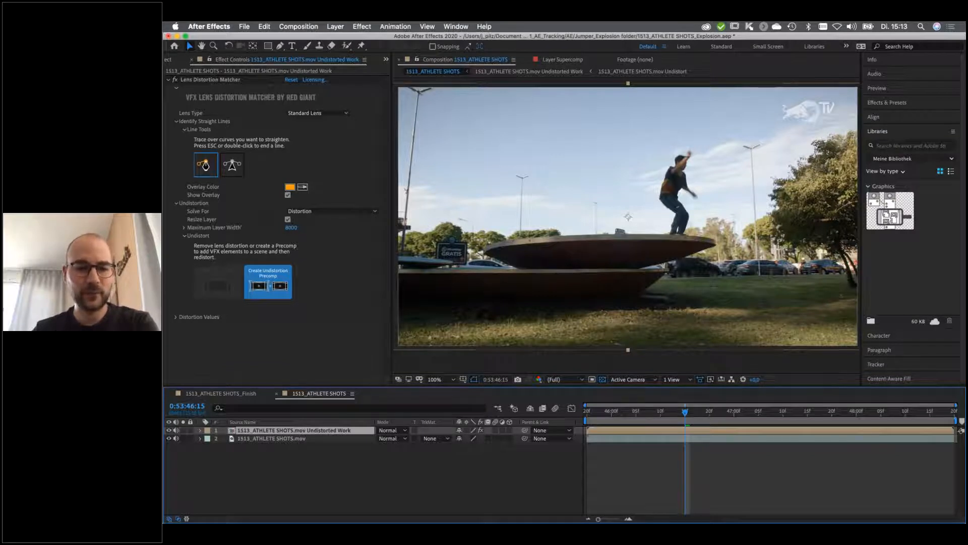
Open the Undistorted Work precomp, compare it with the main composition, and open its nested Undistort composition
double_click(231, 431)
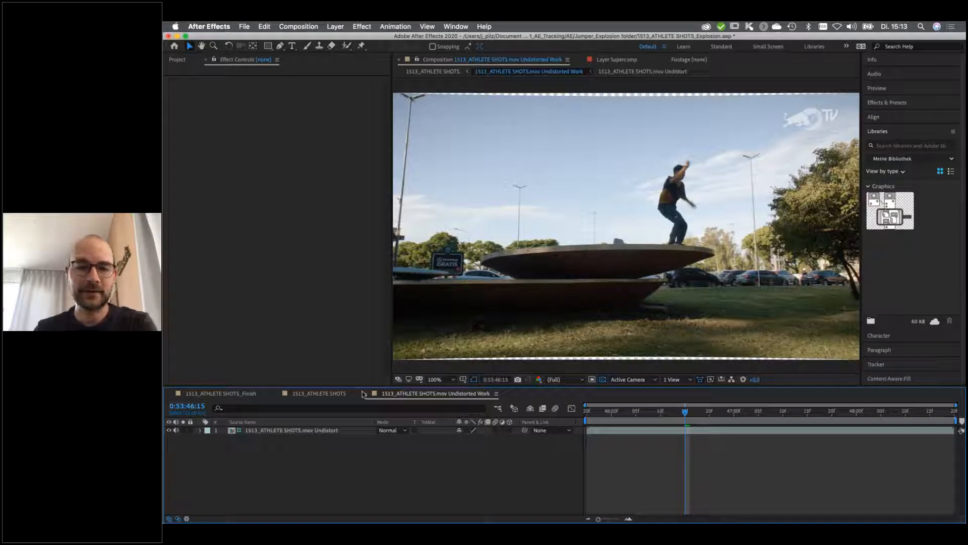
left_click(317, 394)
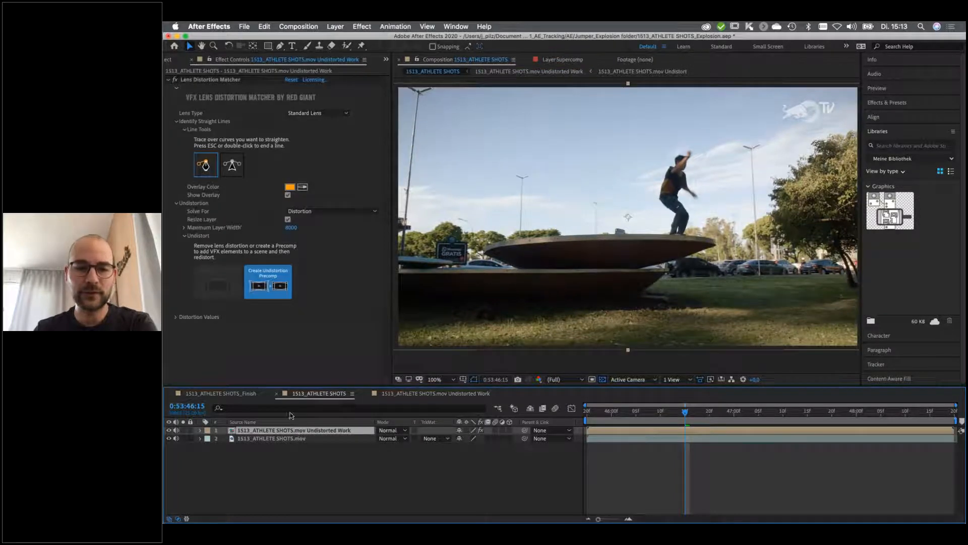
left_click(431, 394)
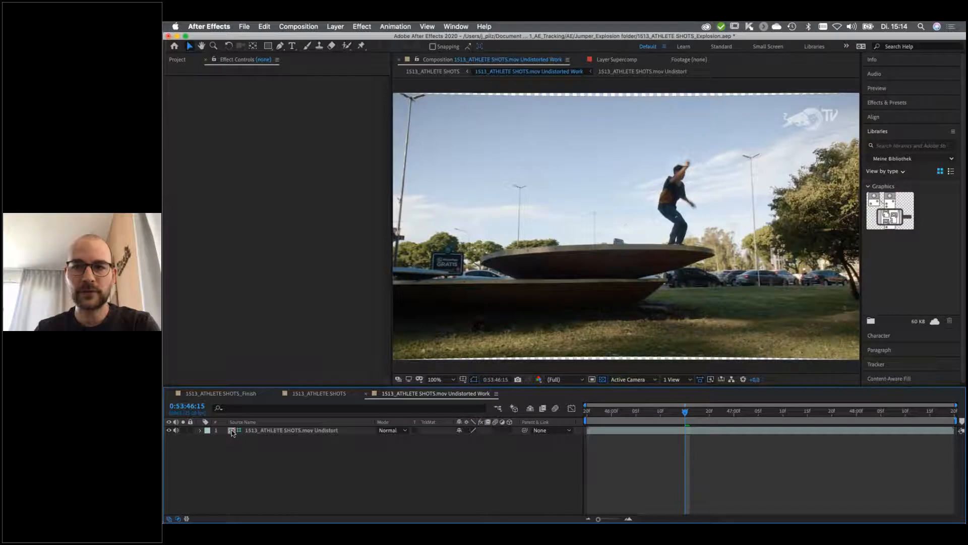
double_click(271, 431)
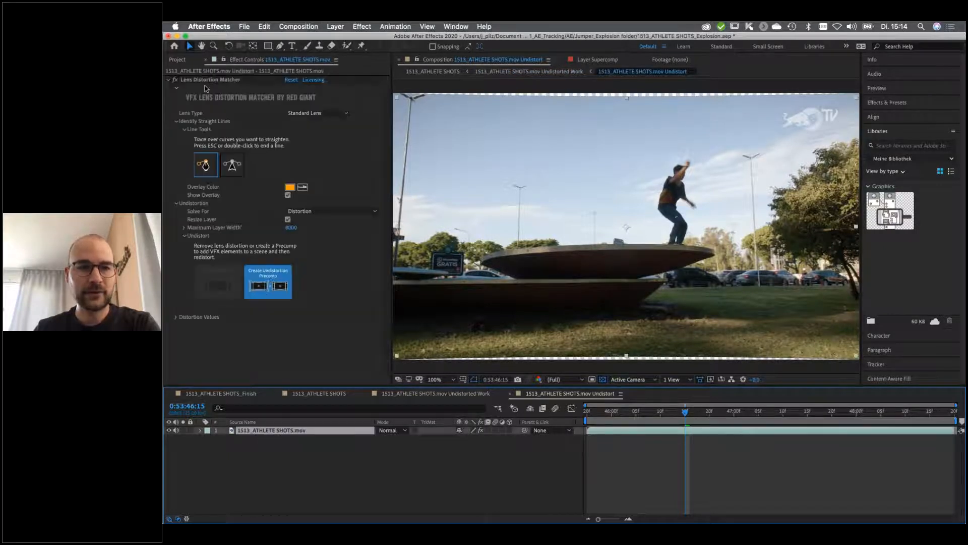
With Lens Distortion Matcher temporarily disabled, cut out the TV logo using an inverted rectangular mask, then re-enable the effect
left_click(175, 82)
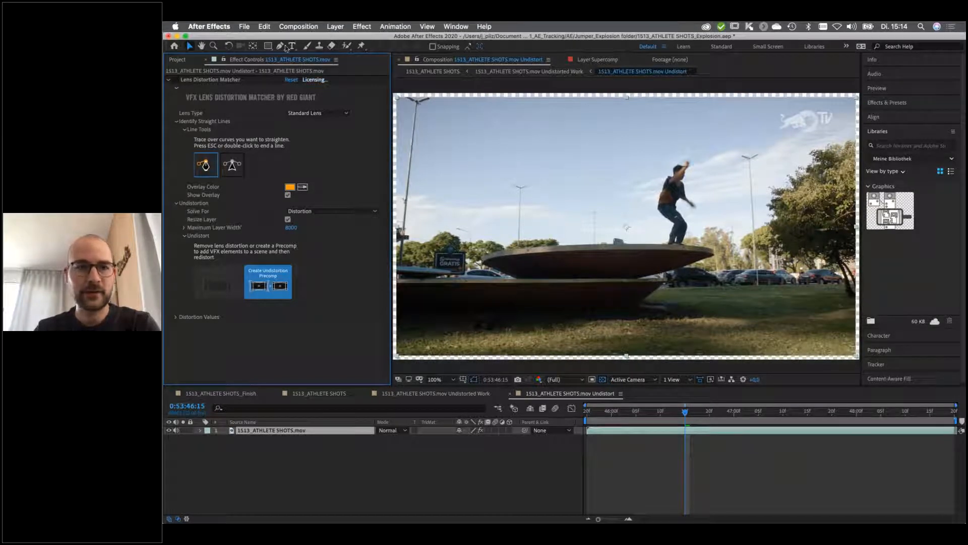
left_click(268, 45)
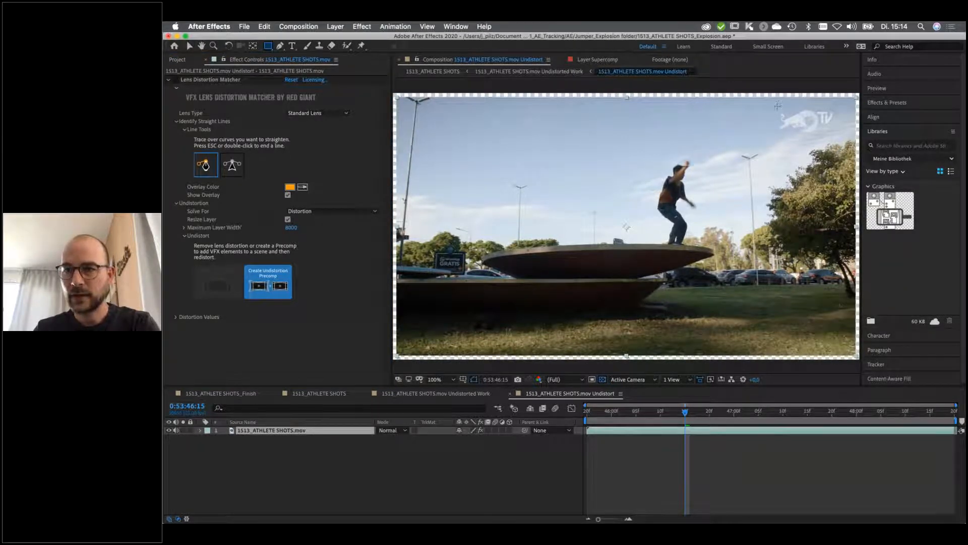
left_click_drag(777, 105, 835, 135)
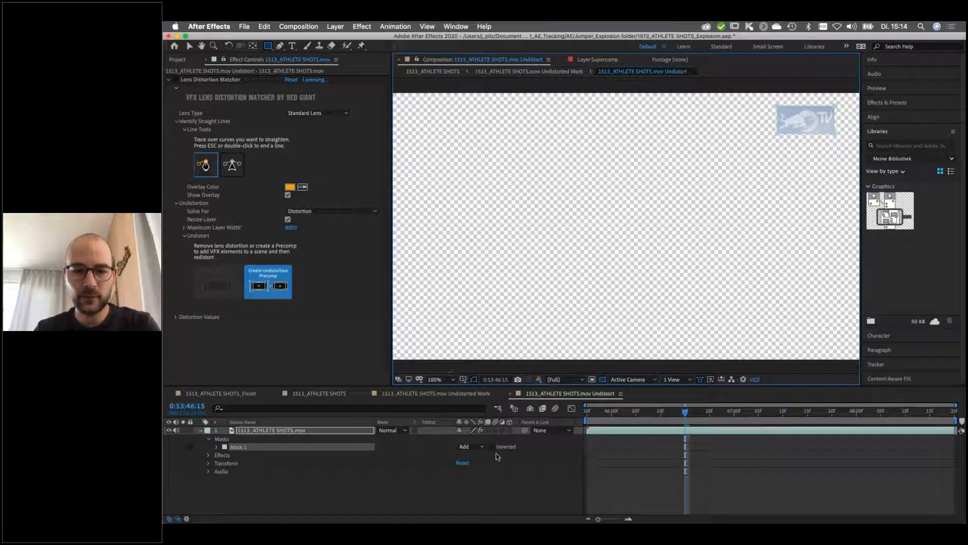
left_click(492, 447)
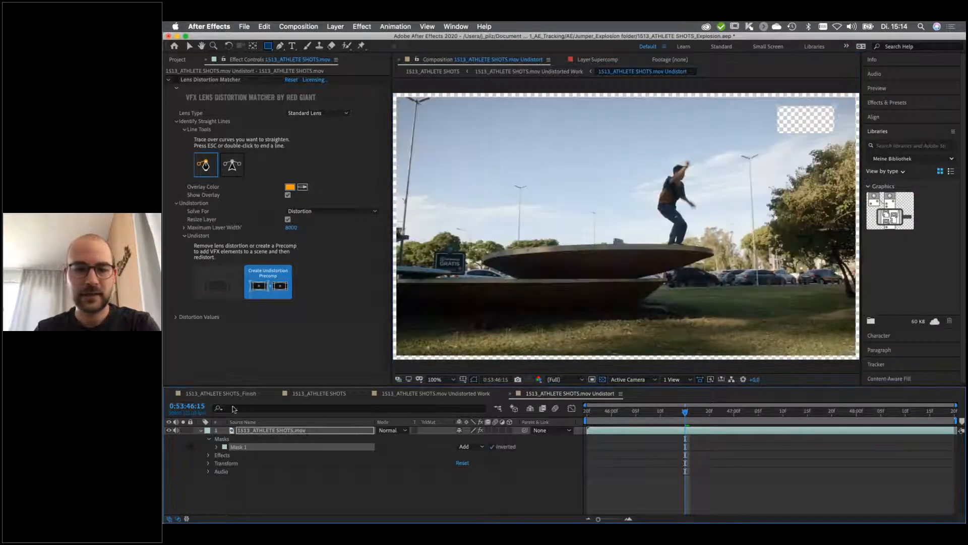
left_click(175, 79)
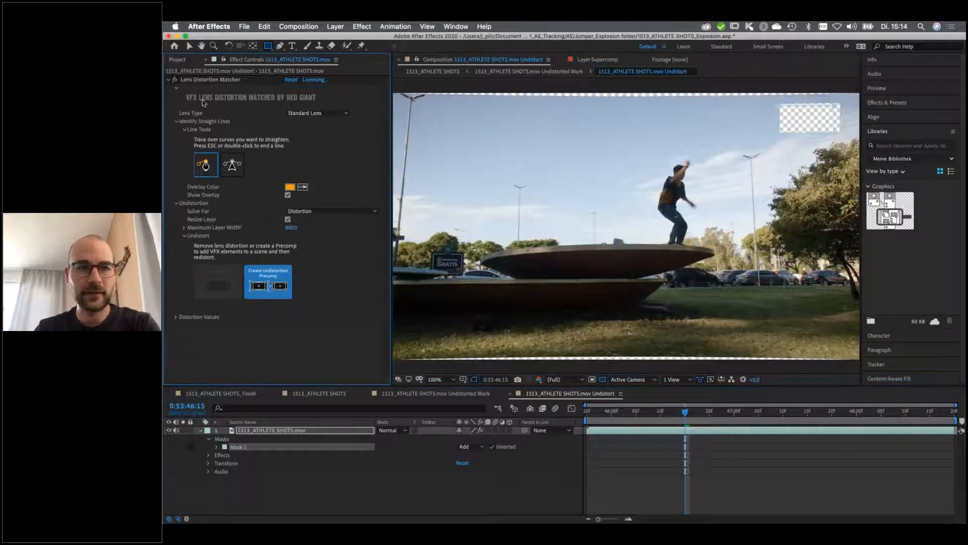
In the Undistorted Work composition, scrub through the footage and apply the 3D Camera Tracker effect to the Undistort layer
left_click(454, 394)
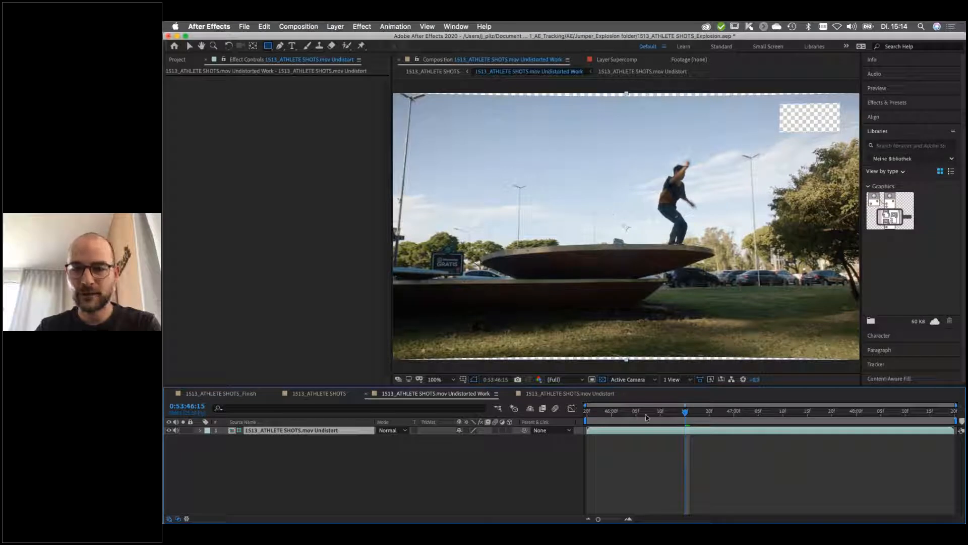
left_click_drag(640, 413, 677, 416)
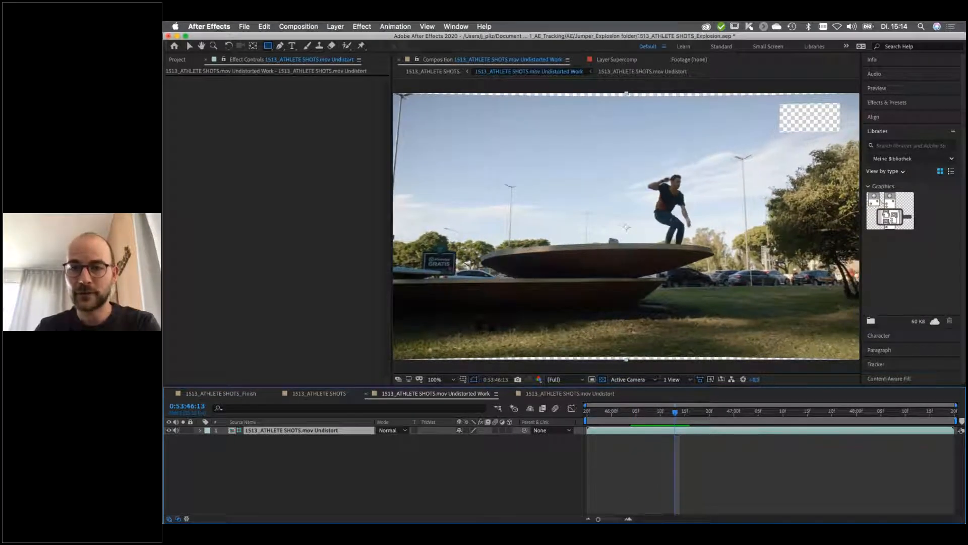
left_click_drag(633, 413, 587, 413)
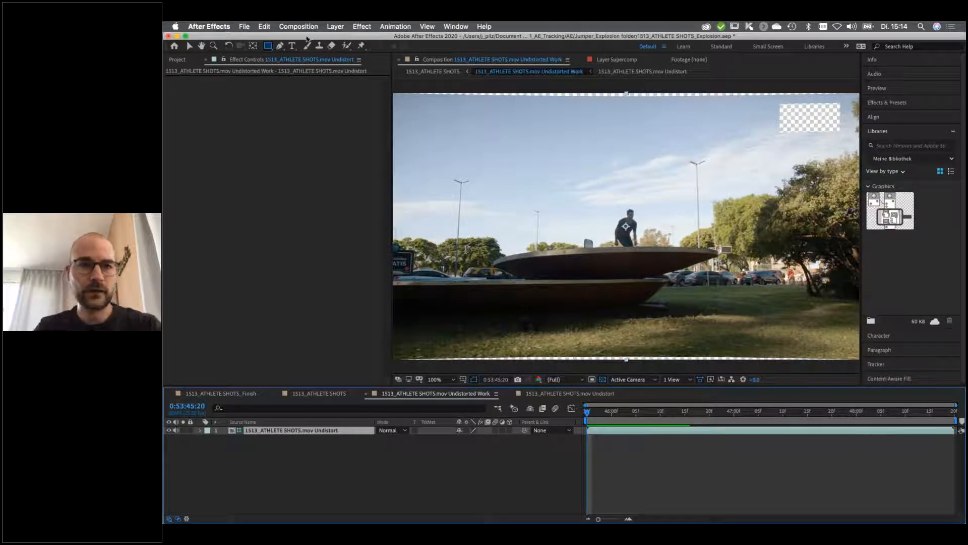
left_click(361, 27)
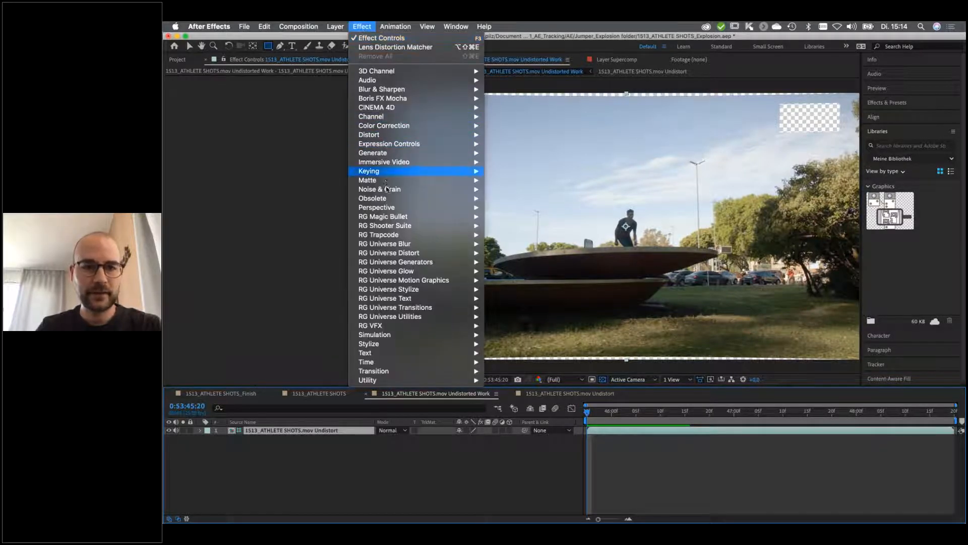
mouse_move(388, 208)
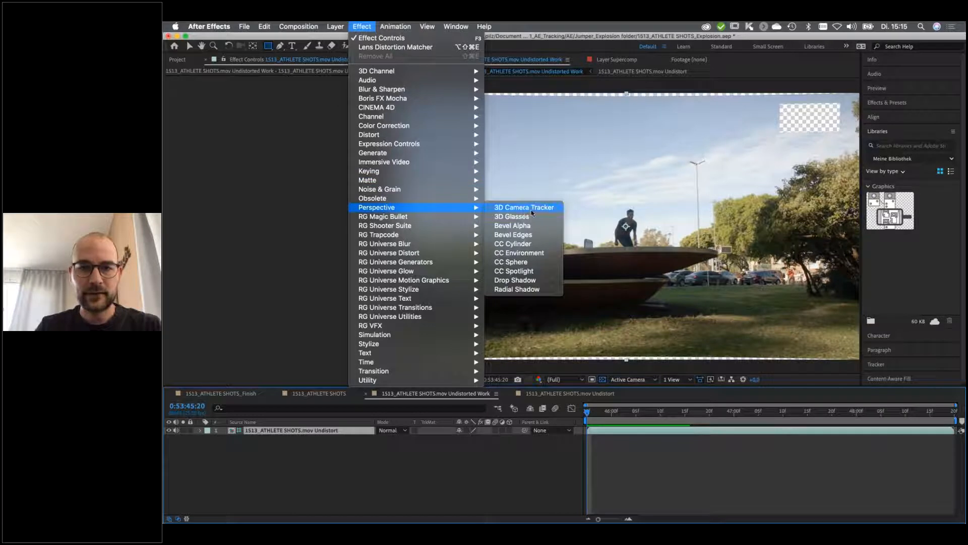
left_click(532, 209)
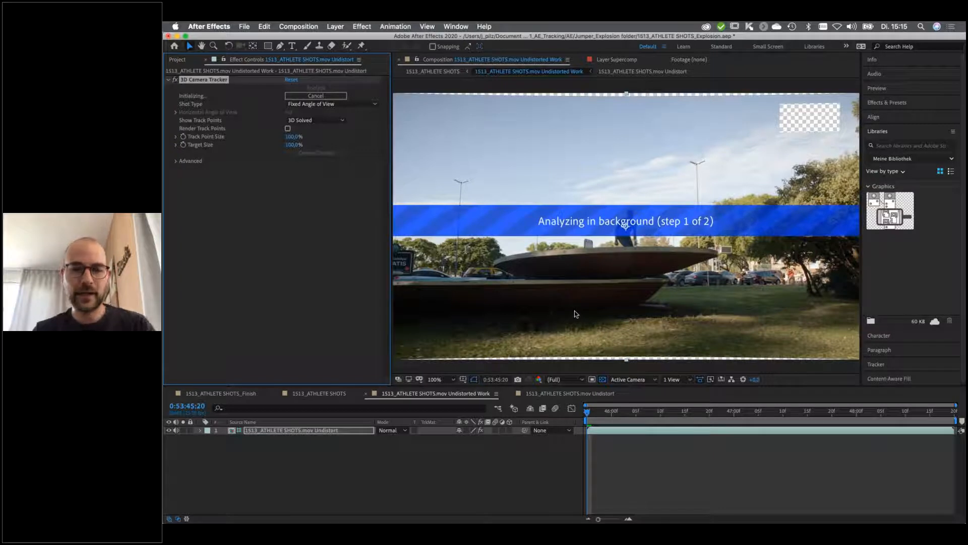
key("super+Tab")
left_click(478, 284)
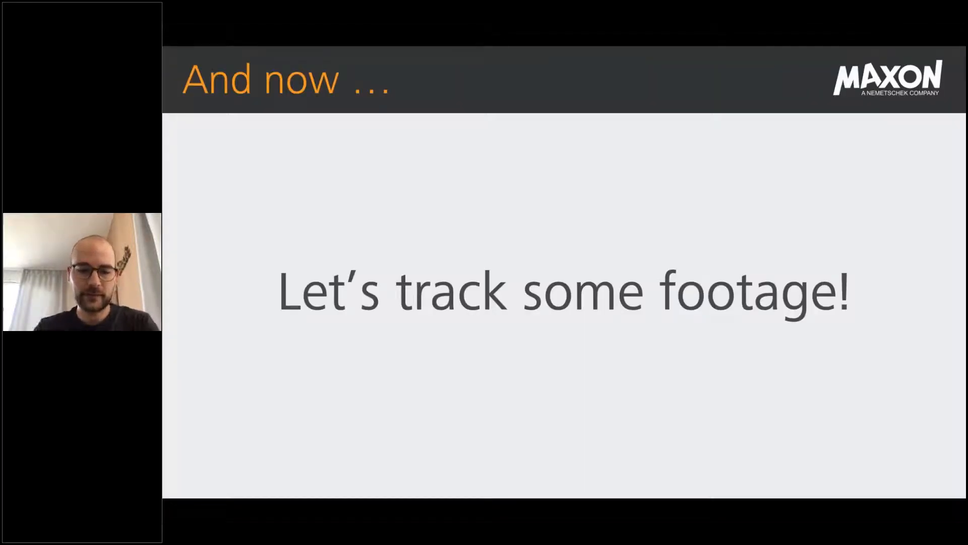
key("Right")
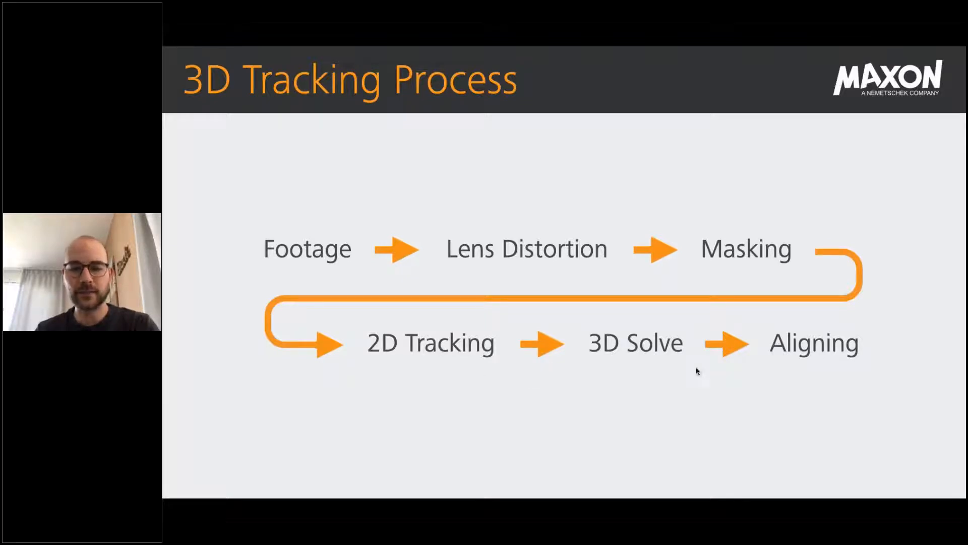
key("super+Tab")
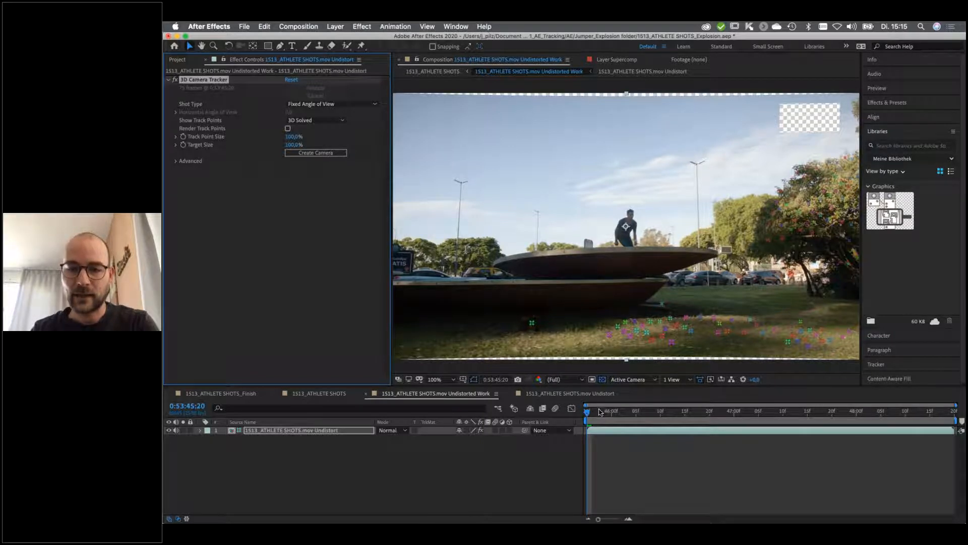
At 0:53:47:01, set the ground plane and origin from three track points on the foreground grass
key("space")
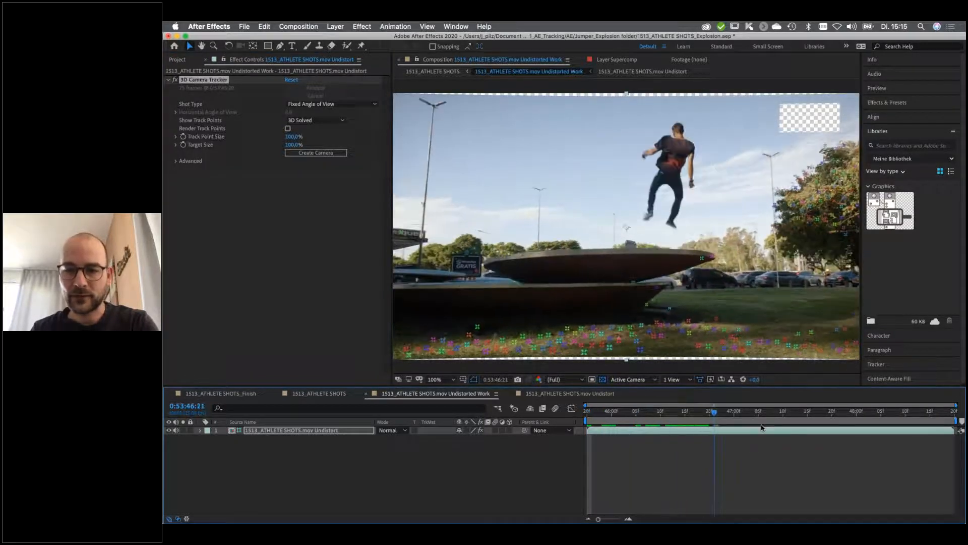
left_click_drag(692, 424, 739, 432)
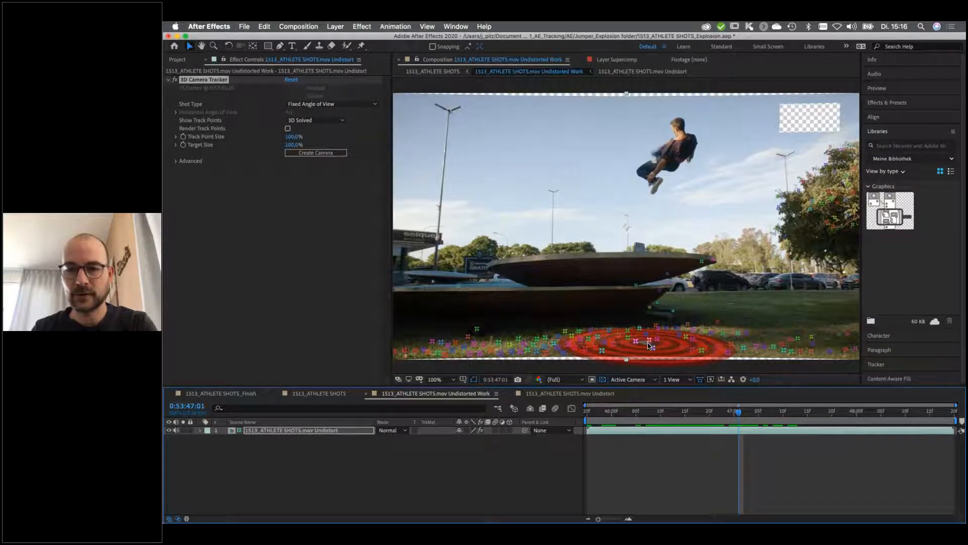
left_click(649, 345)
right_click(644, 347)
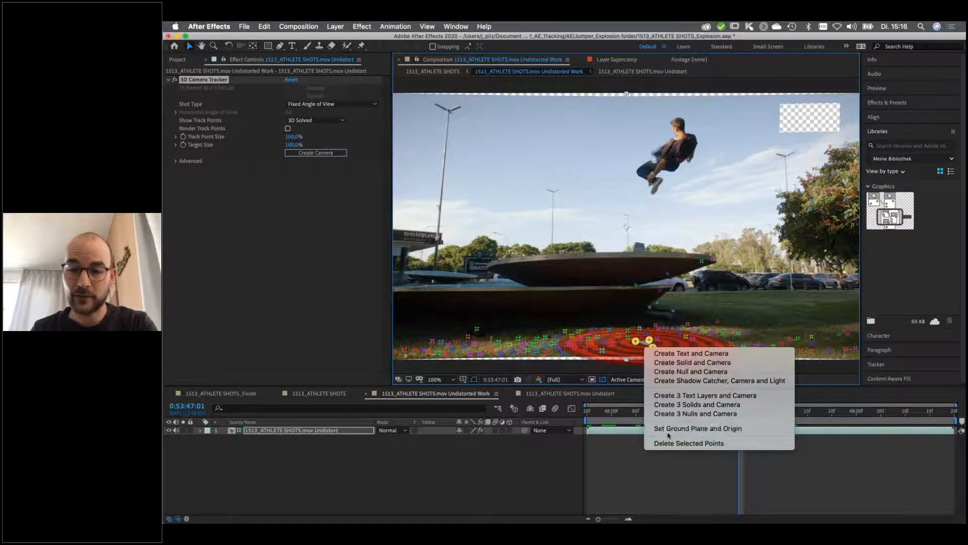
left_click(704, 429)
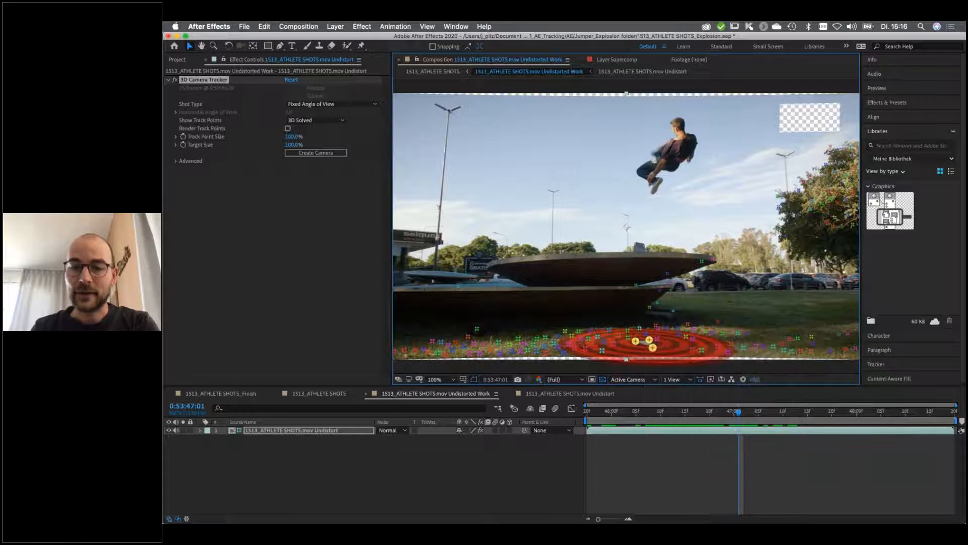
Create a solid and camera from the selected grass track points and play back the shot to check the track
right_click(644, 346)
left_click(676, 362)
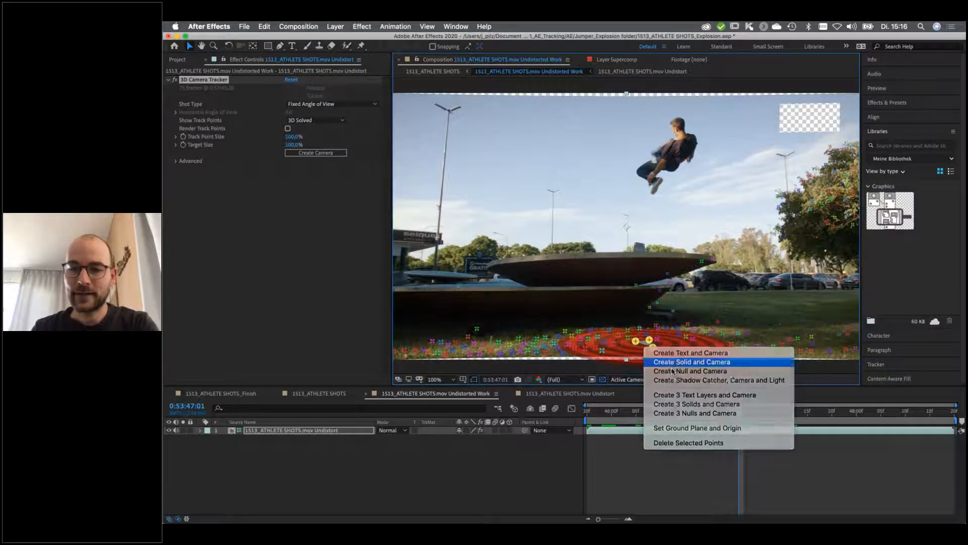
left_click(566, 473)
left_click_drag(737, 411, 631, 413)
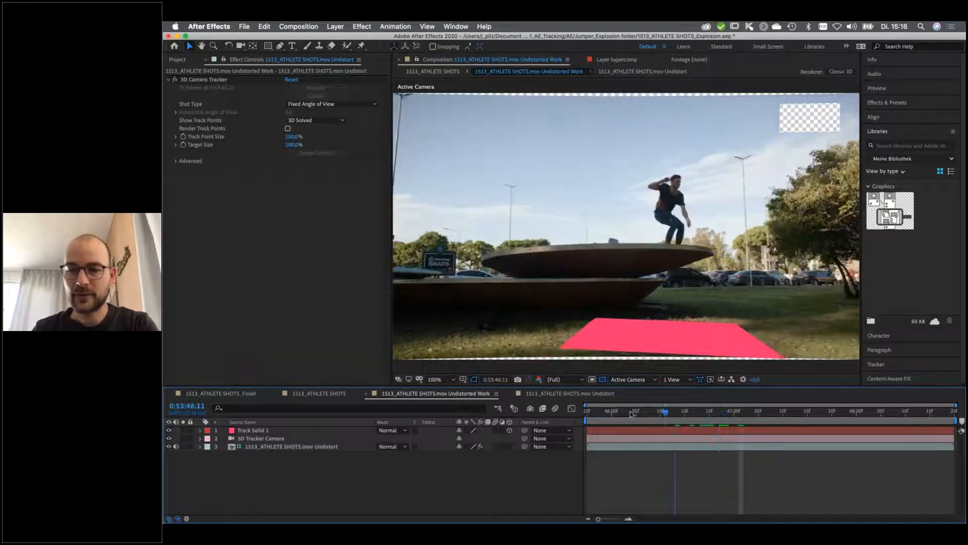
key("space")
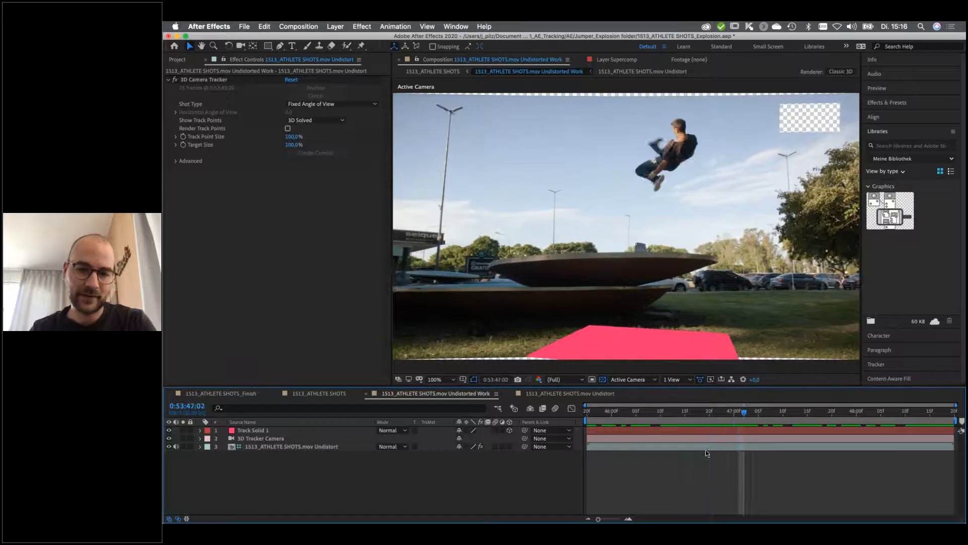
key("space")
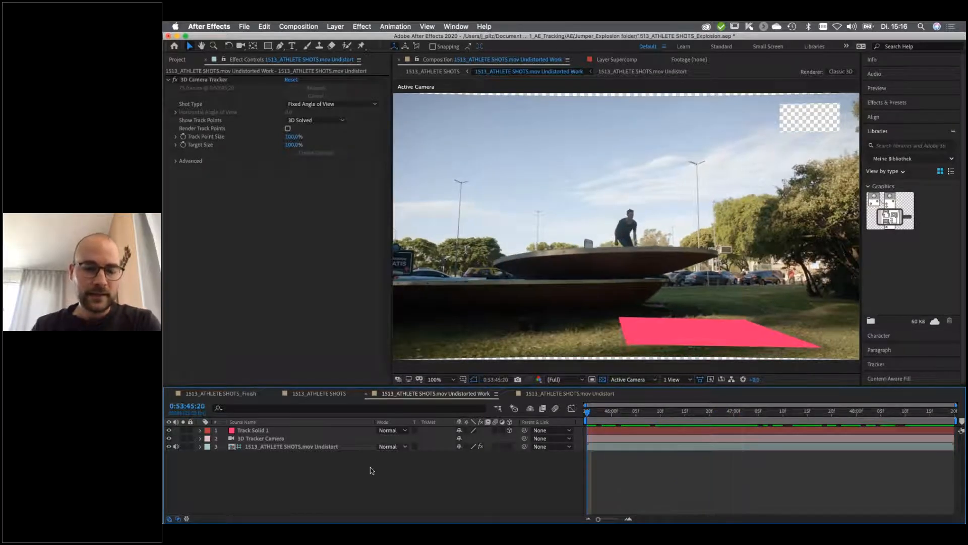
Add a comp-sized royal blue solid with the default settings and make it a 3D layer
right_click(401, 476)
mouse_move(484, 418)
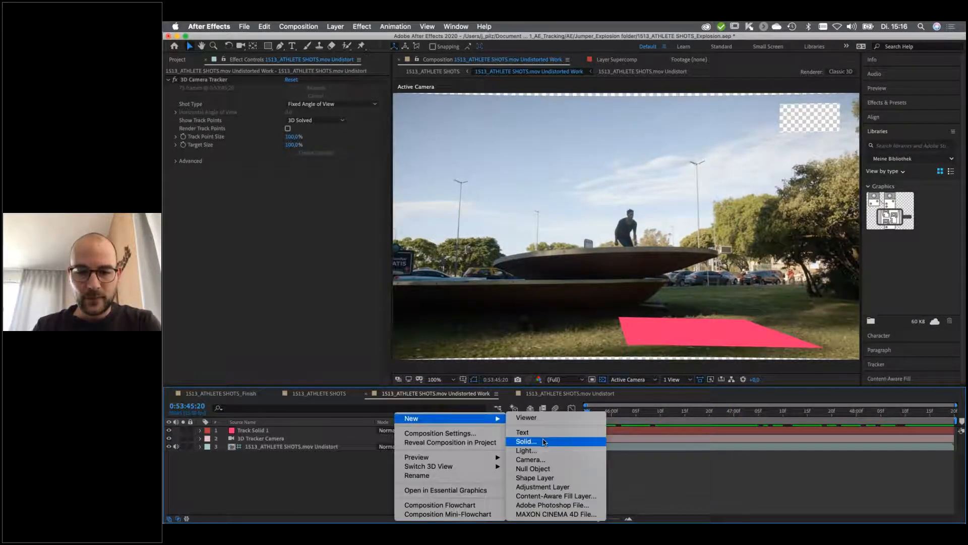
left_click(522, 444)
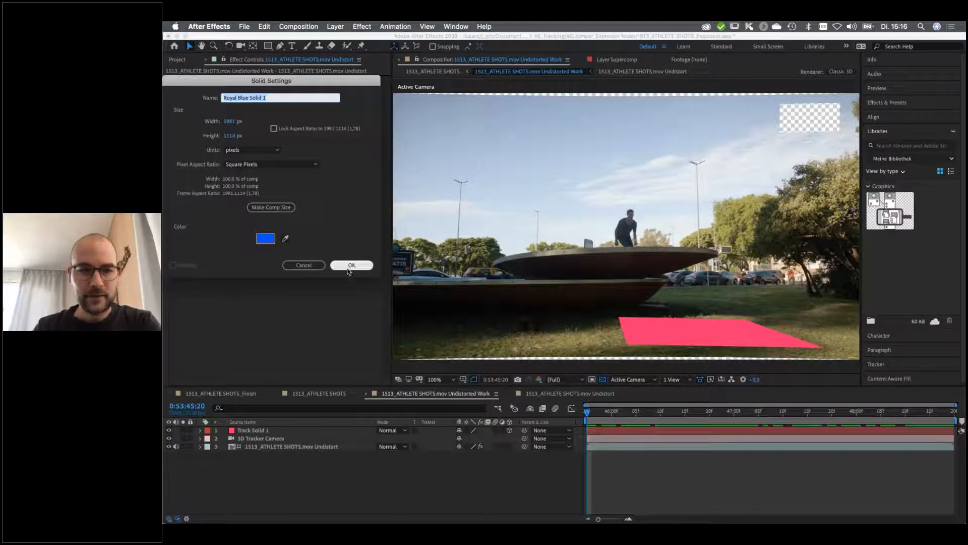
key("Return")
left_click(509, 431)
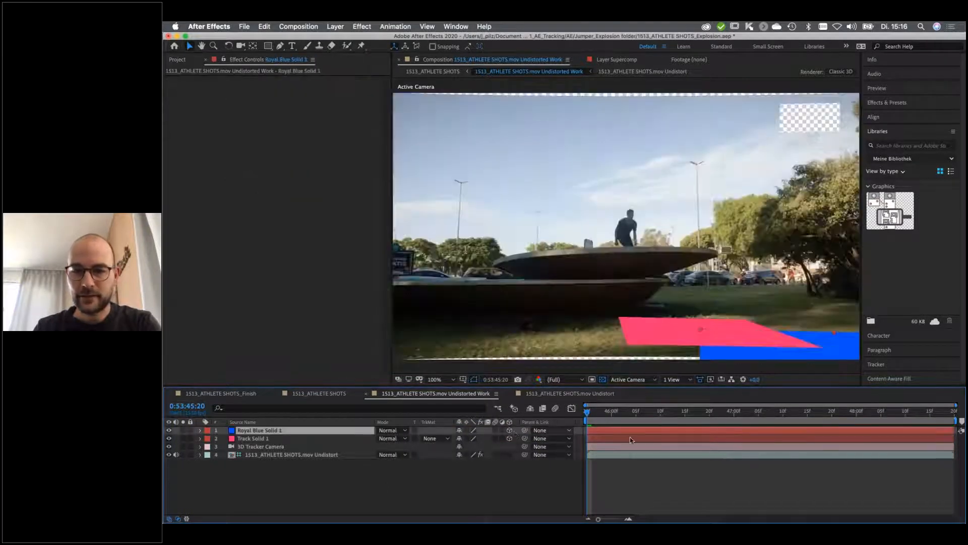
Compare the royal blue solid with the tracked solid across the shot, and delete the blue solid layer
left_click_drag(637, 413, 671, 413)
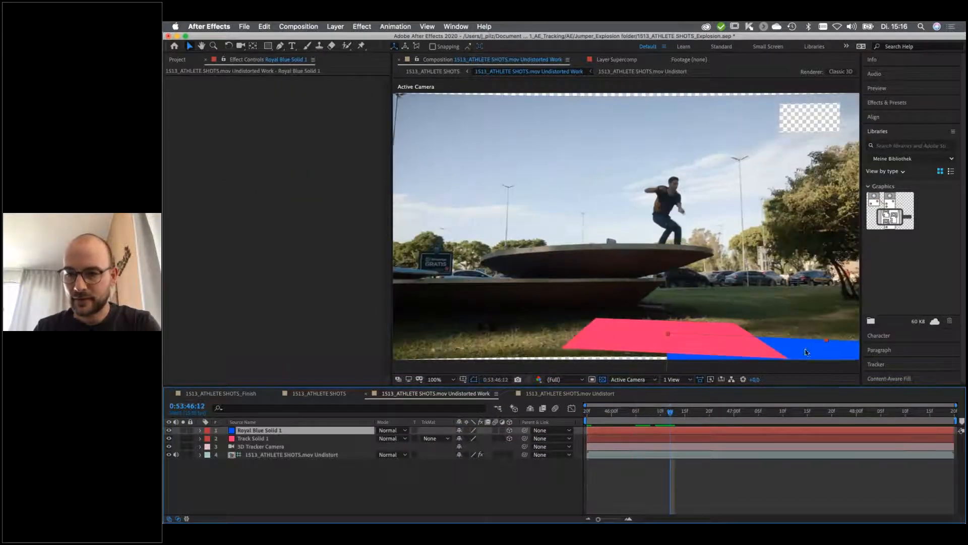
left_click(715, 414)
key("space")
left_click_drag(715, 415, 625, 414)
left_click_drag(568, 416, 538, 415)
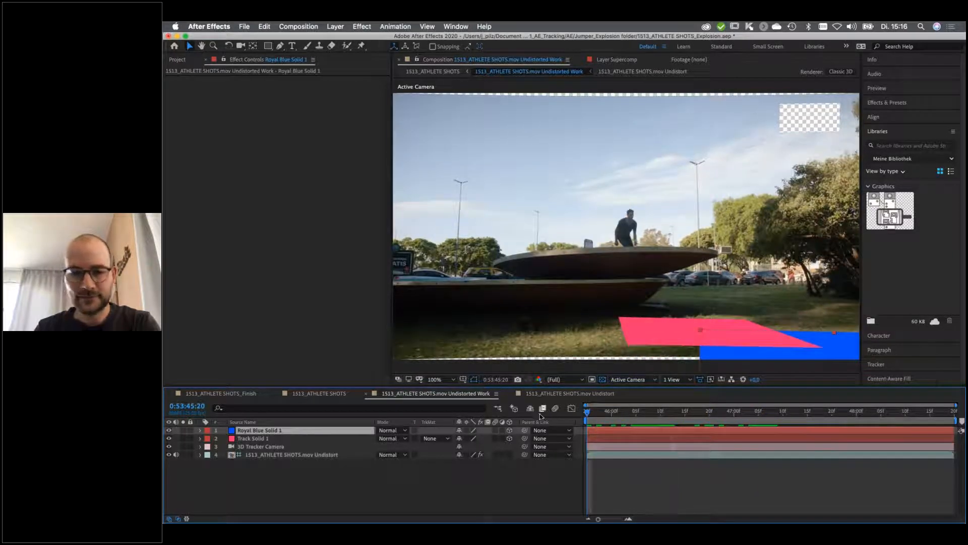
left_click(289, 466)
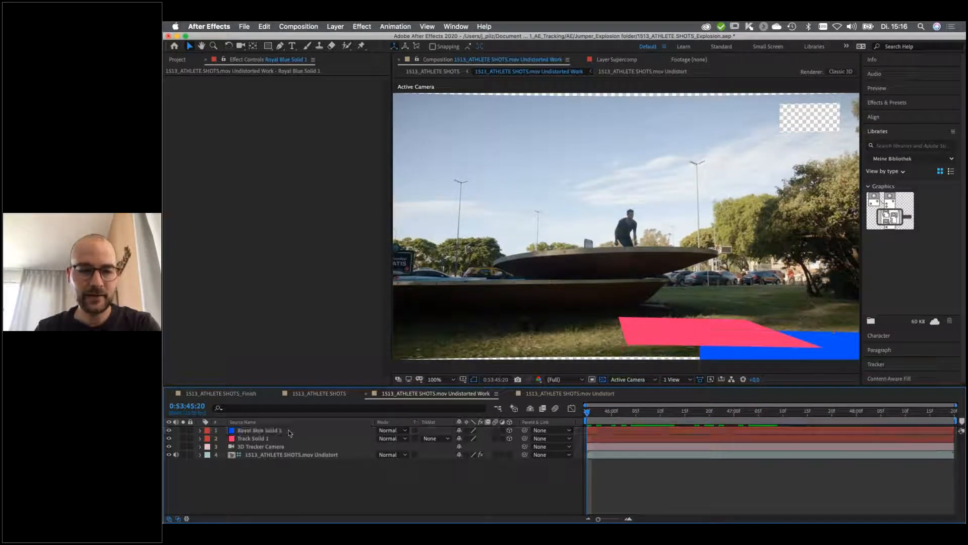
left_click(288, 429)
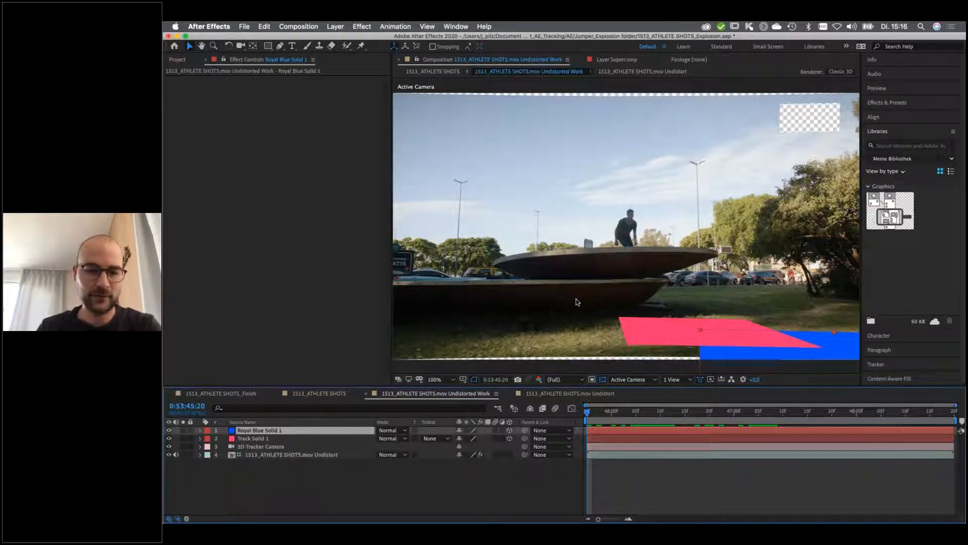
key("Delete")
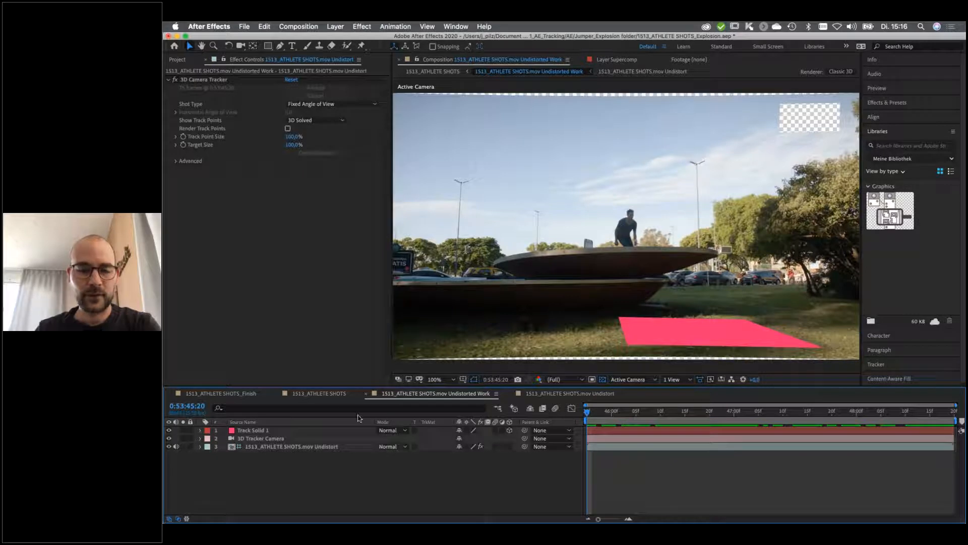
At 0:53:46:09, open the Normalize Track script beside the composition view and read its help information
left_click_drag(676, 413, 655, 413)
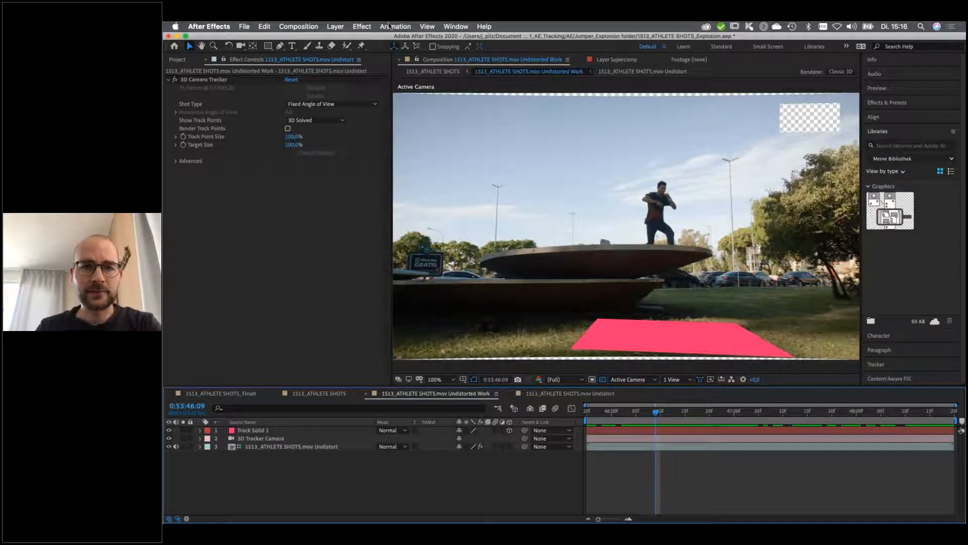
left_click(456, 27)
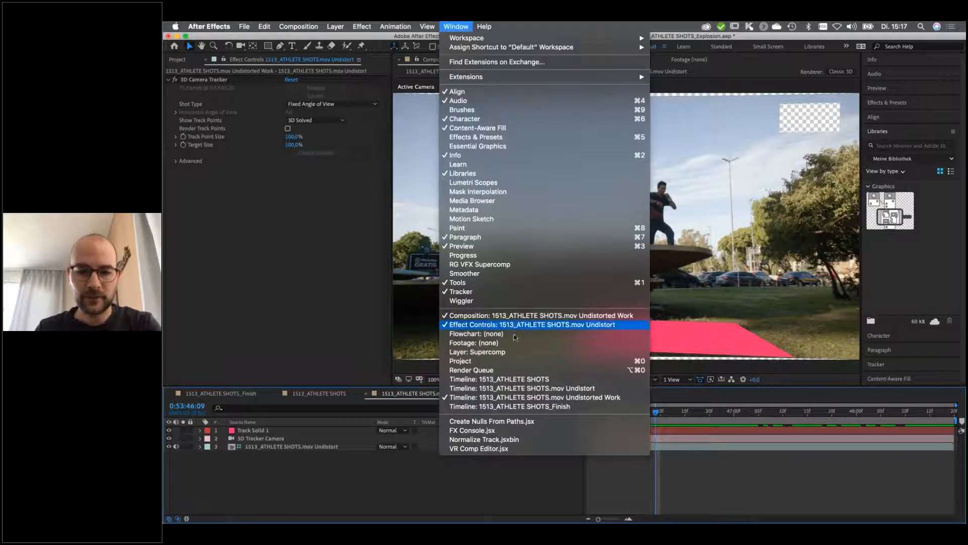
left_click(509, 439)
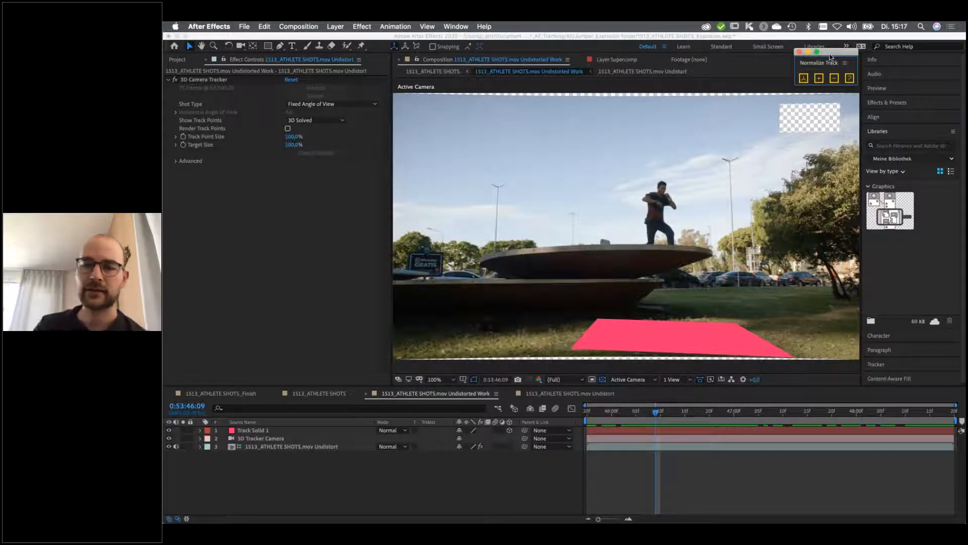
left_click_drag(833, 57, 835, 58)
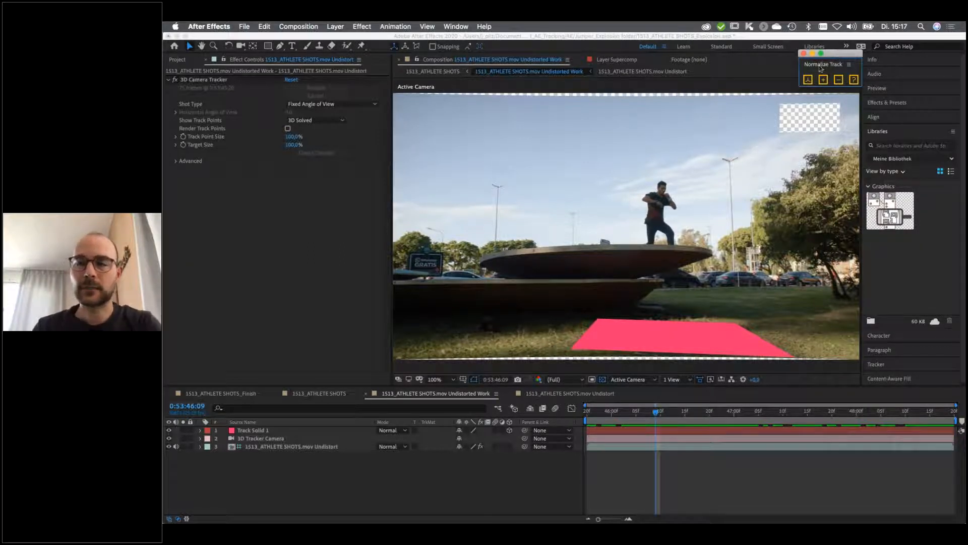
left_click(853, 79)
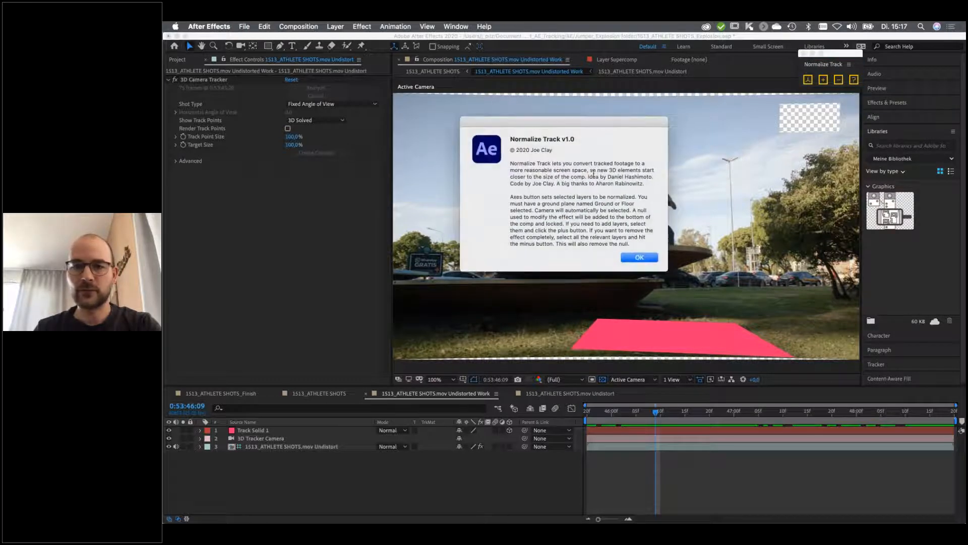
left_click(639, 258)
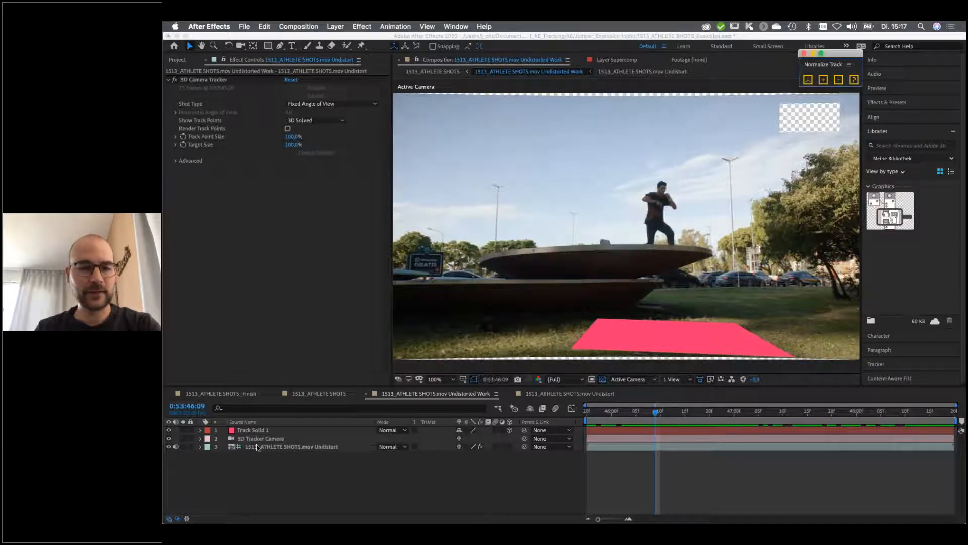
Rename the tracked solid layer as Ground and reveal its rotation properties
left_click(254, 432)
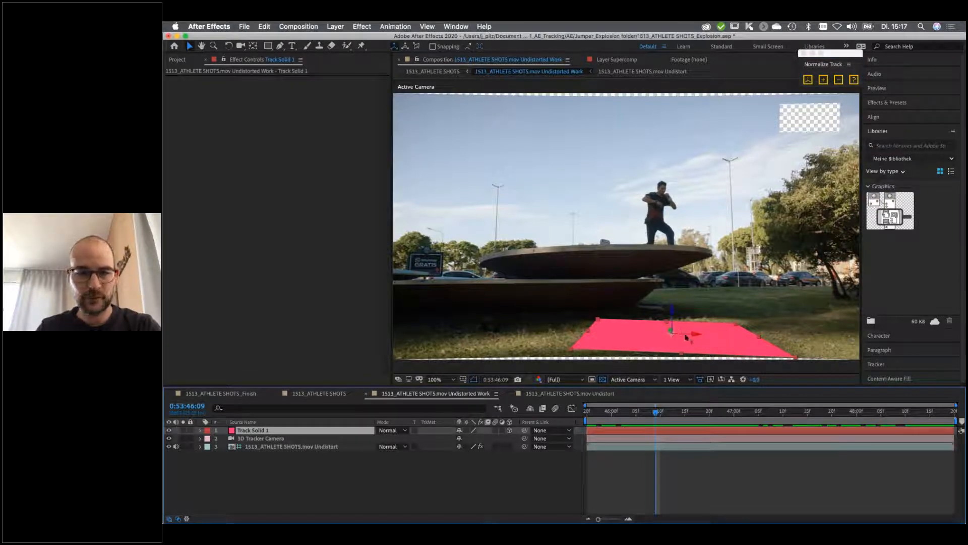
key("Return")
type("Ground")
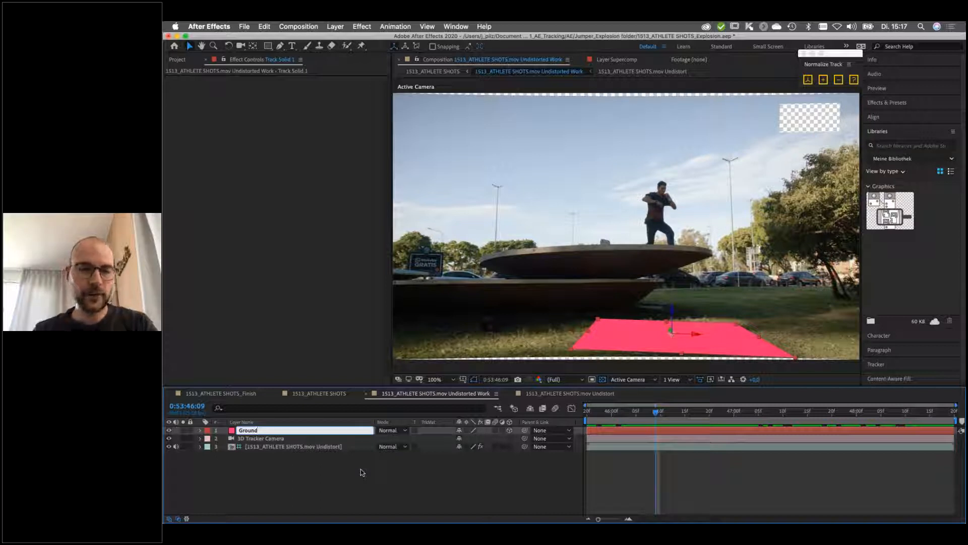
key("Return")
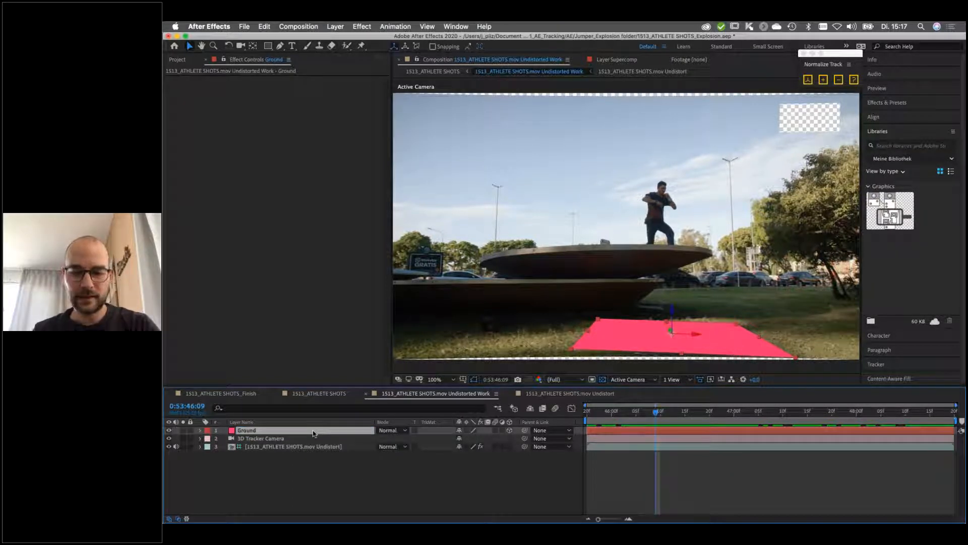
key("r")
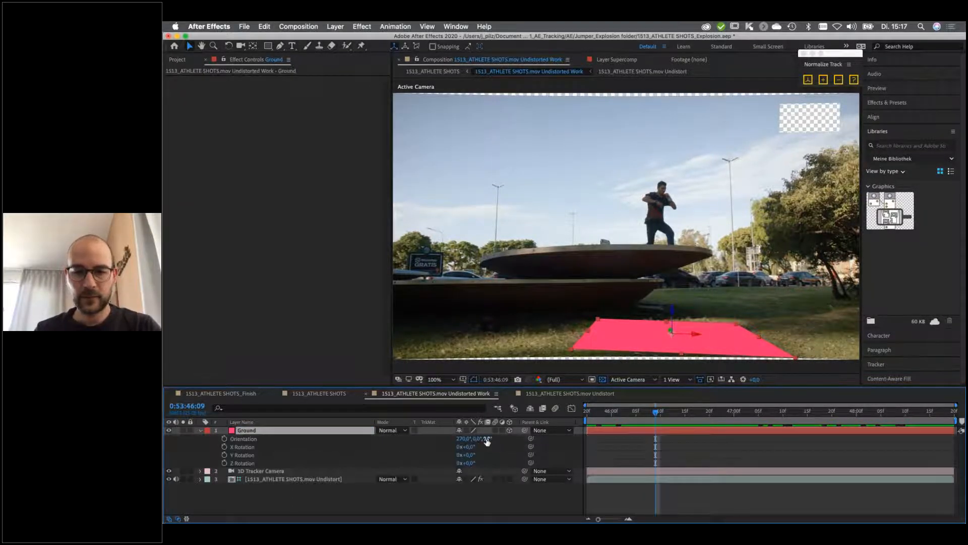
Set the Ground layer's Z orientation to 342° and check its alignment across the shot
left_click_drag(487, 438, 475, 438)
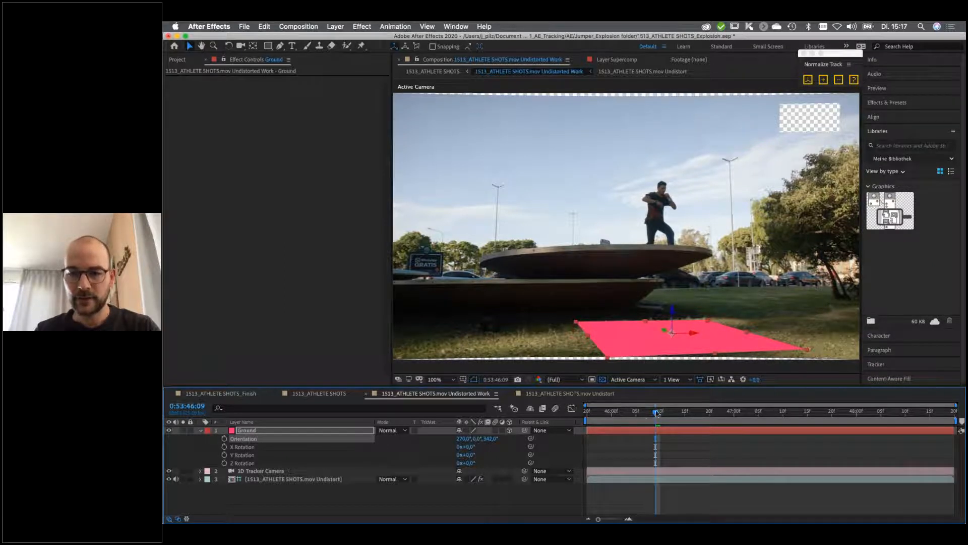
key("space")
left_click_drag(834, 421, 607, 414)
Normalize the camera track with the Ground layer as reference and collapse that layer's properties
left_click(278, 429)
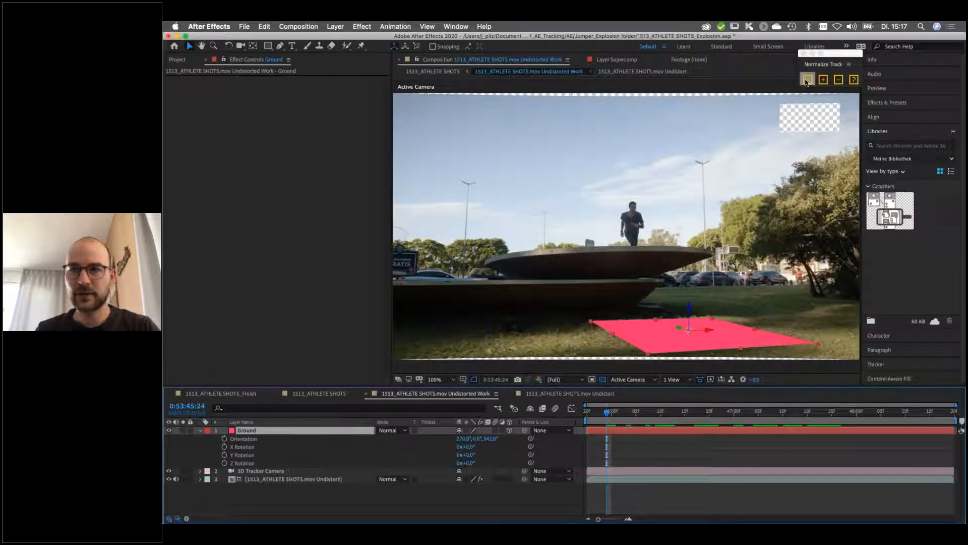
left_click(807, 81)
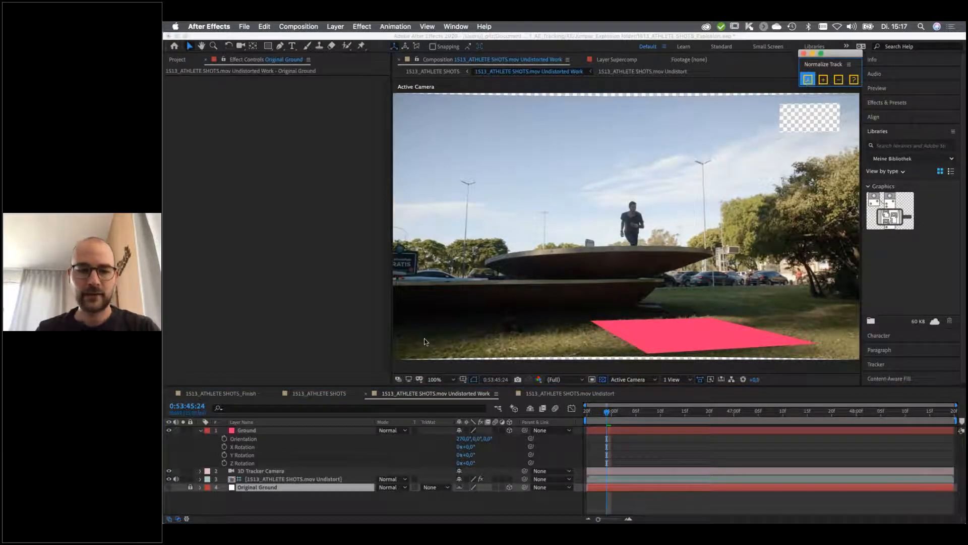
left_click(200, 430)
Add a royal blue solid with the default settings, make it a 3D layer, and place it directly below Ground in the layer stack
right_click(292, 484)
mouse_move(343, 418)
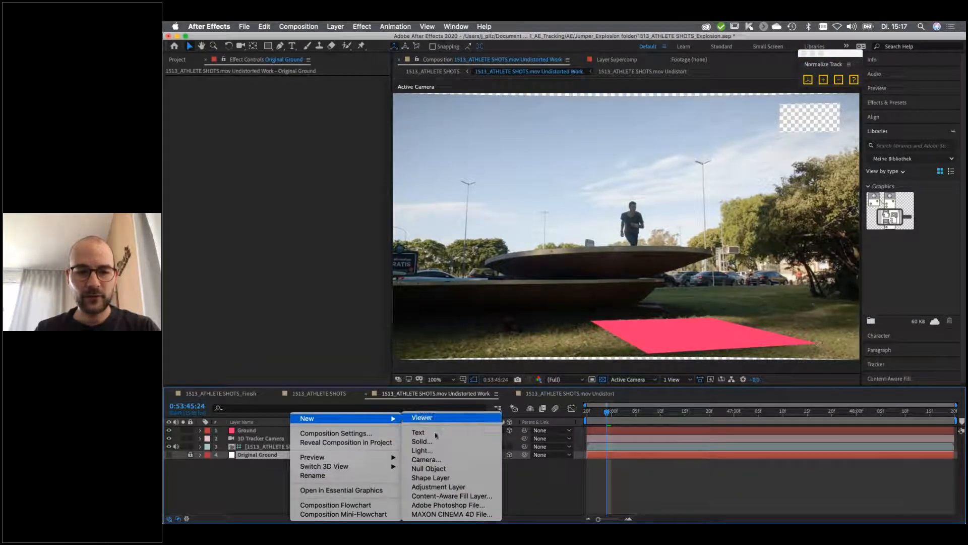
left_click(444, 440)
left_click(362, 267)
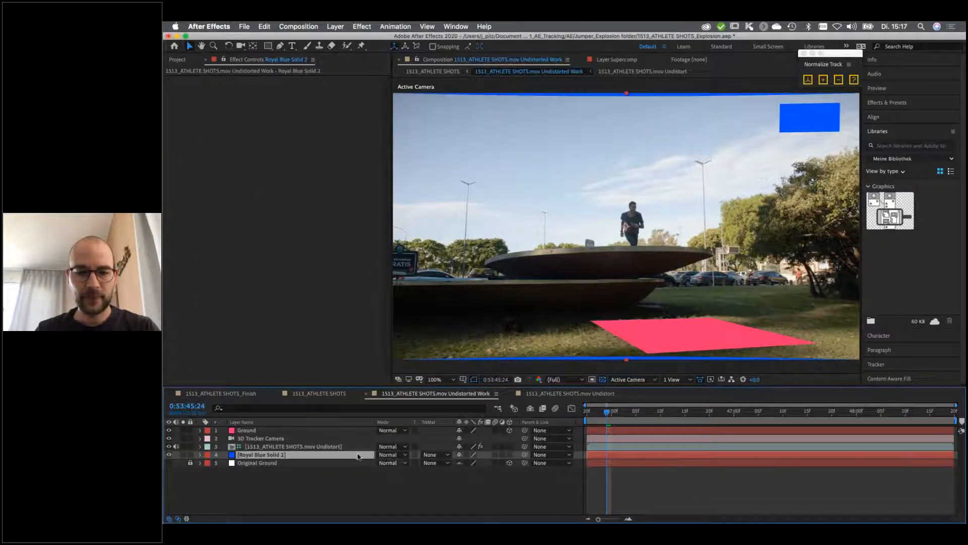
left_click(510, 455)
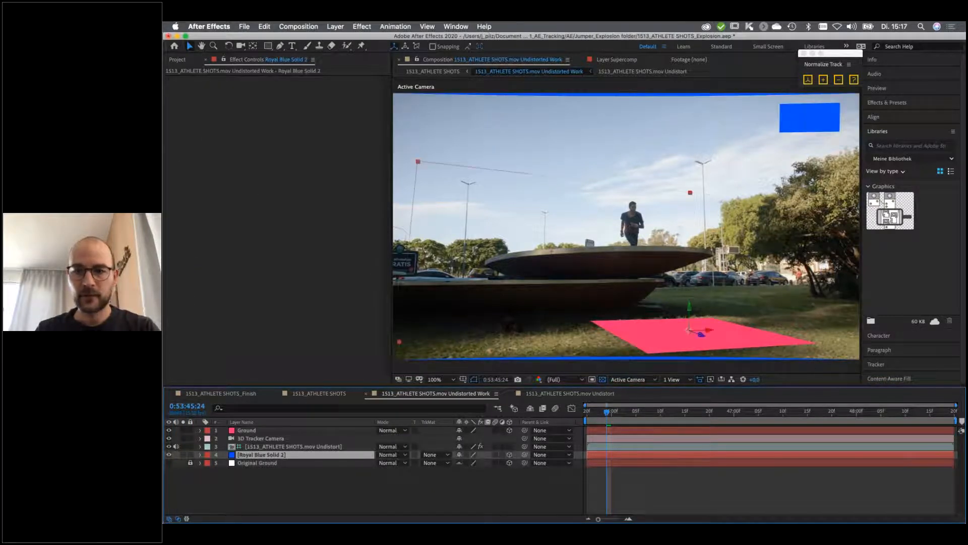
left_click_drag(265, 456, 268, 439)
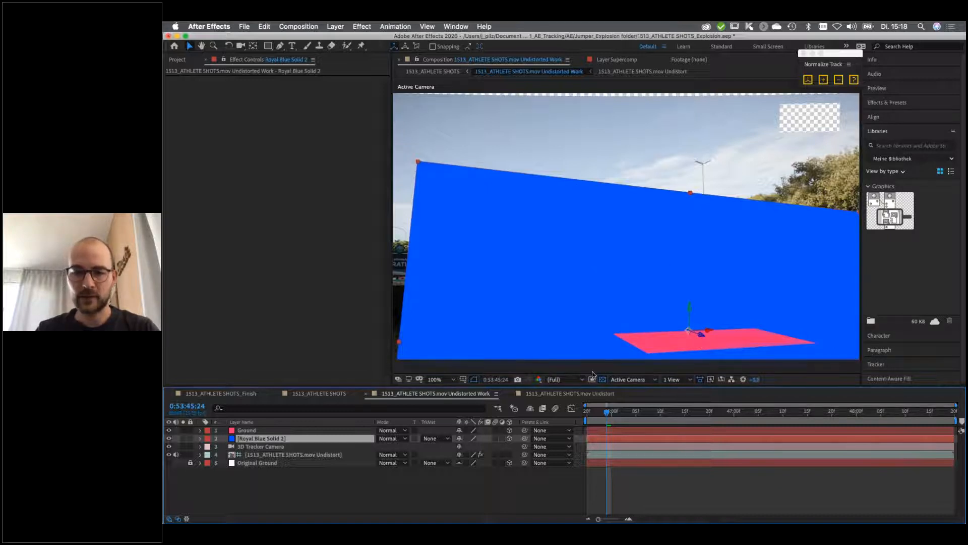
Check the blue solid across the shot and set its anchor point Y to 557*2 so it stands on its lower edge
left_click_drag(601, 413, 634, 420)
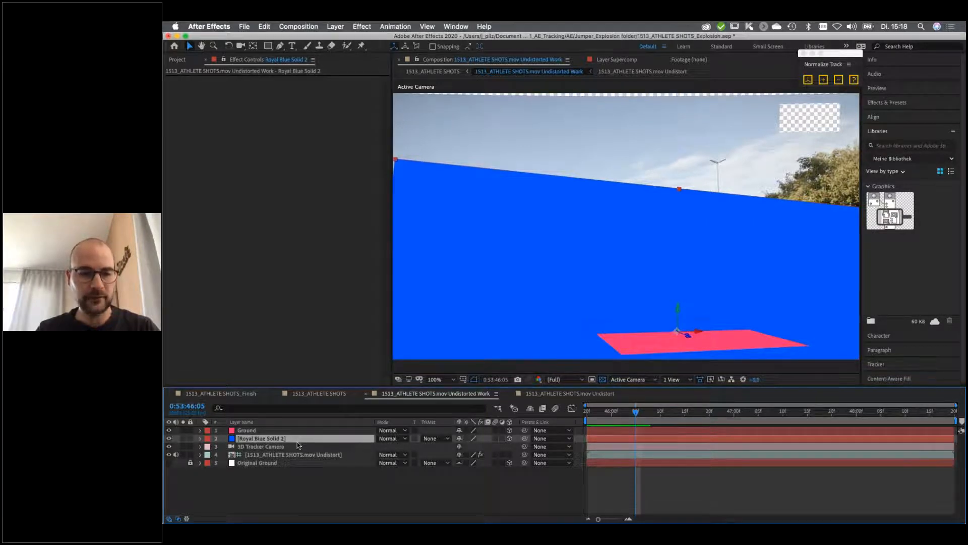
key("a")
left_click(477, 447)
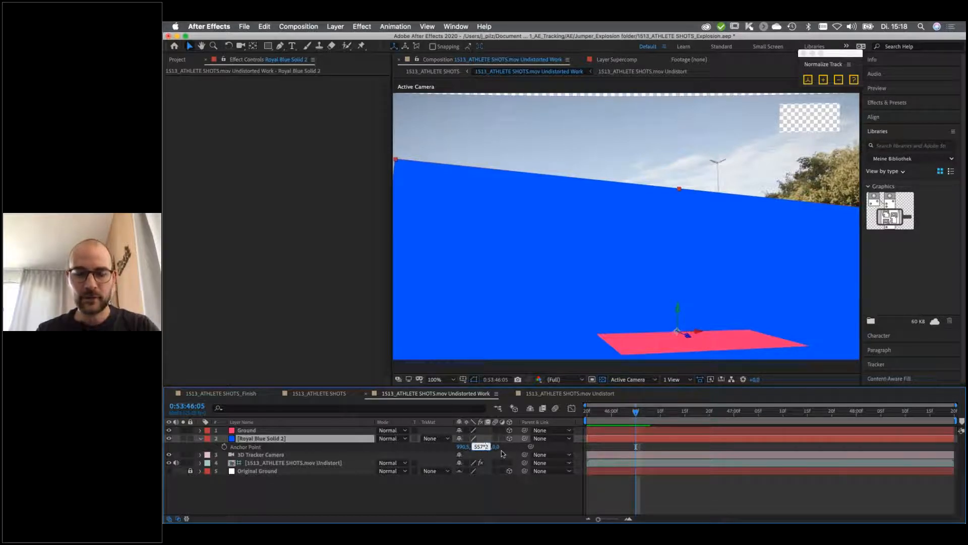
key("Return")
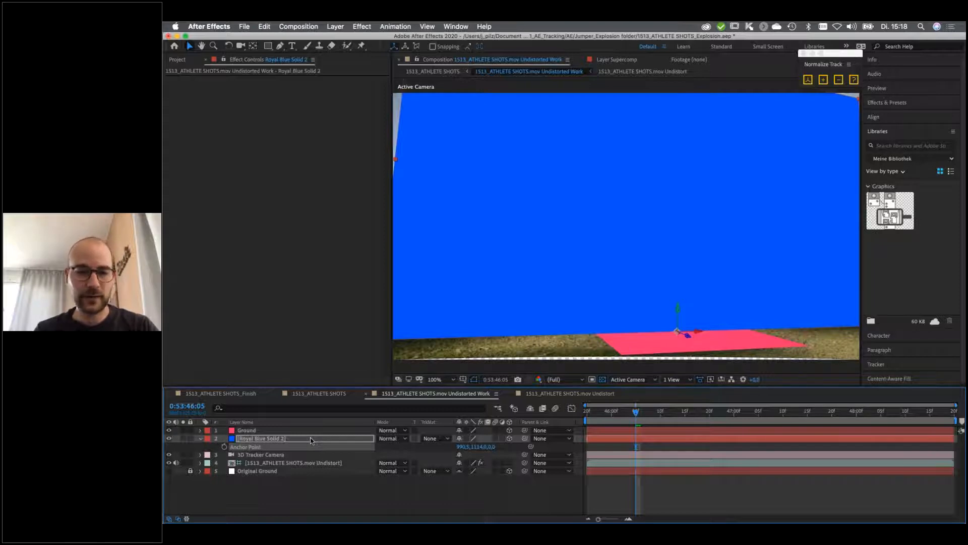
Set the royal blue solid's opacity to 50%
key("Return")
key("t")
left_click(467, 446)
type("5")
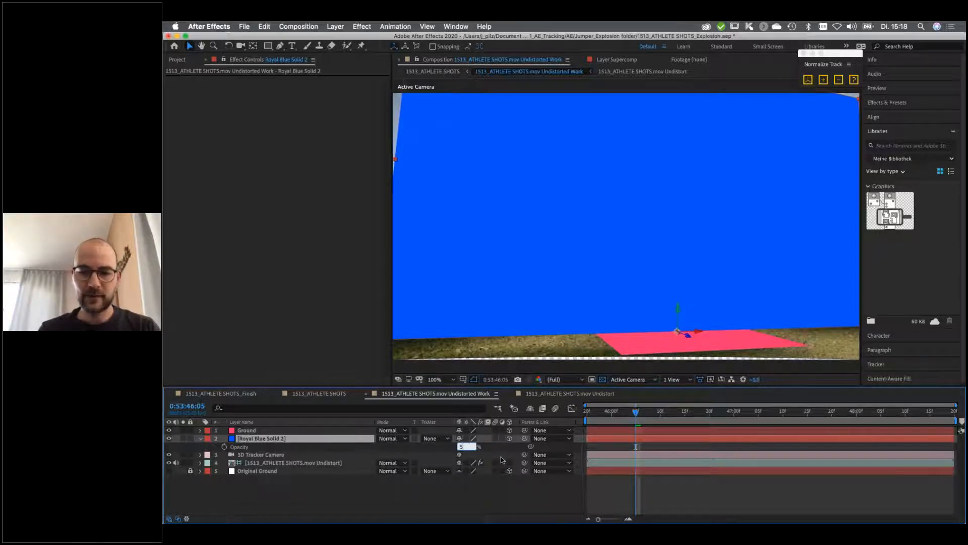
type("0")
key("Return")
Push the blue solid back along its depth axis to the stone platform and check how it sticks across the shot
left_click_drag(633, 409, 597, 410)
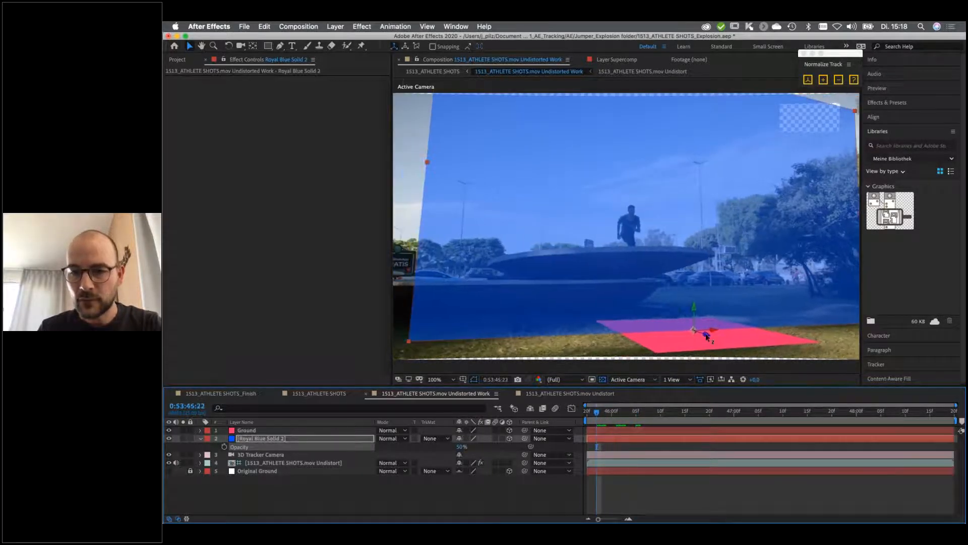
left_click_drag(701, 334, 559, 321)
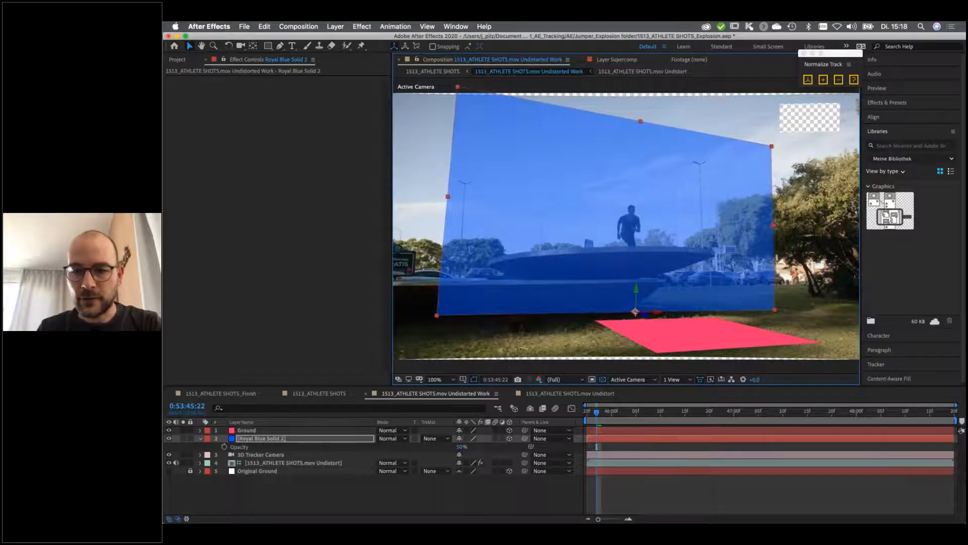
left_click(619, 413)
left_click_drag(620, 413, 572, 407)
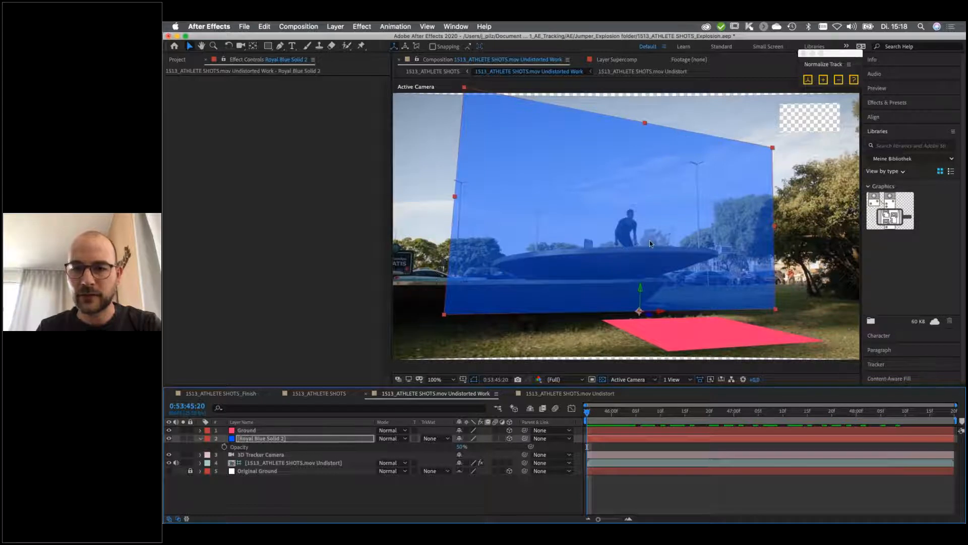
At 0:53:45:20, draw a closed Pen tool mask on the blue solid following the outline of the two-tiered stone platform
left_click(280, 45)
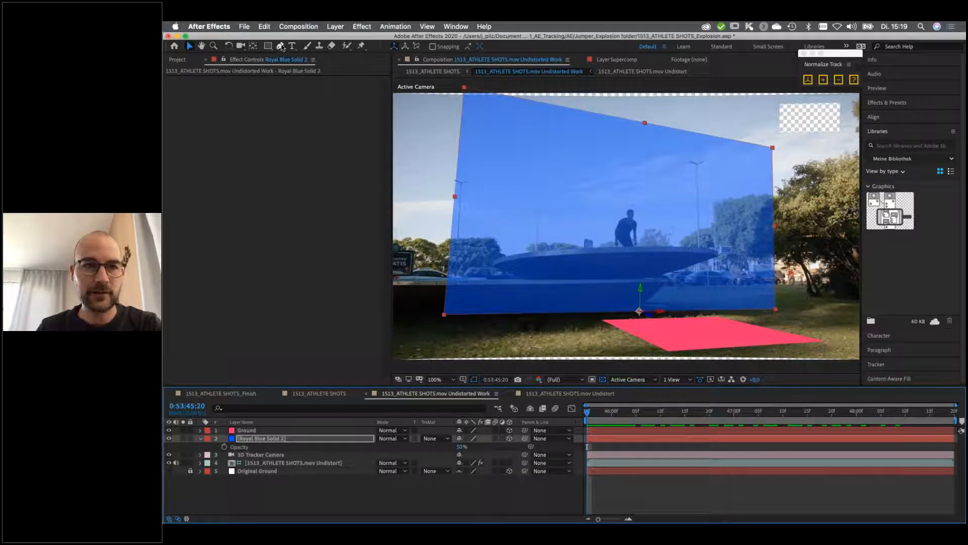
left_click(442, 281)
left_click(526, 280)
left_click(495, 261)
left_click(619, 246)
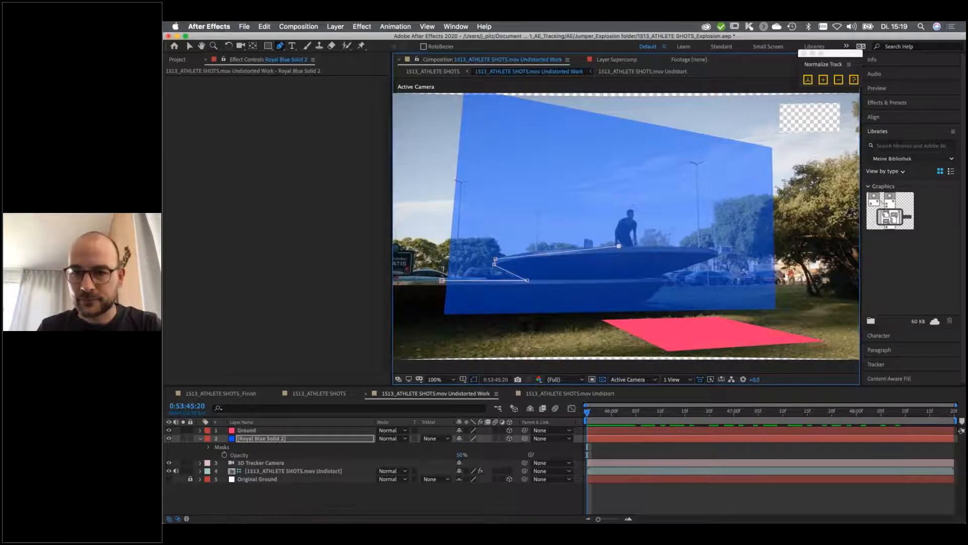
left_click(717, 250)
left_click(715, 257)
left_click(643, 278)
left_click(669, 279)
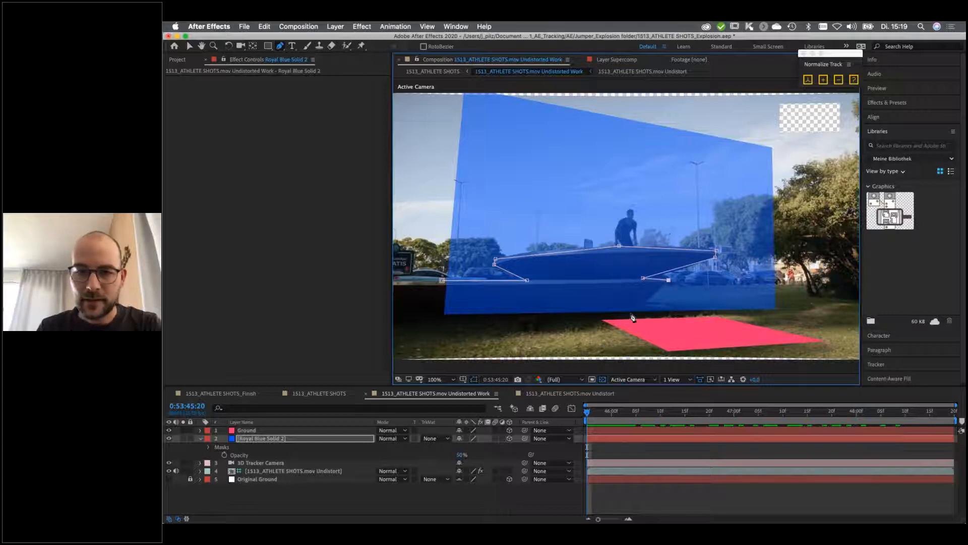
left_click(631, 313)
left_click(440, 319)
left_click(441, 280)
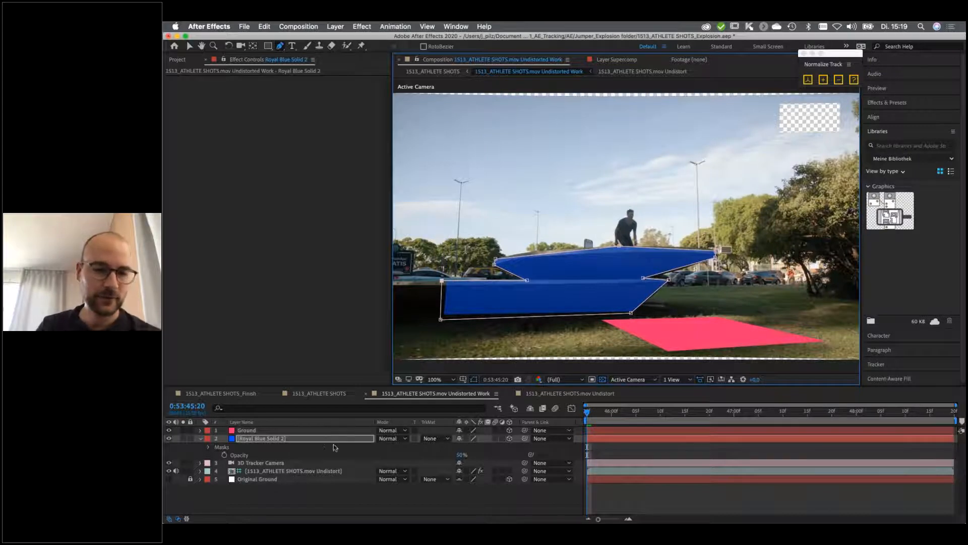
Start keyframing the blue solid's mask path at 0:53:45:20 and go to 0:53:48:19
key("m")
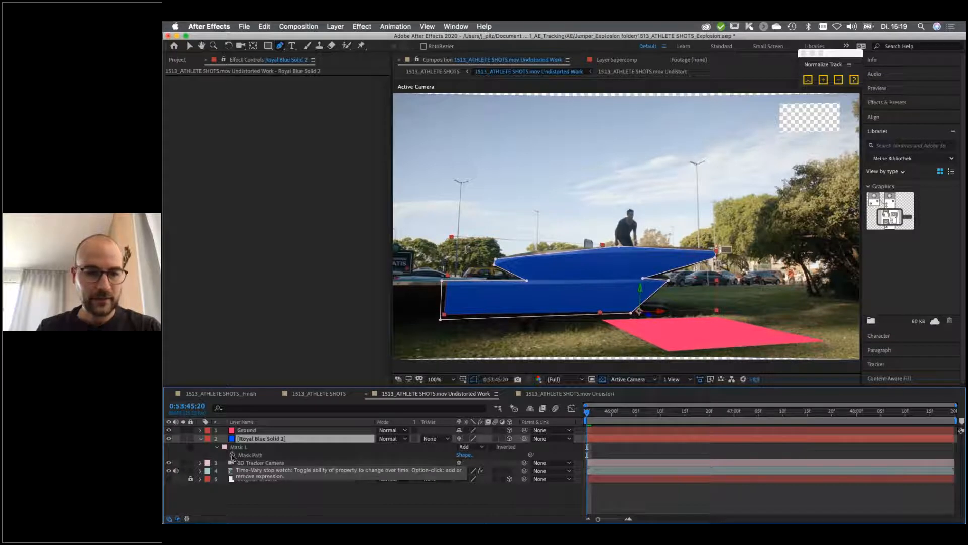
left_click(233, 455)
left_click(719, 411)
left_click(949, 411)
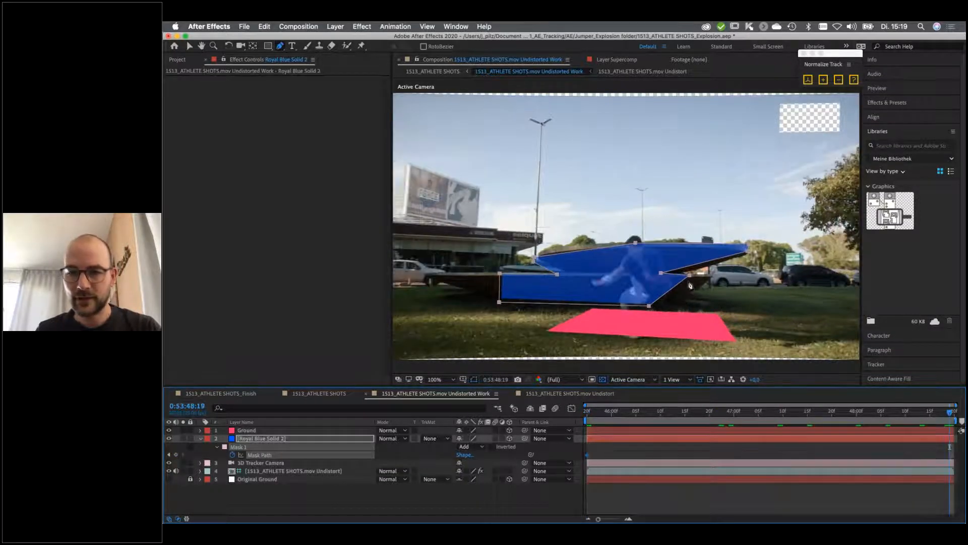
Reshape the mask points at 0:53:48:19 to fit the platform's outline and preview the animated mask
key("v")
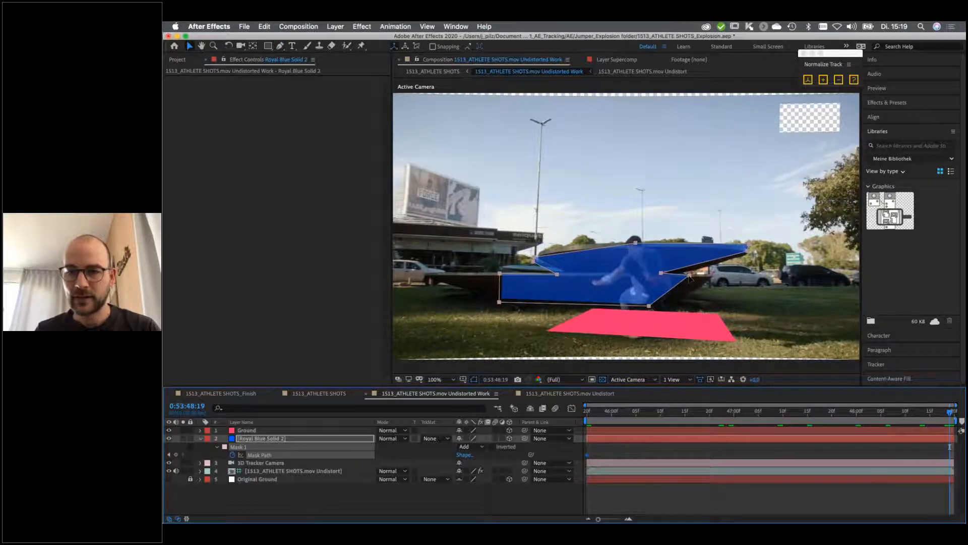
left_click(690, 276)
left_click(693, 282)
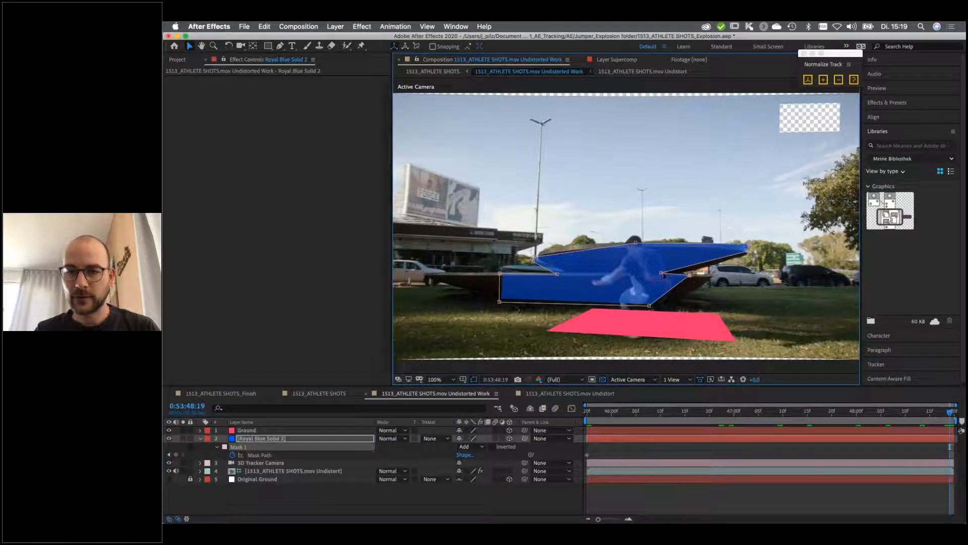
left_click_drag(649, 307, 672, 307)
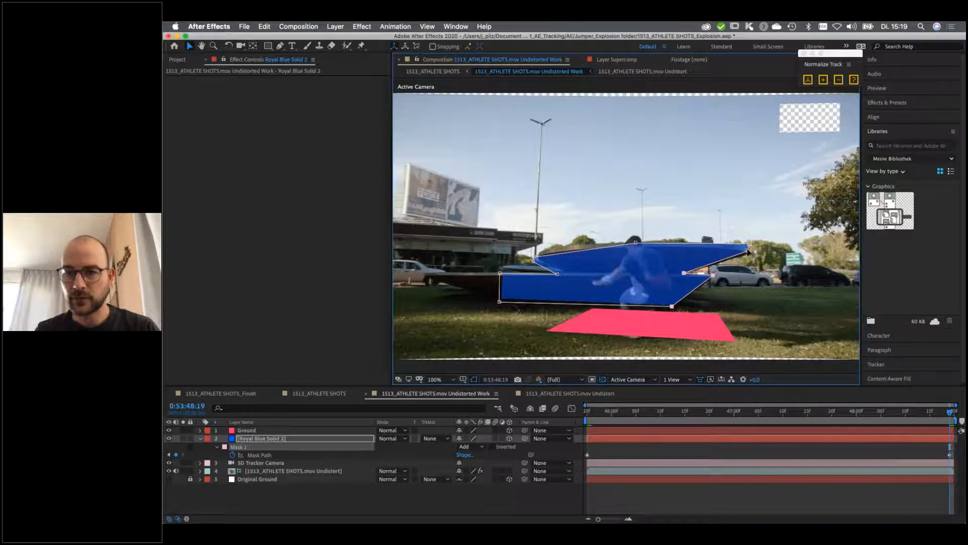
left_click_drag(746, 253, 746, 254)
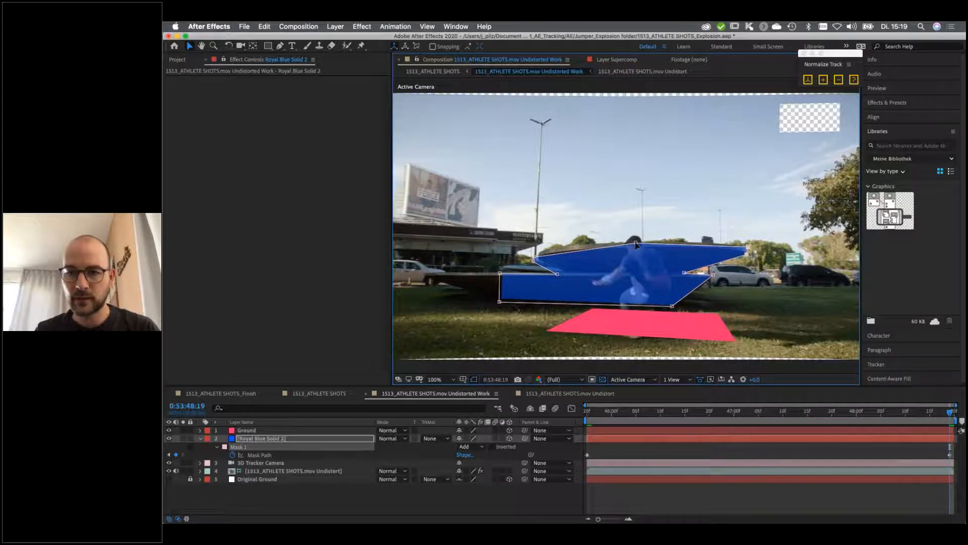
left_click_drag(635, 243, 636, 241)
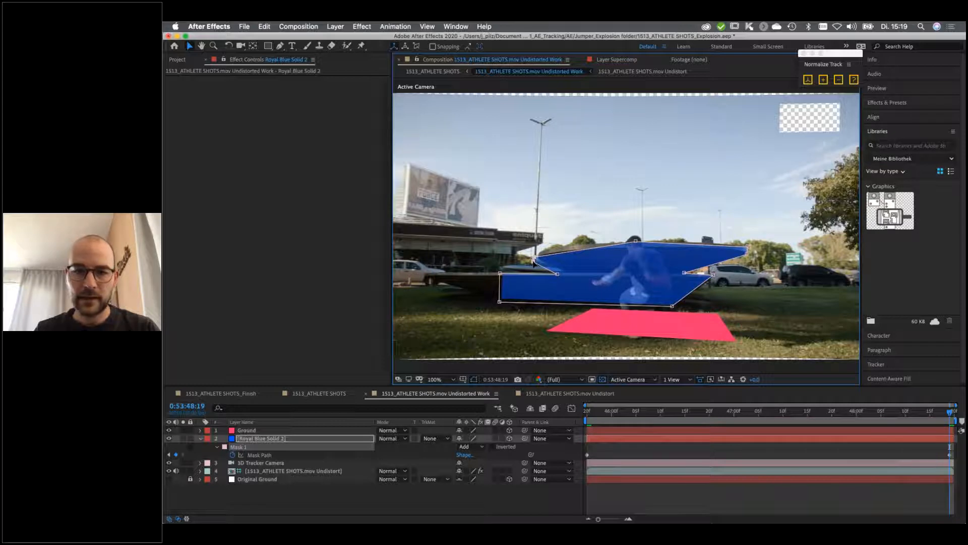
left_click_drag(536, 259, 564, 272)
left_click_drag(499, 273, 501, 272)
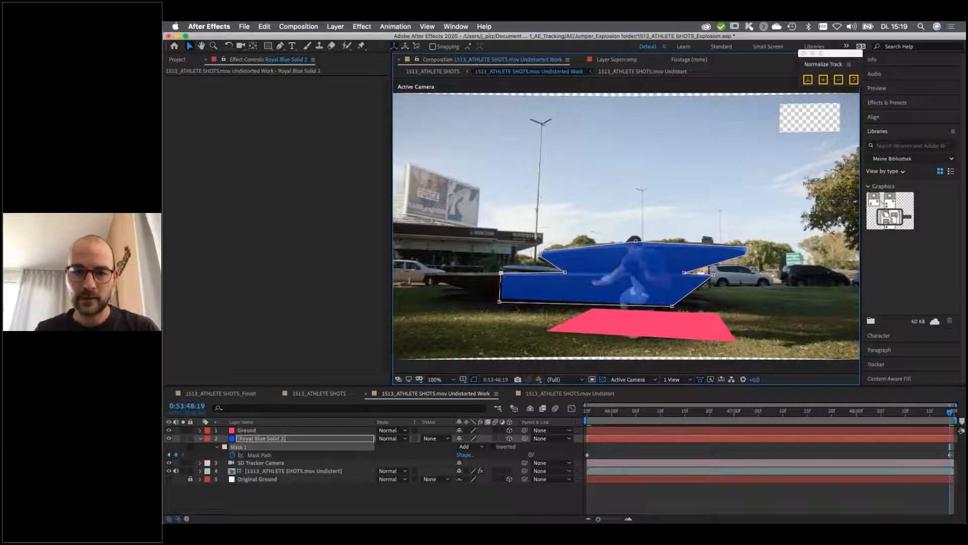
left_click_drag(917, 414, 681, 415)
key("space")
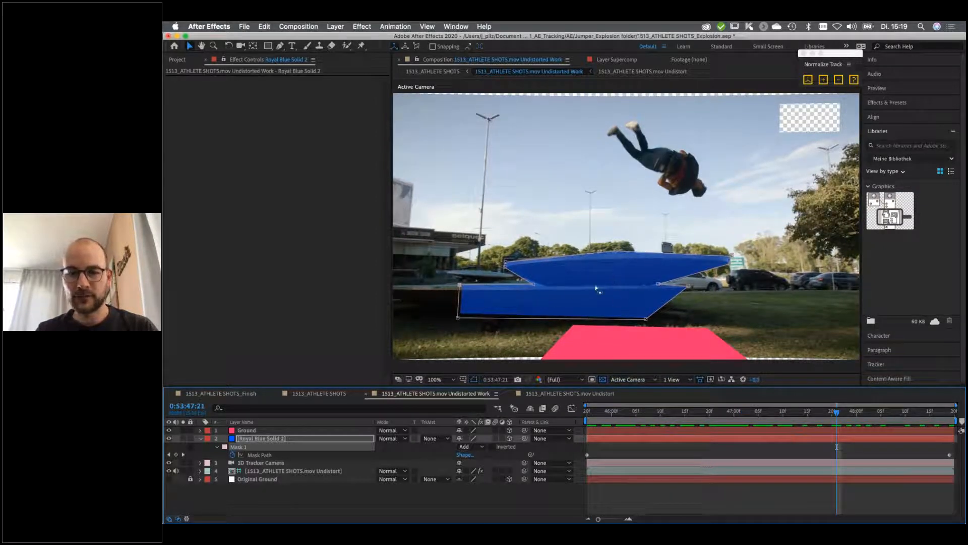
Set the royal blue solid's opacity to 100% and check the masked platform across the shot
left_click(301, 440)
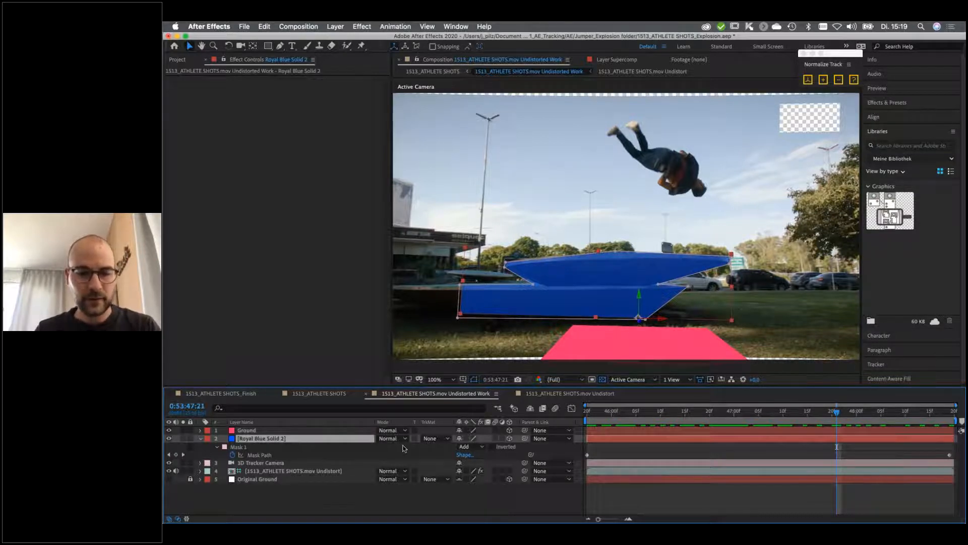
key("t")
left_click_drag(461, 447, 529, 489)
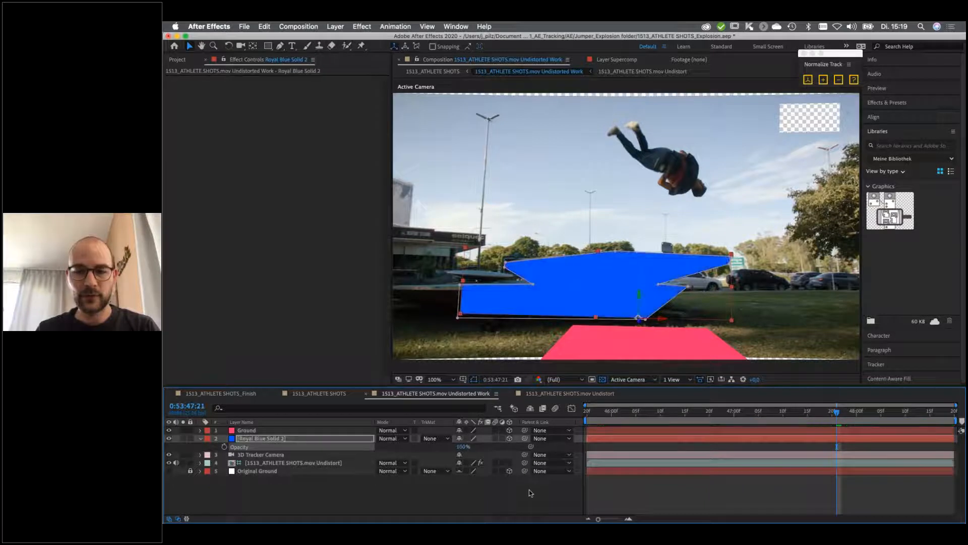
left_click(535, 494)
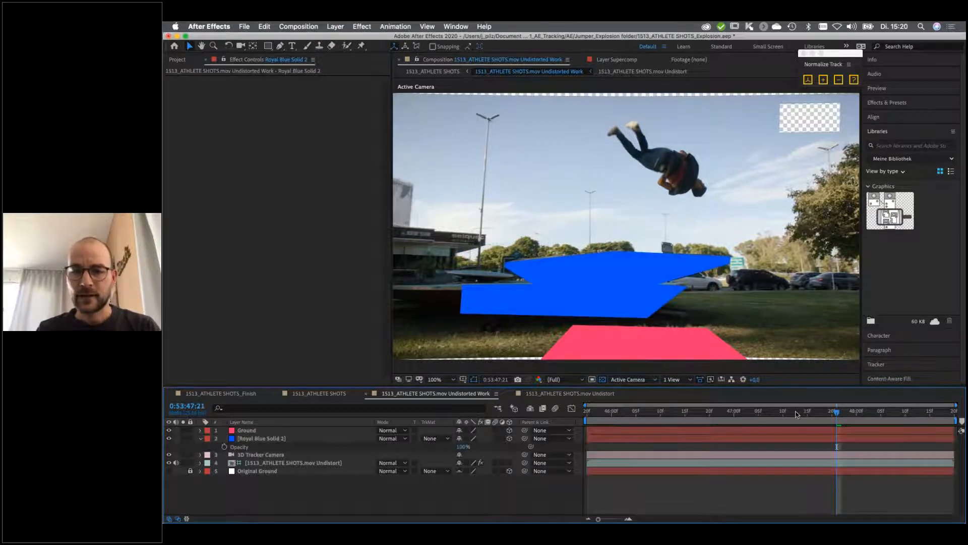
left_click(802, 411)
left_click_drag(785, 412, 704, 412)
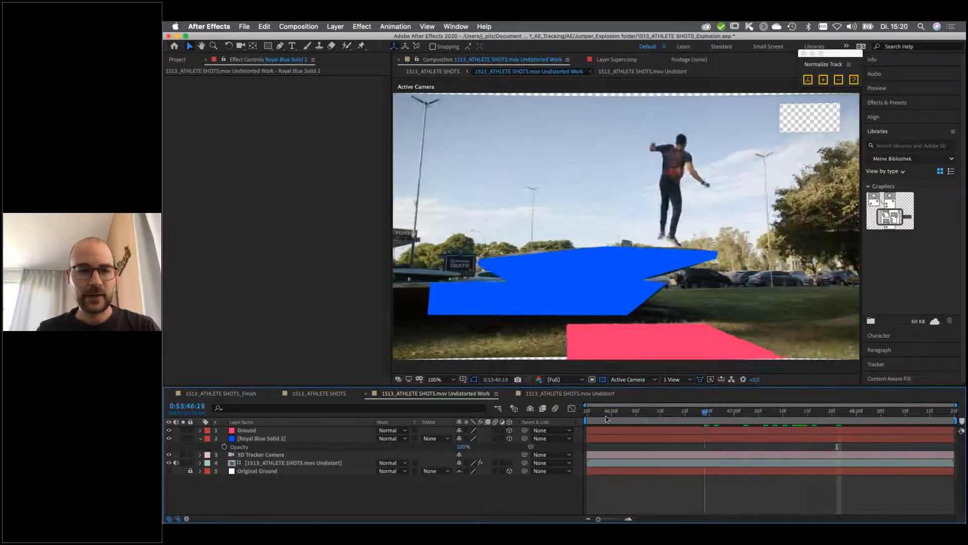
Add the Dark_Smoke.mov footage below the royal blue solid in the timeline and make it a 3D layer
left_click(177, 60)
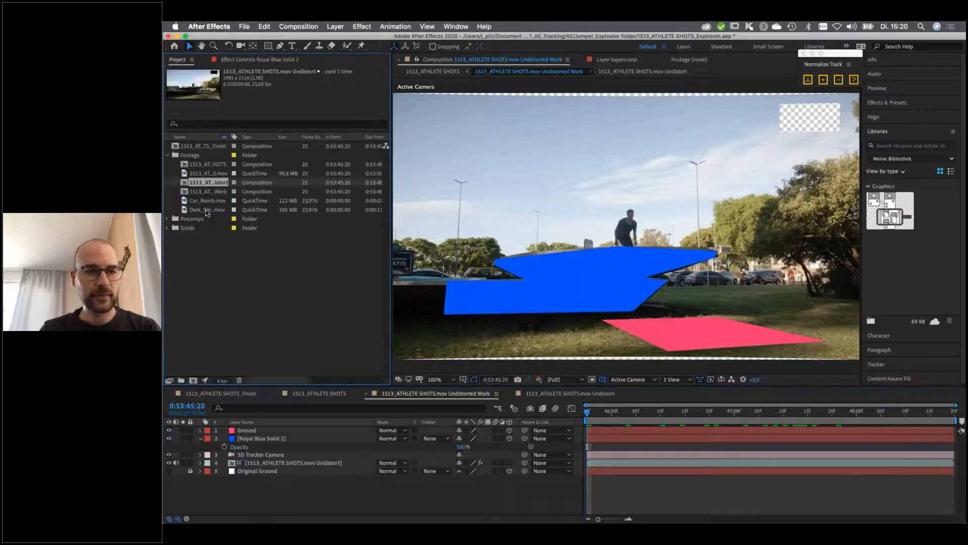
left_click_drag(207, 212, 264, 442)
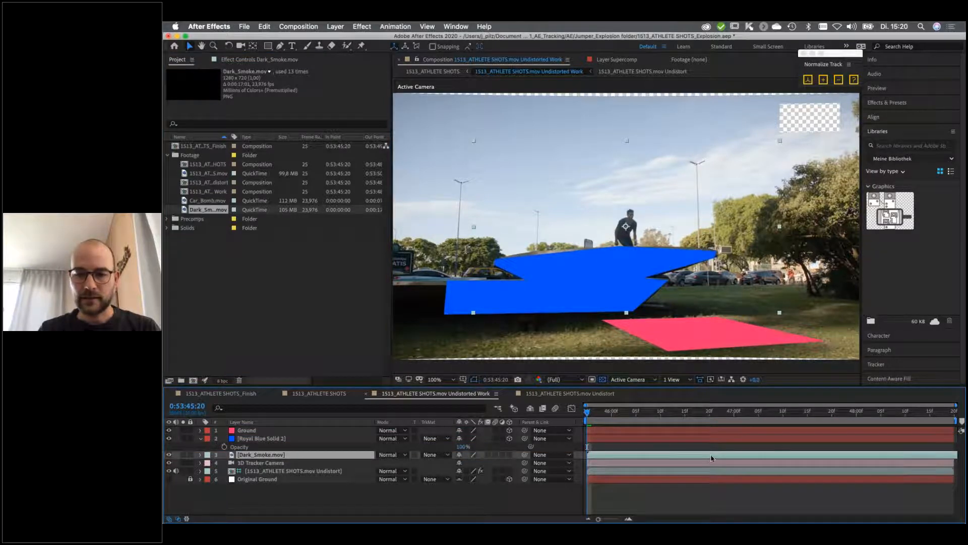
left_click(509, 455)
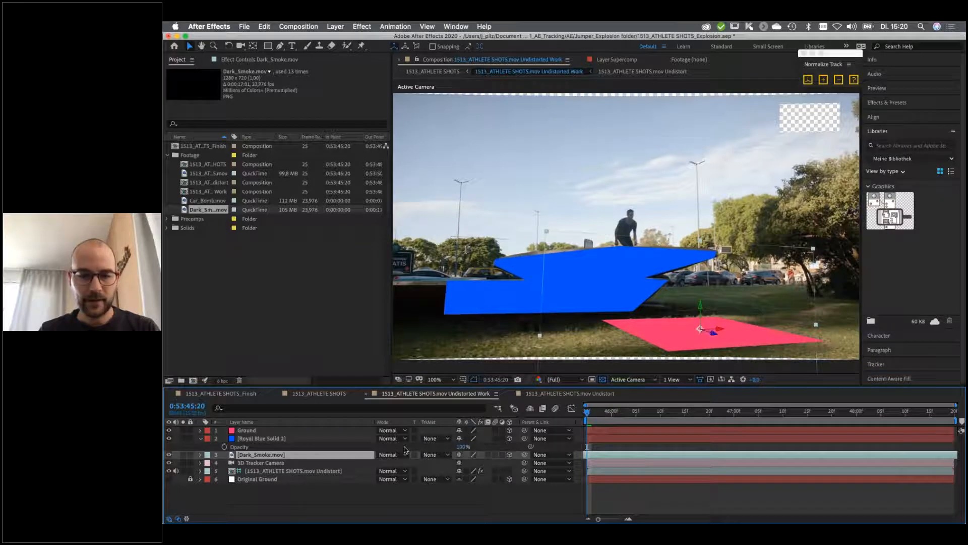
Set the Dark_Smoke.mov layer's anchor point Y to 720
key("a")
left_click(479, 462)
type("720")
key("Return")
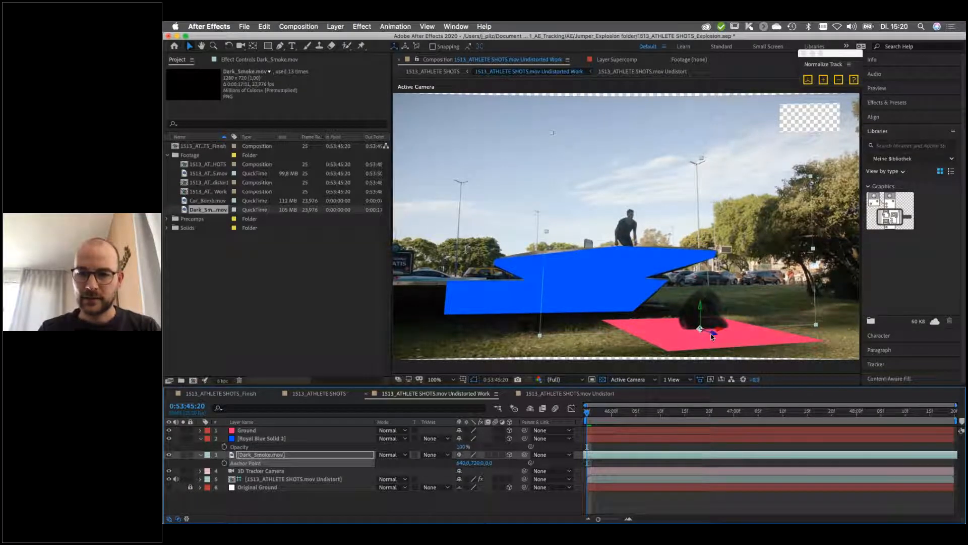
Move the Dark_Smoke.mov layer behind the platform, scale it to 526%, and preview the smoke across the shot
left_click_drag(709, 331, 706, 331)
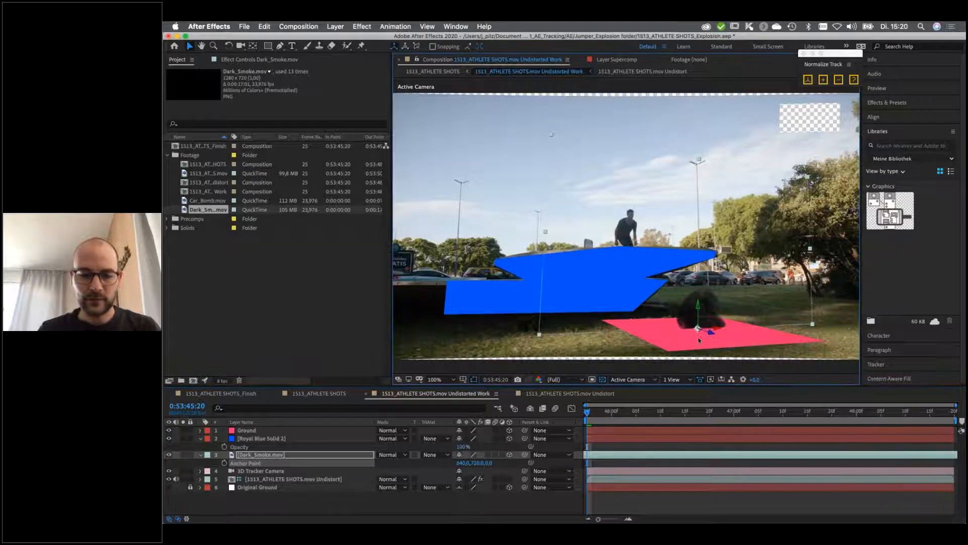
key("s")
left_click_drag(484, 463, 437, 289)
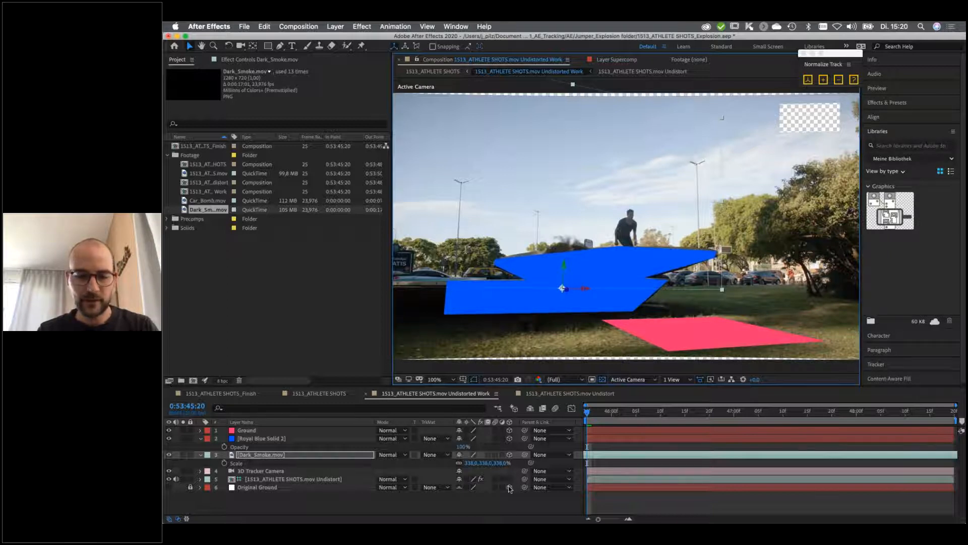
left_click_drag(488, 463, 583, 463)
key("space")
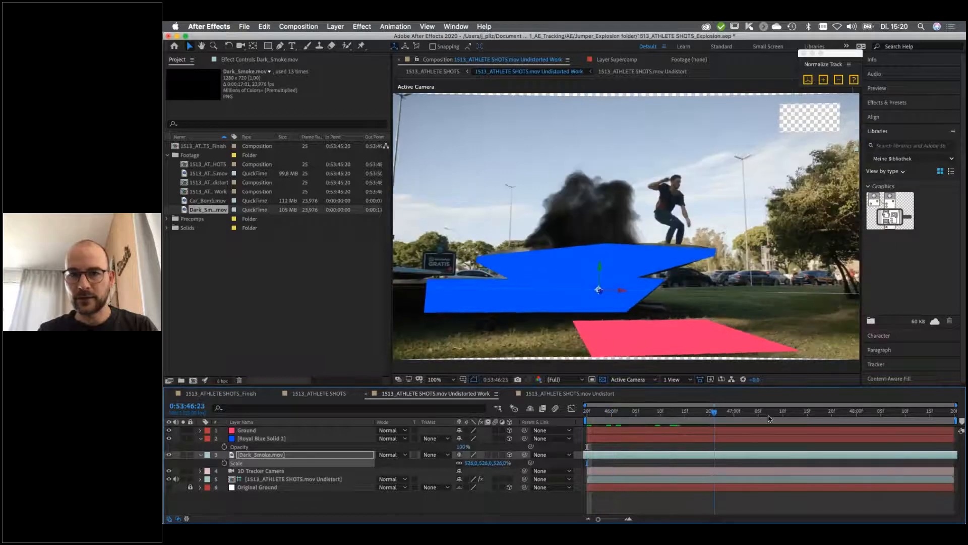
left_click_drag(904, 427, 857, 426)
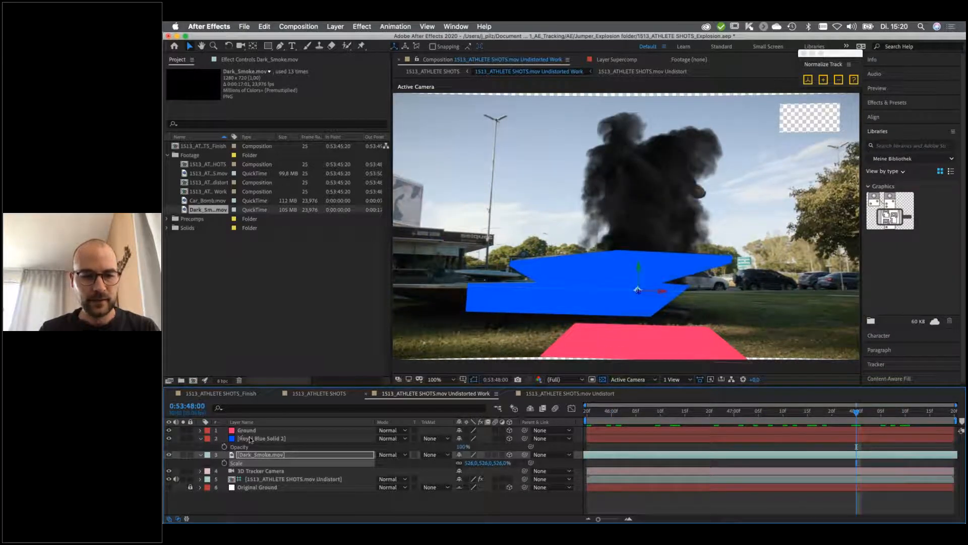
Set the Royal Blue Solid 2 layer's blending mode to Silhouette Alpha and hide the Ground layer
left_click(250, 439)
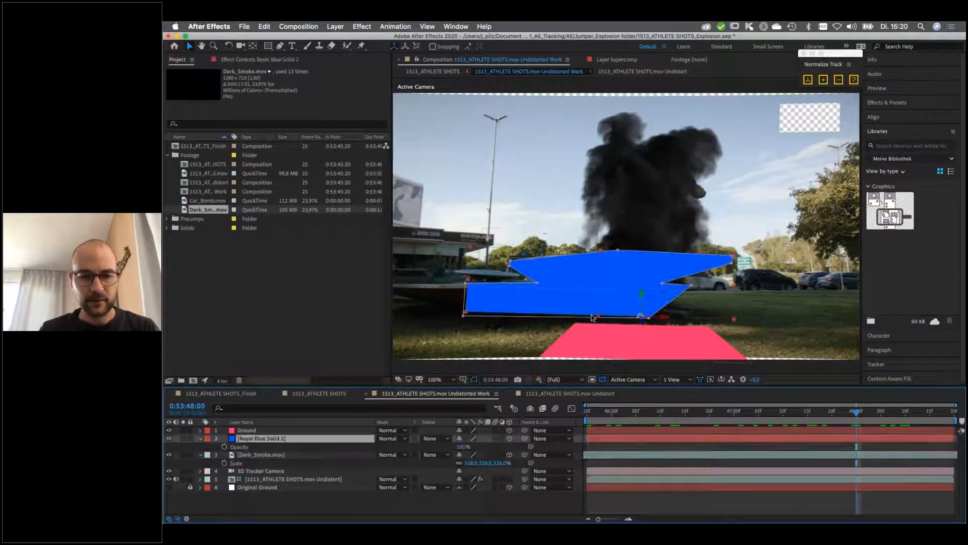
left_click(400, 439)
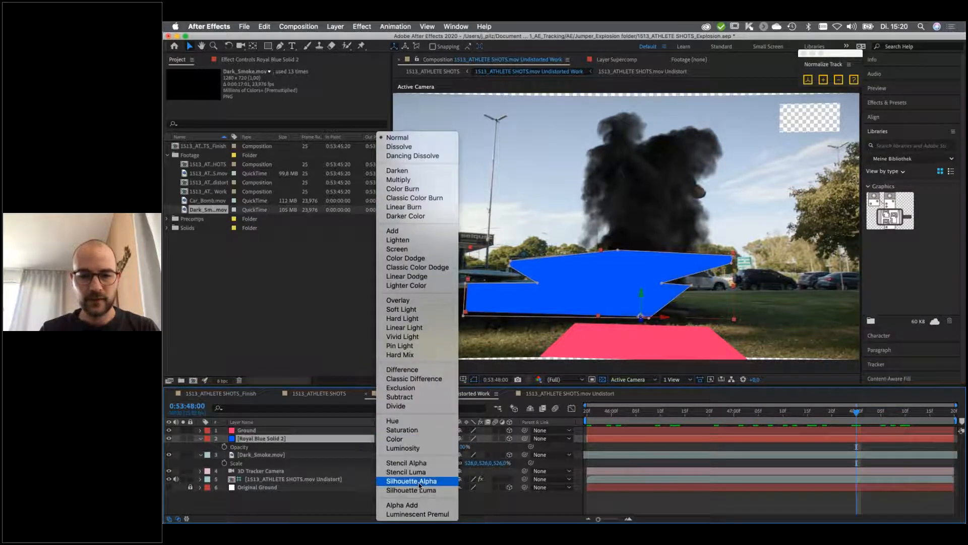
left_click(406, 480)
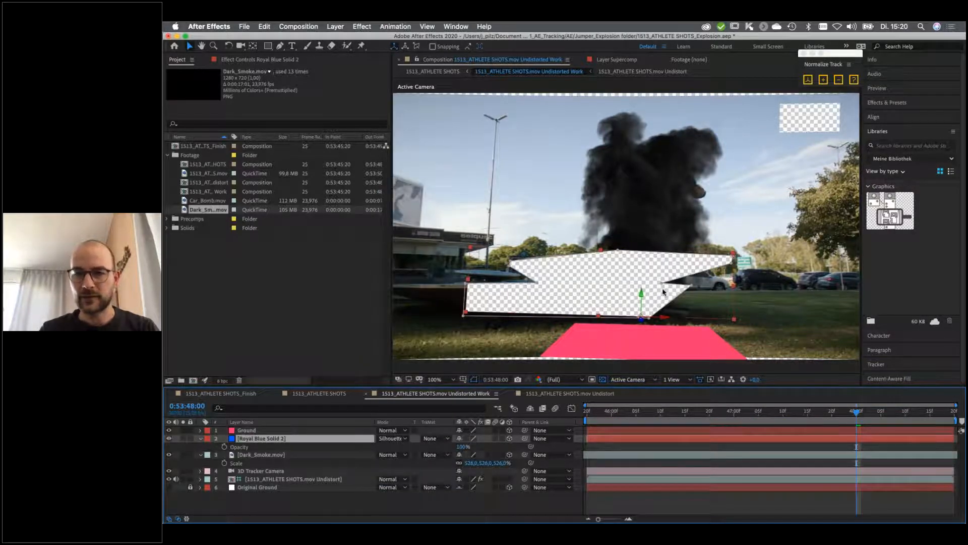
left_click(243, 431)
left_click(169, 430)
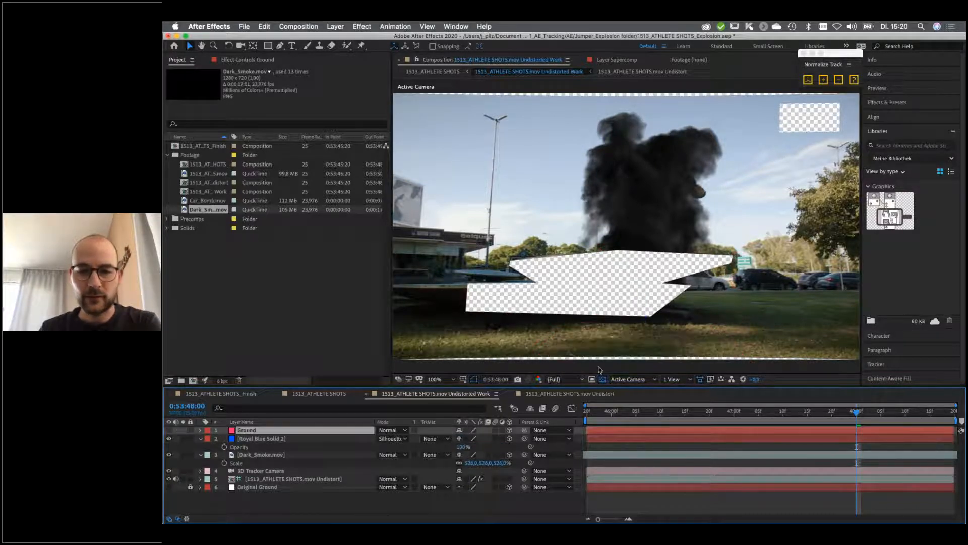
View the 1513_ATHLETE SHOTS composition and play back the smoke behind the platform from near the start
left_click(325, 394)
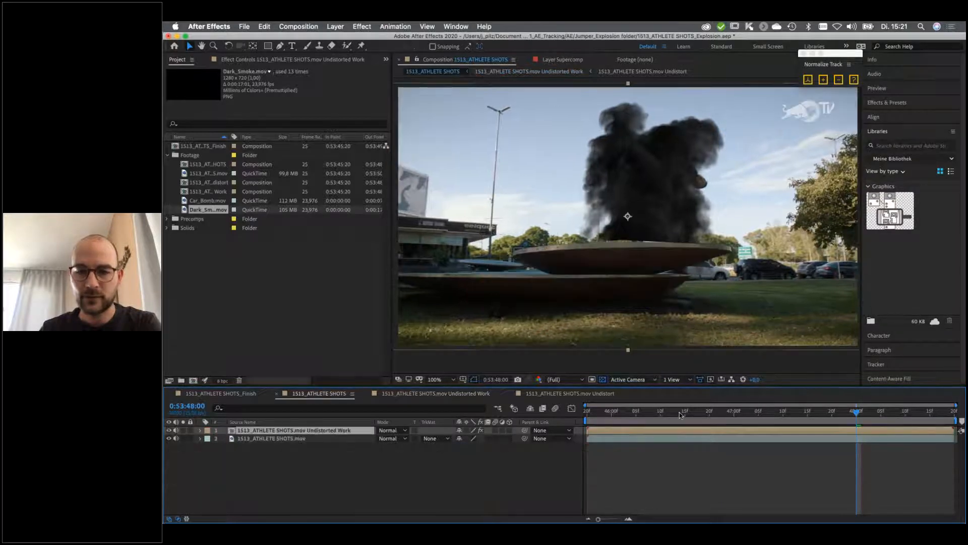
left_click_drag(681, 415, 597, 421)
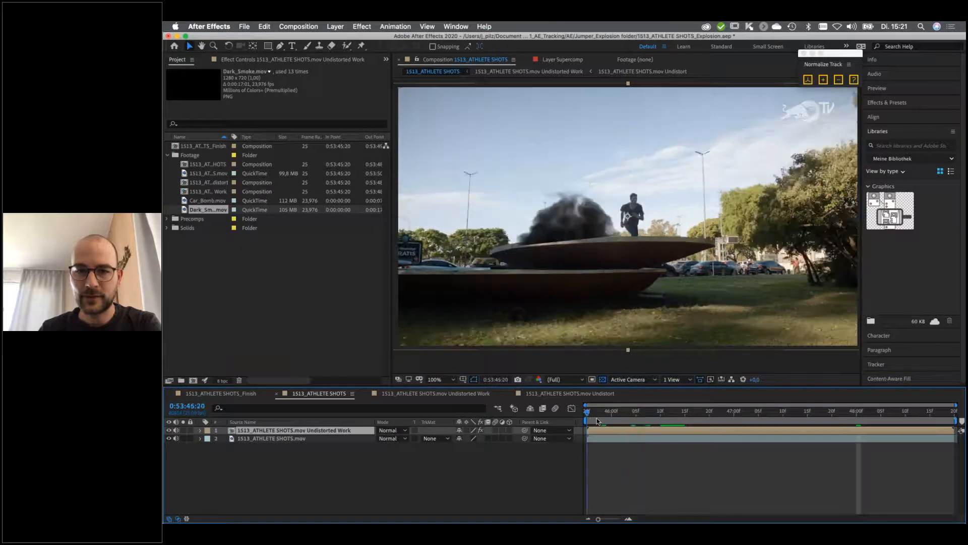
left_click(615, 412)
key("space")
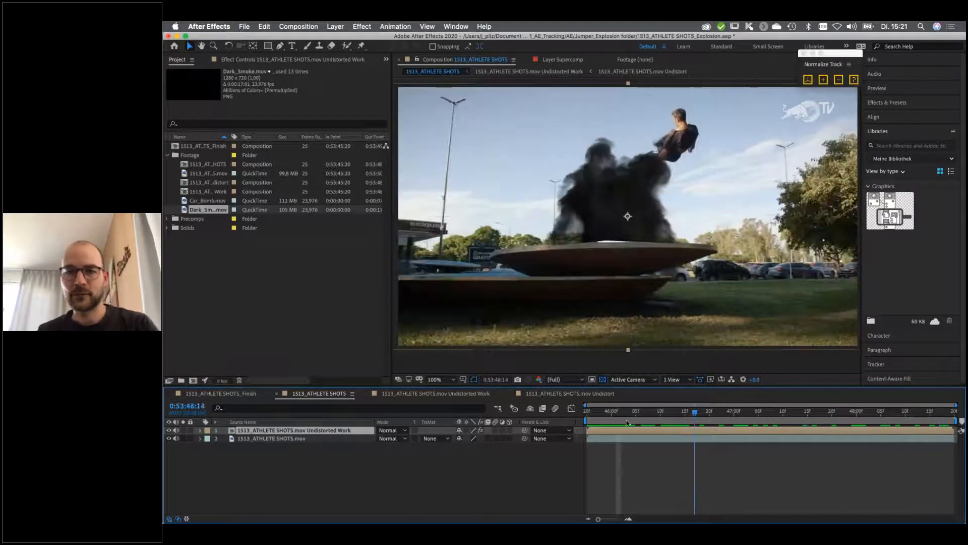
key("space")
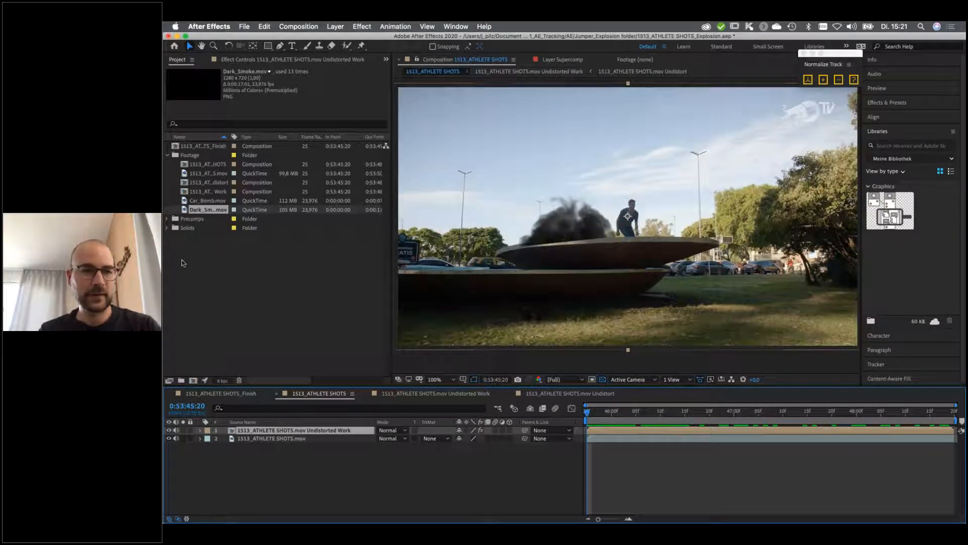
Open the 1513_ATHLETE SHOTS_Finish composition, hide every layer above the bottom footage clip, and play the original shot
double_click(217, 146)
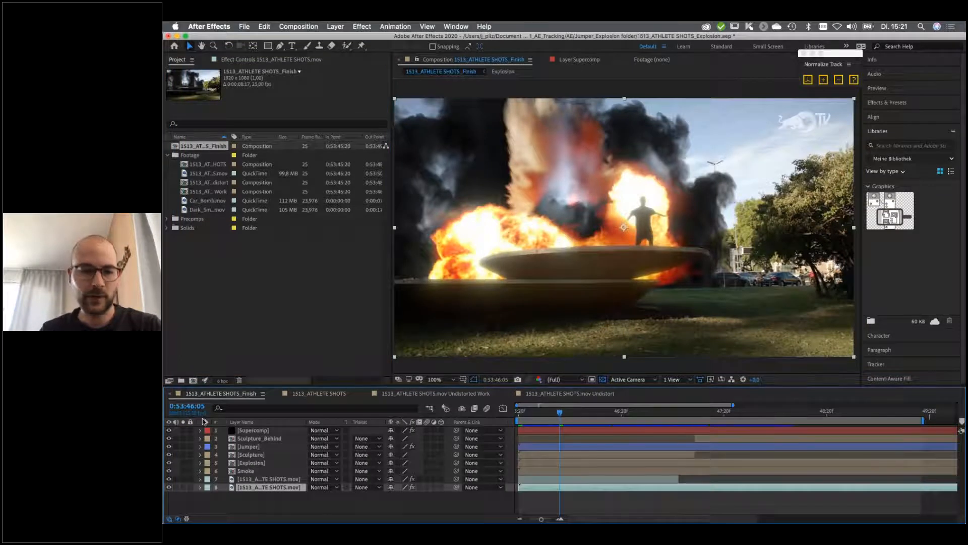
left_click_drag(169, 430, 170, 479)
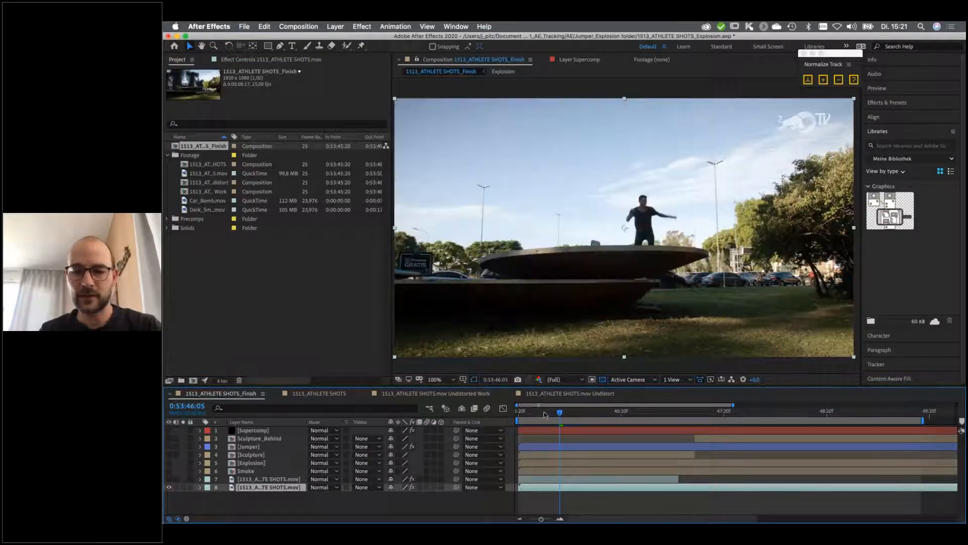
key("space")
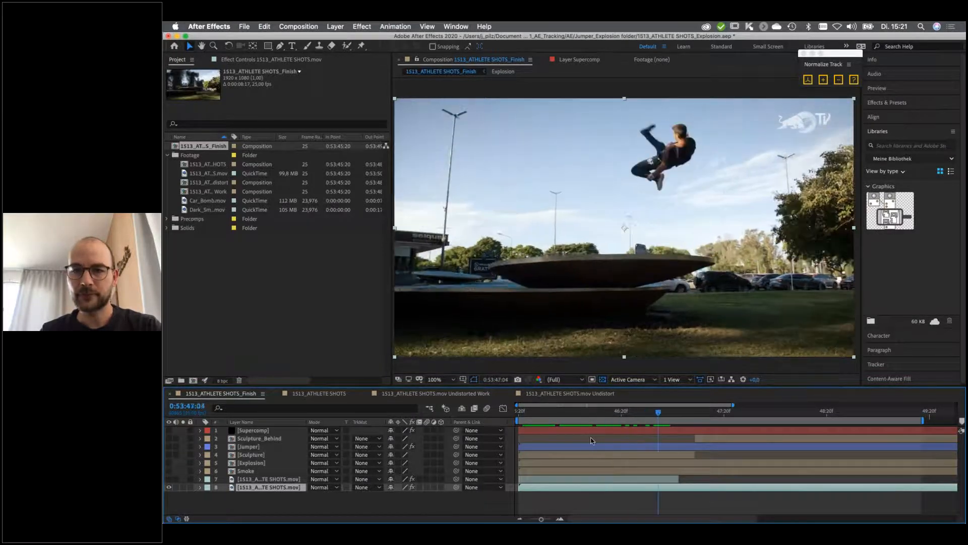
Show the upper footage clip, the Smoke layer and the Explosion layer one by one, playing back the composite
left_click(169, 478)
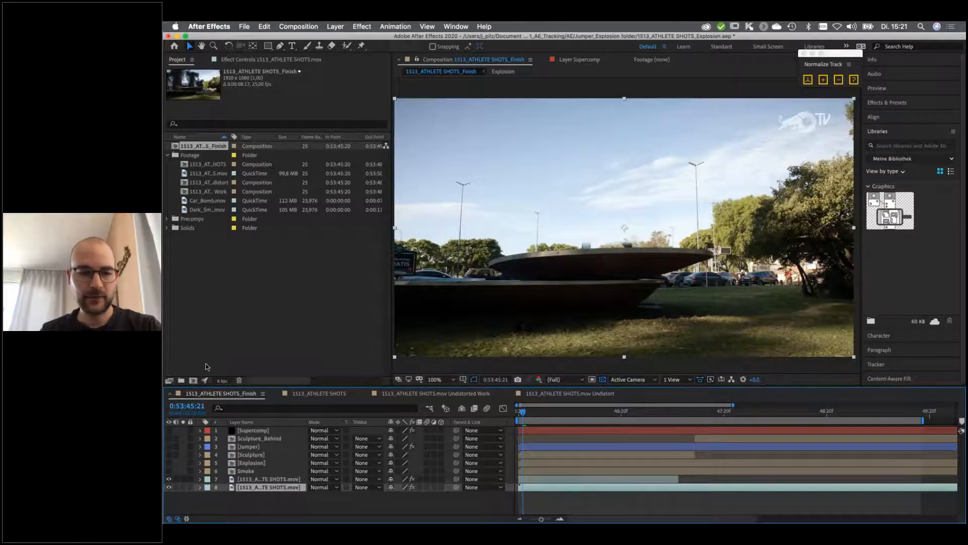
left_click(169, 470)
key("space")
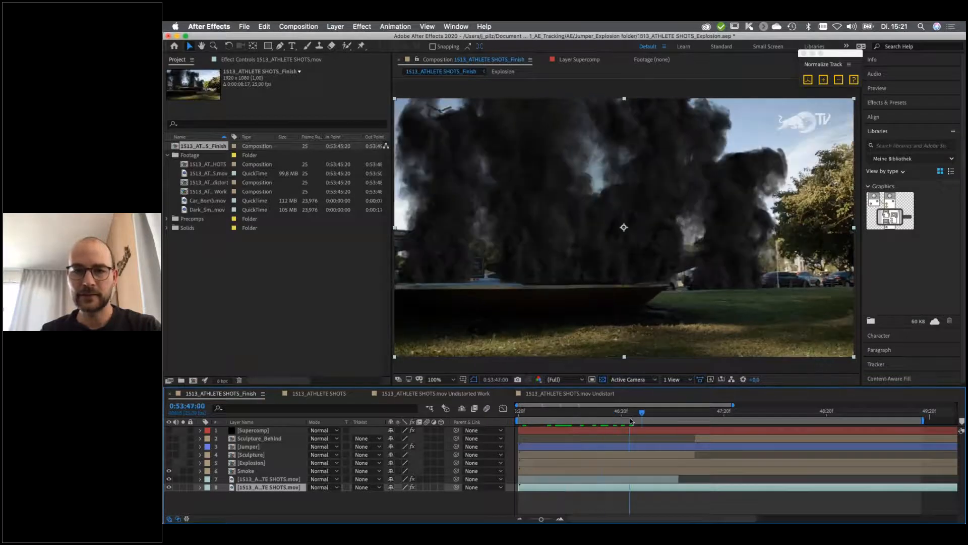
key("space")
left_click(168, 462)
key("space")
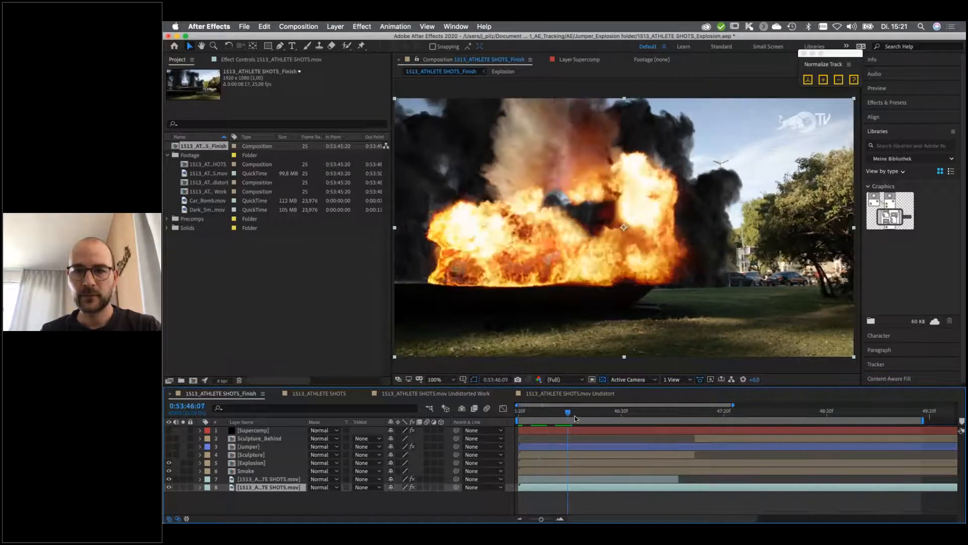
key("space")
Show the Sculpture, Jumper and Sculpture_Behind layers and preview the jumper in front of the explosion up to 0:53:48:04
left_click(169, 455)
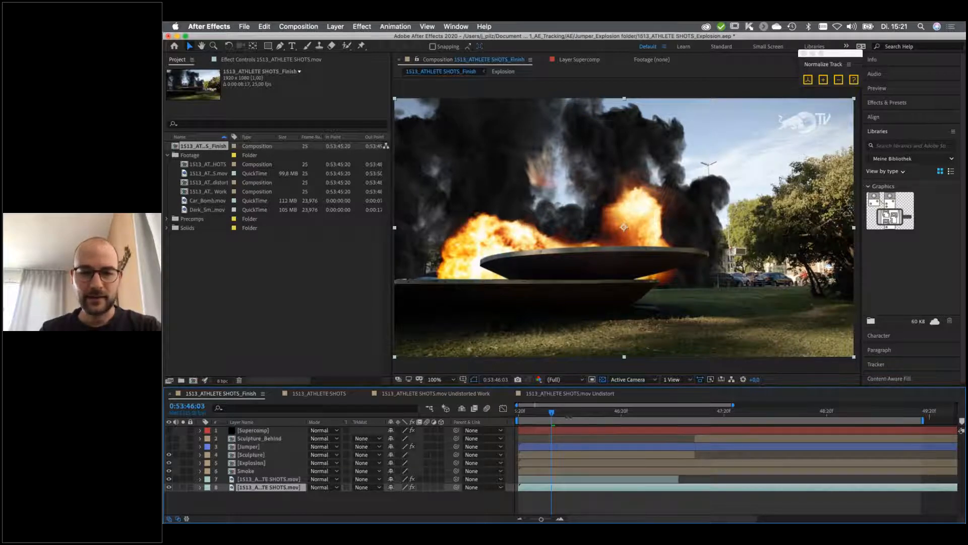
left_click(570, 416)
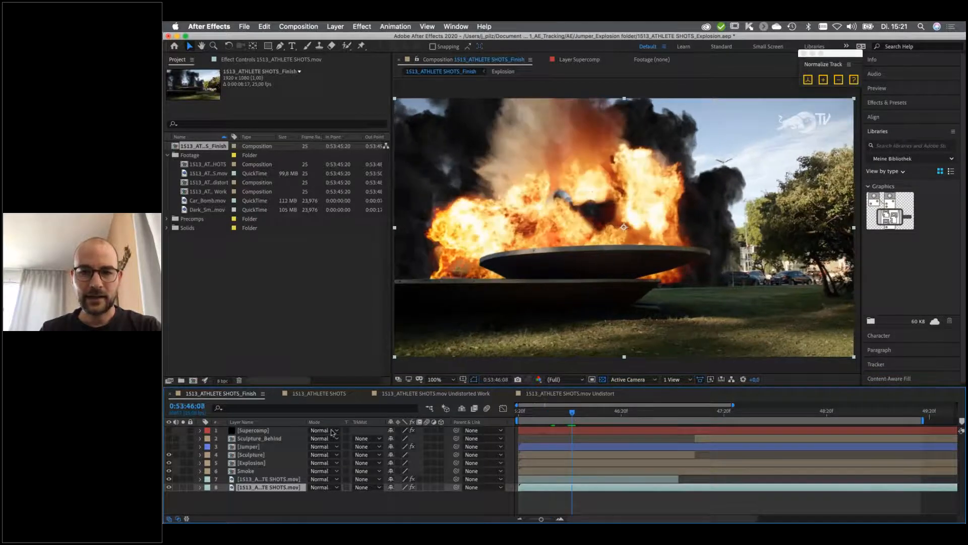
left_click(170, 446)
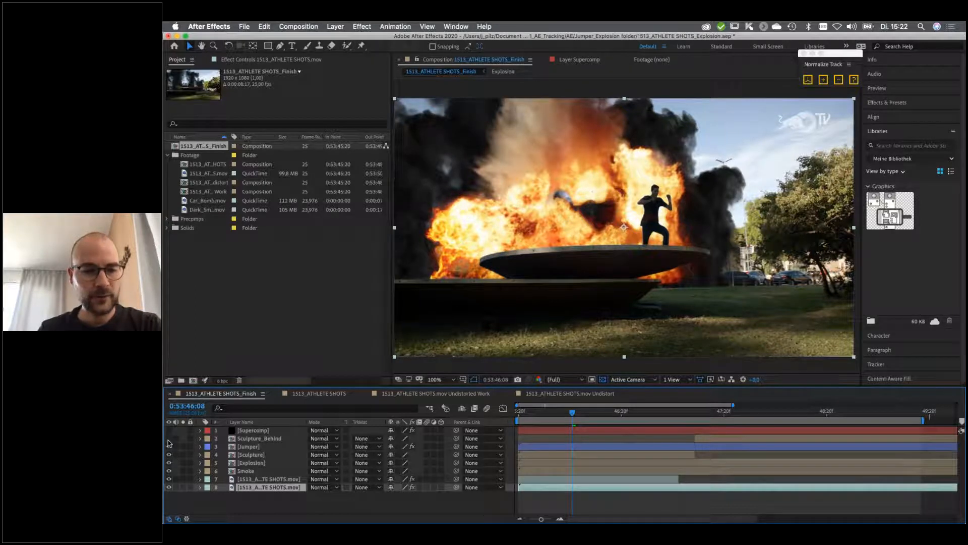
left_click(699, 411)
key("space")
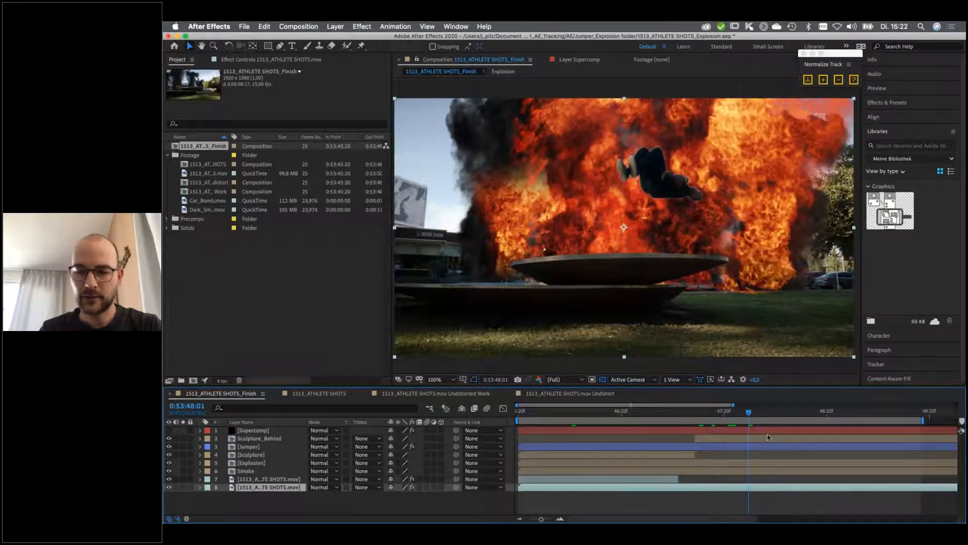
left_click_drag(650, 414, 762, 428)
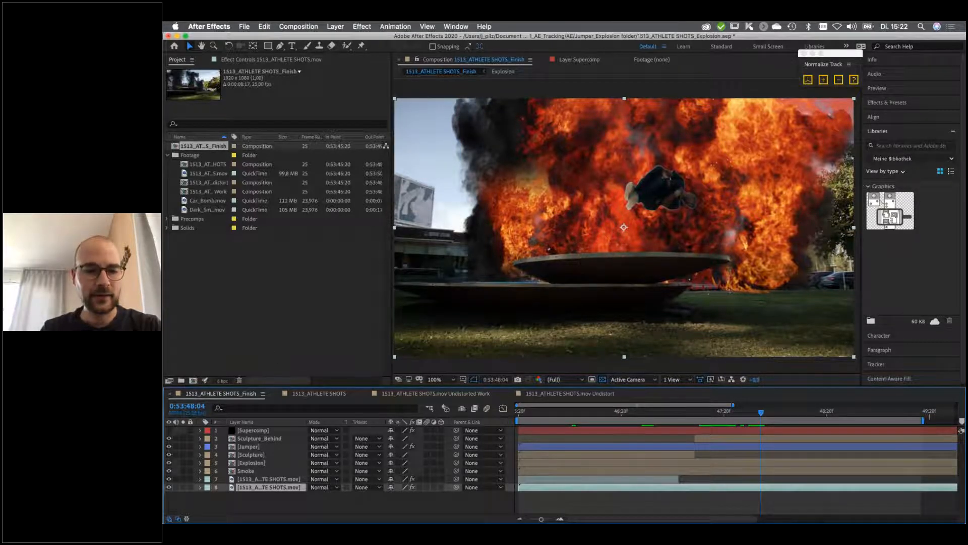
Compare the frame with the Supercomp layer on and off, and delete that layer
left_click(255, 434)
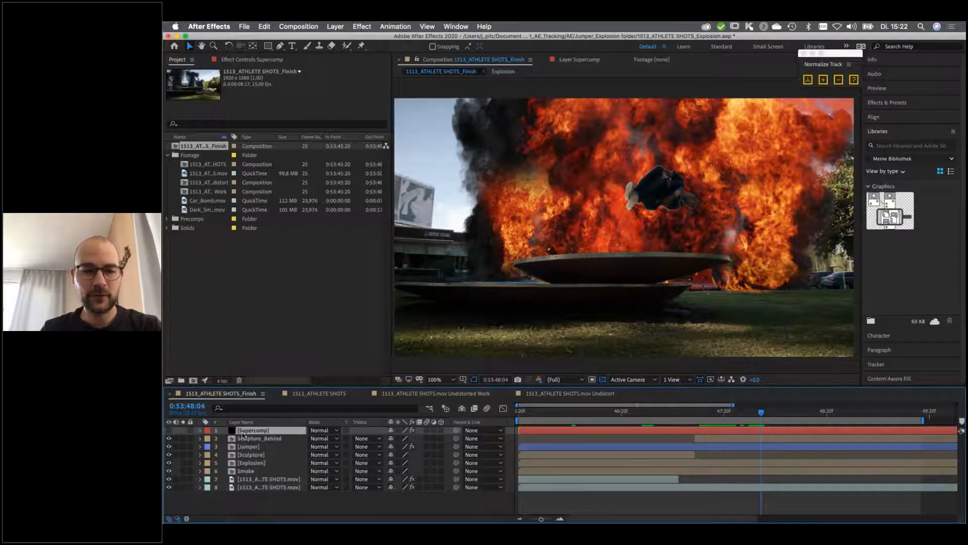
left_click(169, 430)
left_click(169, 431)
left_click(169, 430)
left_click(169, 431)
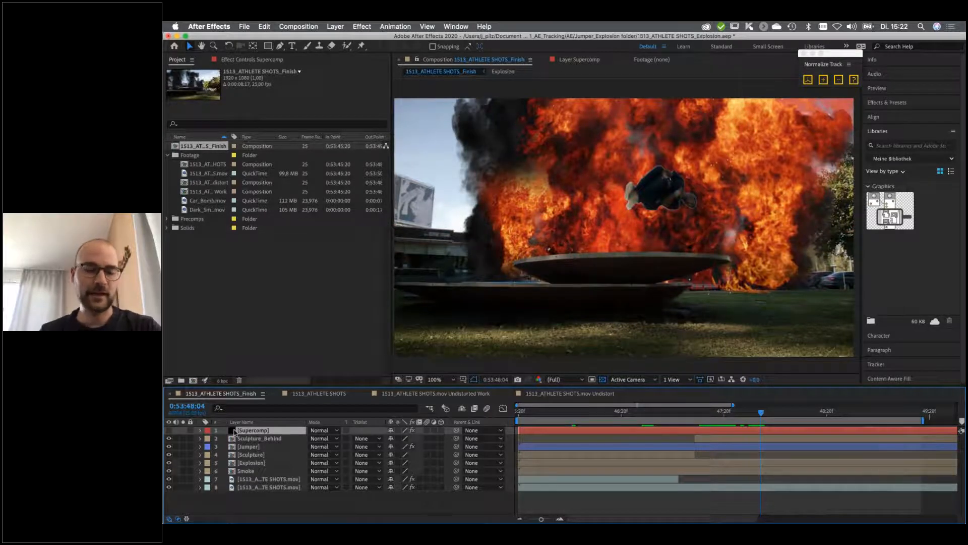
key("Delete")
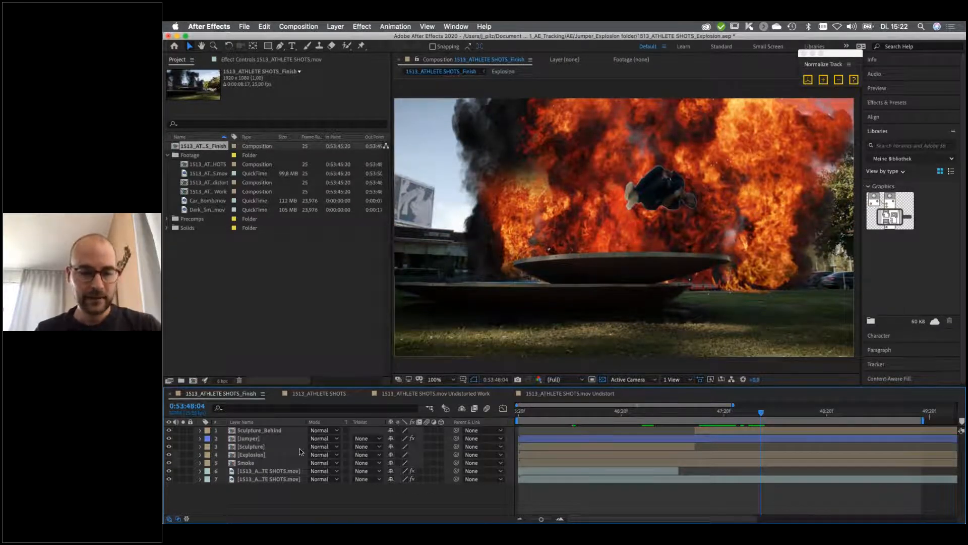
left_click(257, 431)
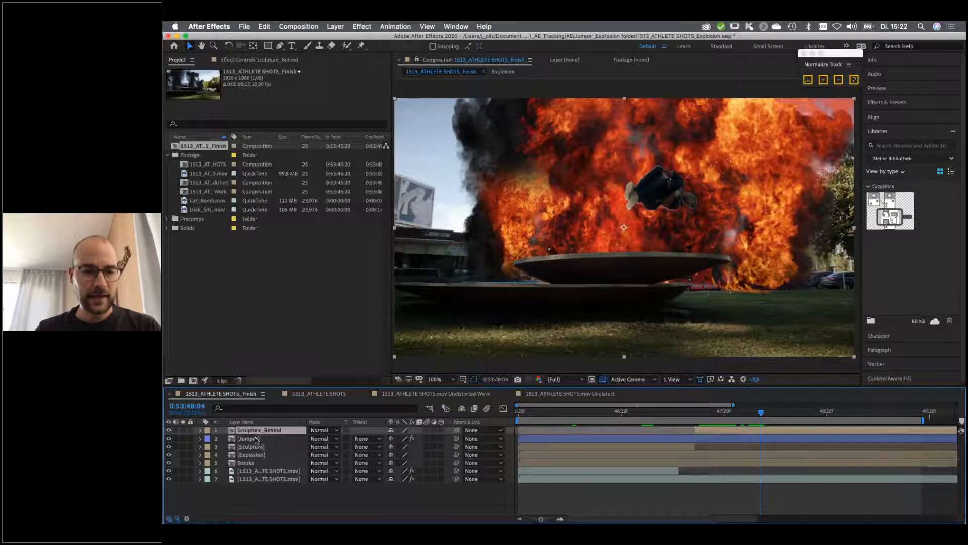
left_click(269, 479, "shift")
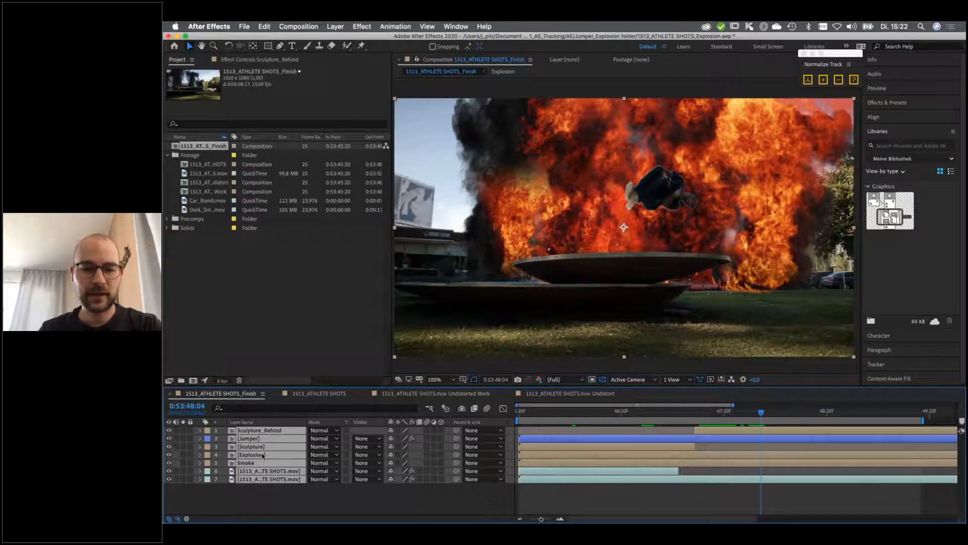
left_click(272, 496)
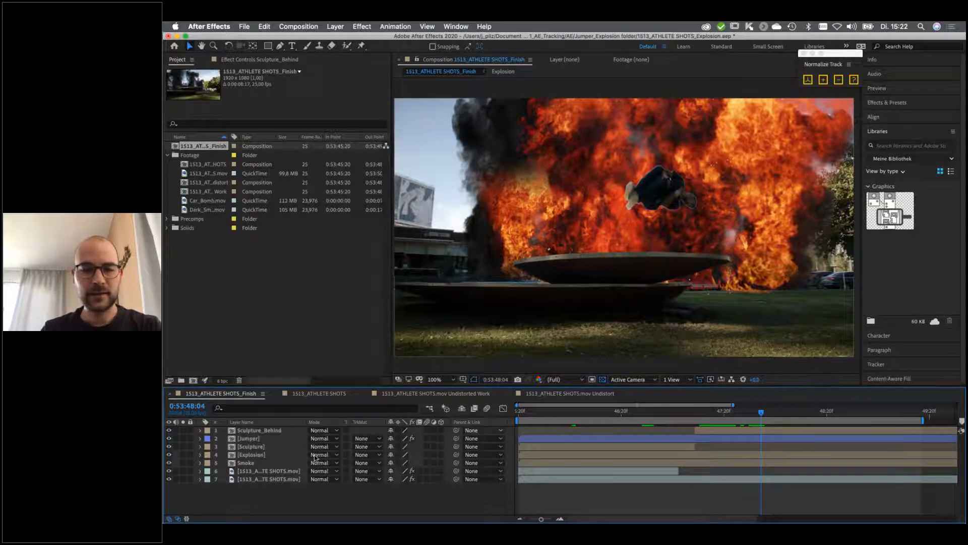
Inspect the Smoke precomp's layers and play back its smoke, and return to the 1513_ATHLETE SHOTS_Finish composition
double_click(234, 465)
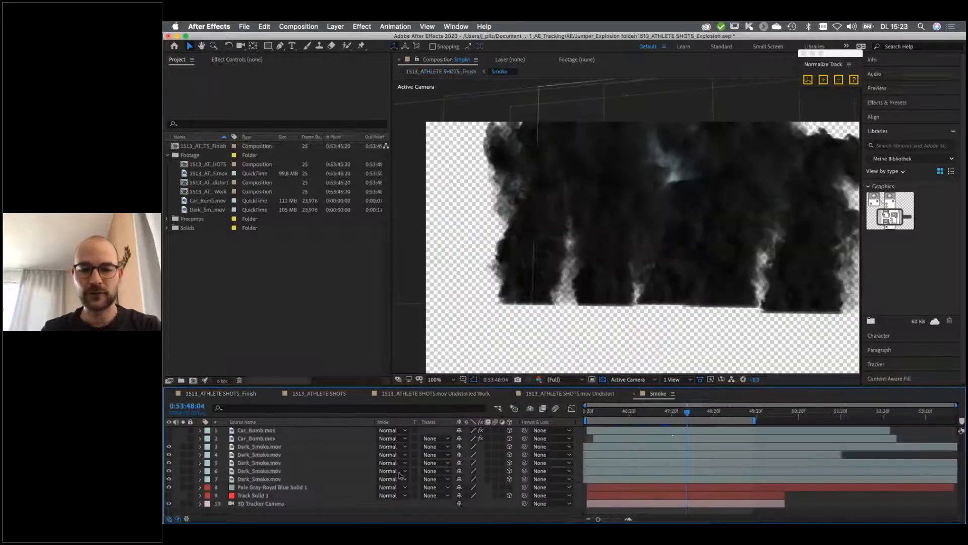
left_click_drag(672, 414, 625, 415)
key("space")
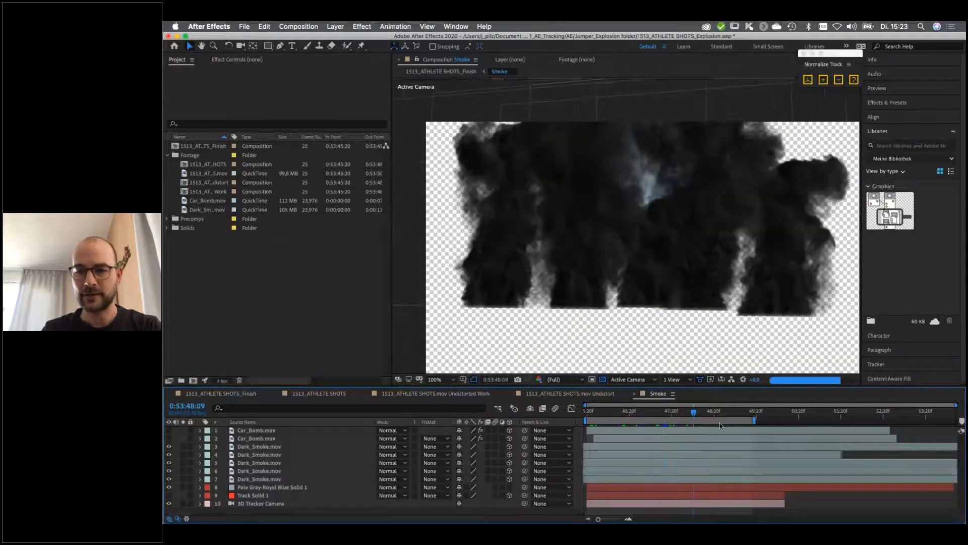
left_click_drag(690, 422, 676, 420)
left_click(212, 393)
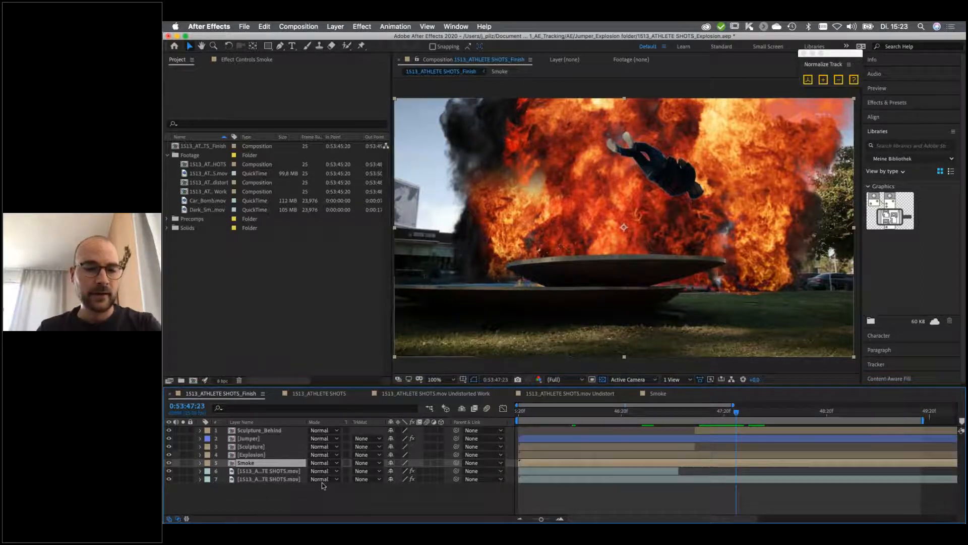
Apply the RG VFX Supercomp effect to all seven layers of the 1513_ATHLETE SHOTS_Finish composition
left_click(263, 480)
left_click(256, 431, "shift")
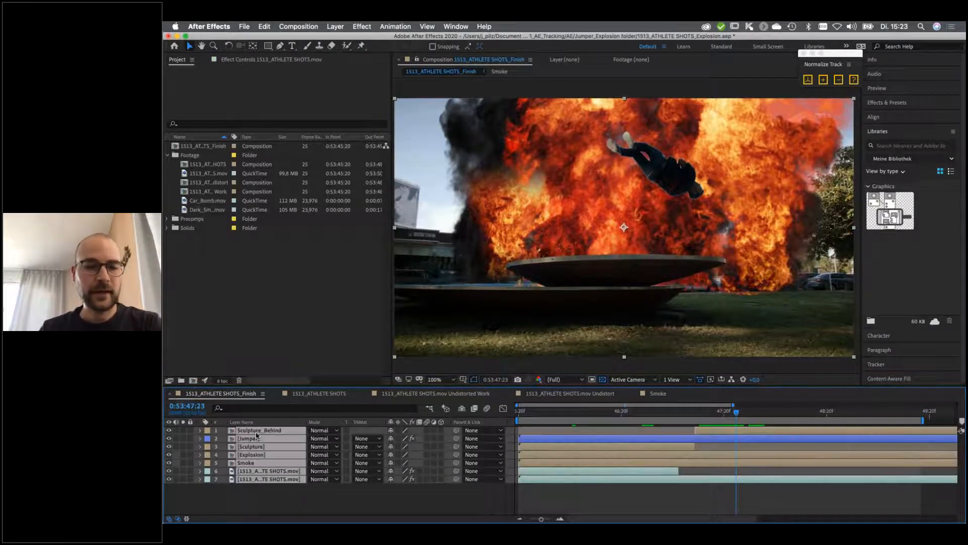
right_click(258, 435)
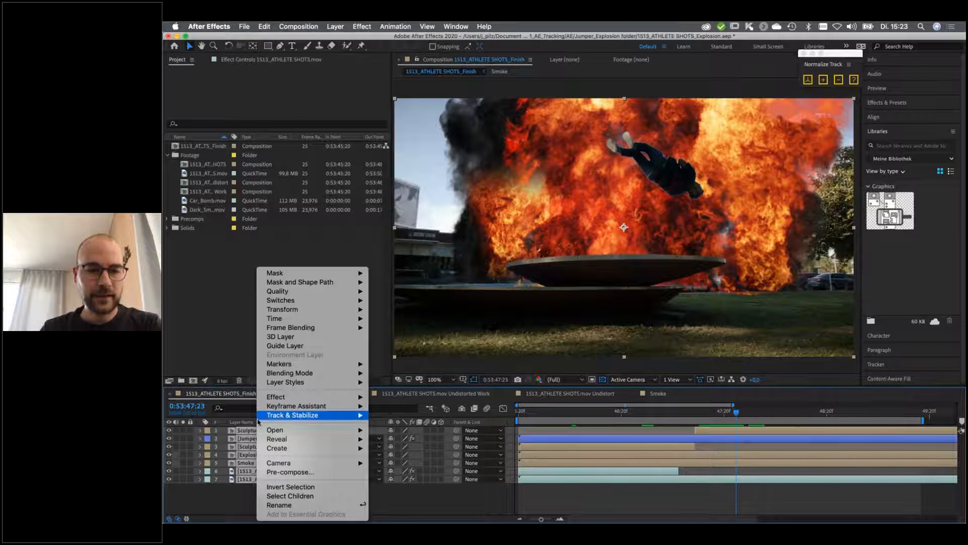
mouse_move(286, 400)
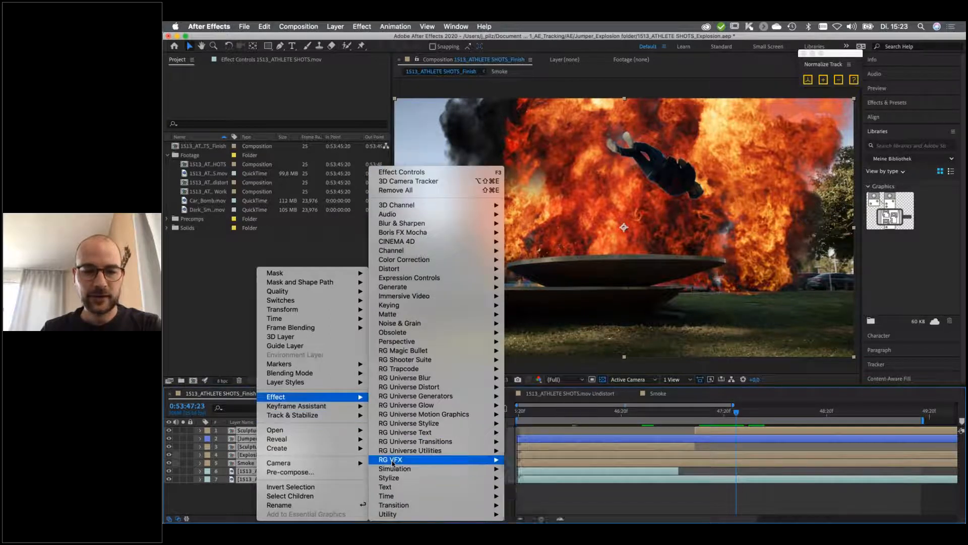
mouse_move(393, 461)
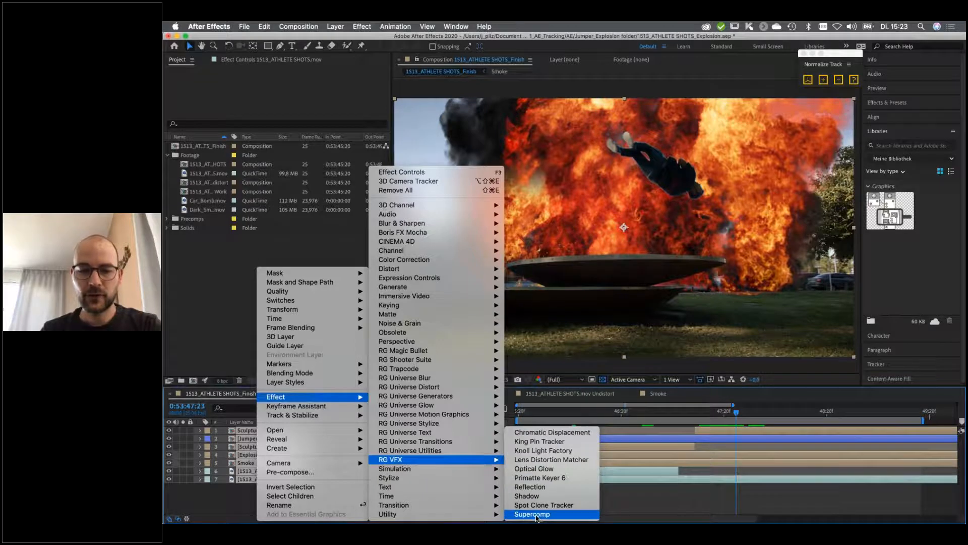
left_click(535, 515)
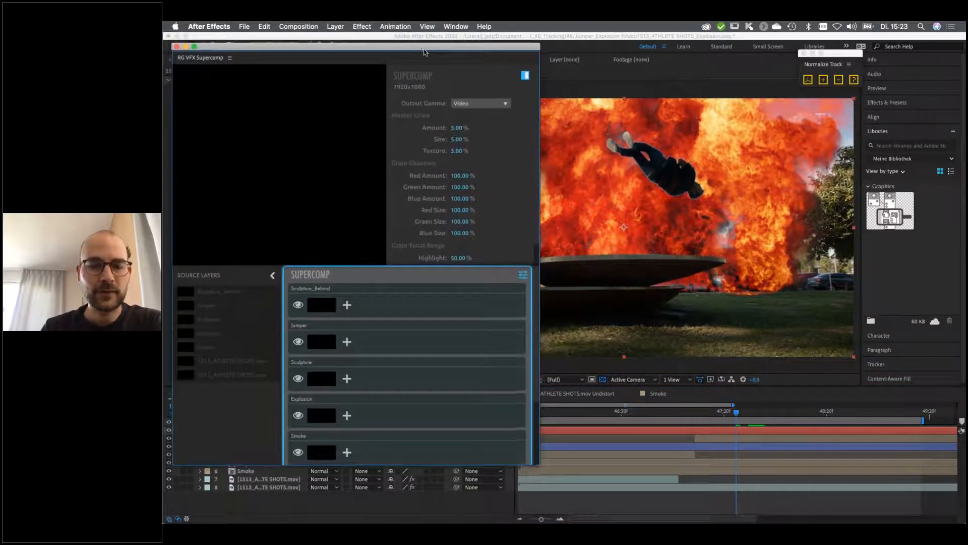
left_click_drag(424, 52, 424, 59)
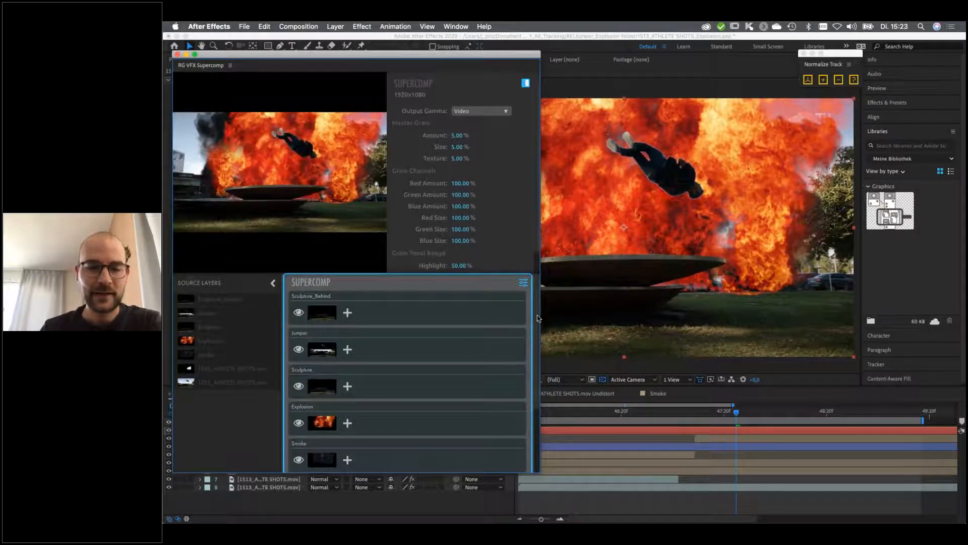
Look through the Supercomp layer stack and hide the Explosion layer so the Smoke layer can be judged alone
scroll(537, 318, "down", 5)
scroll(544, 365, "up", 4)
scroll(548, 332, "up", 2)
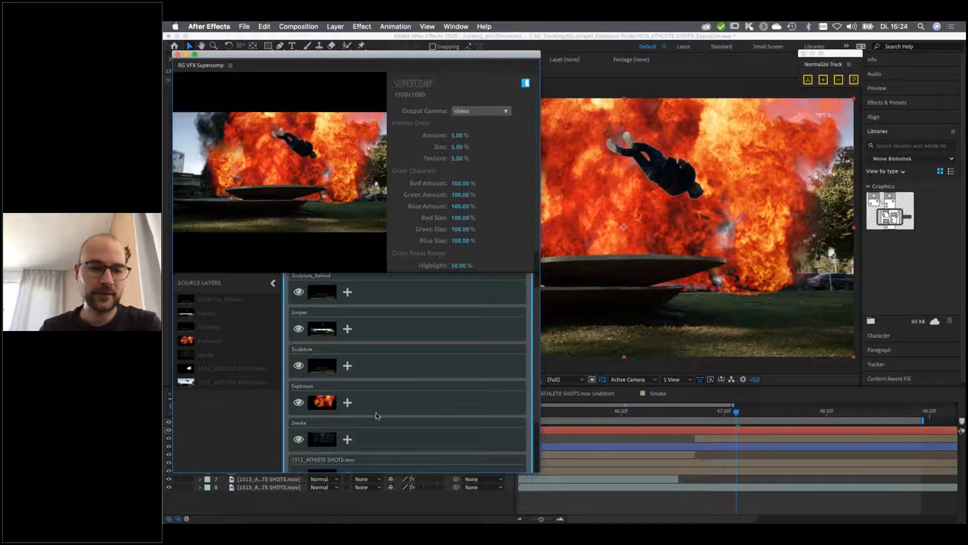
scroll(378, 417, "down", 1)
scroll(378, 417, "down", 1)
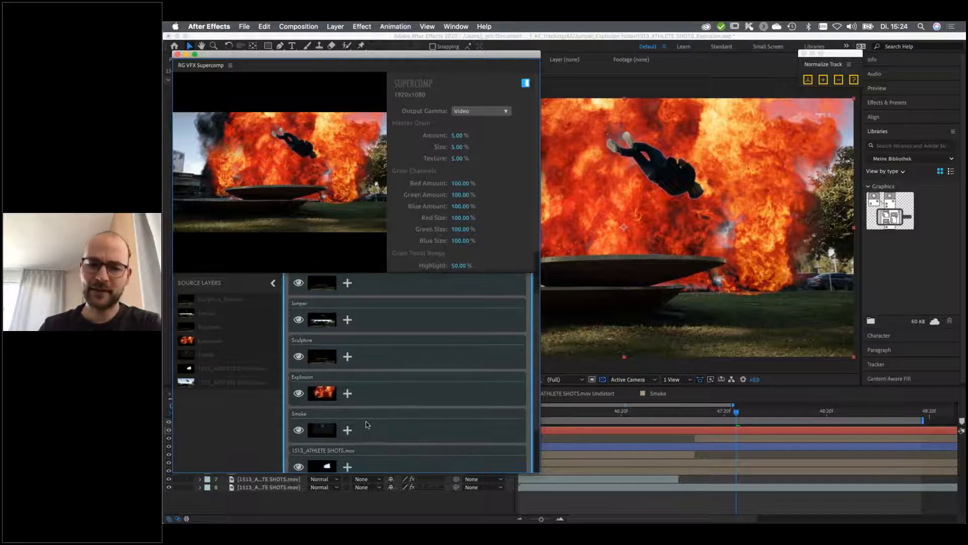
left_click(298, 394)
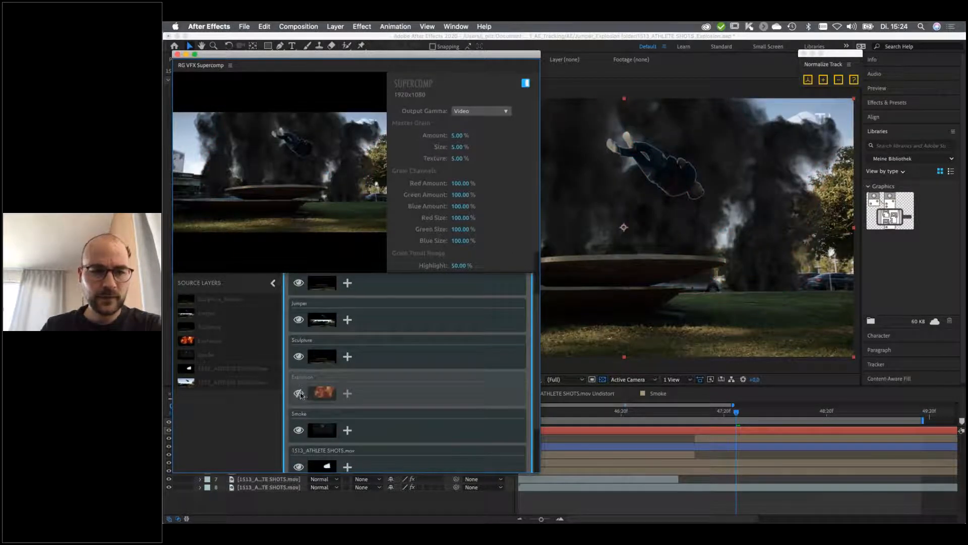
scroll(399, 426, "down", 2)
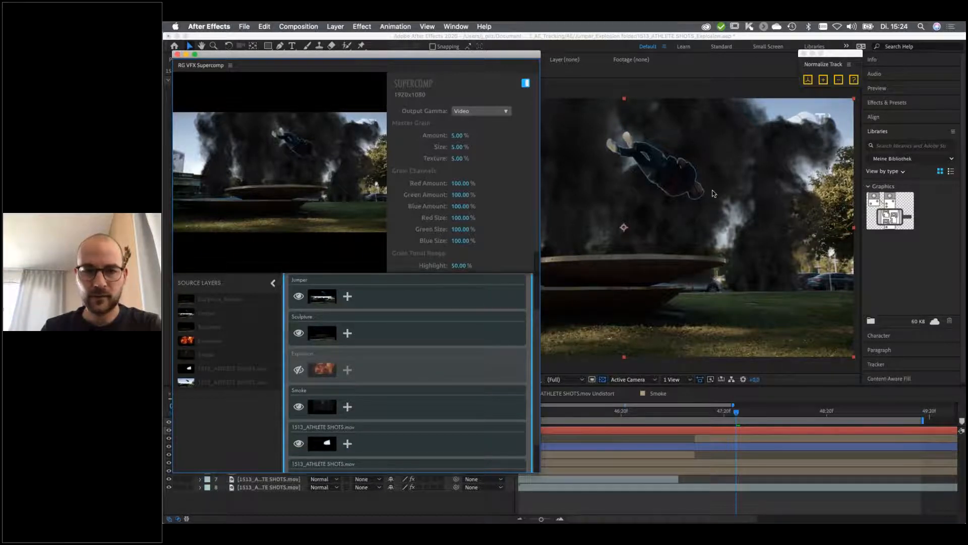
Add a Color Correction effect to the Smoke layer in Supercomp and match it to the background
left_click(348, 406)
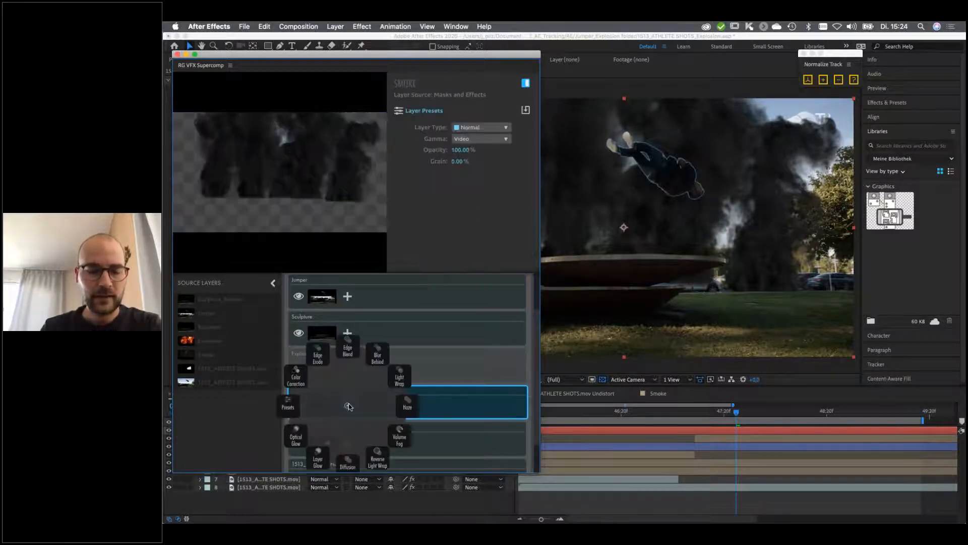
left_click(349, 407)
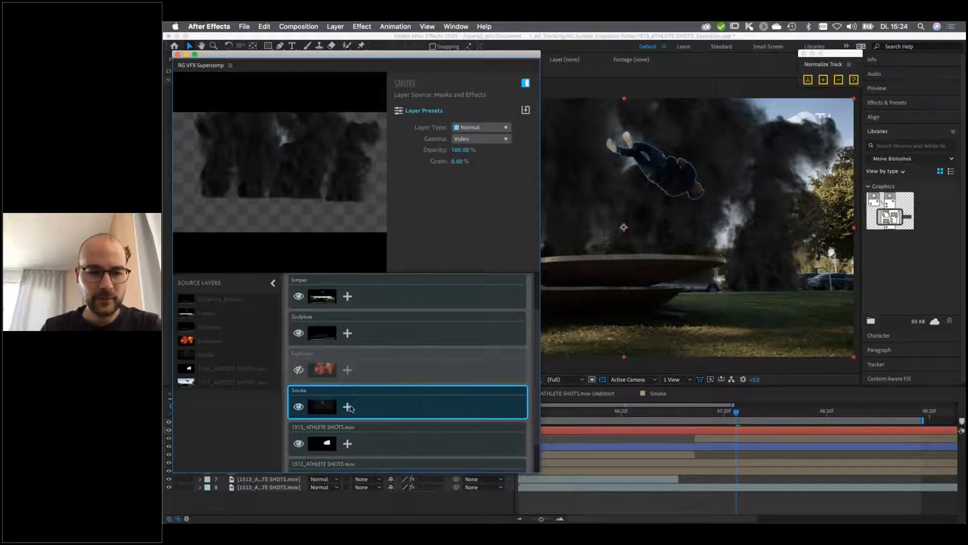
left_click(349, 406)
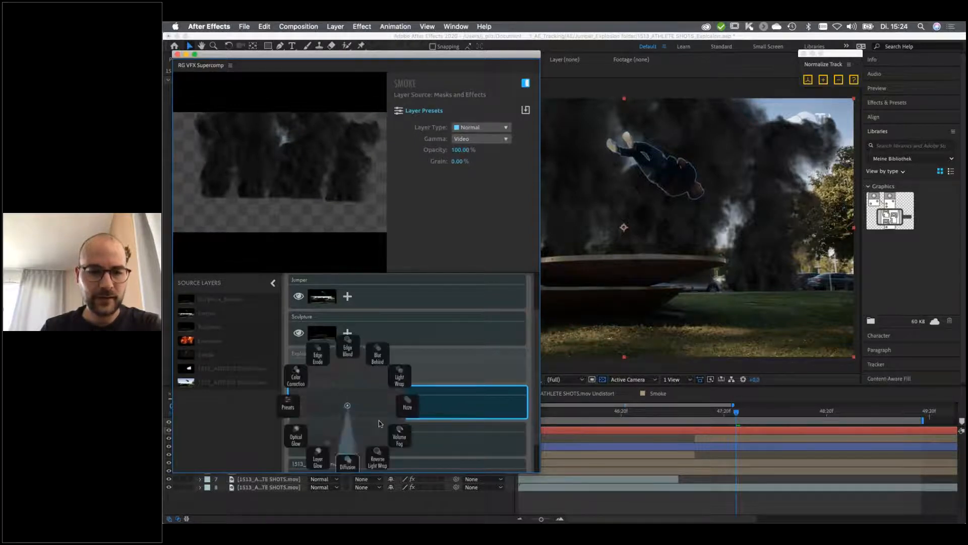
left_click(295, 382)
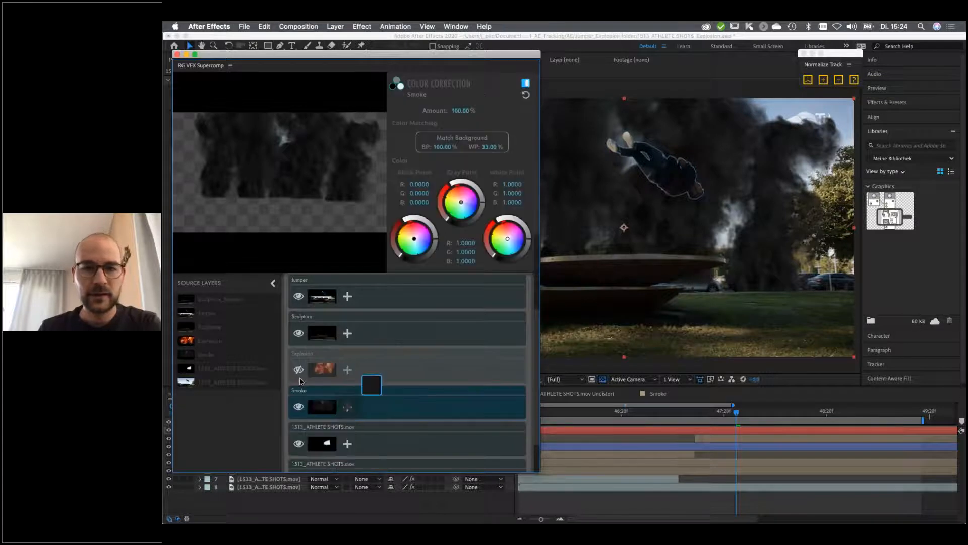
left_click(464, 140)
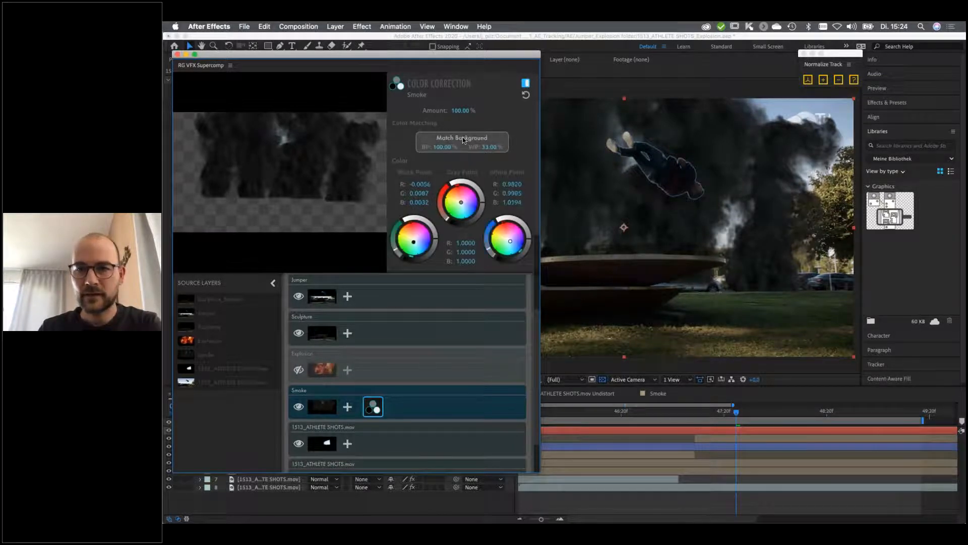
Compare the smoke with its Color Correction off and on, leaving the correction enabled
left_click(526, 83)
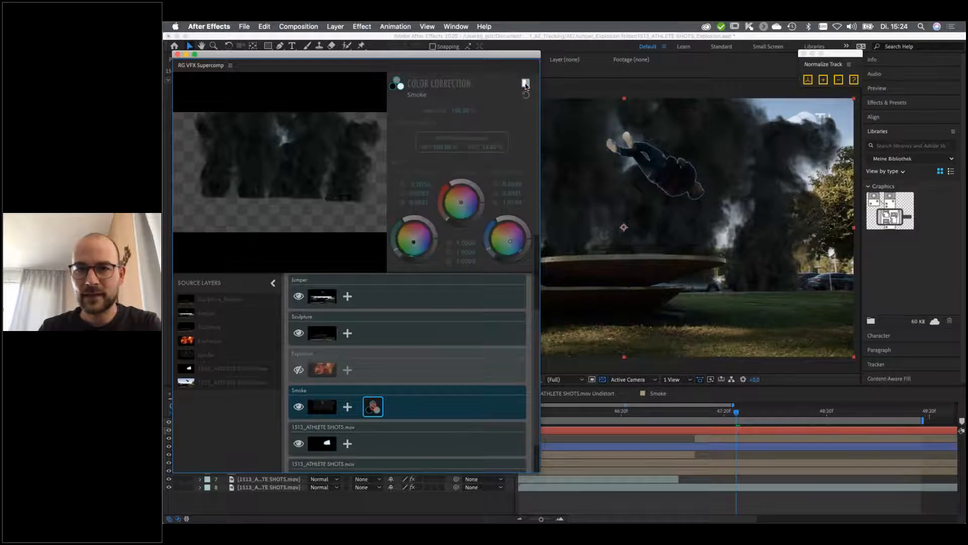
left_click(525, 83)
left_click(525, 84)
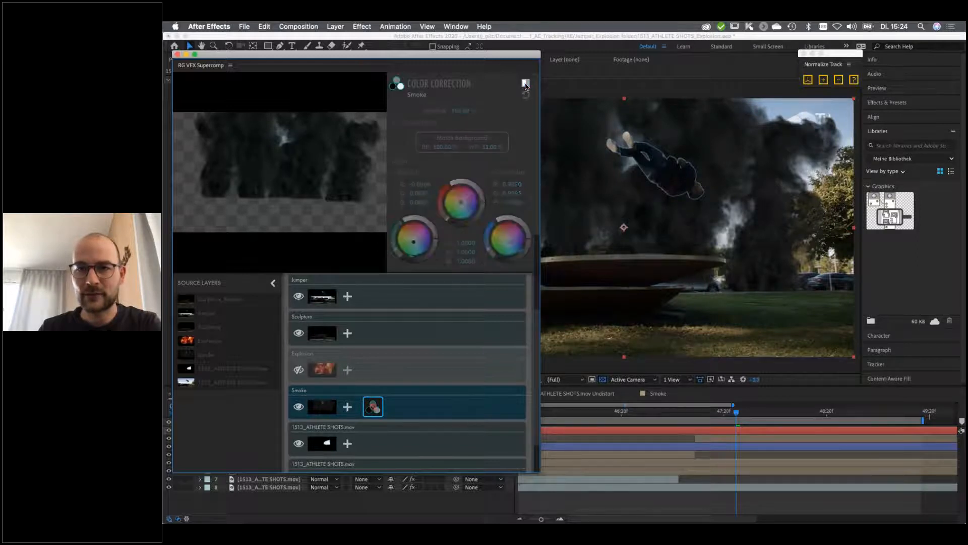
left_click(525, 83)
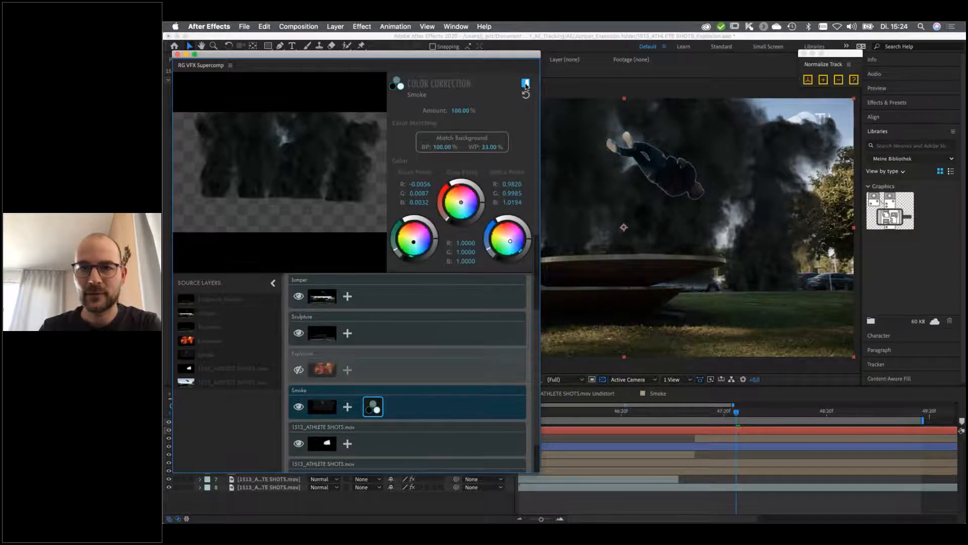
left_click(526, 83)
left_click(526, 83)
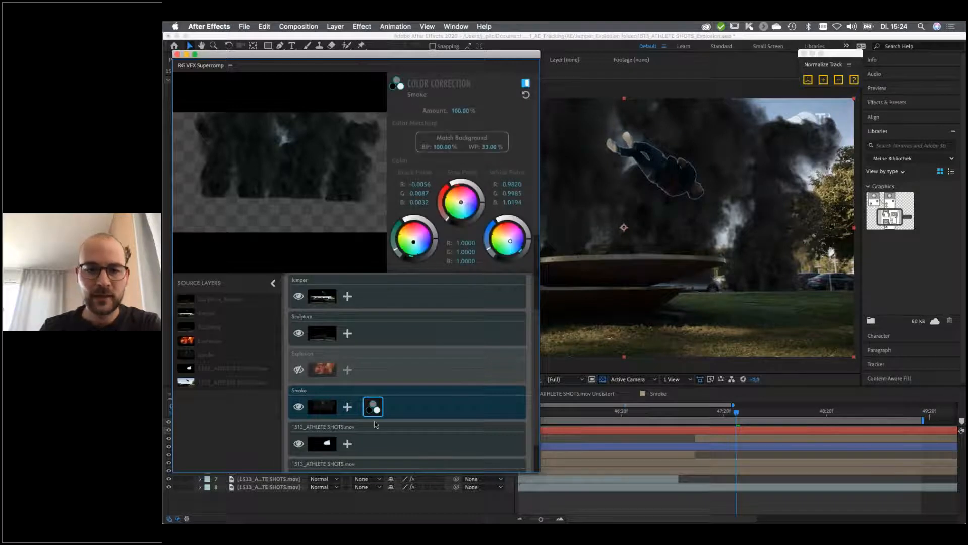
Show the Explosion layer in Supercomp again and set its layer type to Additive
left_click(298, 370)
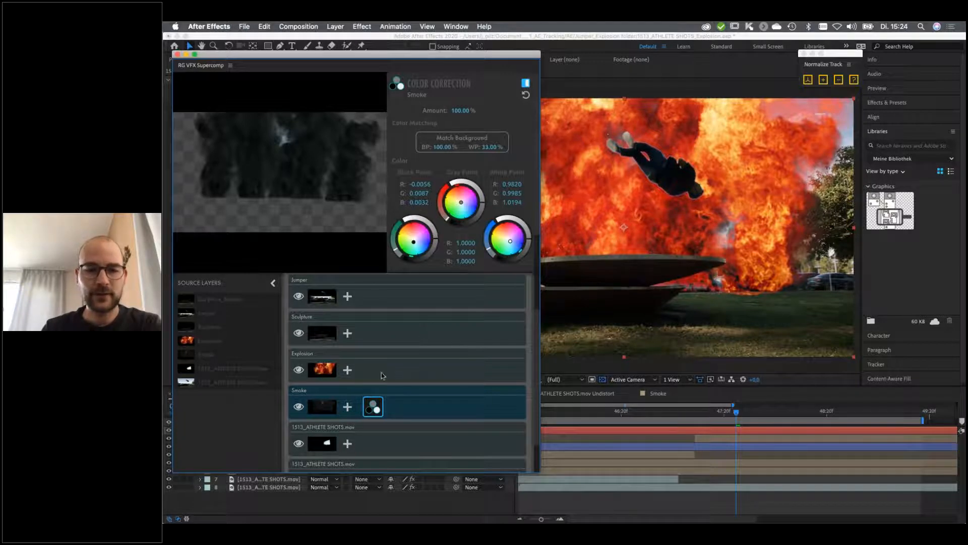
left_click(404, 375)
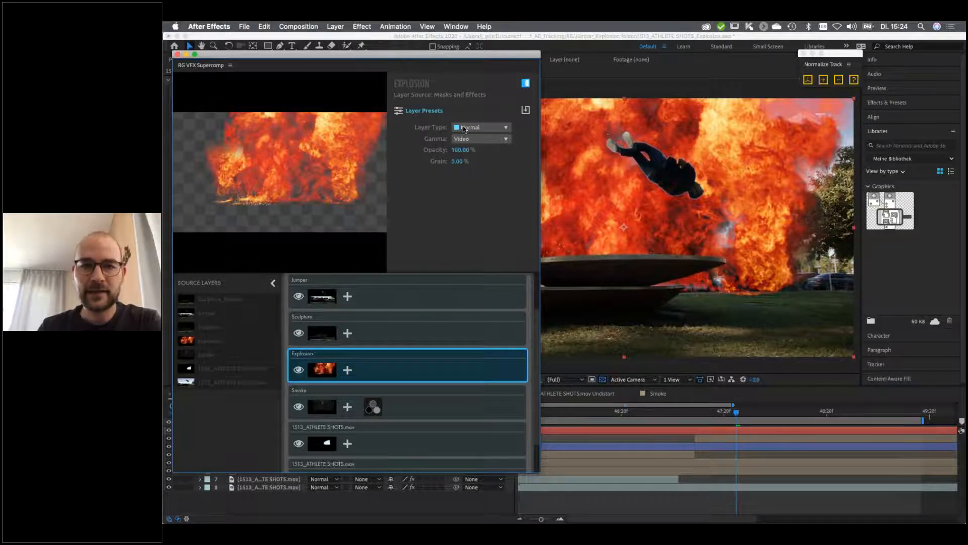
left_click(480, 127)
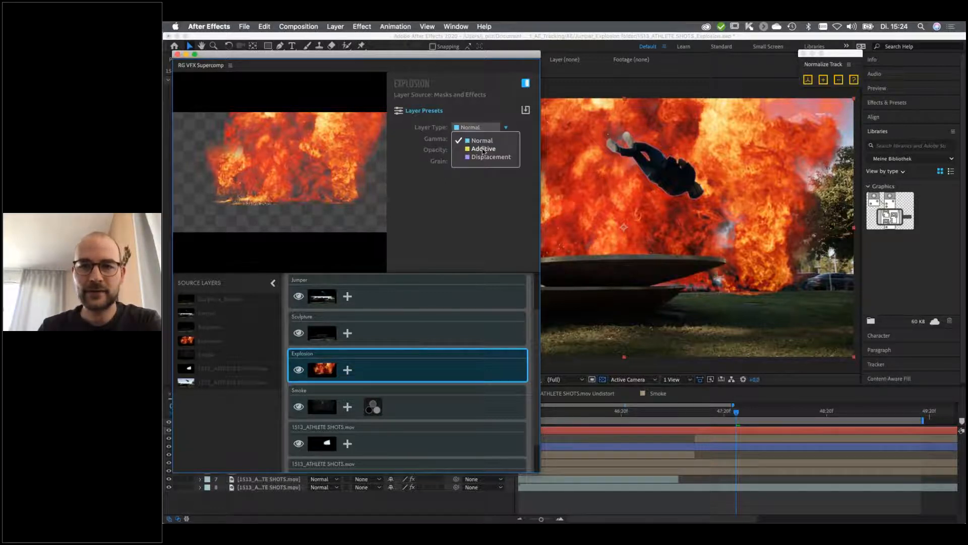
left_click(483, 149)
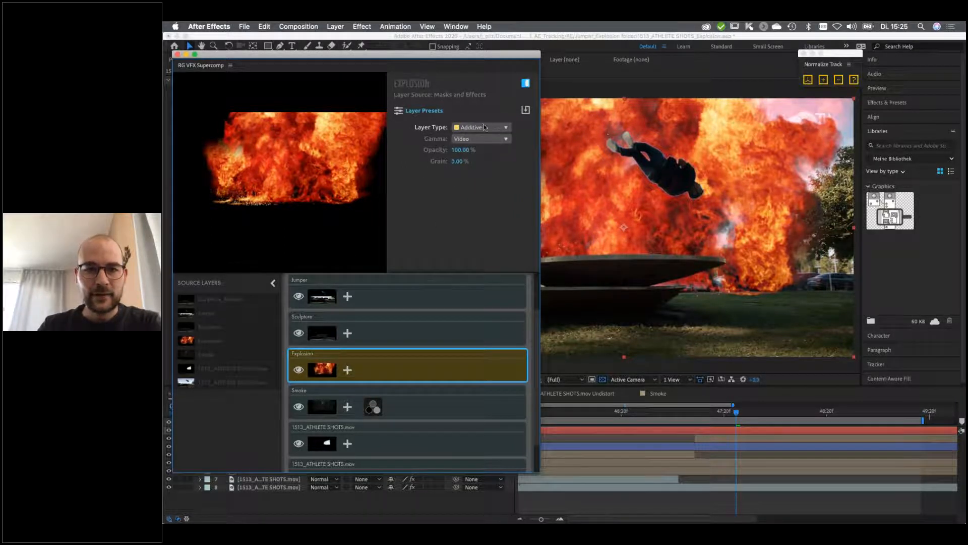
Apply the Big Fire pyrotechnics preset to the Explosion layer and turn off the last of its three effects
left_click(347, 372)
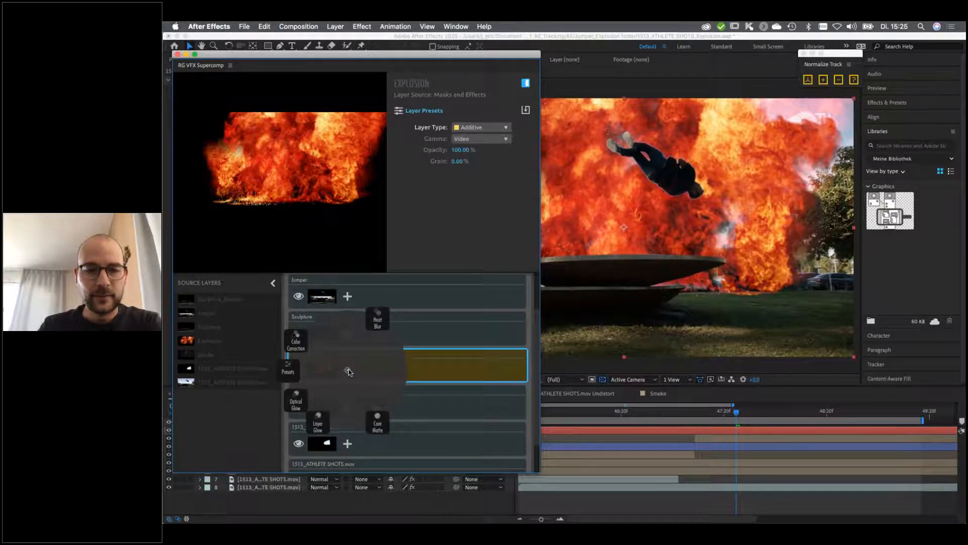
left_click(290, 372)
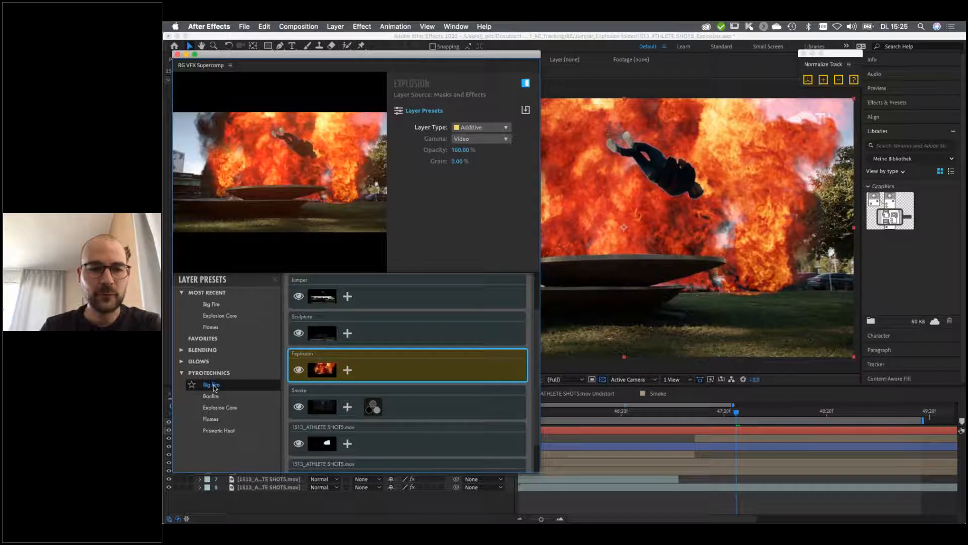
left_click(212, 385)
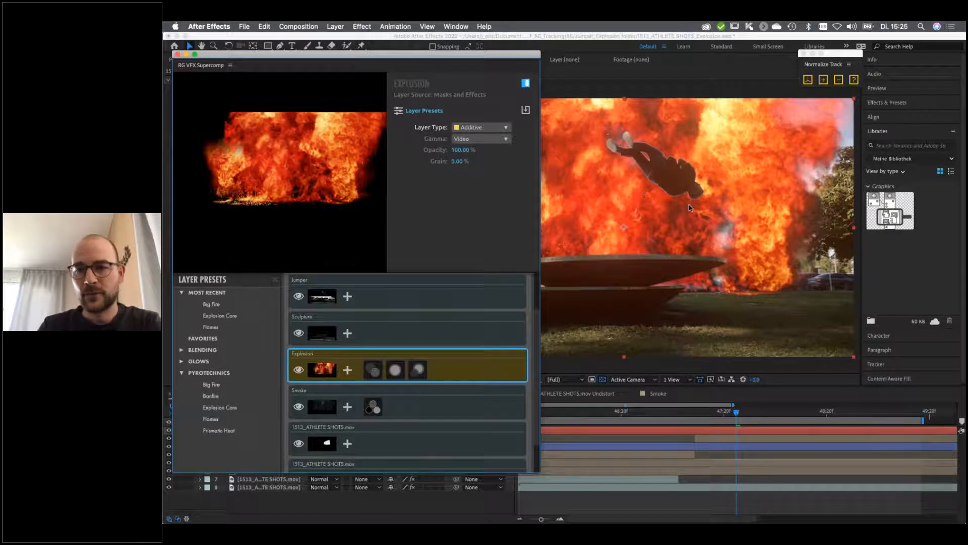
left_click(419, 371)
left_click(526, 82)
Disable all effects on the Explosion layer and move to a slightly earlier frame to view the explosion without them
right_click(450, 367)
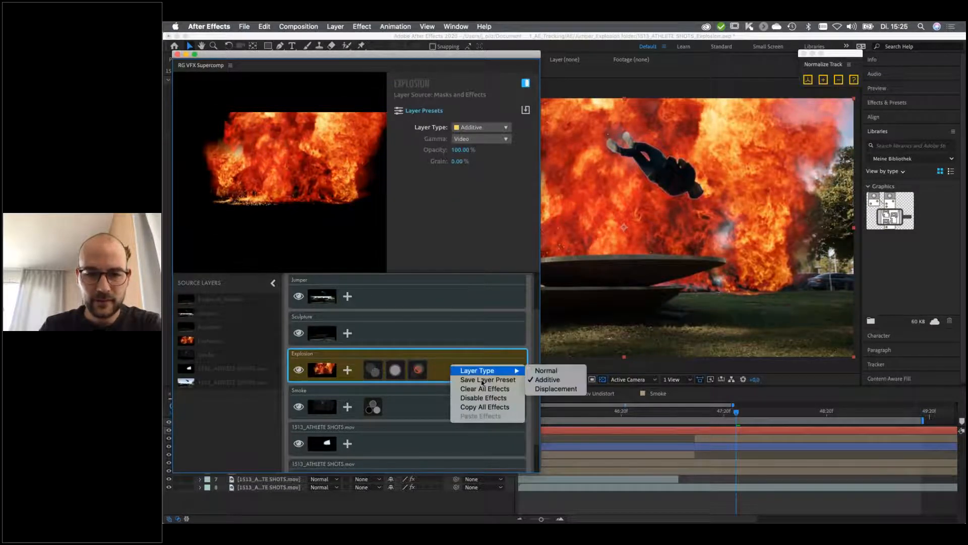
left_click(485, 397)
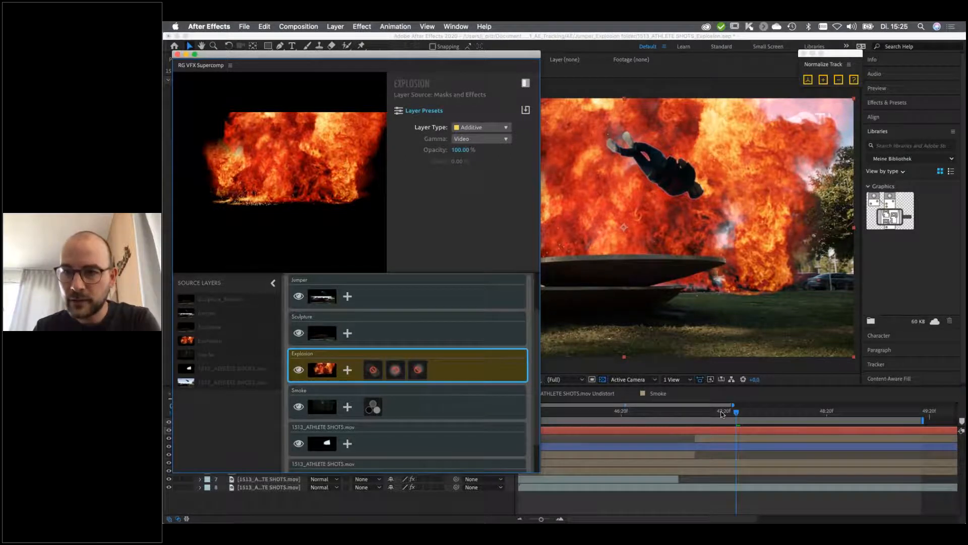
left_click_drag(722, 414, 703, 414)
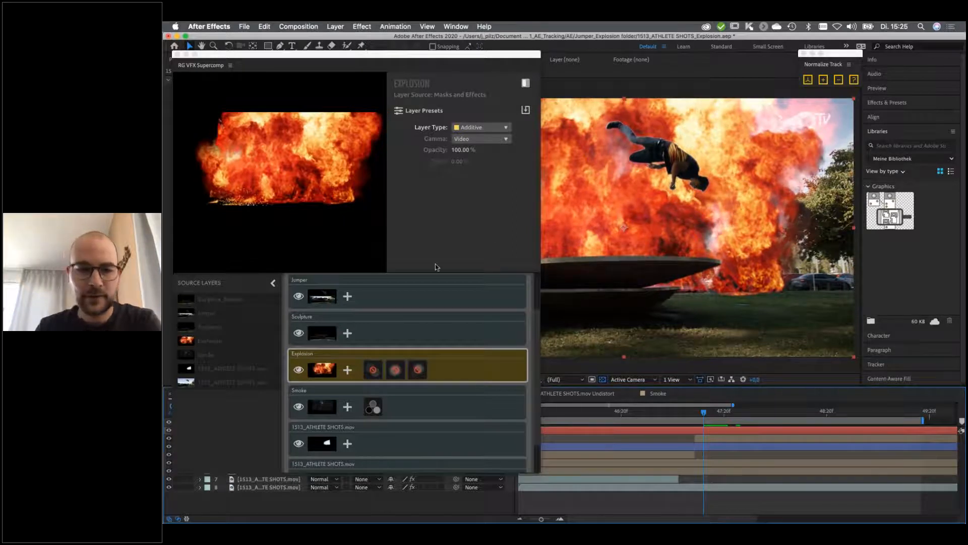
Inspect the disabled Heat Blur effect and enable the Explosion layer's effects again
left_click(373, 370)
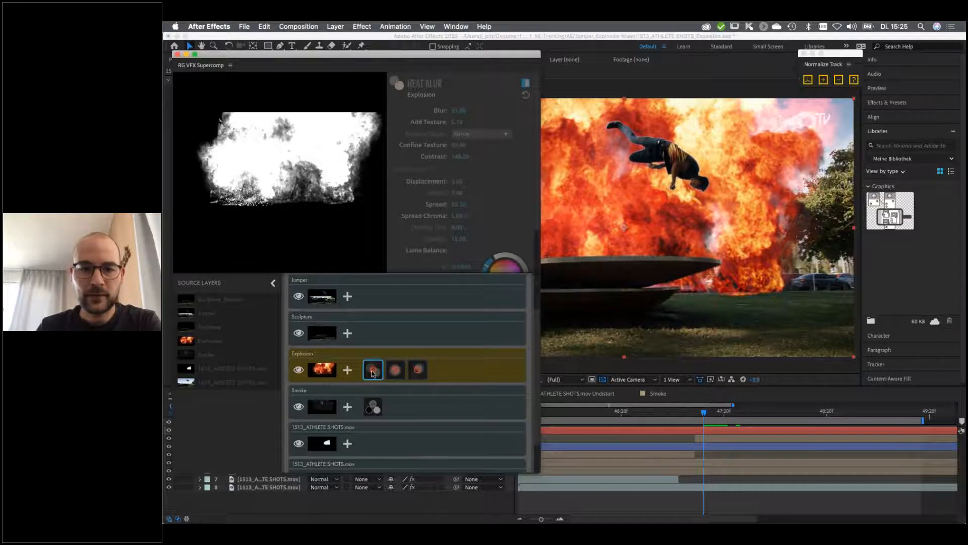
right_click(372, 374)
left_click(479, 369)
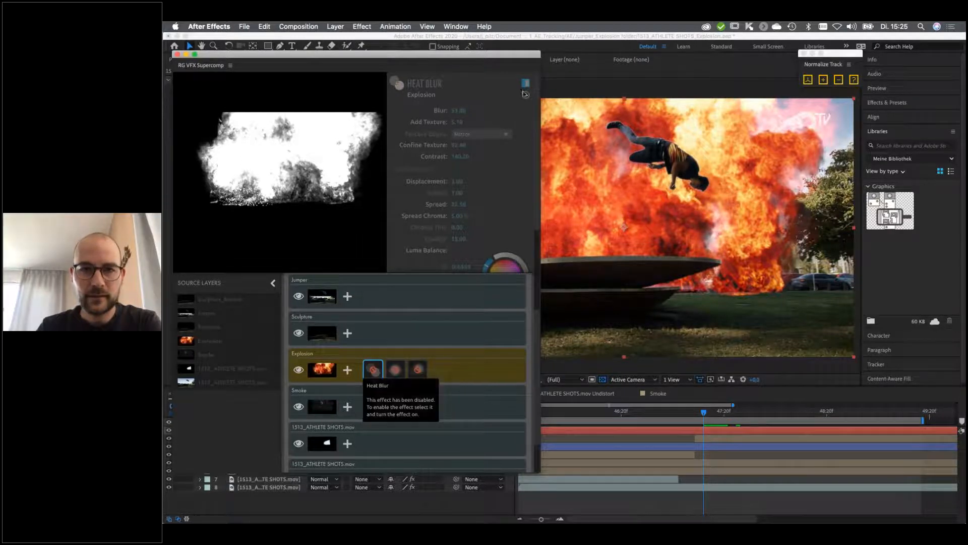
right_click(446, 369)
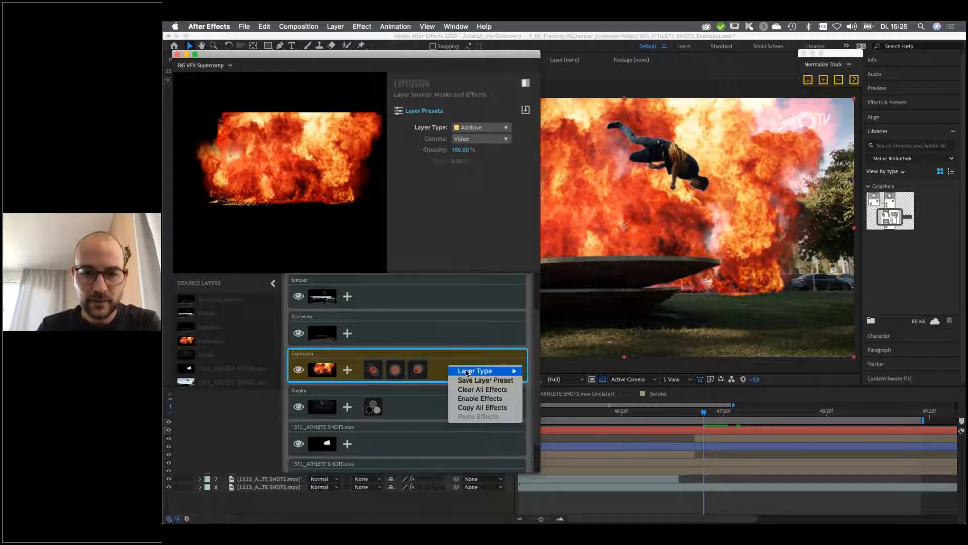
left_click(480, 398)
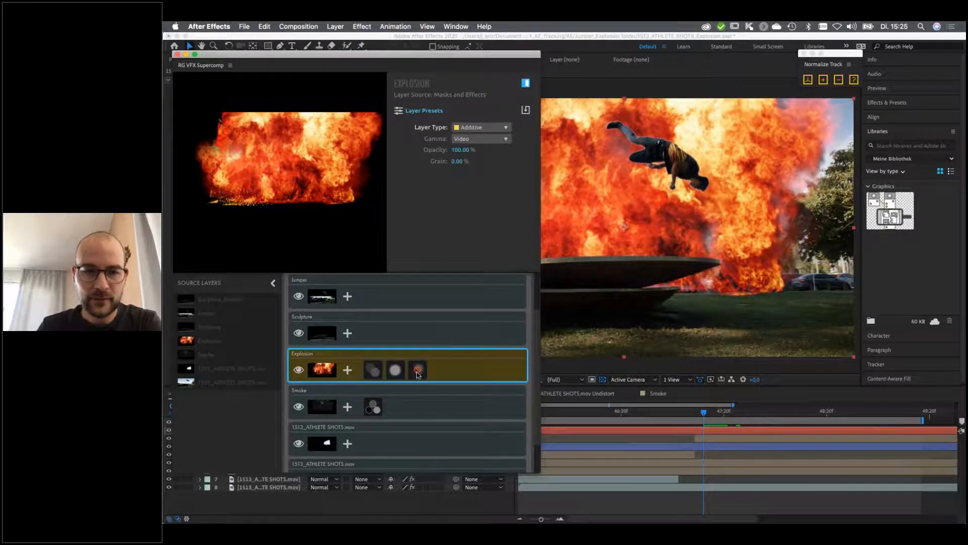
Turn off the Explosion layer's Core Matte effect and toggle its Heat Blur to compare the frame
left_click(395, 370)
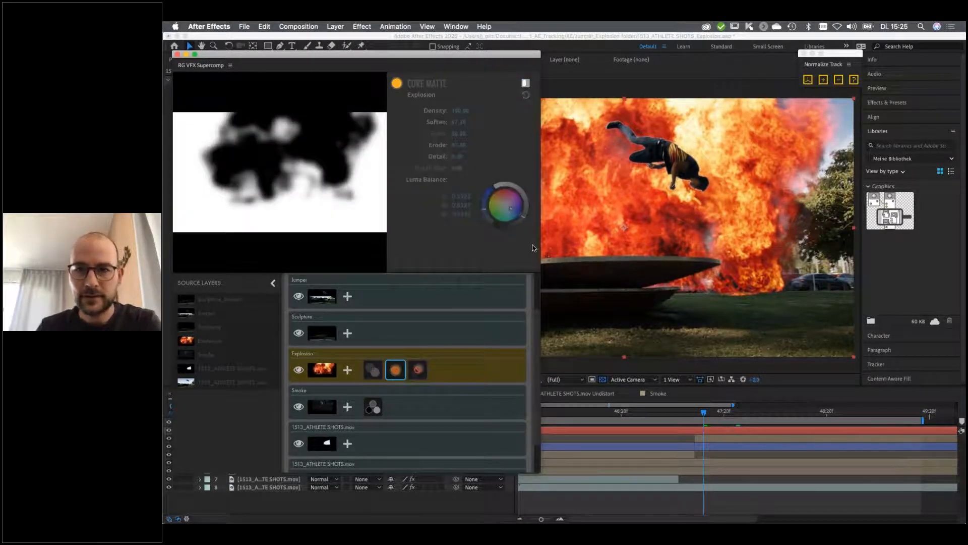
left_click(372, 370)
left_click(526, 83)
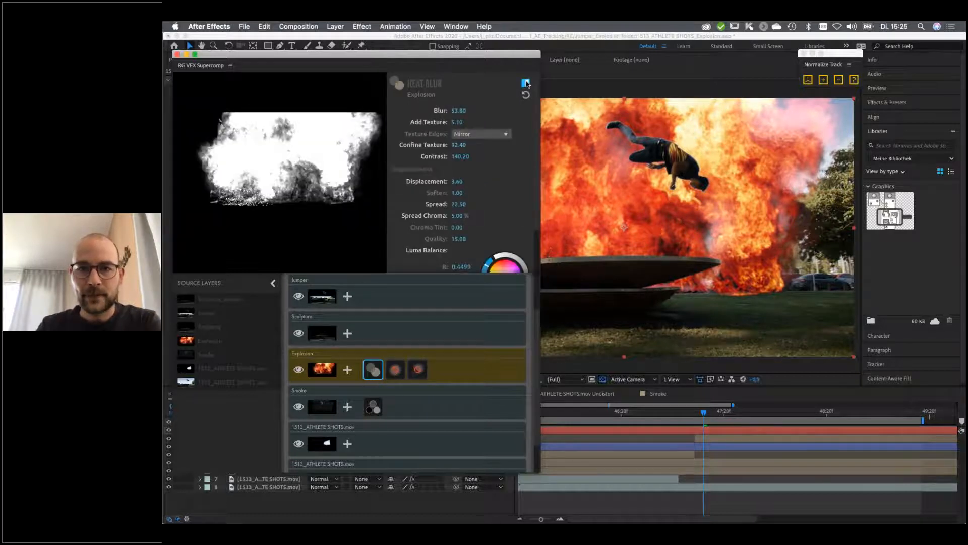
Toggle the Explosion layer's Heat Blur off and on to compare, and move back to slightly earlier frames
left_click(526, 83)
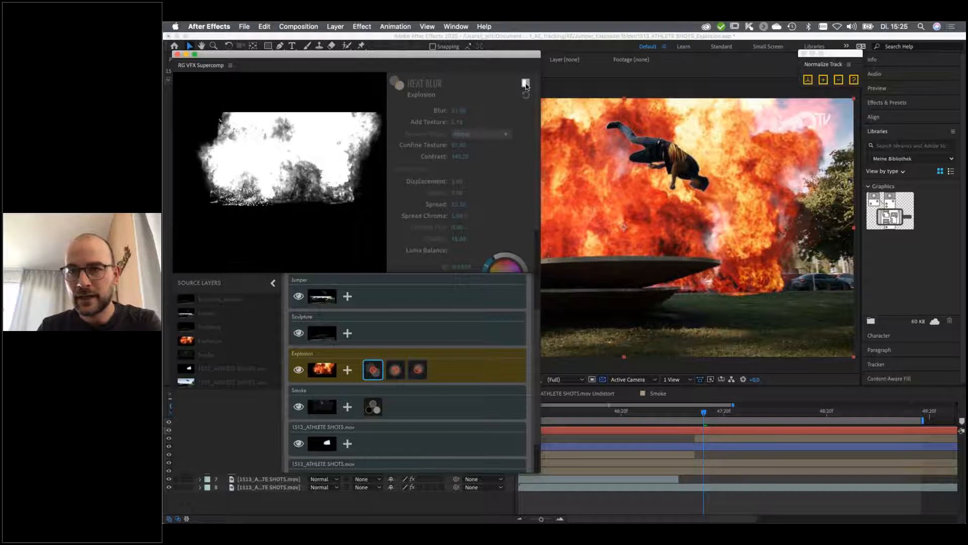
left_click(526, 84)
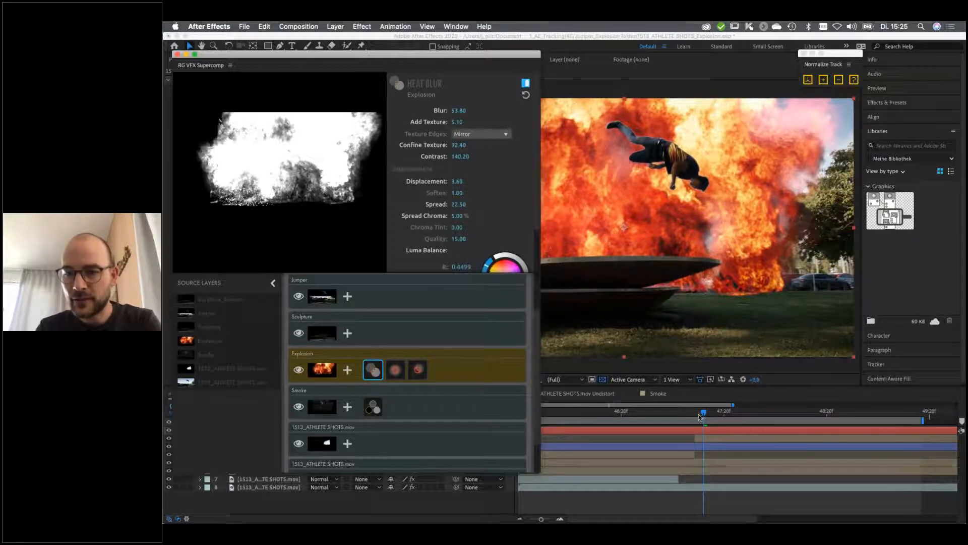
left_click_drag(698, 415, 683, 414)
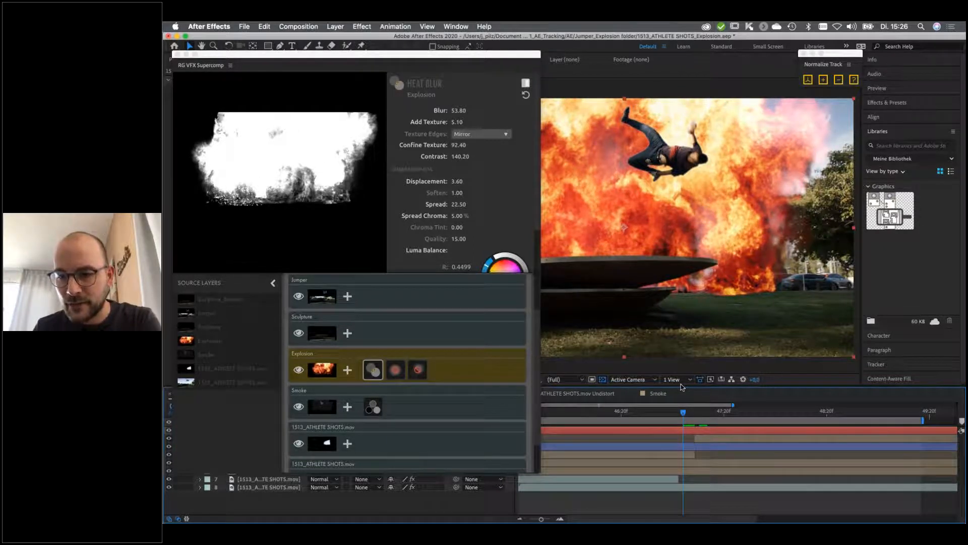
left_click_drag(681, 415, 668, 415)
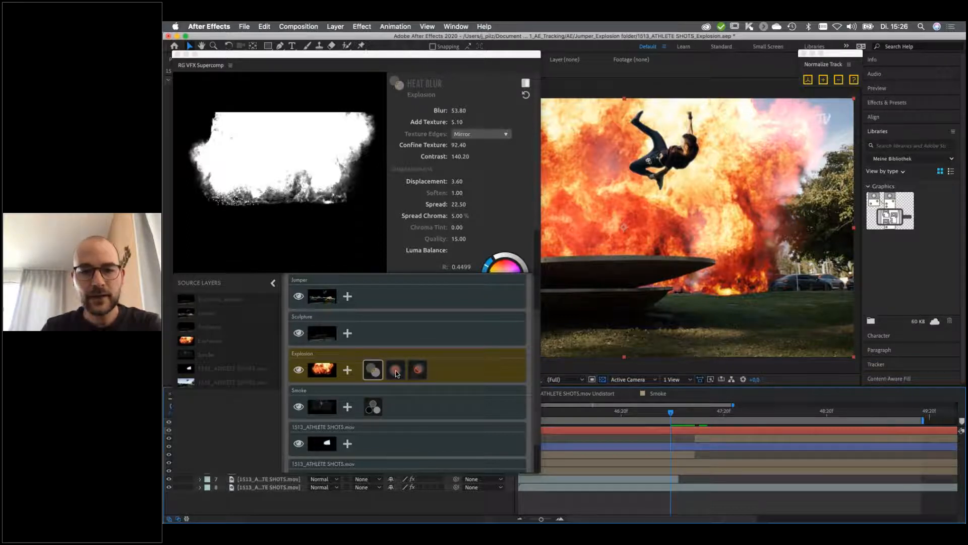
Turn on the Explosion layer's Core Matte and Optical Glow effects
left_click(396, 370)
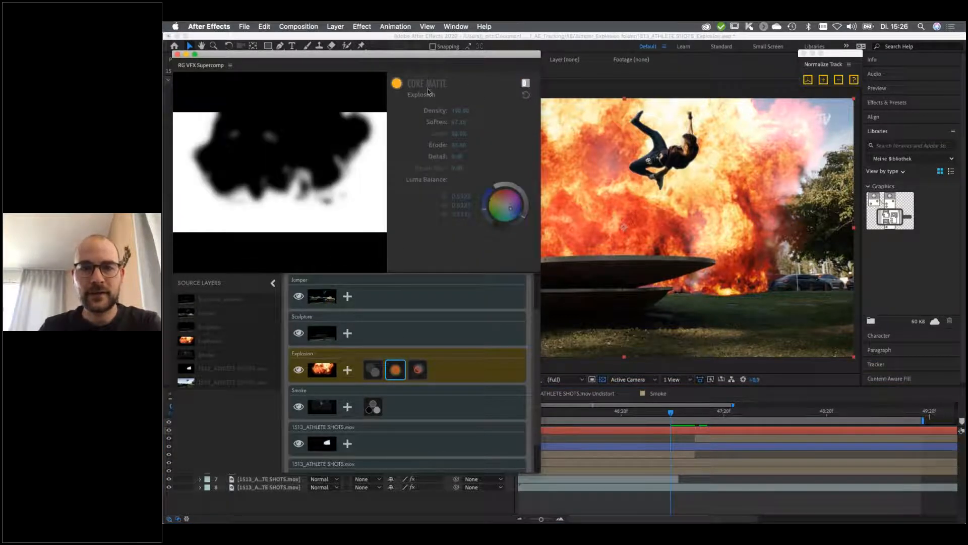
left_click(526, 84)
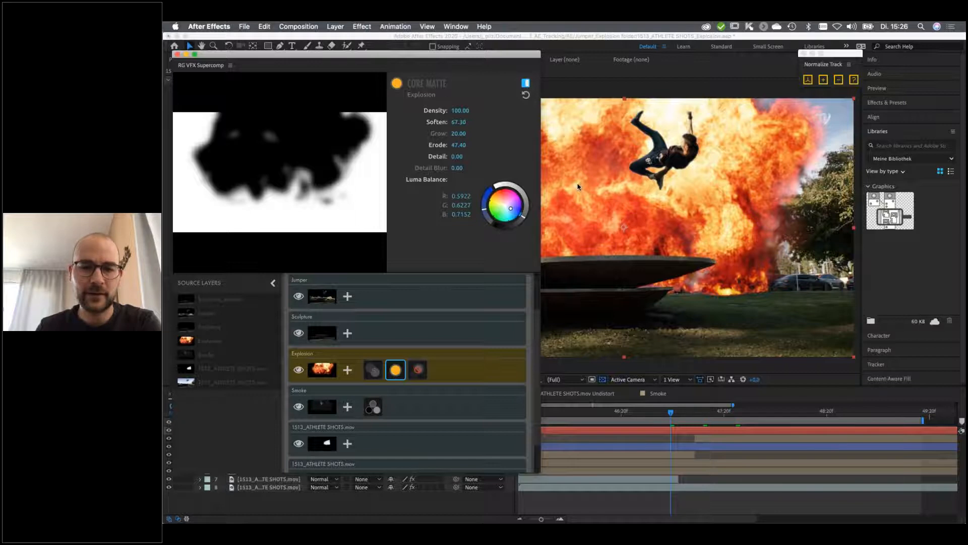
left_click(419, 372)
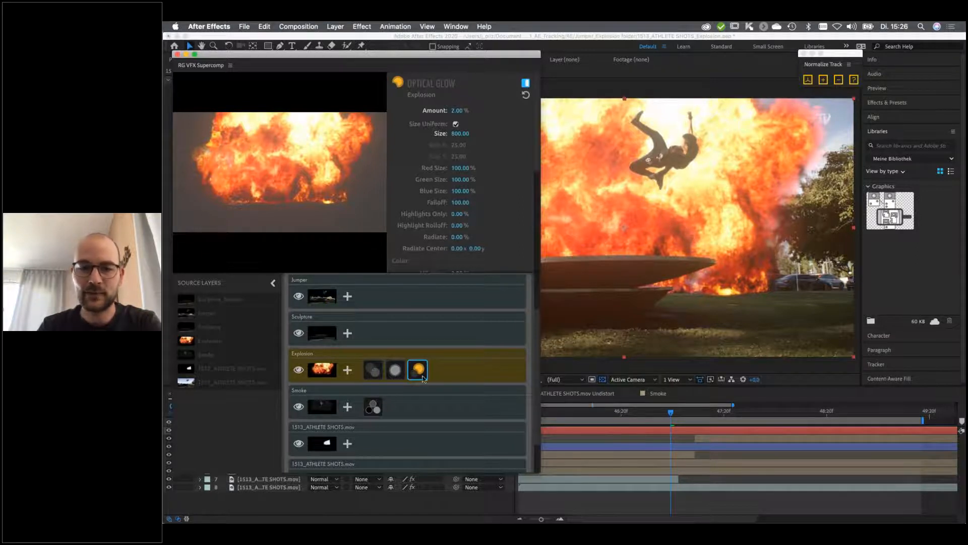
Set the Explosion layer's Optical Glow size to 200 and its Highlights Only to 80%
left_click(457, 134)
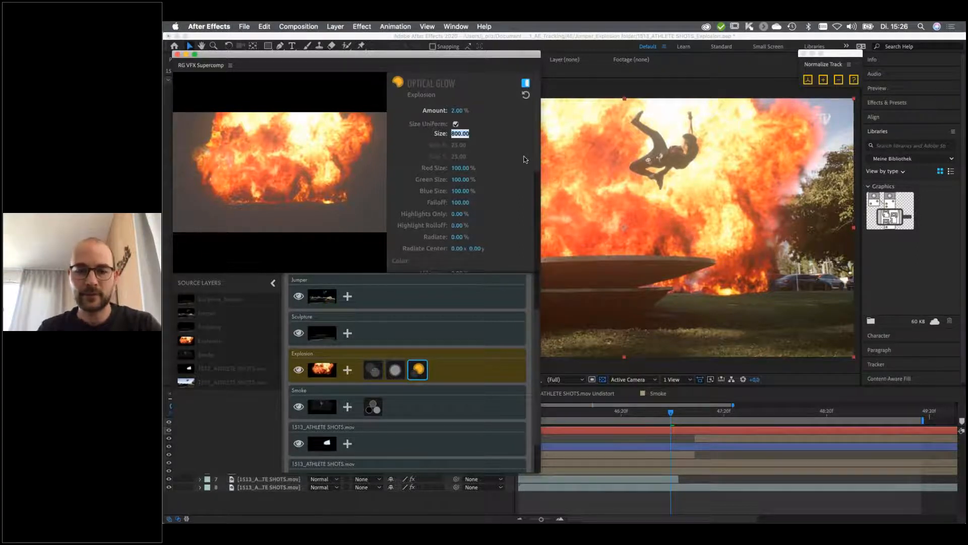
type("200")
key("Return")
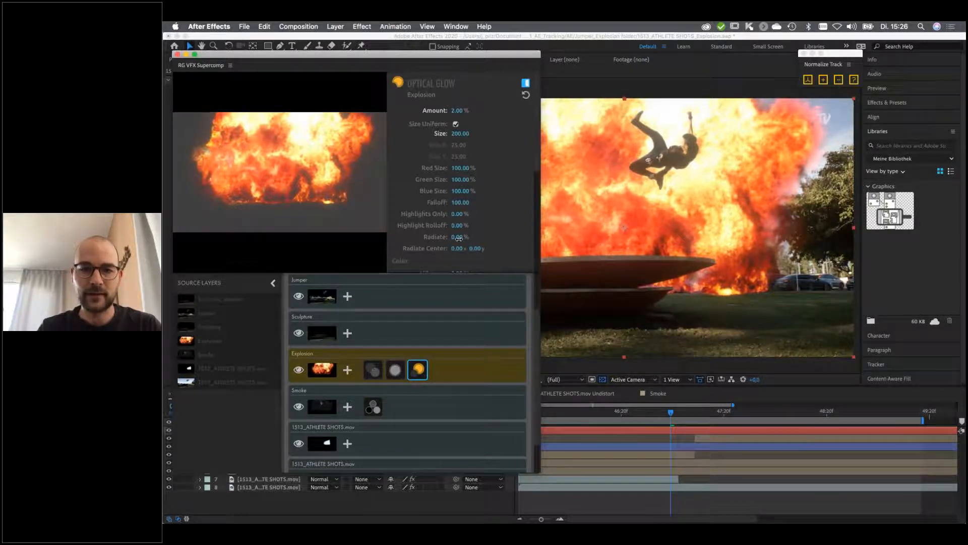
left_click(457, 214)
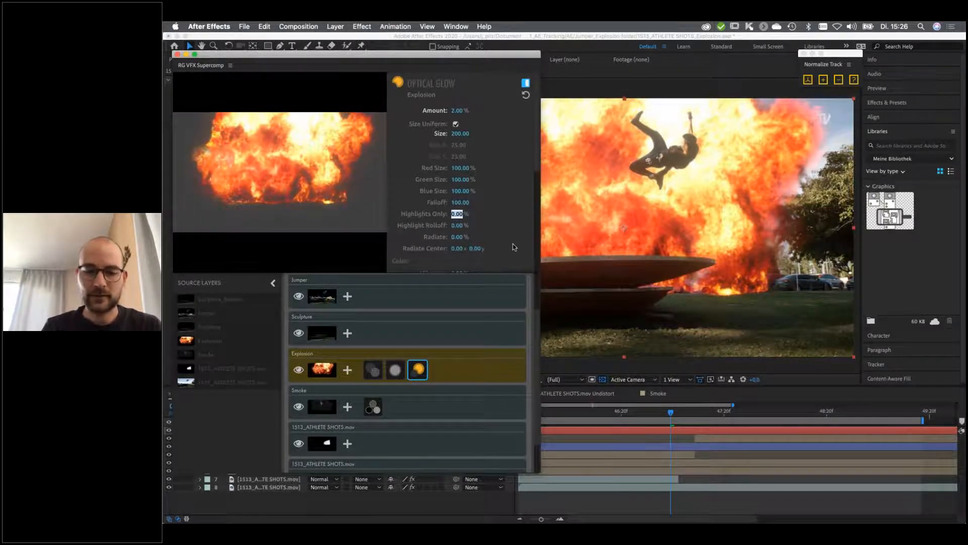
type("80")
key("Return")
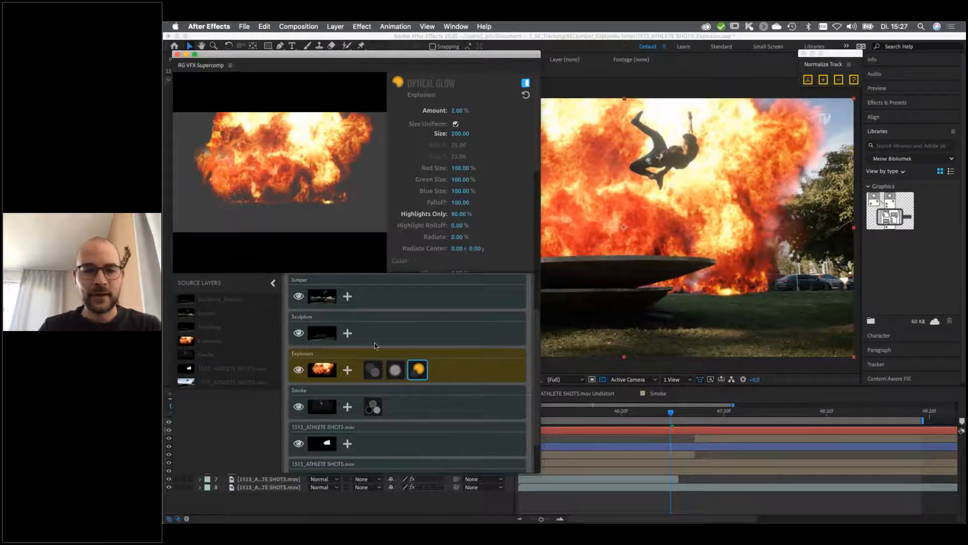
Add a Light Wrap effect to the Sculpture layer and set its amount to 50%
scroll(375, 346, "up", 2)
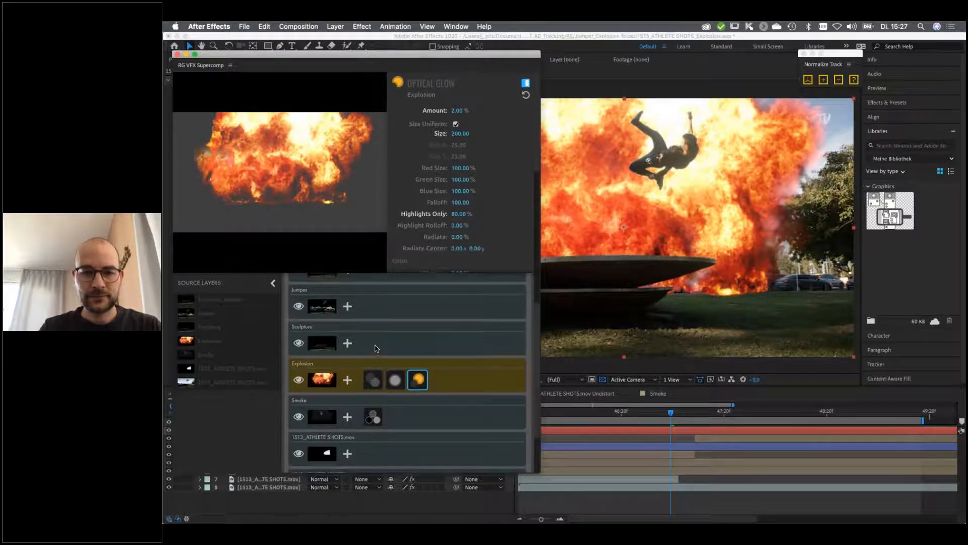
scroll(367, 351, "up", 1)
left_click(356, 353)
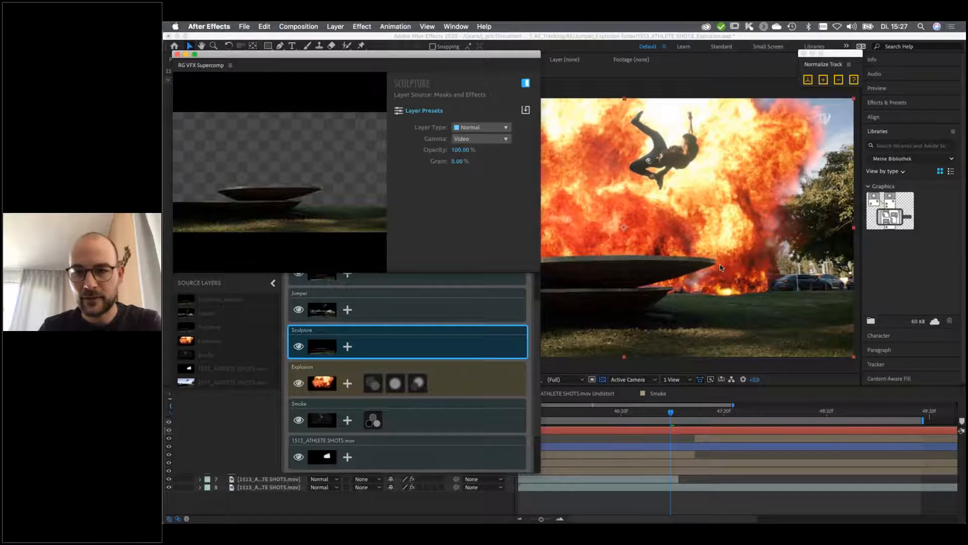
left_click(348, 348)
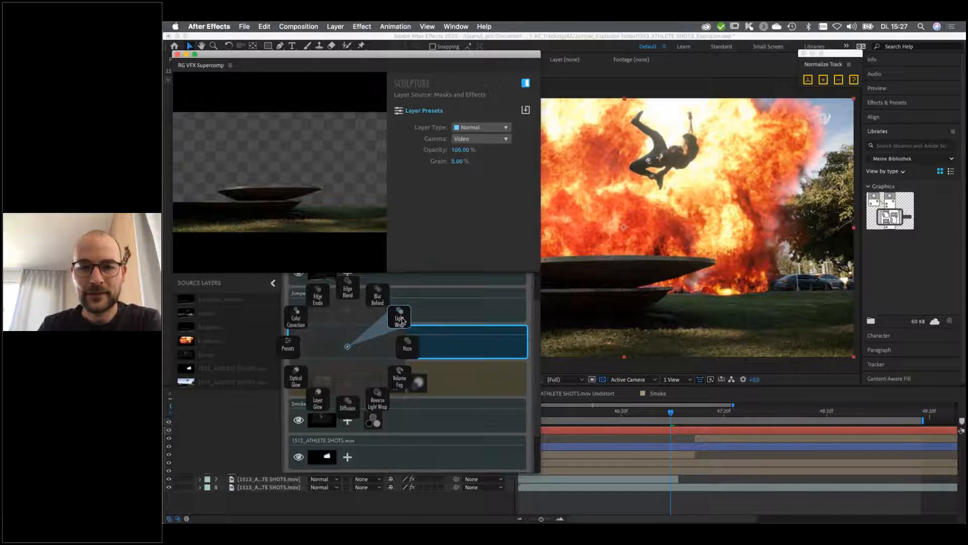
left_click(400, 319)
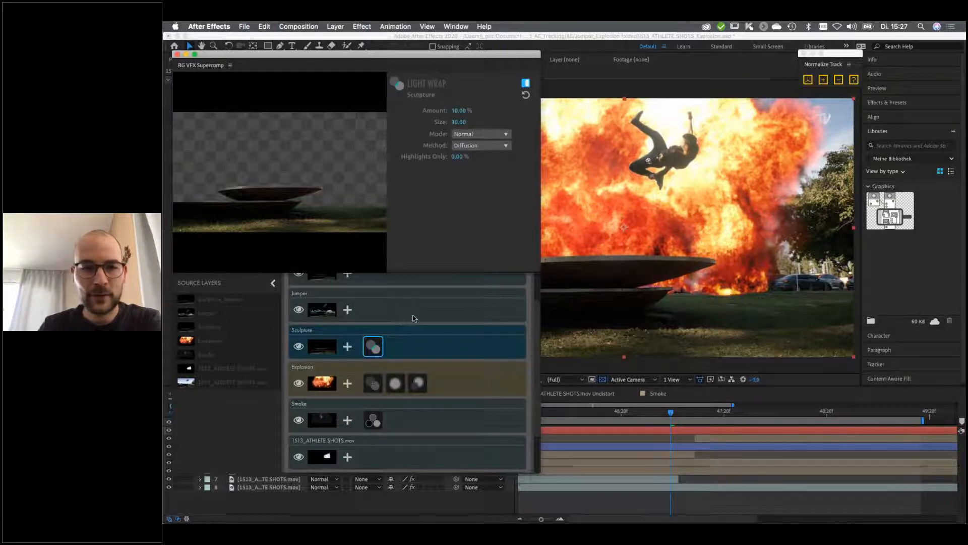
left_click(457, 111)
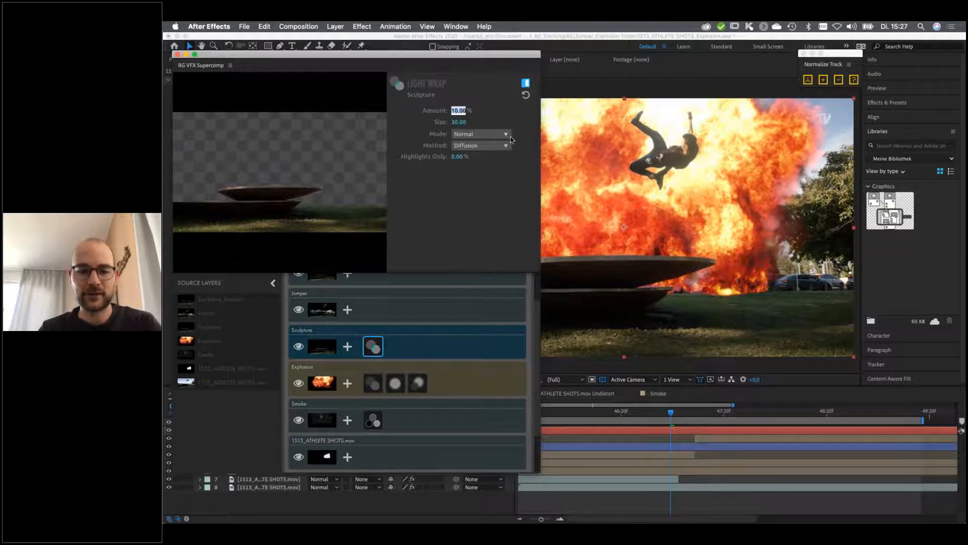
type("50")
key("Return")
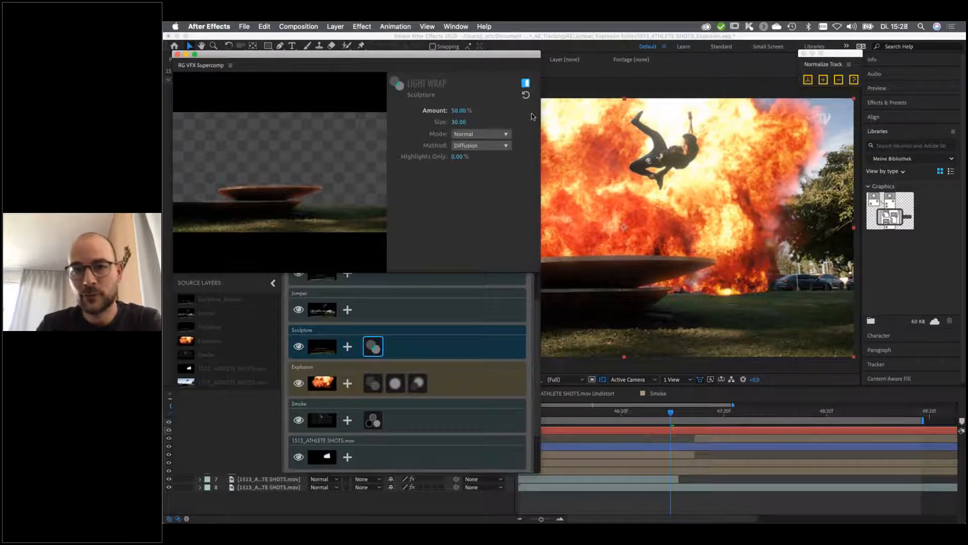
Toggle the Sculpture layer's Light Wrap off and on to compare its effect on the sculpture's edges
left_click(525, 83)
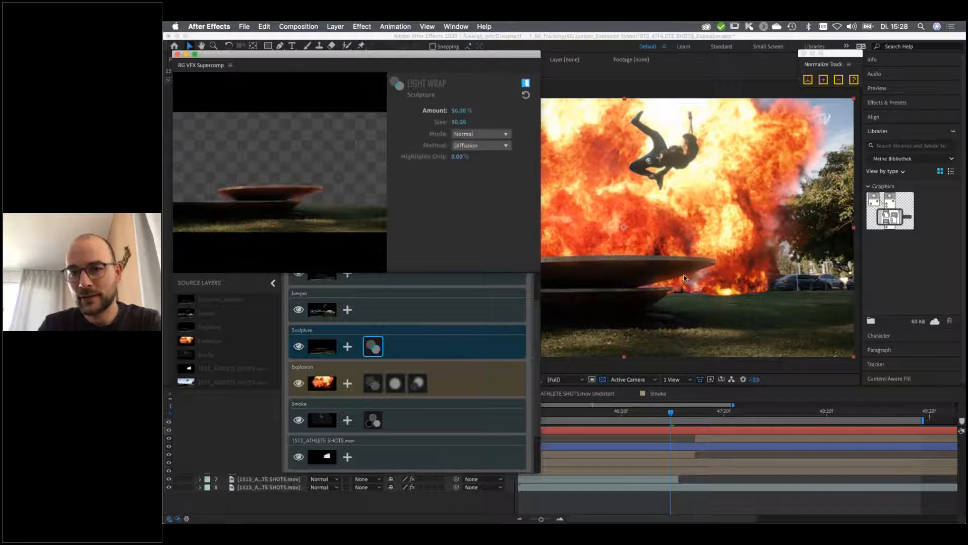
left_click(526, 83)
left_click(526, 84)
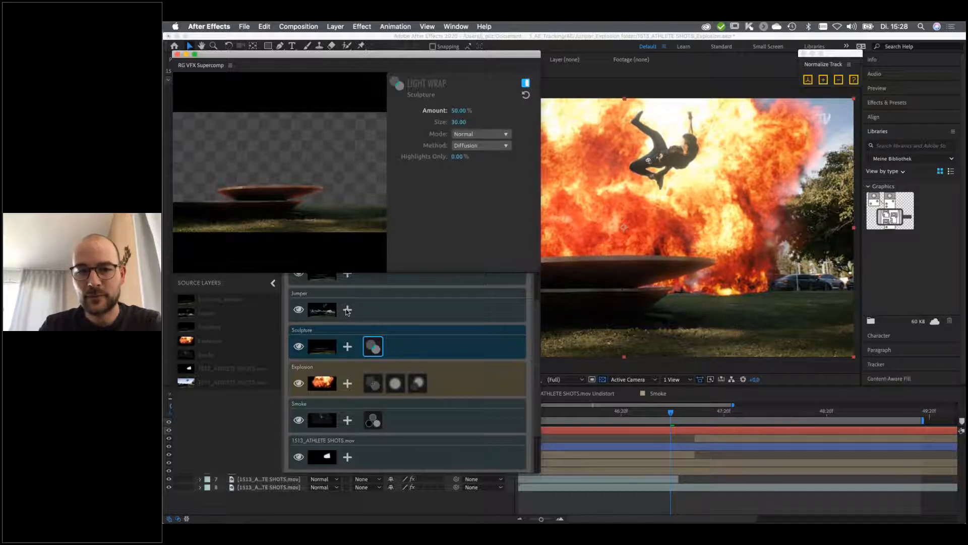
At a slightly later frame, add Edge Erode to the Jumper layer with an amount of 100% and a size of 1
left_click(347, 310)
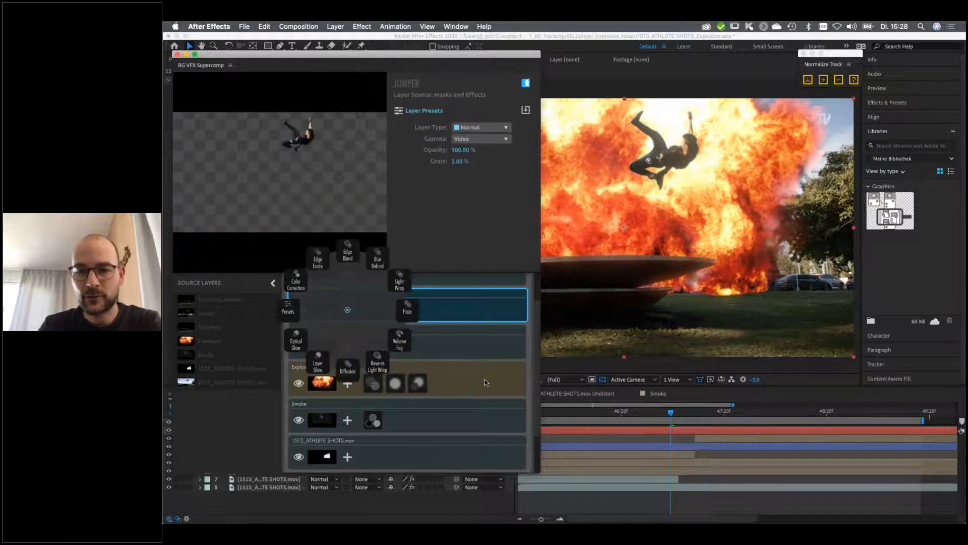
left_click(688, 415)
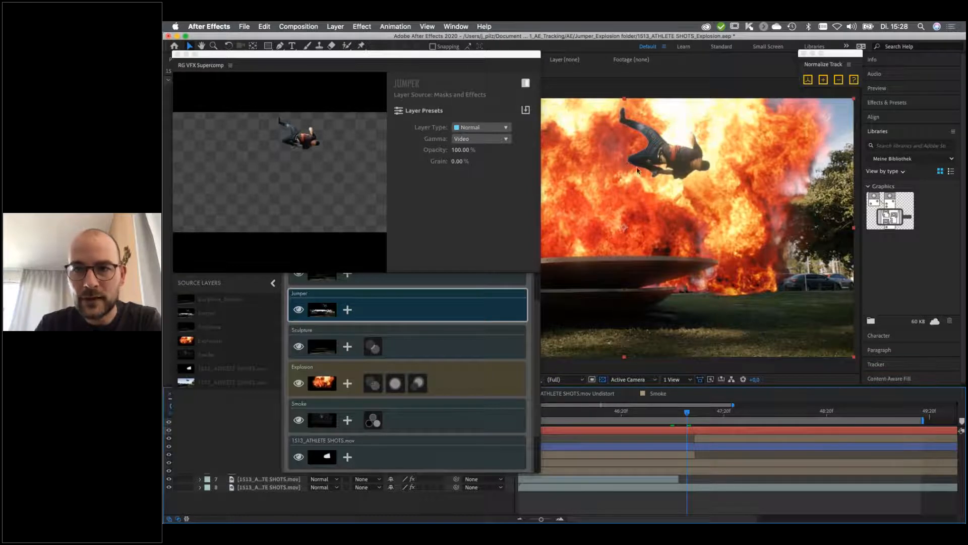
left_click(347, 310)
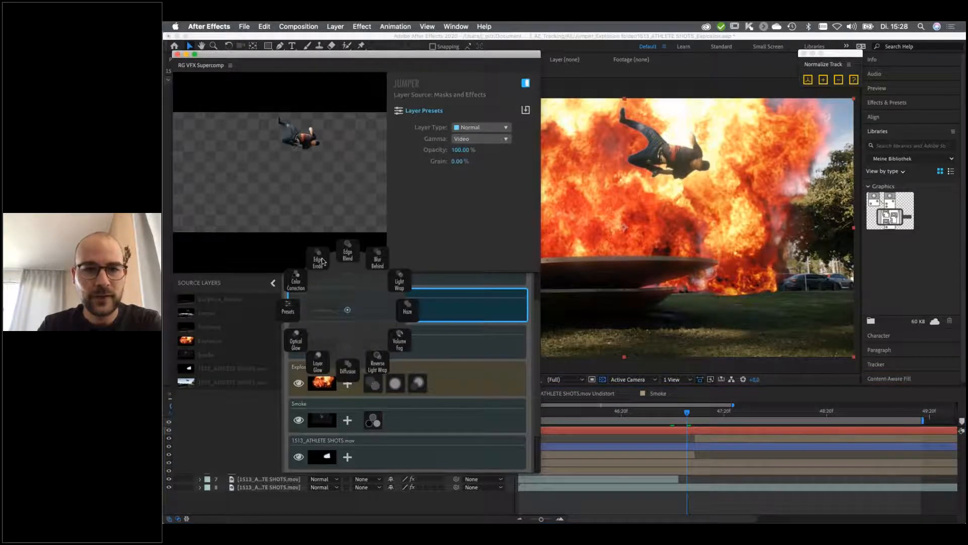
left_click(319, 260)
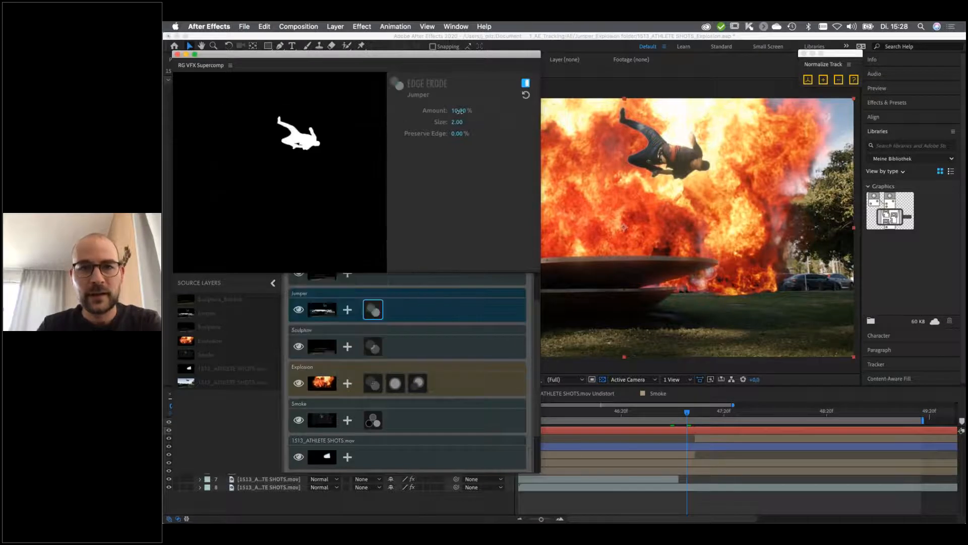
left_click(460, 111)
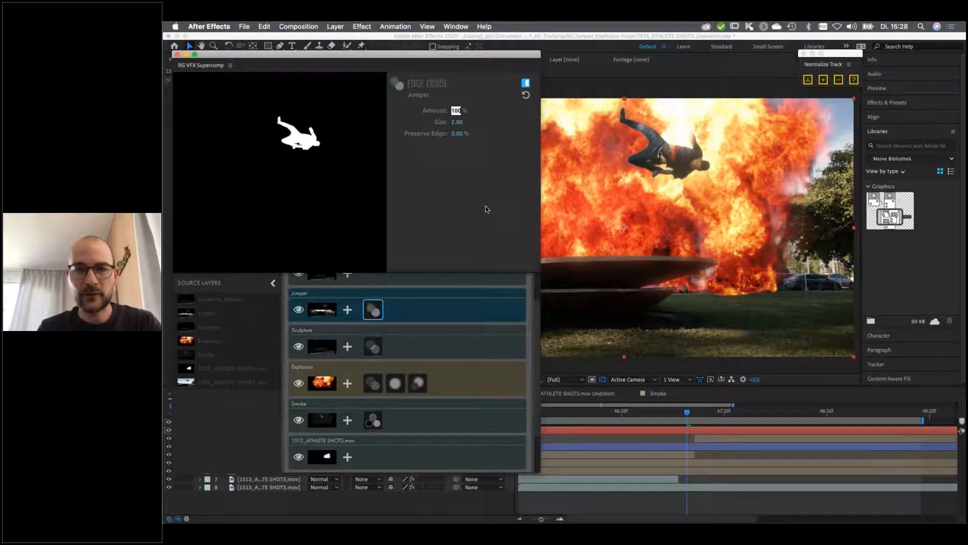
left_click(487, 208)
left_click(456, 122)
type("1")
left_click(480, 182)
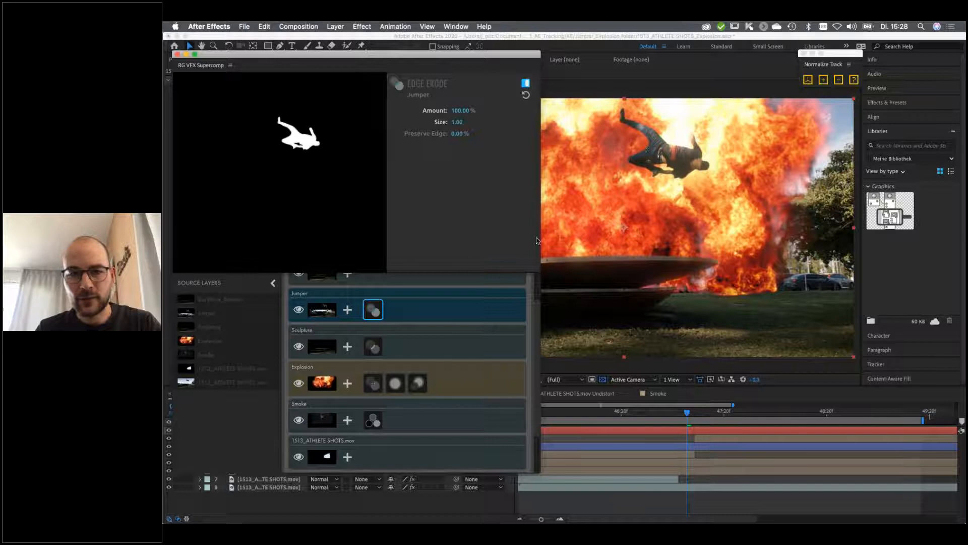
Add an Edge Blend effect to the Jumper layer and set its radius to 2
left_click(347, 310)
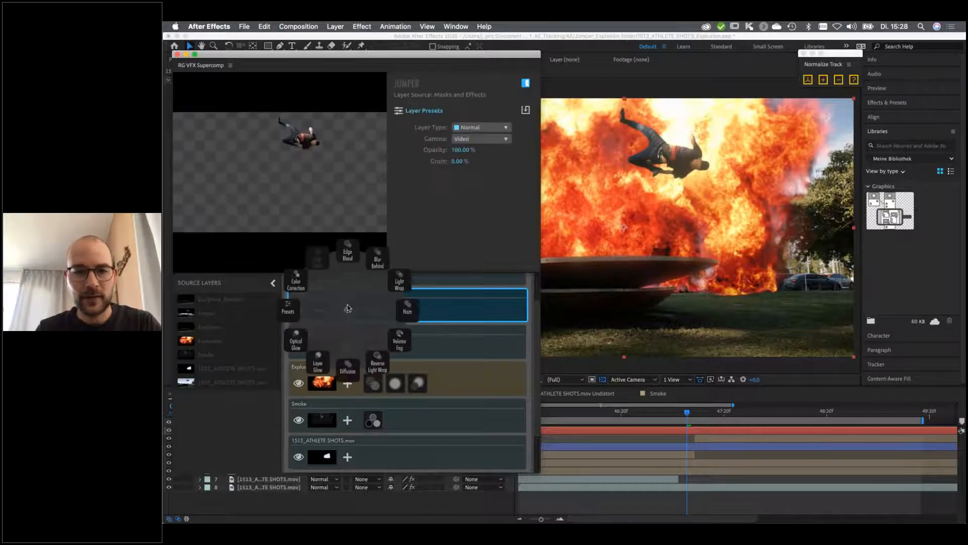
left_click(353, 258)
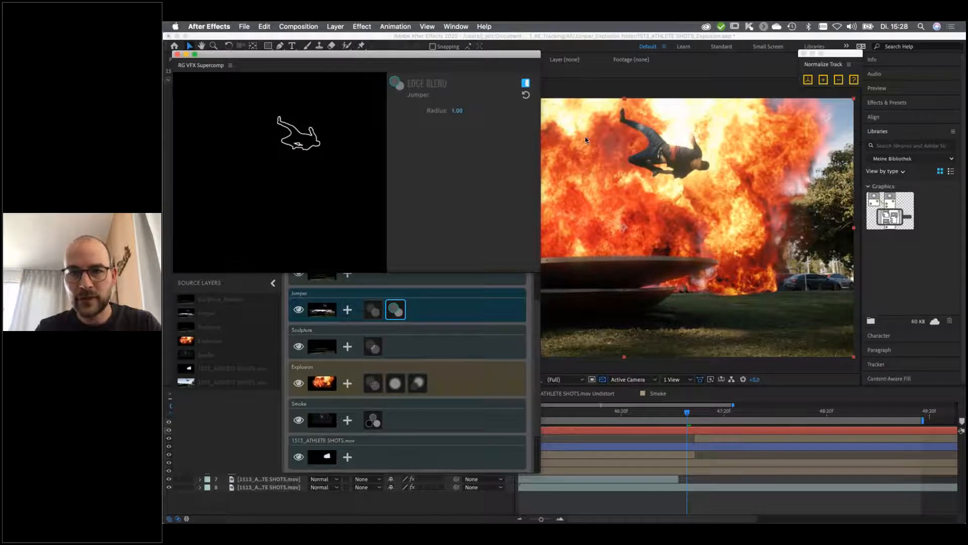
left_click(457, 110)
type("2")
key("Return")
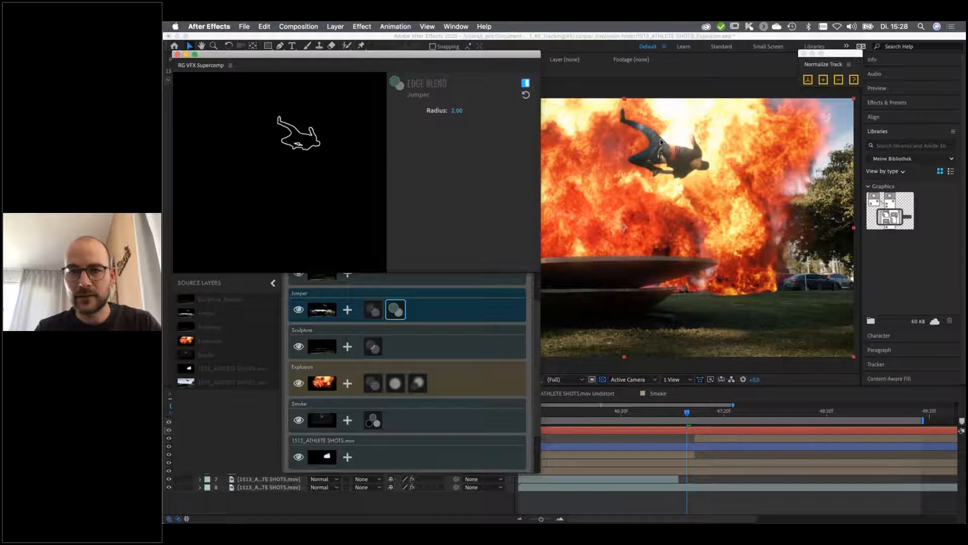
Add Haze to the Jumper layer, plus a Light Wrap effect with an amount of 30%
left_click(348, 309)
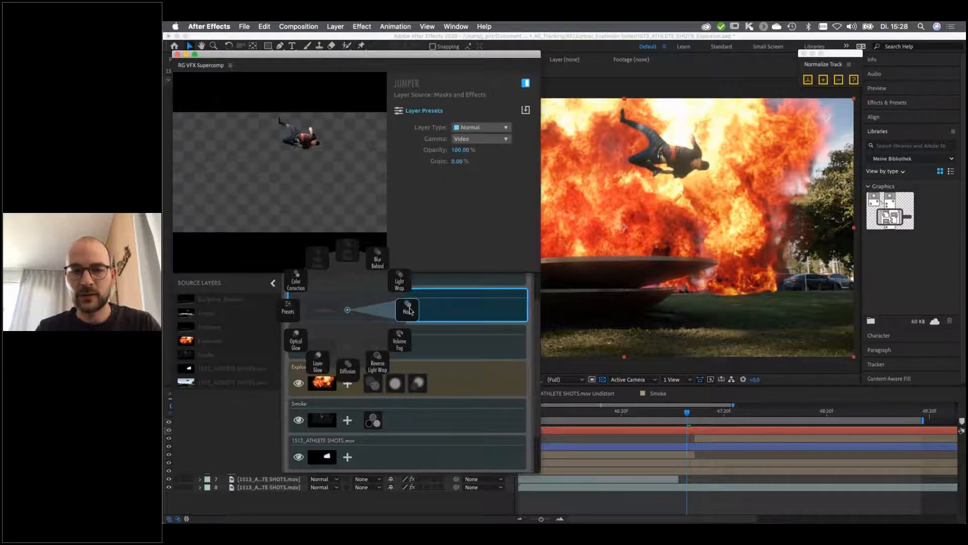
left_click(408, 309)
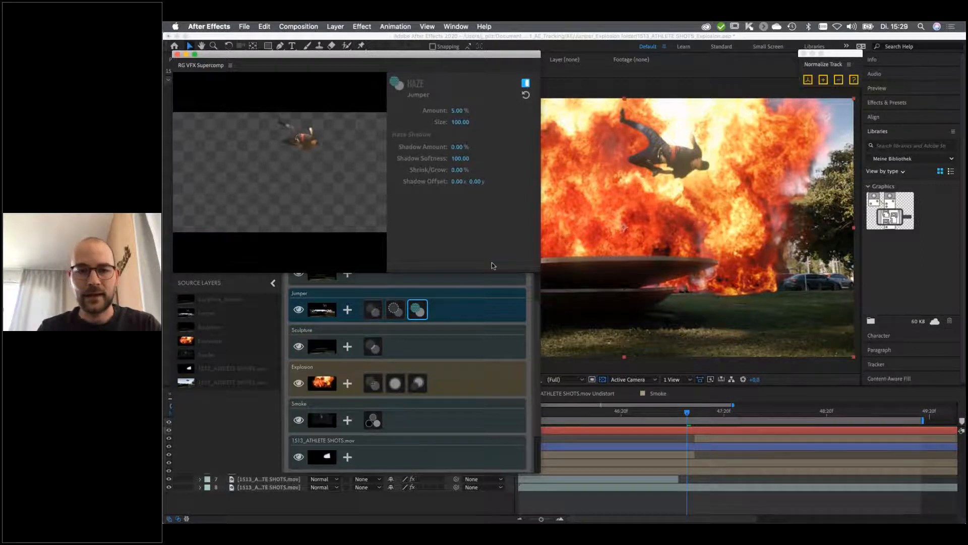
left_click(348, 310)
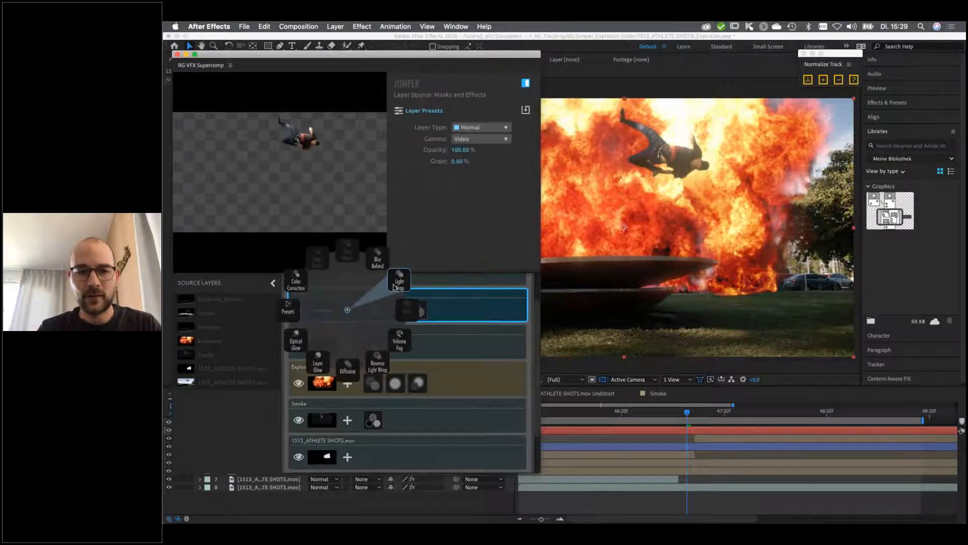
left_click(393, 287)
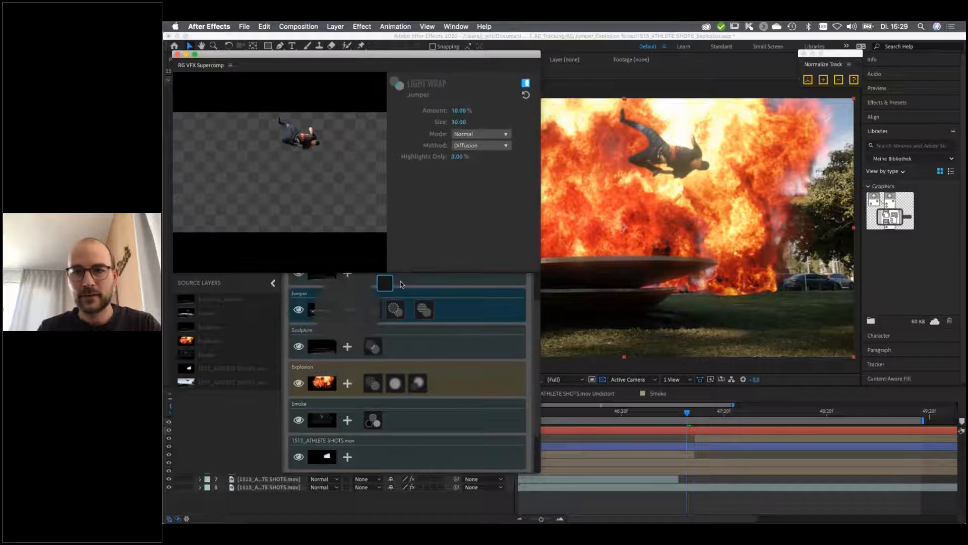
left_click(460, 113)
type("30")
key("Return")
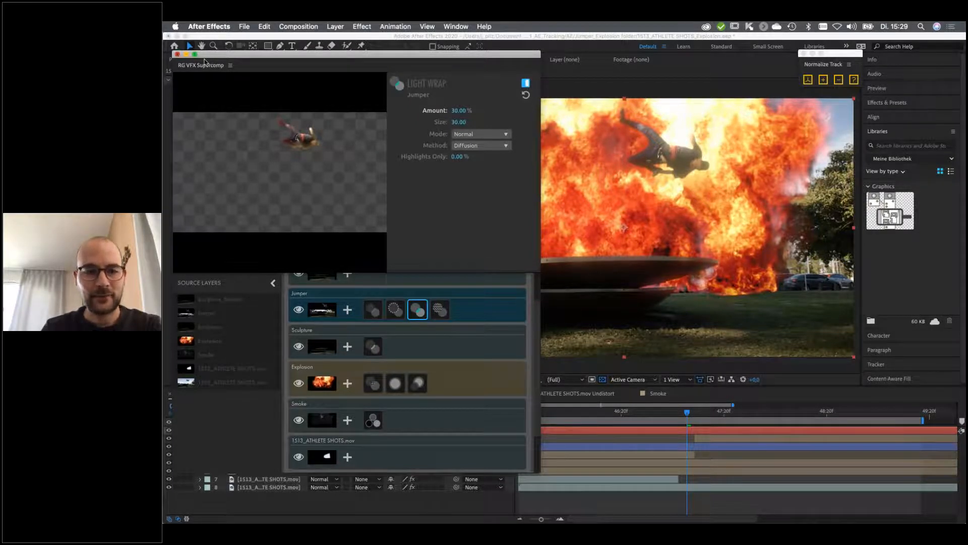
Close the Supercomp window and toggle the Supercomp layer's visibility to compare the composite with and without it
left_click(178, 54)
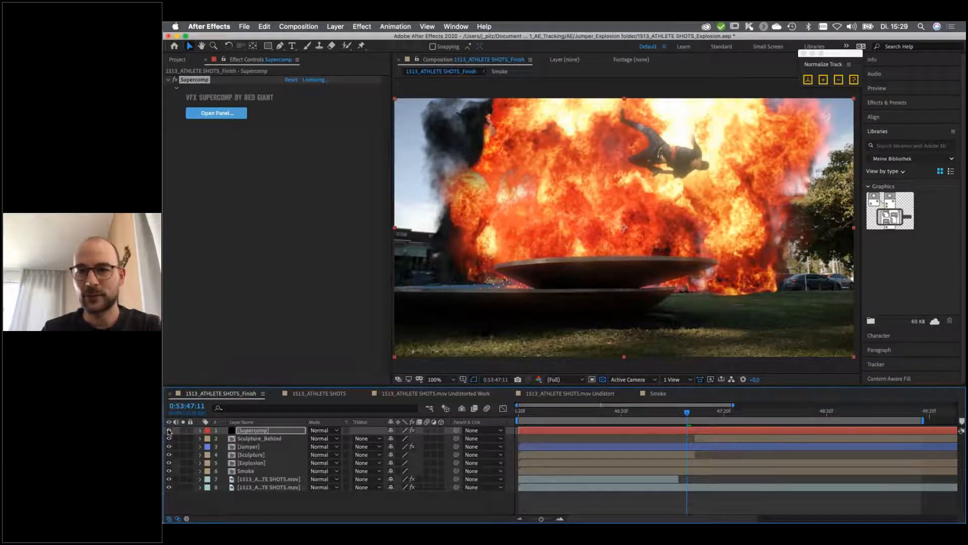
left_click(169, 431)
left_click(169, 430)
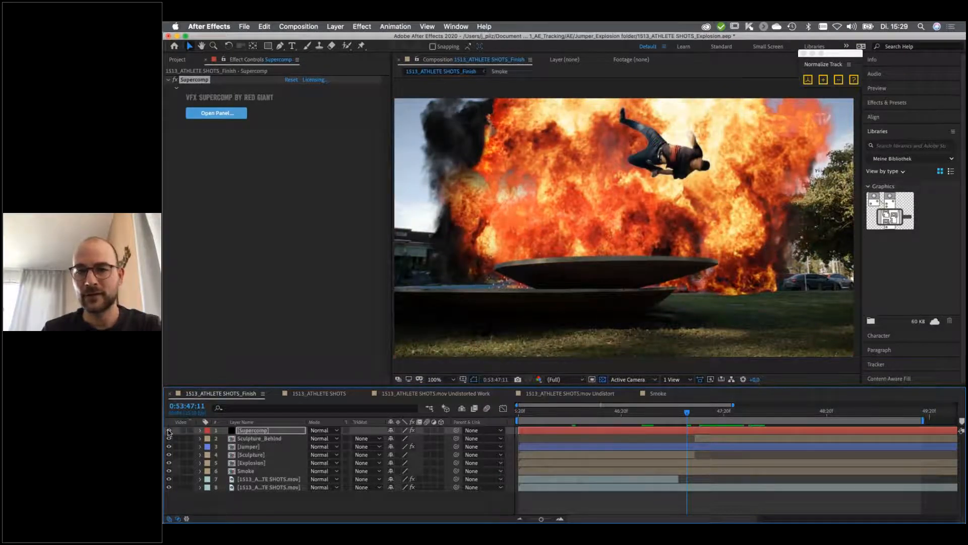
Compare the composite with and without the Supercomp layer, and examine the explosion at earlier frames of the shot
left_click(169, 431)
left_click(169, 431)
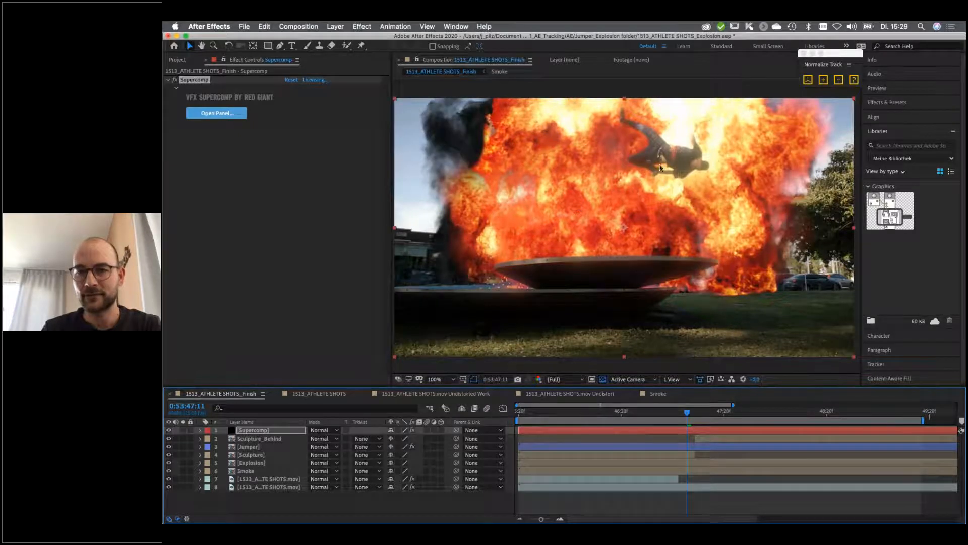
left_click(559, 412)
left_click(535, 414)
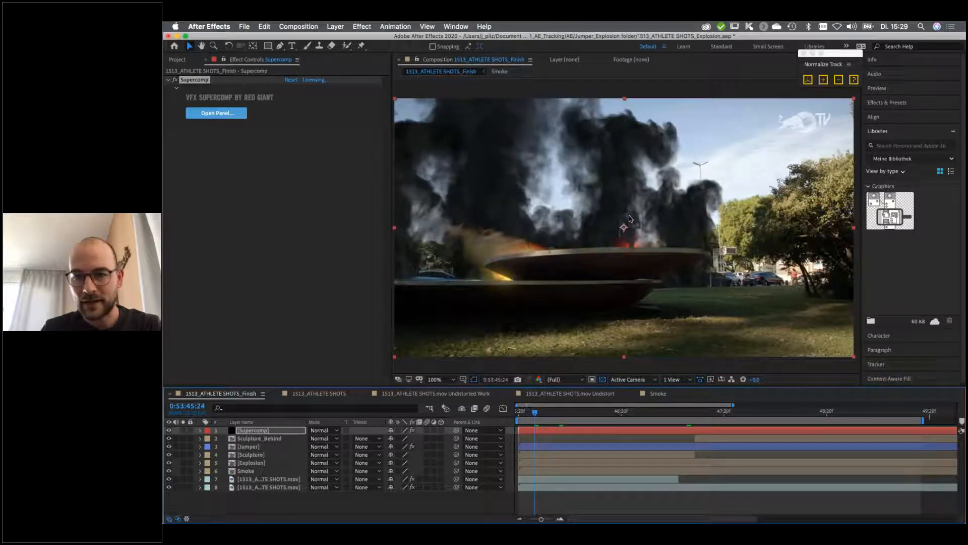
left_click(576, 412)
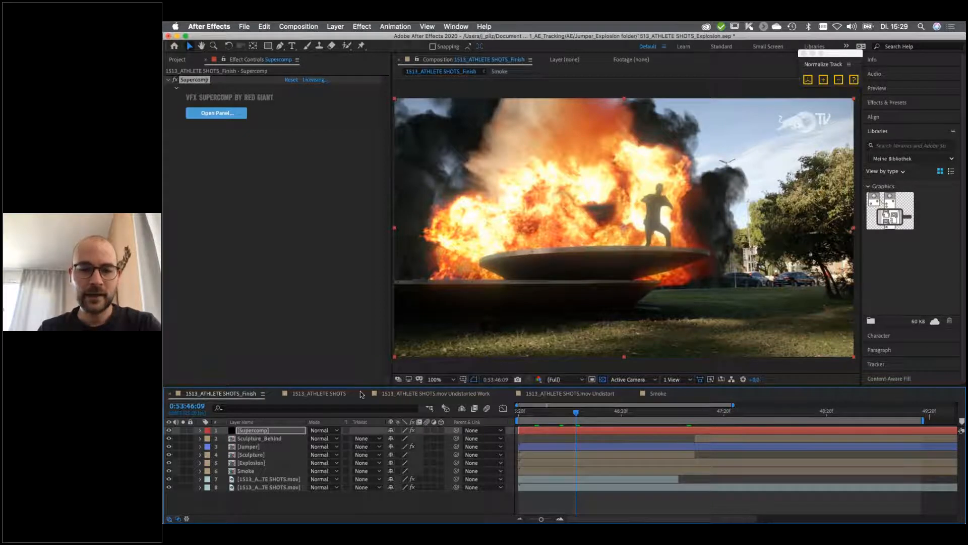
In the 1513_ATHLETE SHOTS.mov Undistorted Work composition, show the Ground layer and collapse the properties of Royal Blue Solid 2 and Dark_Smoke.mov
left_click(558, 394)
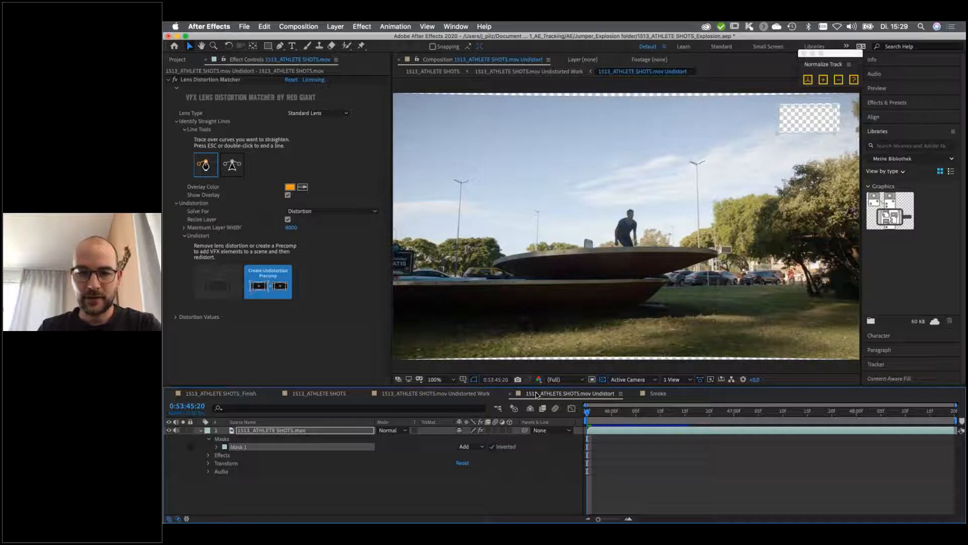
left_click(451, 394)
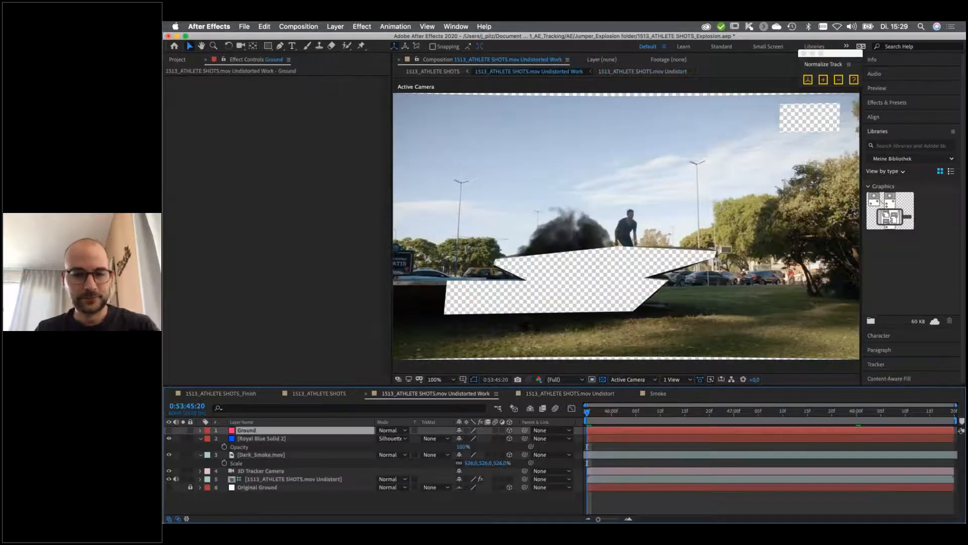
left_click(169, 430)
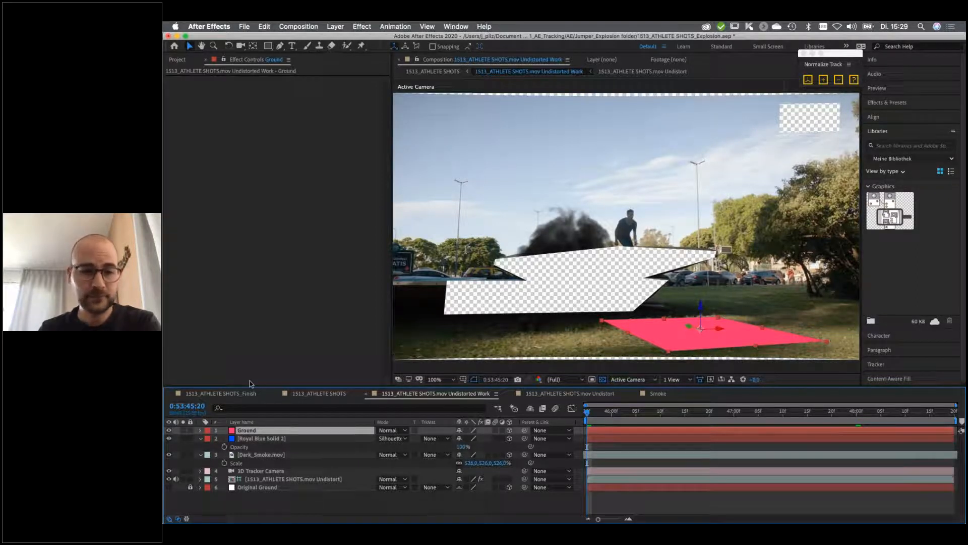
left_click(201, 438)
left_click(201, 446)
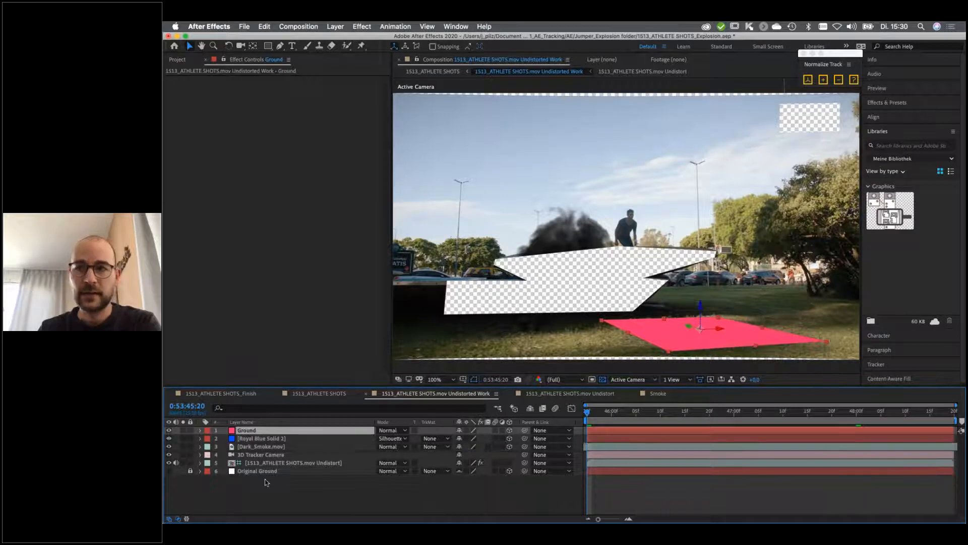
Create a new MAXON Cinema 4D file layer named 3DData, saved in the 01_AE_Tracking folder of 3IN1WEEK_MotionTracking
right_click(307, 488)
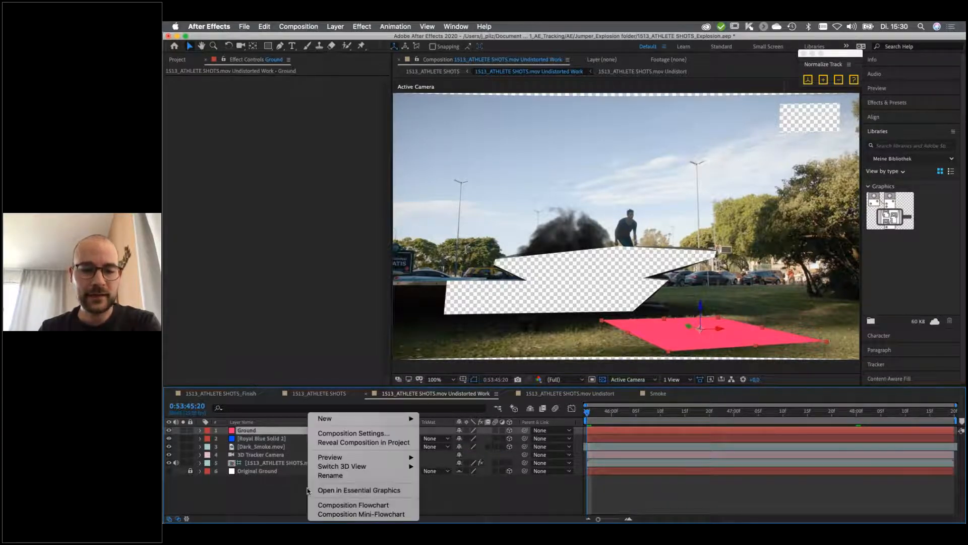
mouse_move(362, 421)
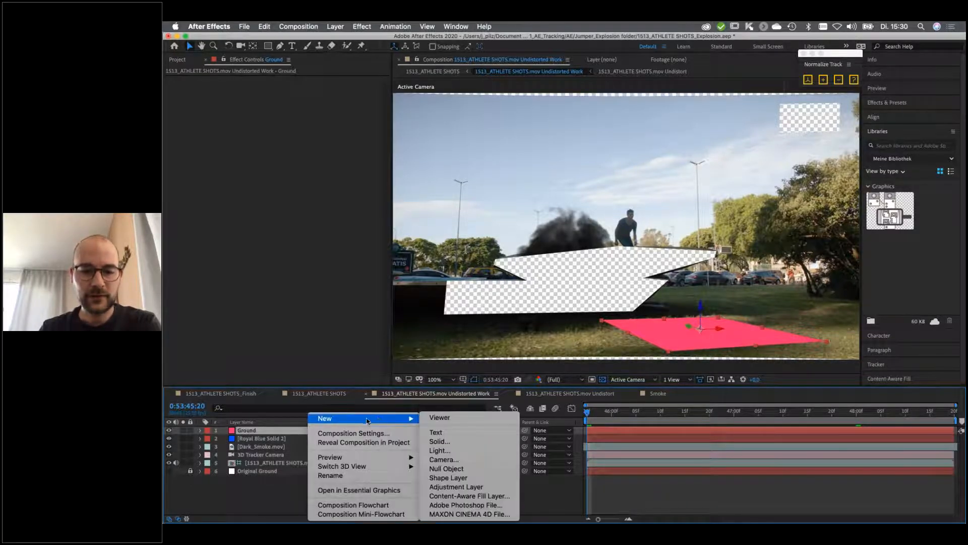
left_click(479, 515)
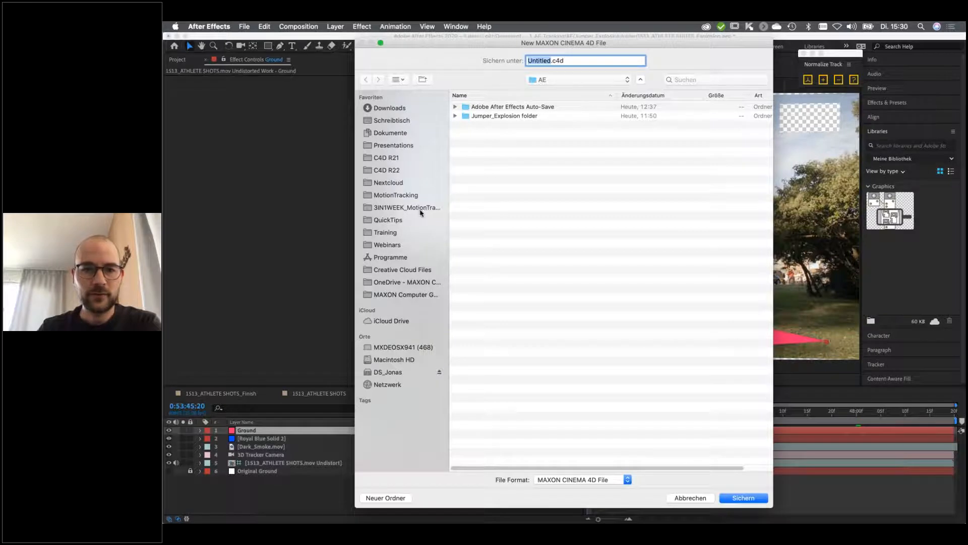
left_click(423, 208)
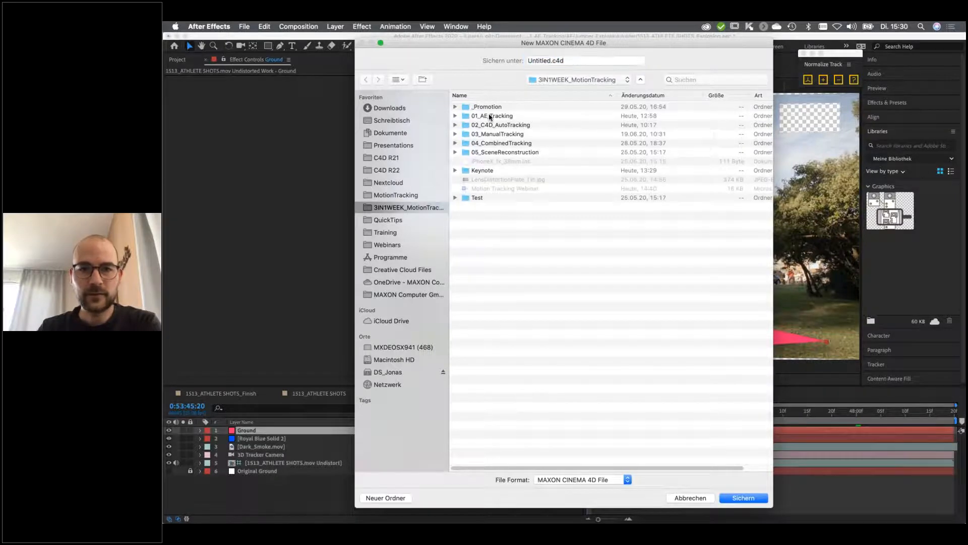
double_click(489, 116)
left_click(550, 60)
double_click(549, 60)
type("3D_Tracking")
key("Return")
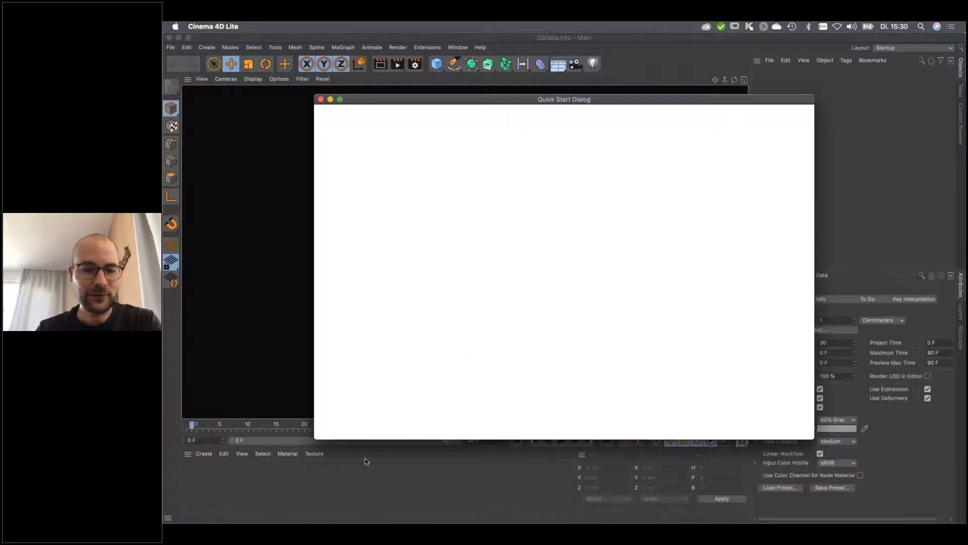
Switch back to After Effects and set the 3DData.c4d layer's Cineware camera to Comp Camera
key("super+Tab")
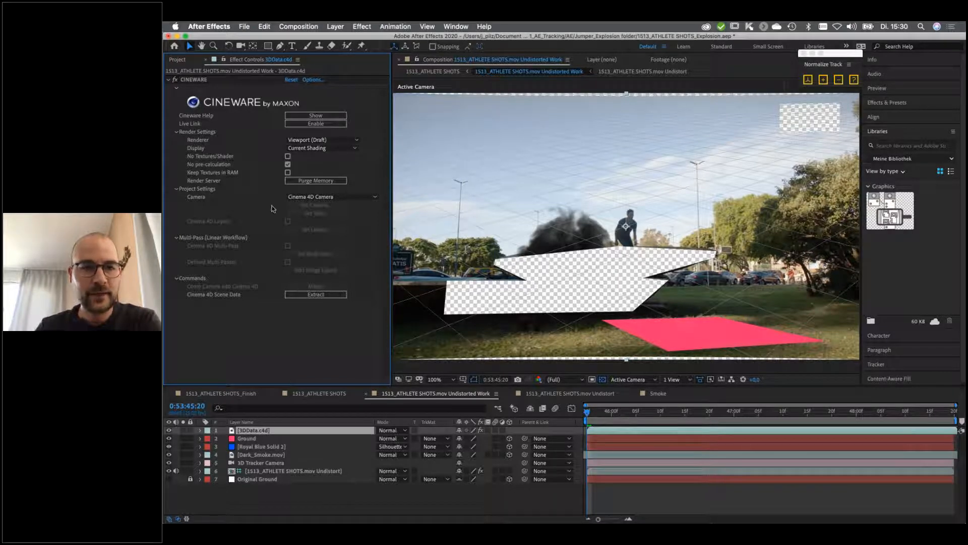
left_click(308, 197)
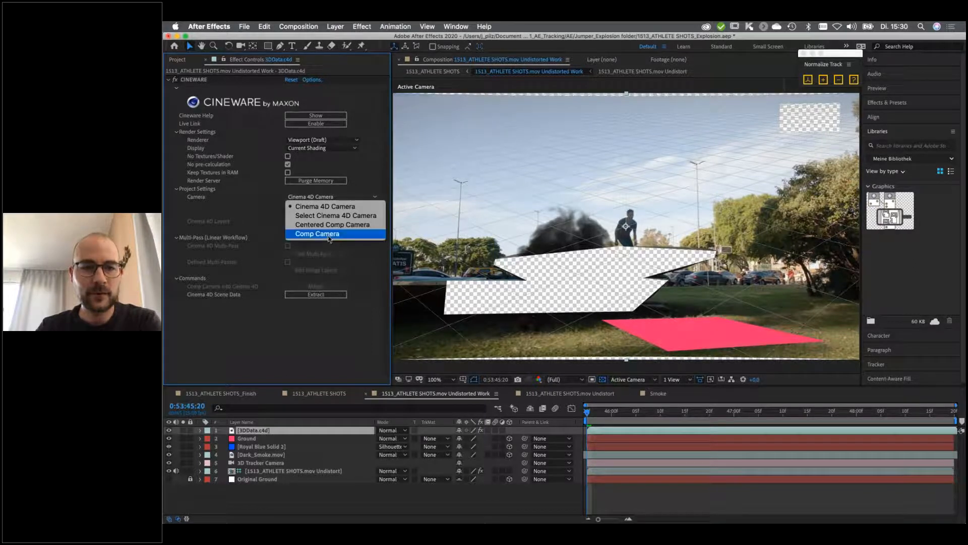
left_click(328, 234)
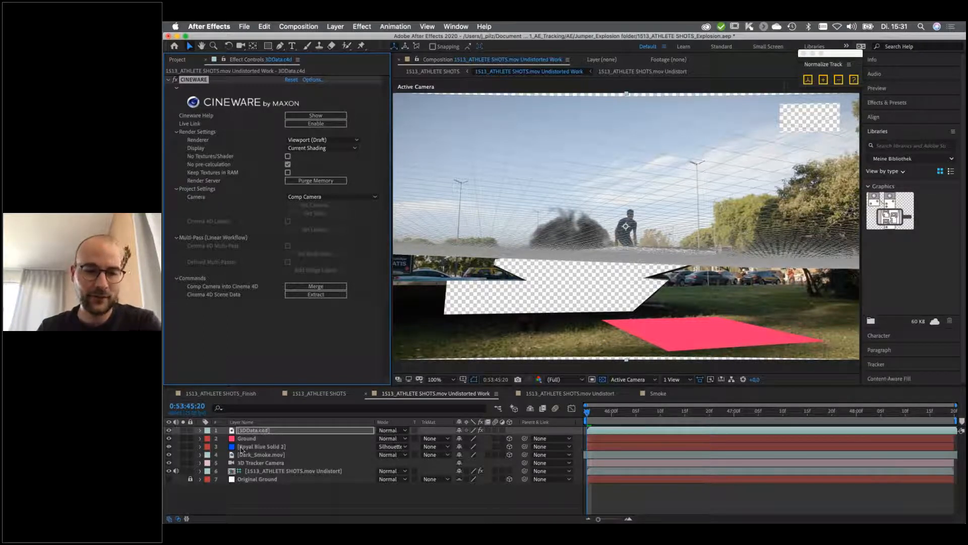
Reveal the Ground layer's position property and examine its Y value
left_click(246, 440)
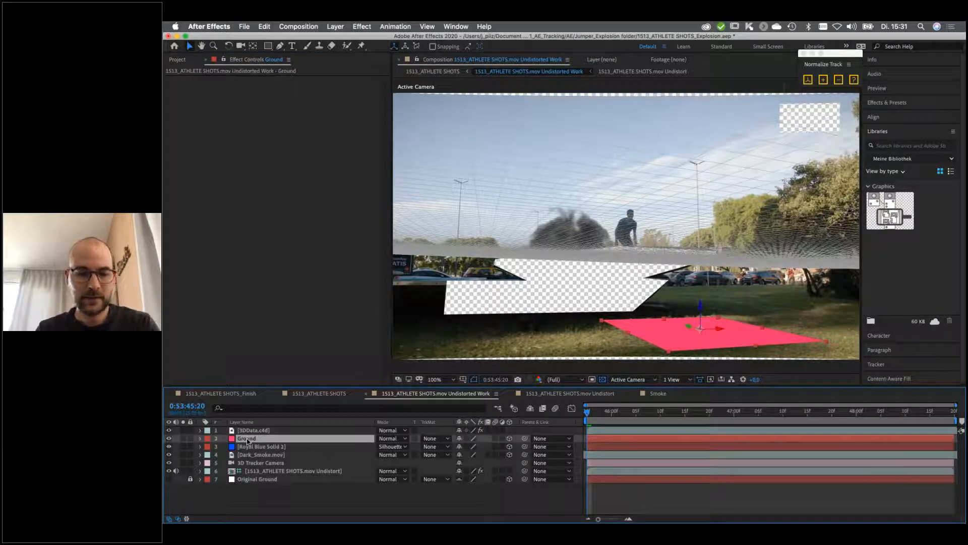
key("p")
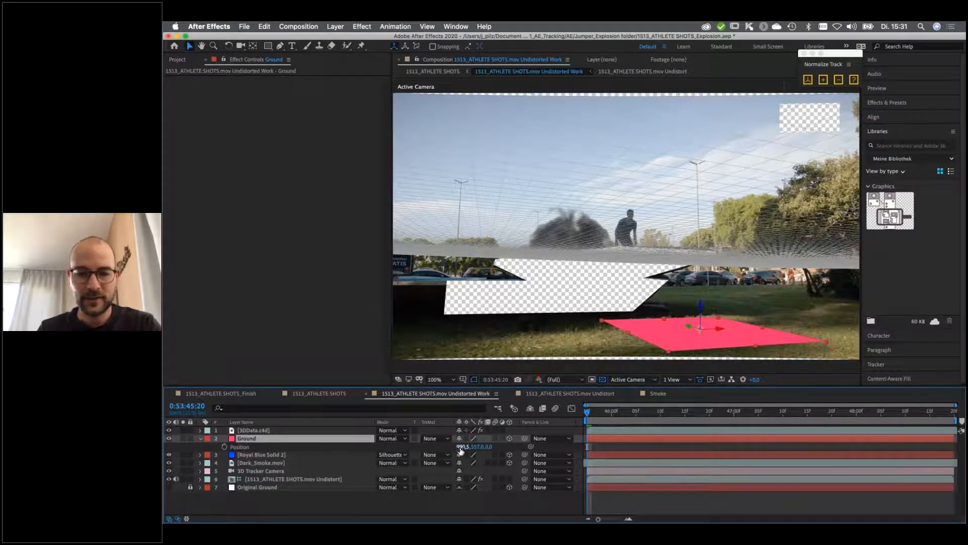
left_click(476, 447)
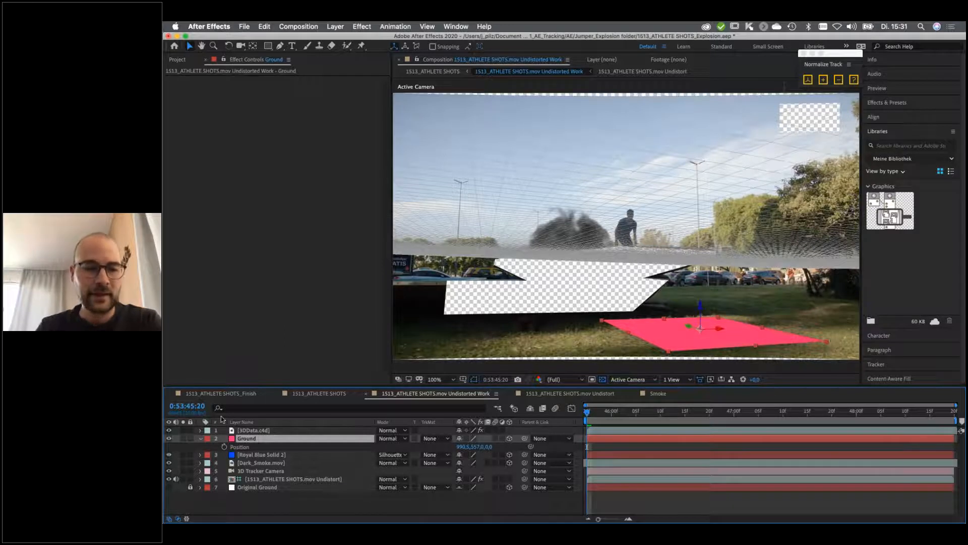
Merge the composition camera into the Cinema 4D project through the 3DData.c4d layer's Cineware effect
left_click(252, 431)
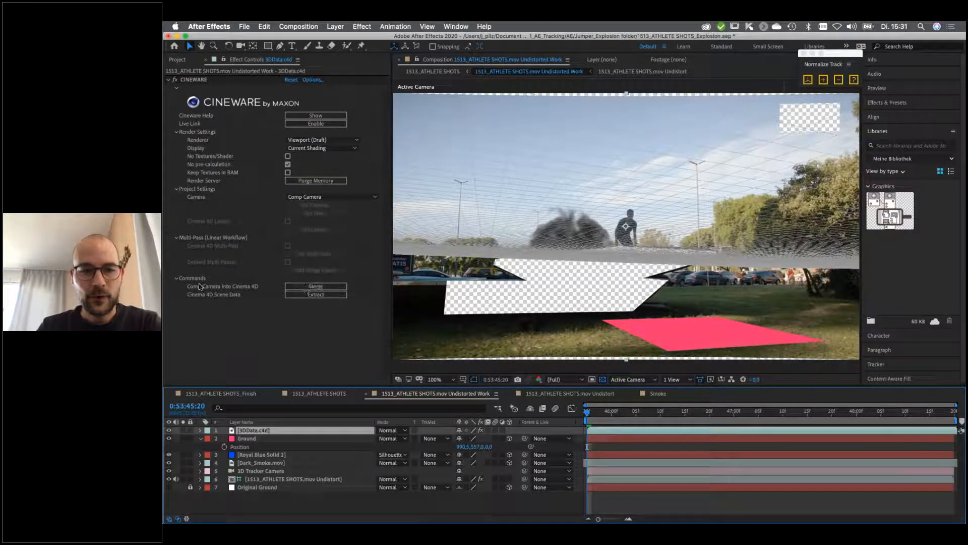
left_click(316, 286)
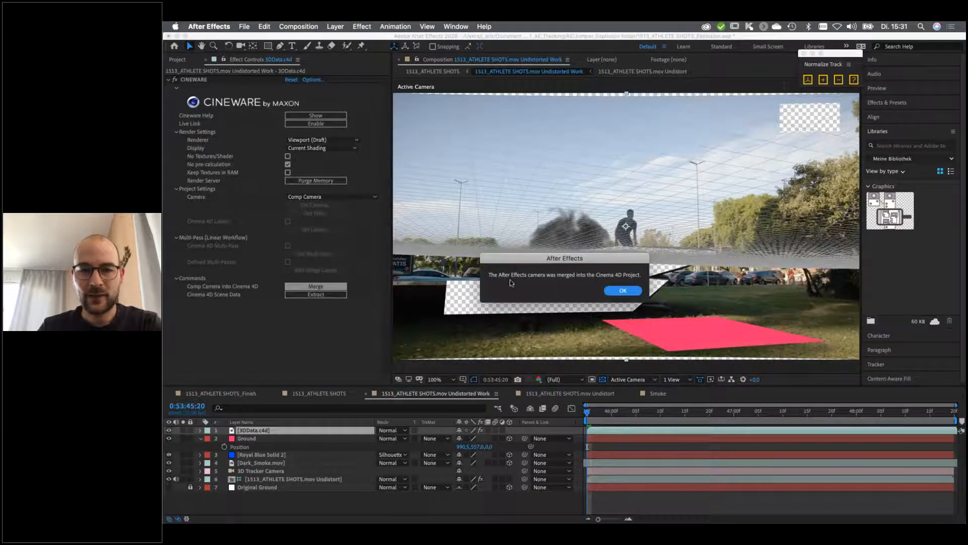
left_click(623, 292)
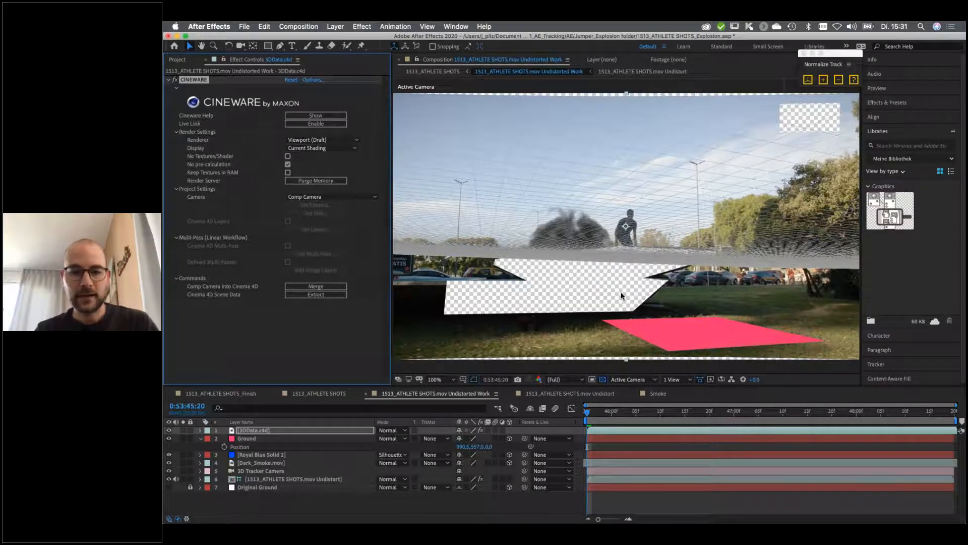
Switch to Cinema 4D Lite and close the Quick Start Dialog
key("super+Tab")
left_click(429, 271)
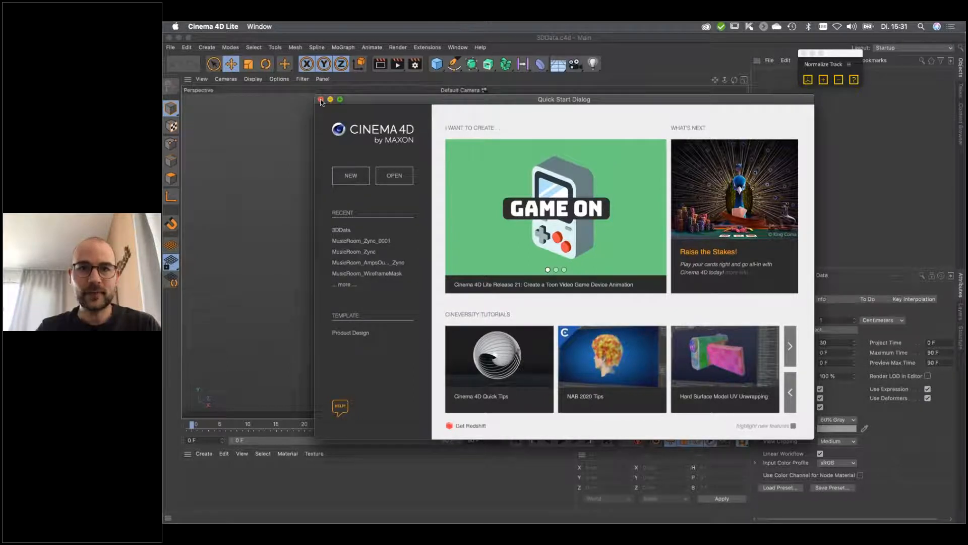
left_click(320, 100)
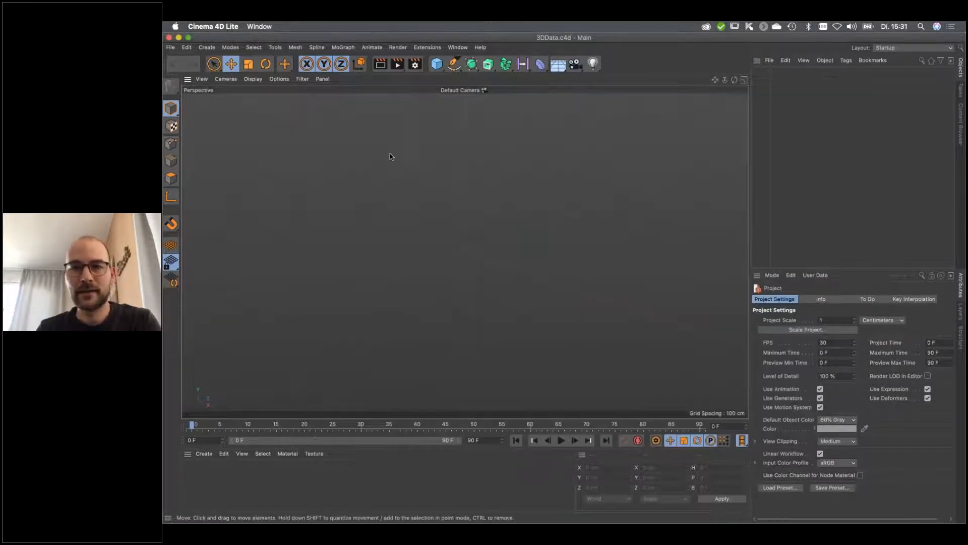
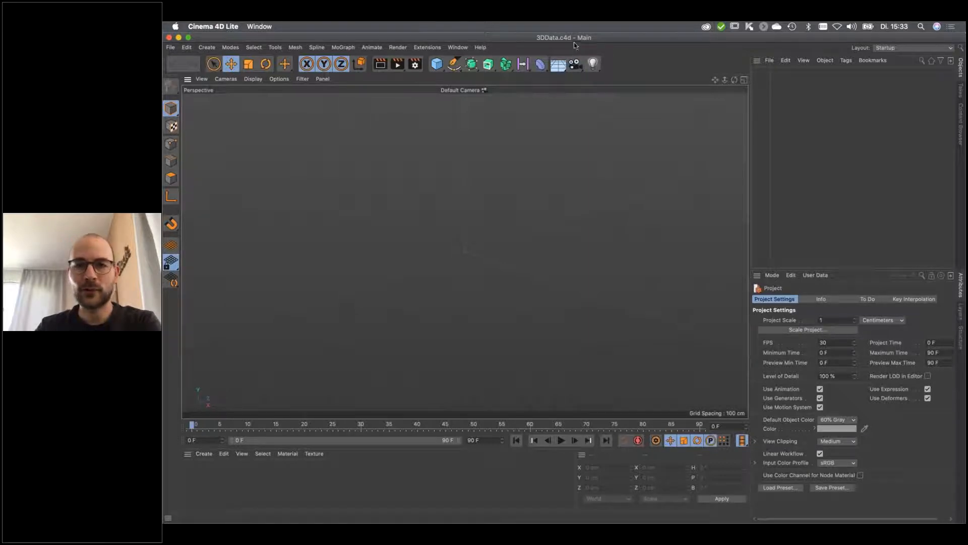
Revert the 3DData.c4d project to its saved version and view the scene through the AE 3D Tracker Camera
left_click(171, 48)
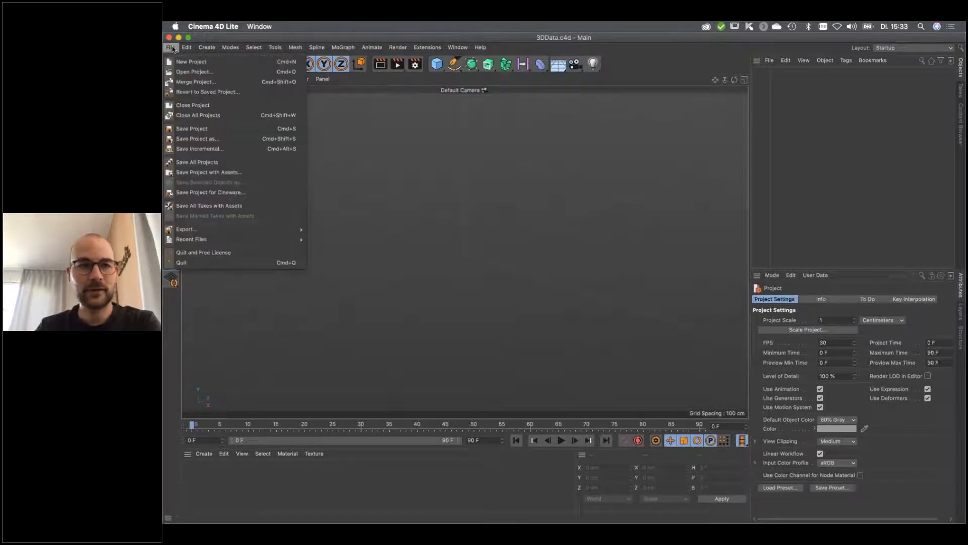
left_click(211, 93)
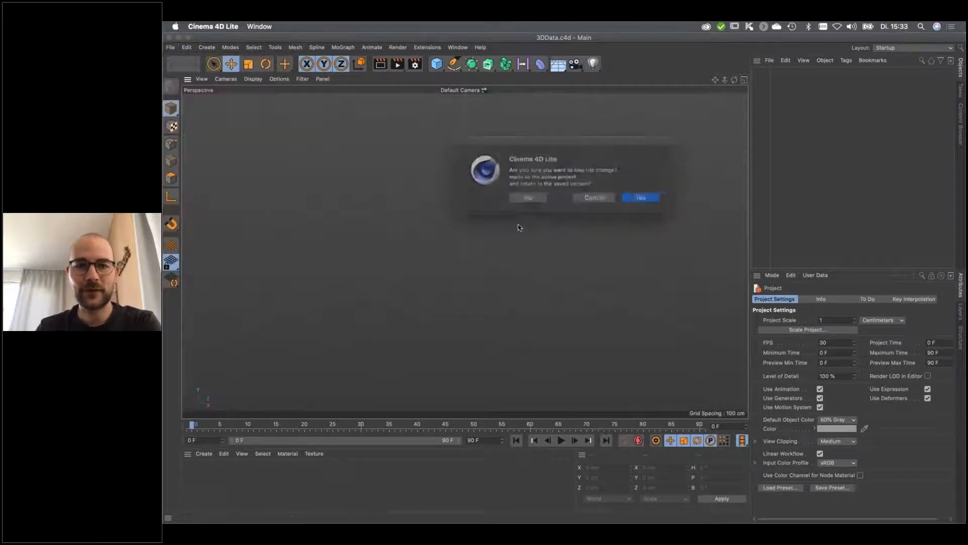
left_click(640, 197)
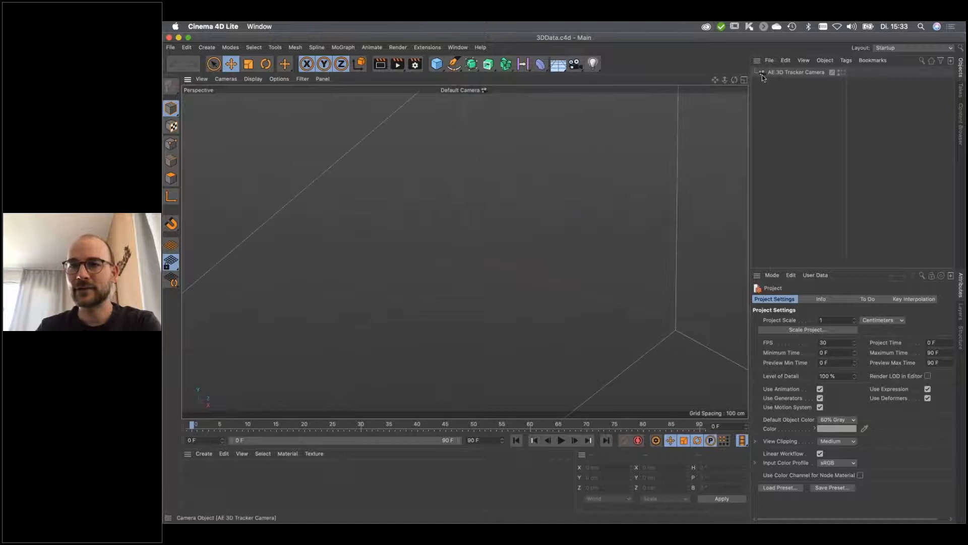
left_click(842, 73)
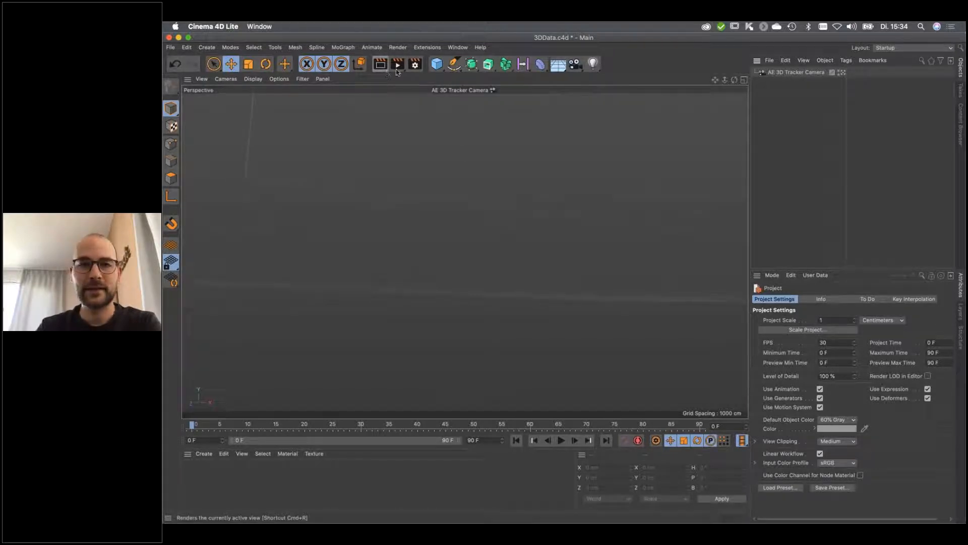
Add a Null object and make the AE 3D Tracker Camera its child
left_click_drag(436, 63, 472, 76)
left_click(471, 76)
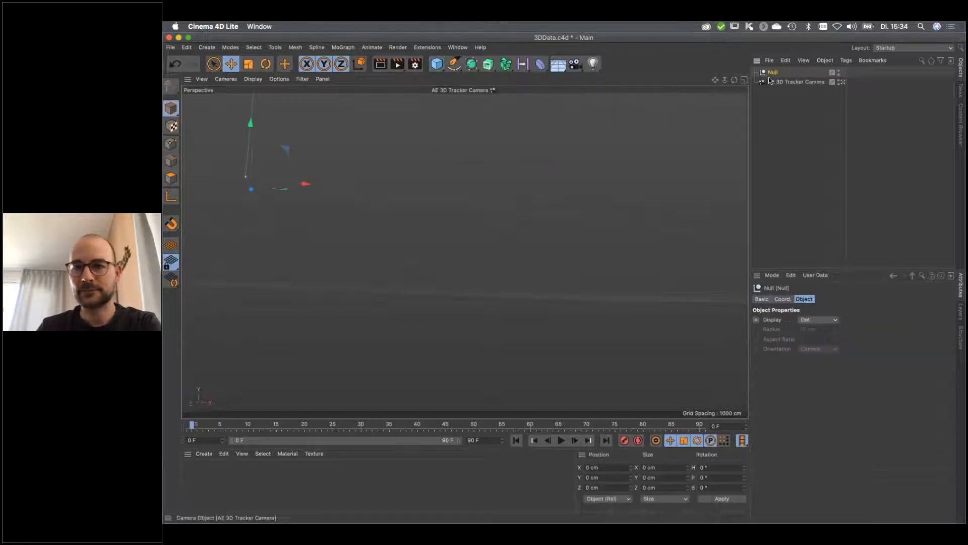
left_click_drag(784, 82, 770, 76)
Copy the Ground layer's Y position from After Effects and set the Null's Y position to 557 cm in Cinema 4D Lite
left_click(772, 73)
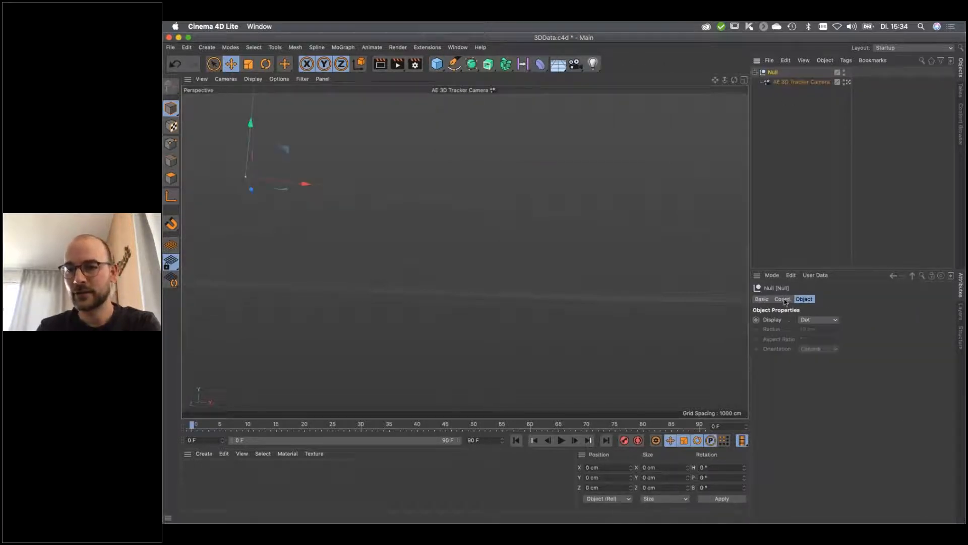
left_click(782, 298)
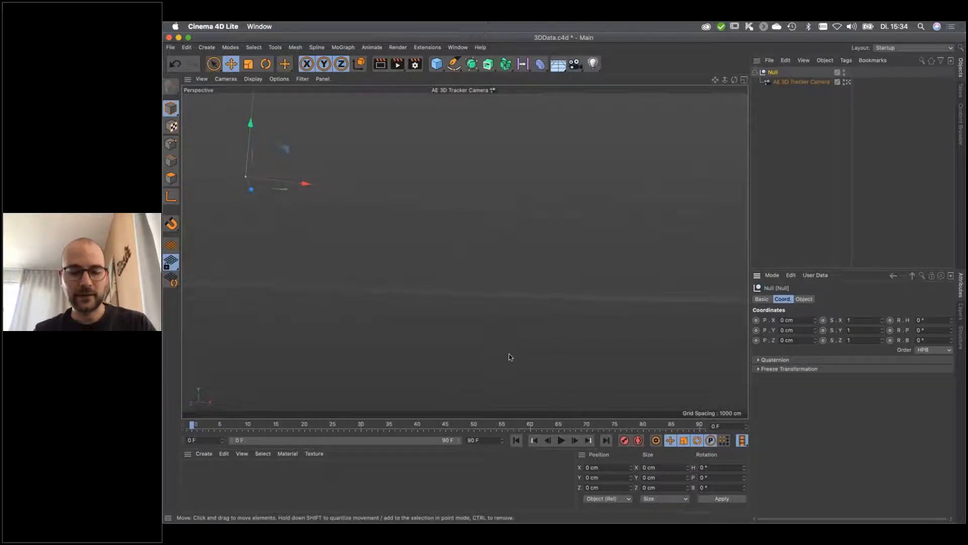
key("super+Tab")
left_click(452, 283)
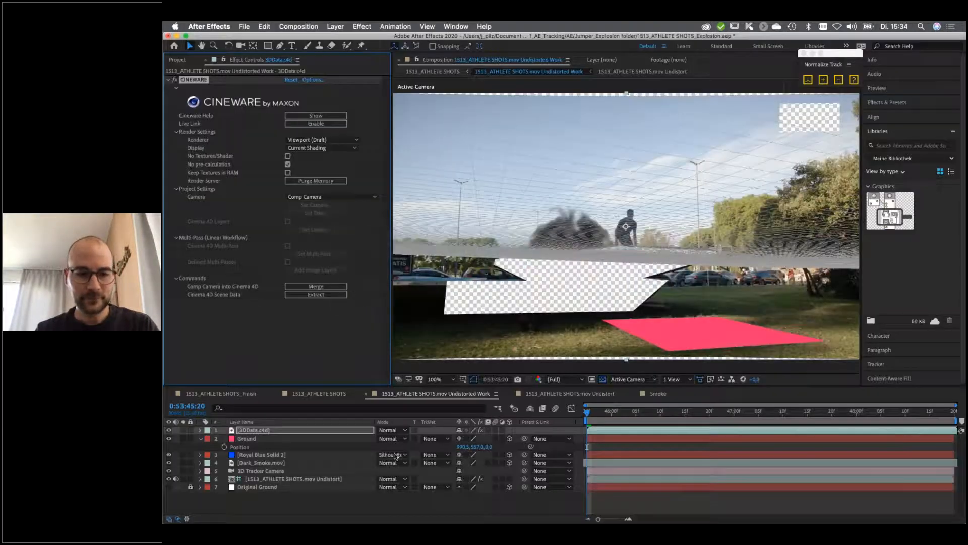
left_click(478, 446)
key("super+c")
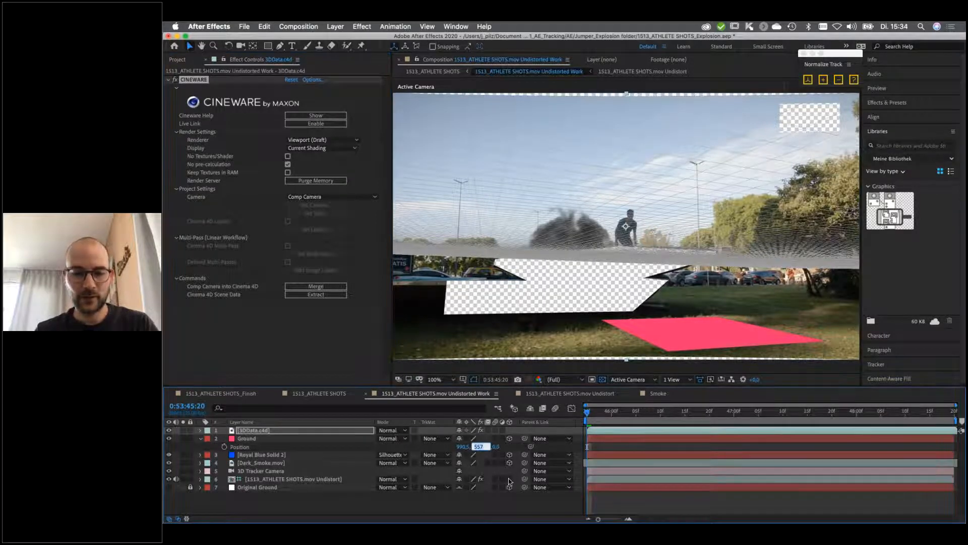
key("super+Tab")
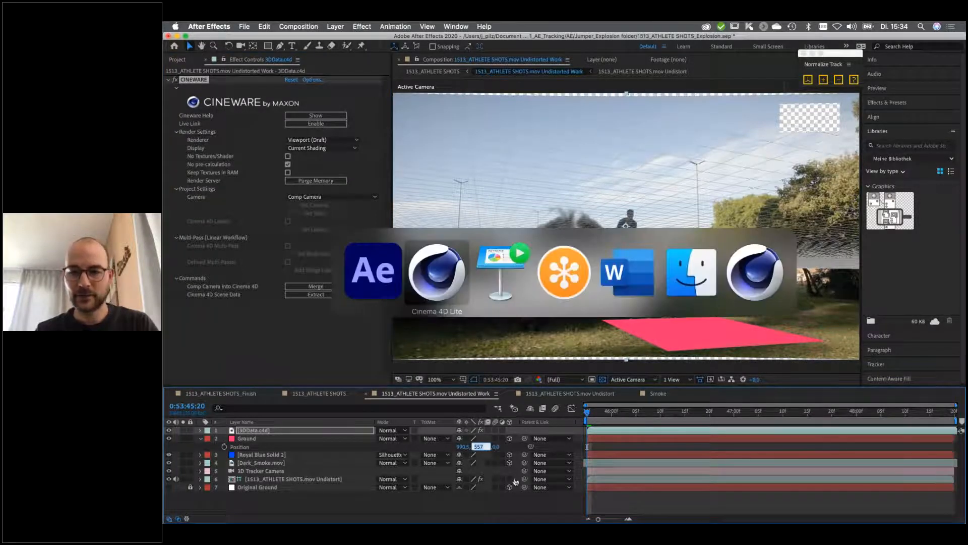
key("super+v")
key("Return")
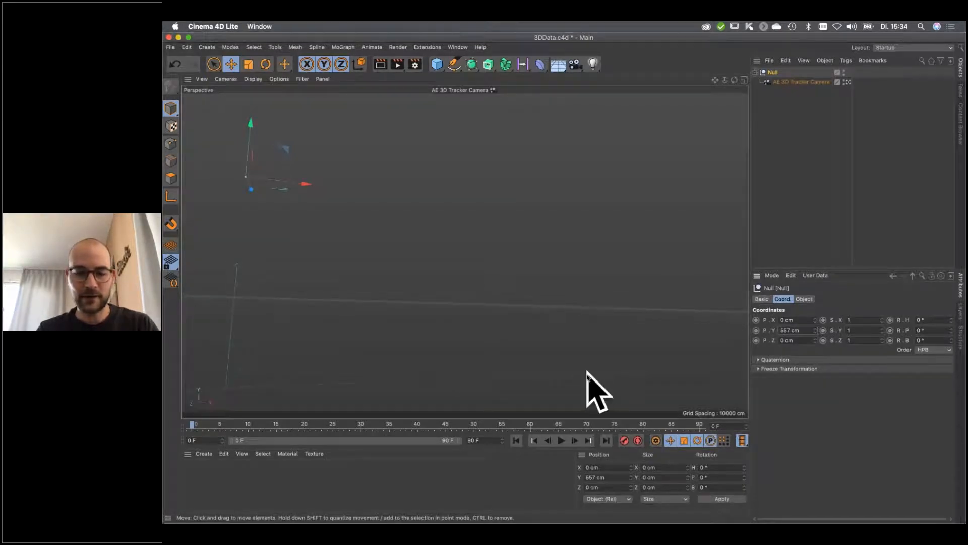
Look up the Ground layer's X position in After Effects, set the Null's X position to -990.5 cm in Cinema 4D Lite, and preview the camera motion
key("super+Tab")
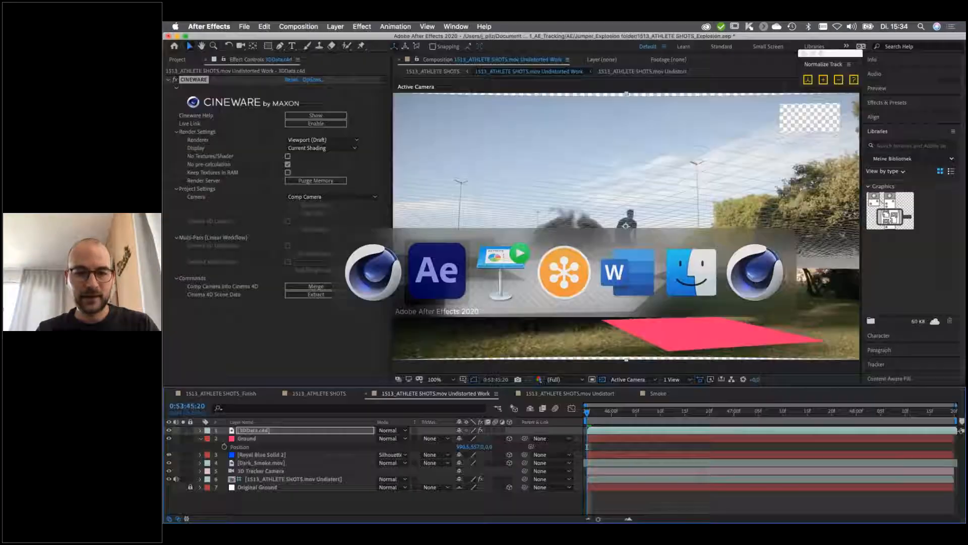
left_click(466, 447)
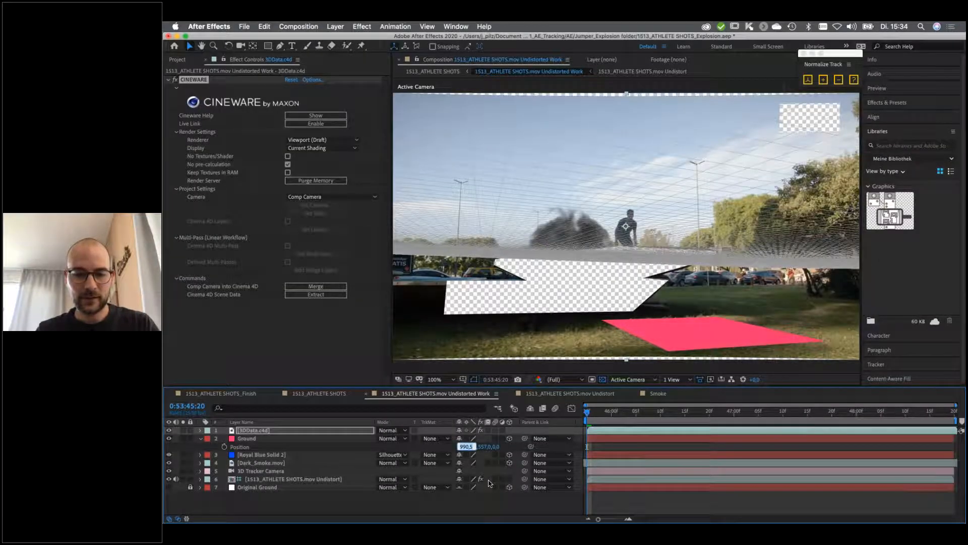
key("super+Tab")
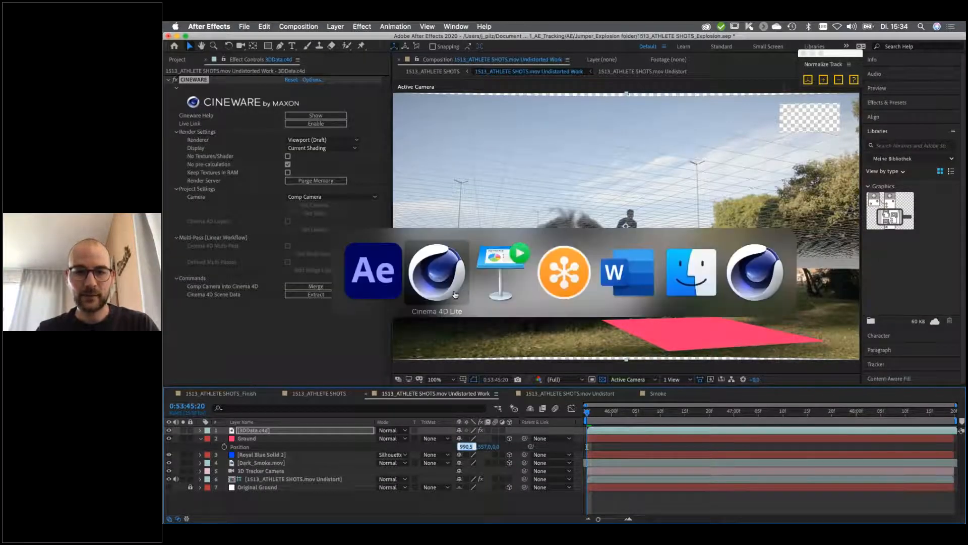
left_click(455, 295)
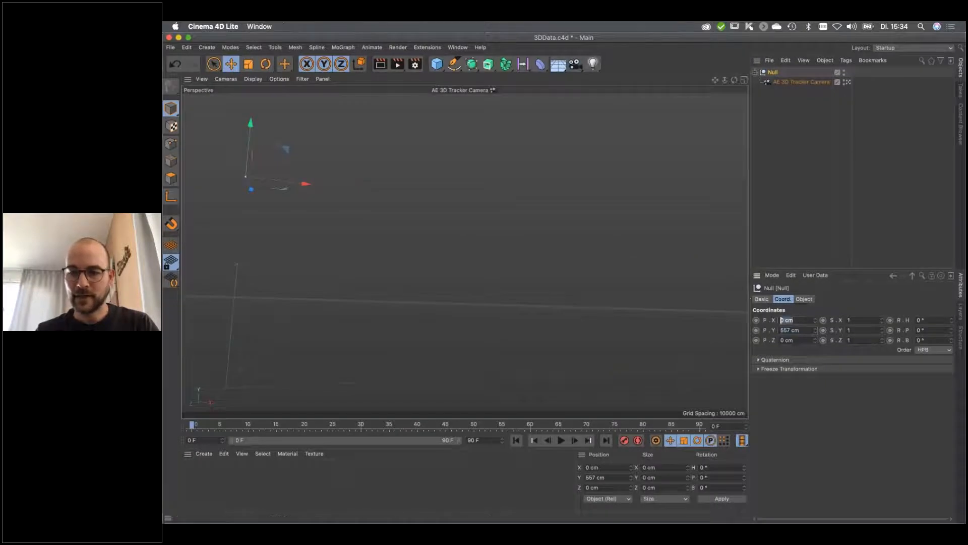
type("-990.5")
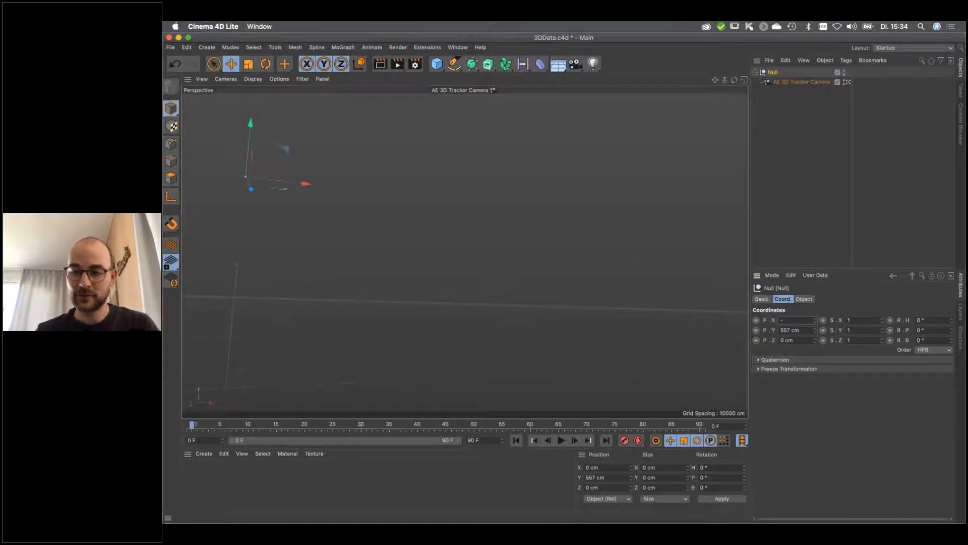
key("Return")
key("F8")
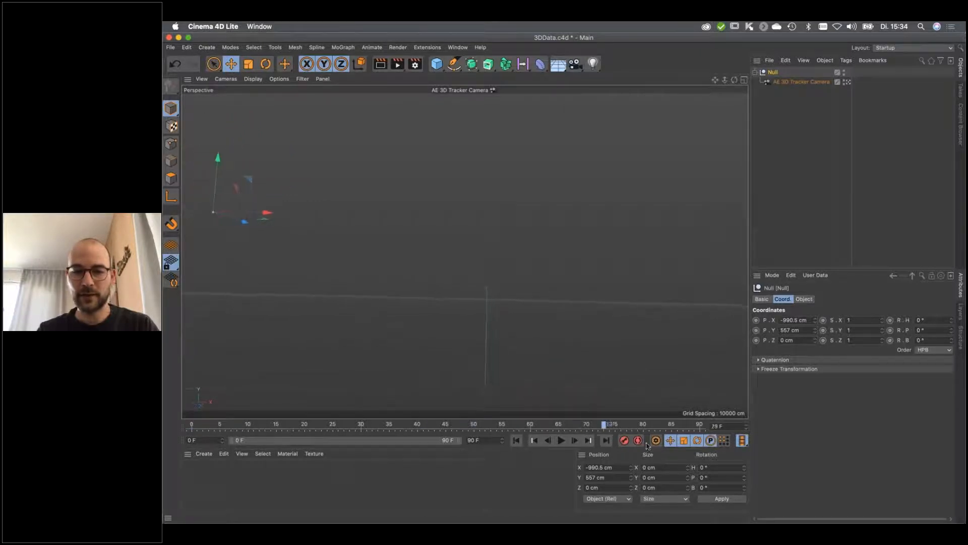
left_click(591, 443)
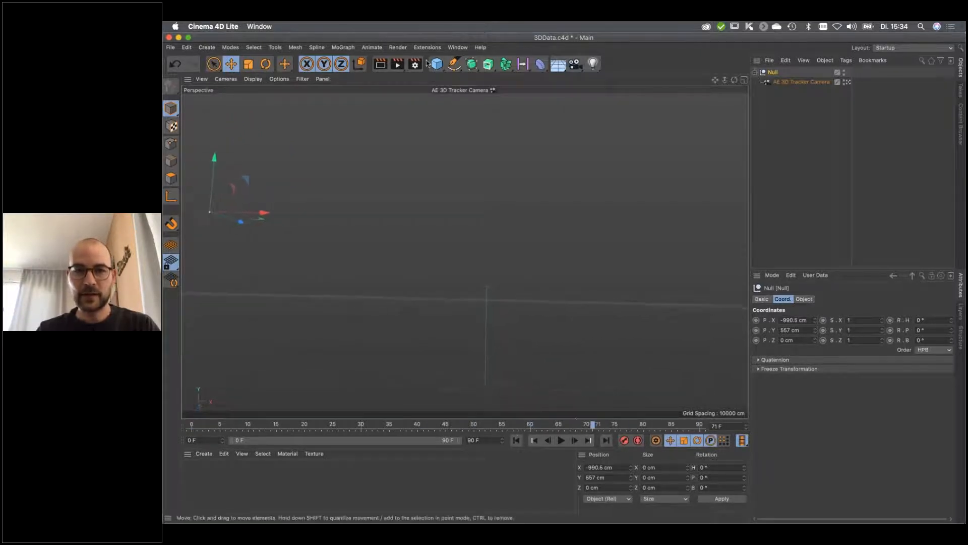
Add a Cube with its Y position at 100 cm and save the 3DData.c4d project, accepting the newer file version
left_click(437, 64)
left_click(801, 330)
type("100")
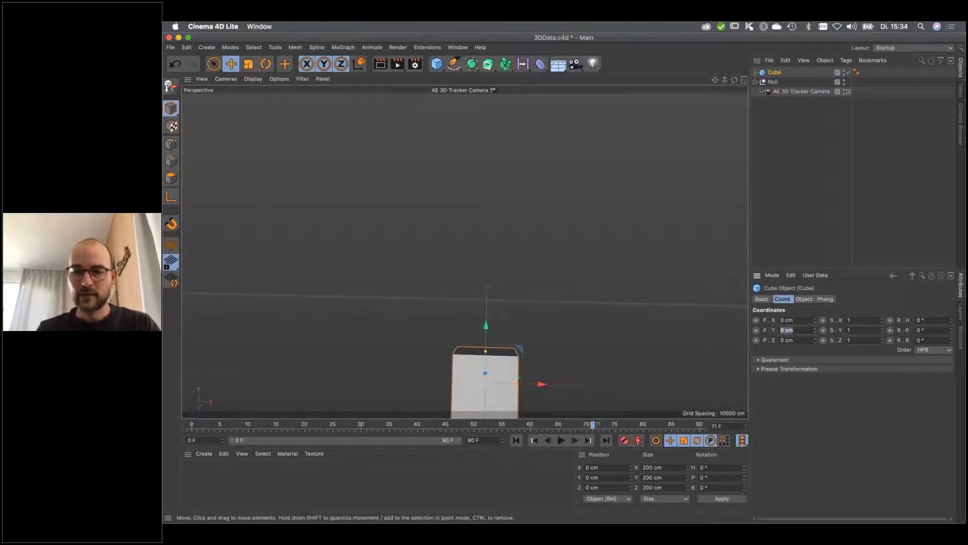
key("Return")
key("super+s")
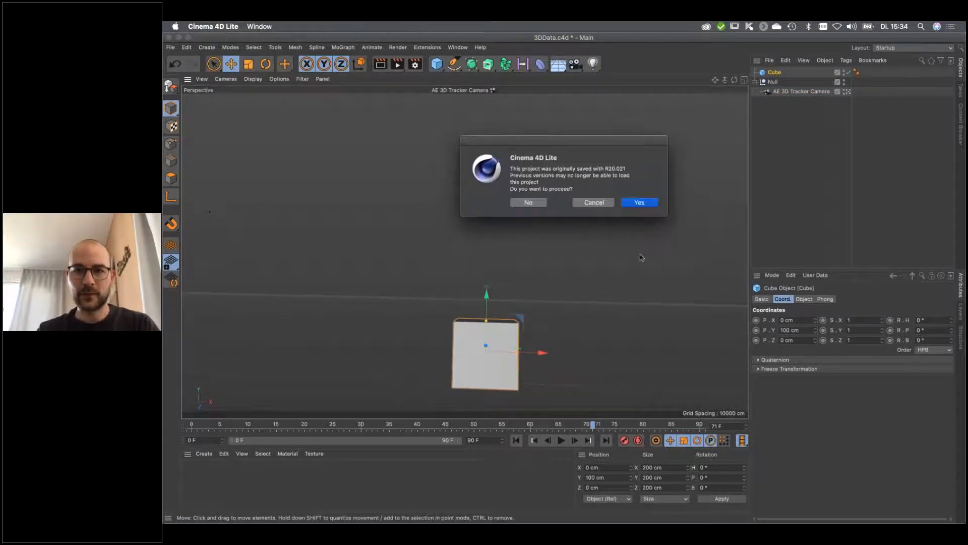
left_click(646, 204)
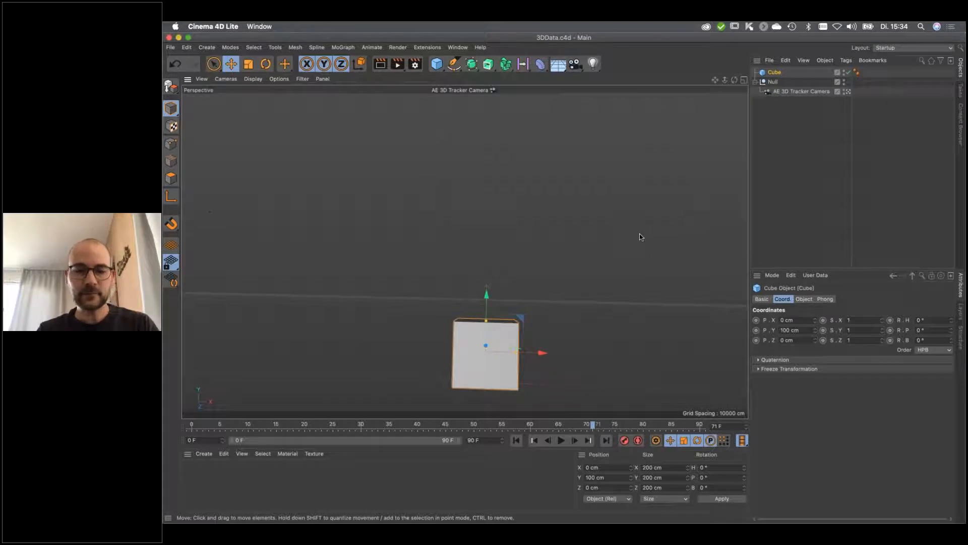
Switch to After Effects and set the Cineware camera of the 3DData.c4d layer to Cinema 4D Camera
key("super+Tab")
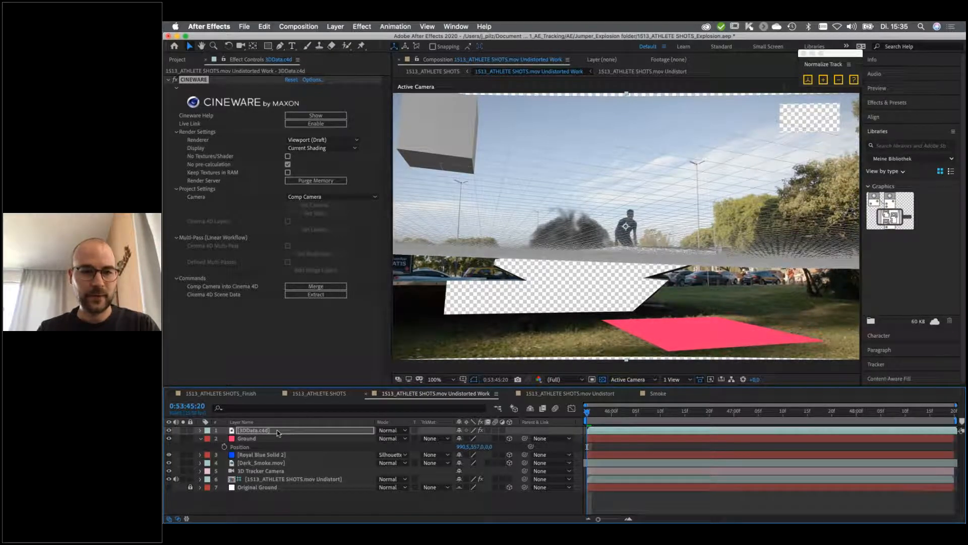
left_click(314, 197)
left_click(314, 206)
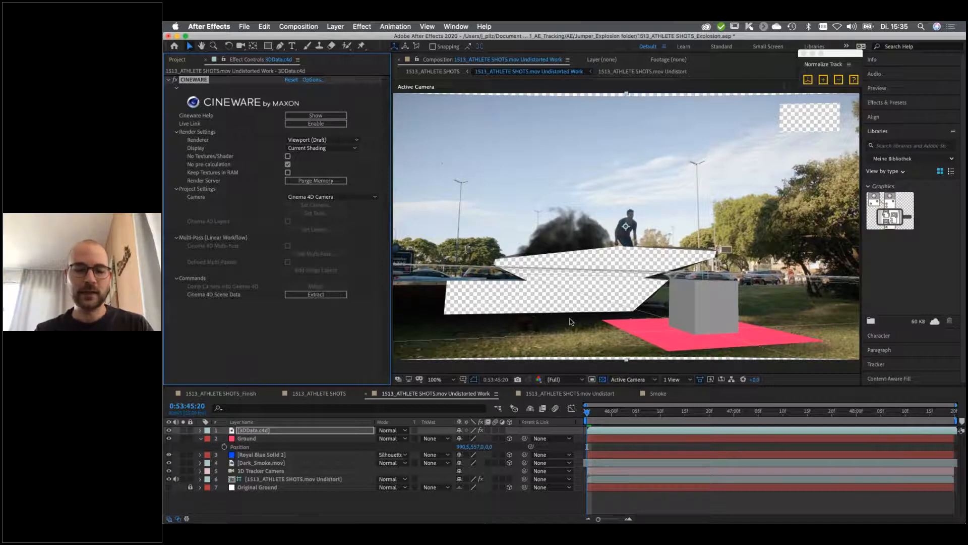
Switch to the full Cinema 4D application and change its interface layout to Motion Tracker
key("super+Tab")
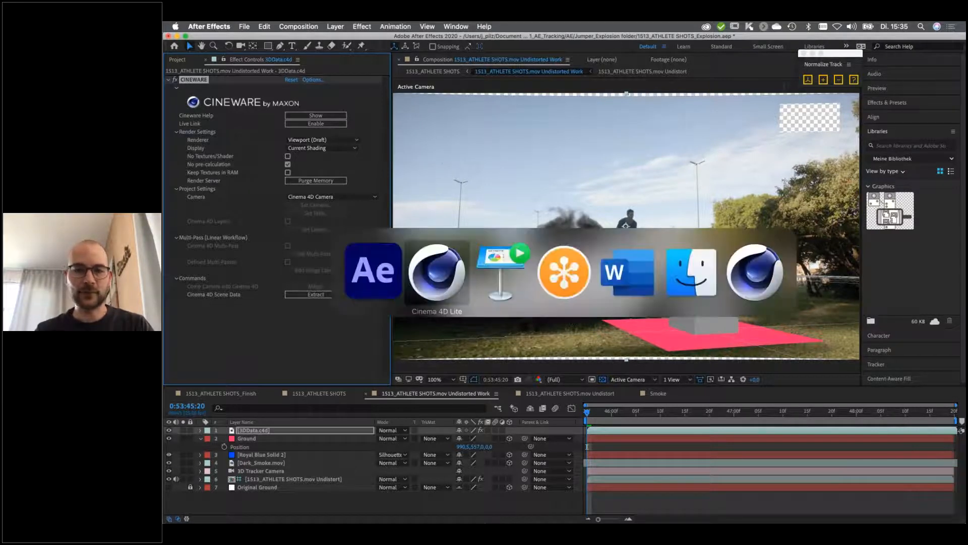
left_click(752, 284)
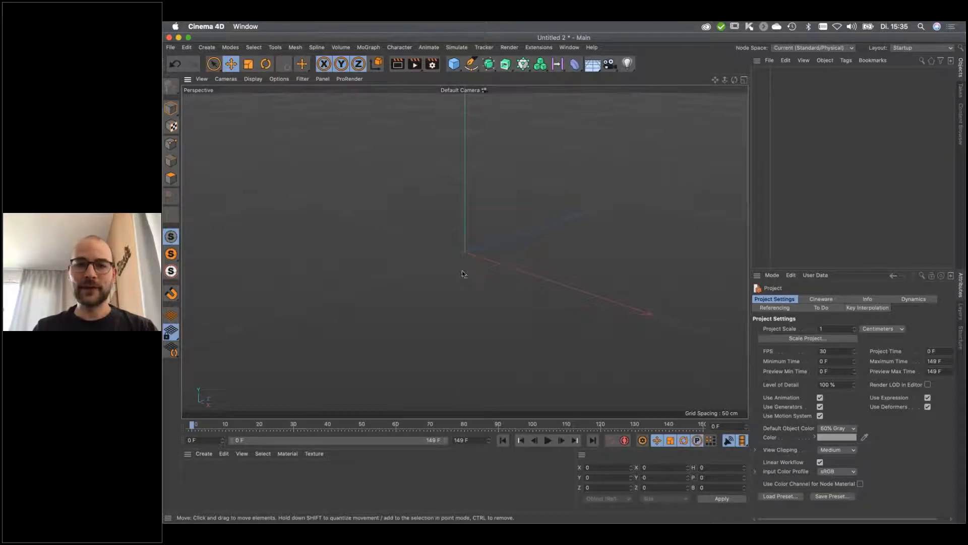
left_click(484, 48)
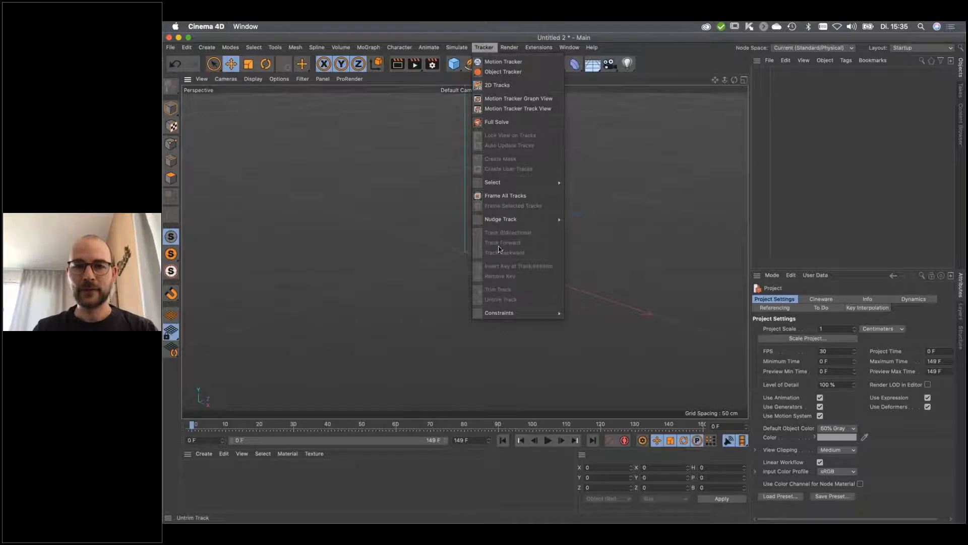
left_click(882, 79)
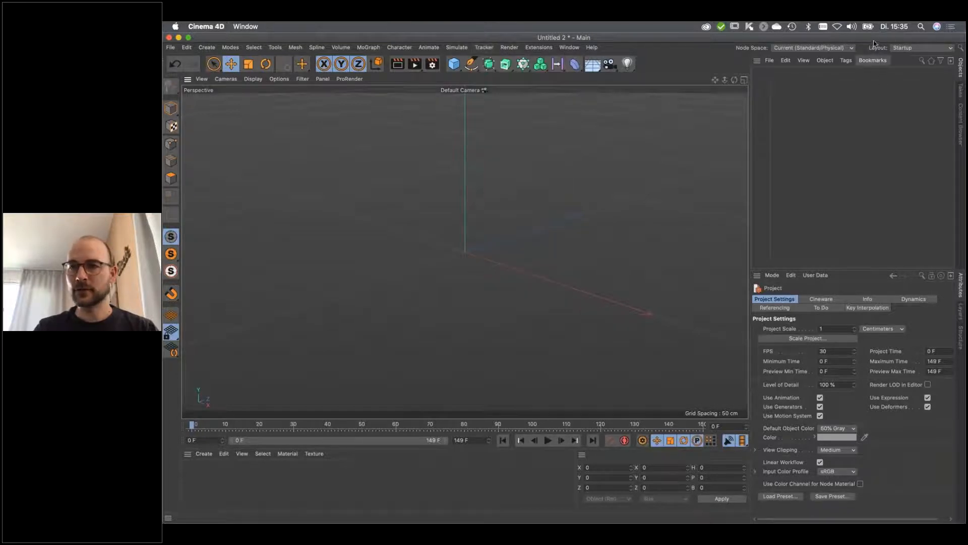
left_click(920, 48)
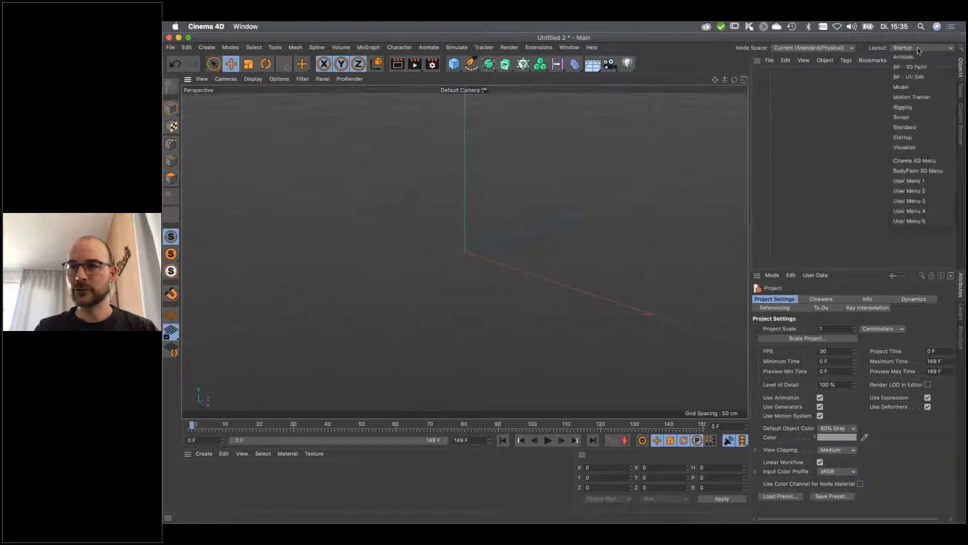
left_click(918, 97)
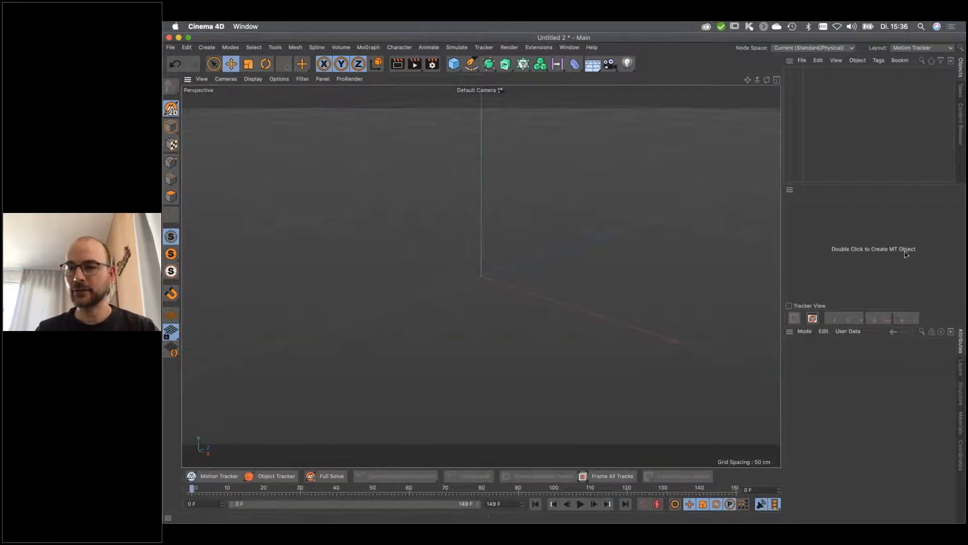
Create a Motion Tracker object and load the image sequence starting with Wall_00000.jpg as its footage
double_click(867, 250)
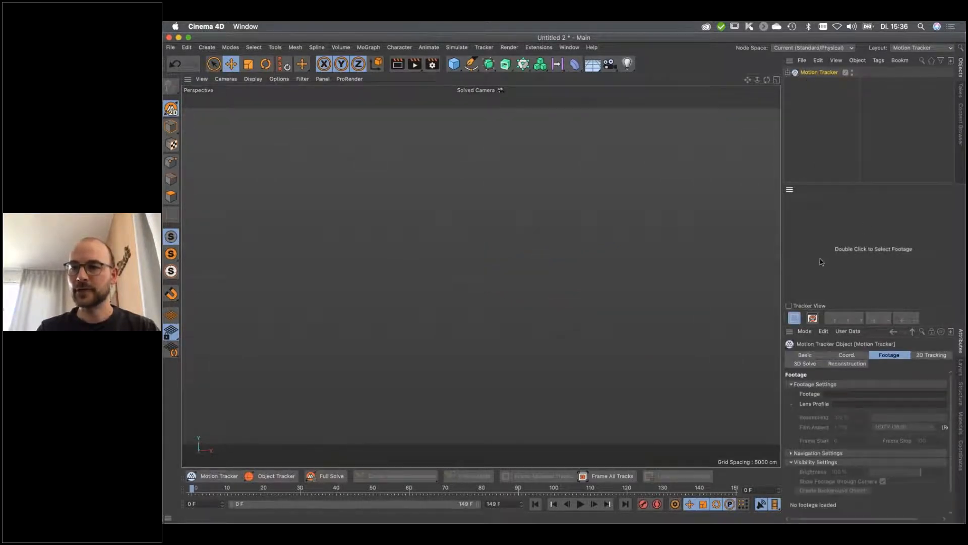
double_click(867, 250)
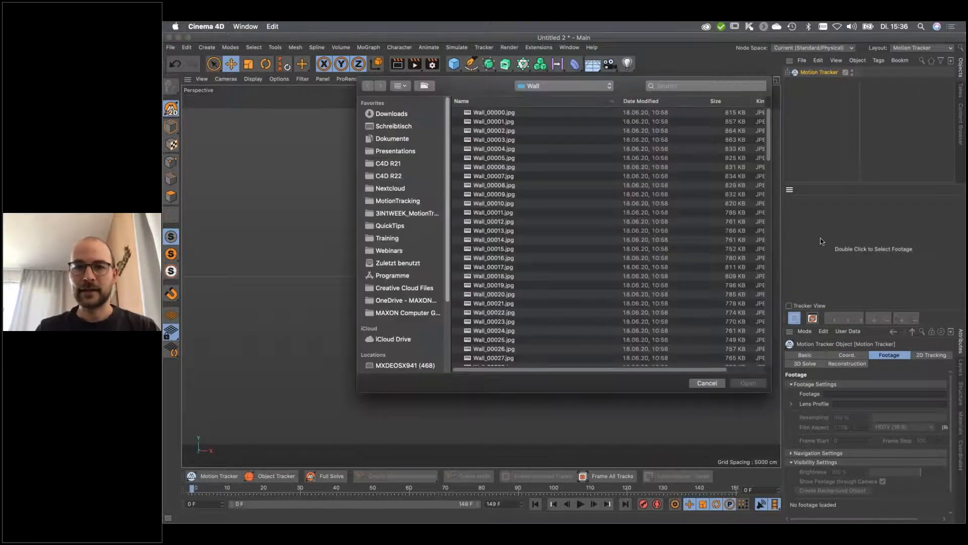
left_click(483, 113)
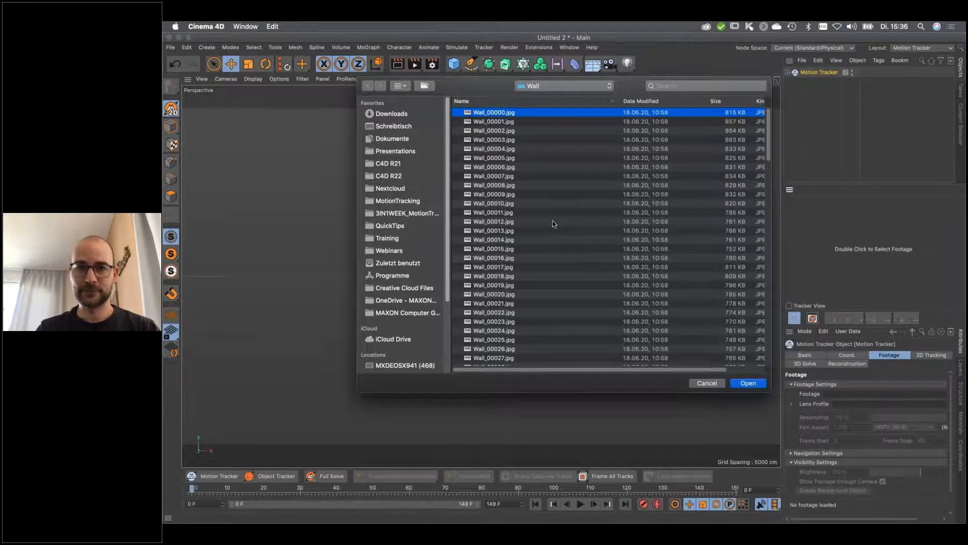
left_click(748, 383)
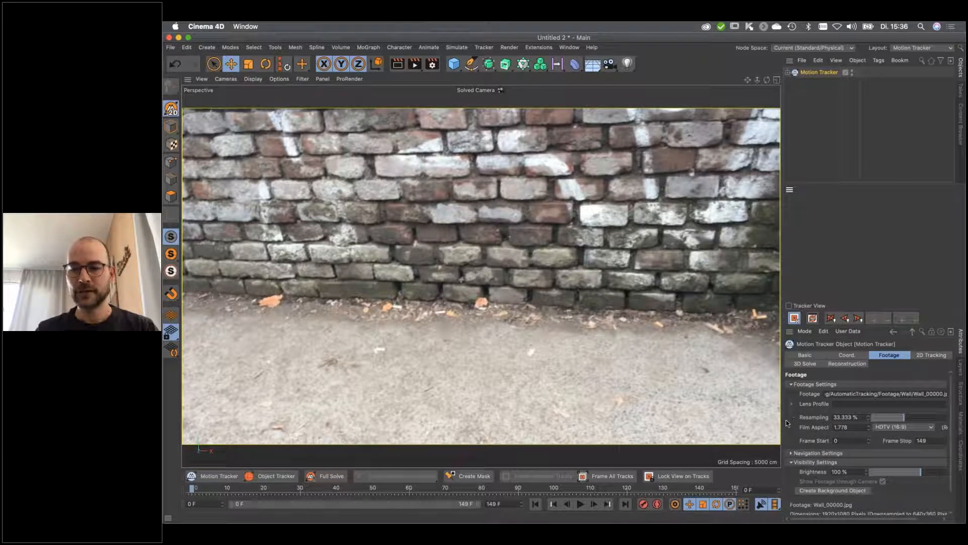
Widen the attributes area and look through the Motion Tracker's 2D Tracking, 3D Solve and Reconstruction settings
key("F8")
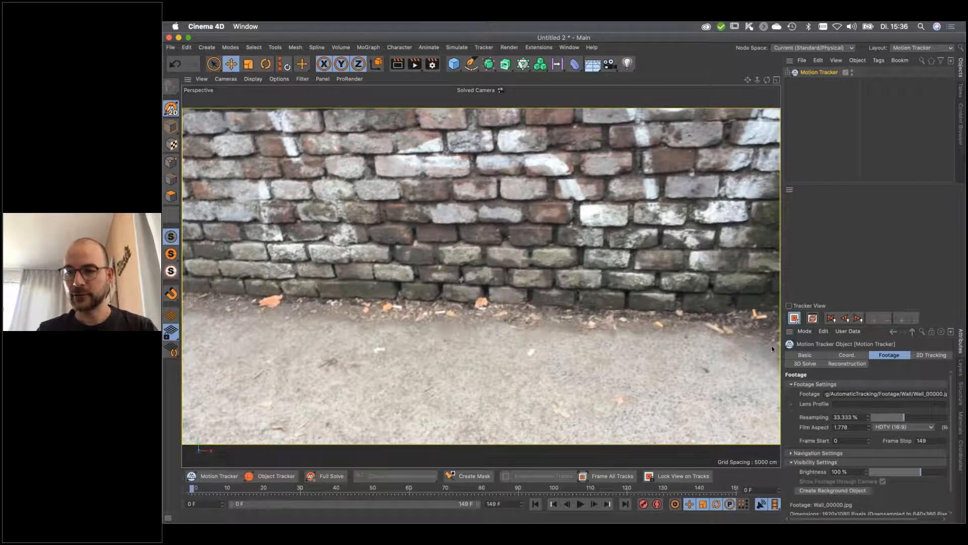
left_click_drag(782, 344, 692, 343)
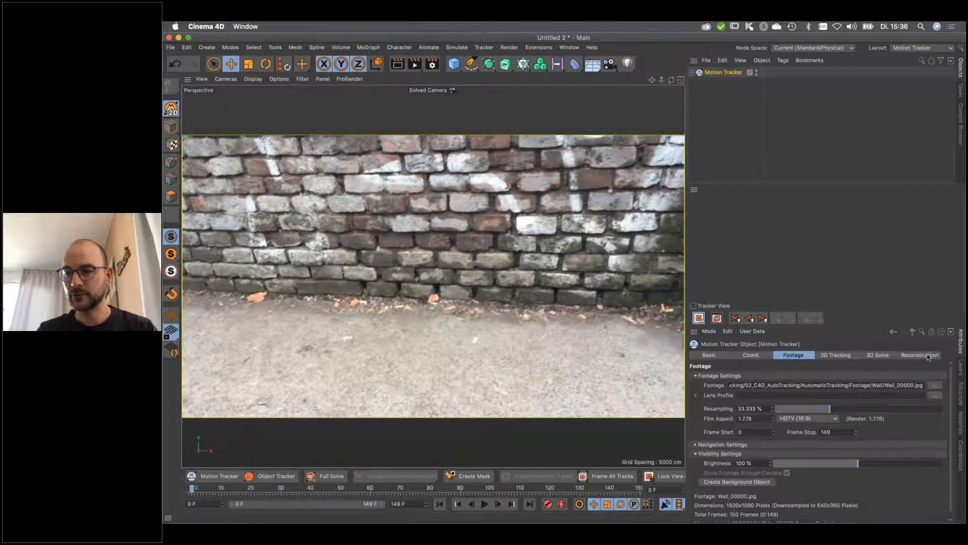
left_click(835, 357)
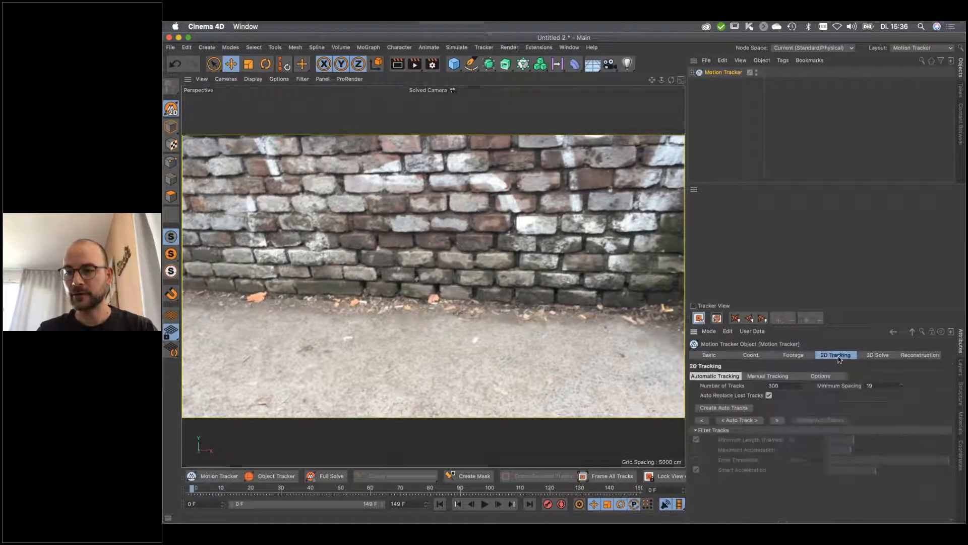
left_click(881, 357)
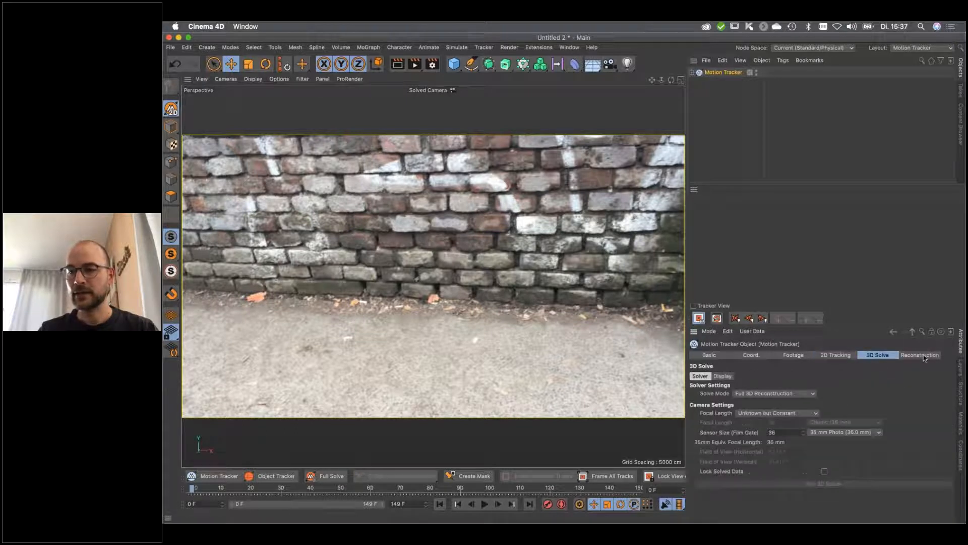
left_click(921, 356)
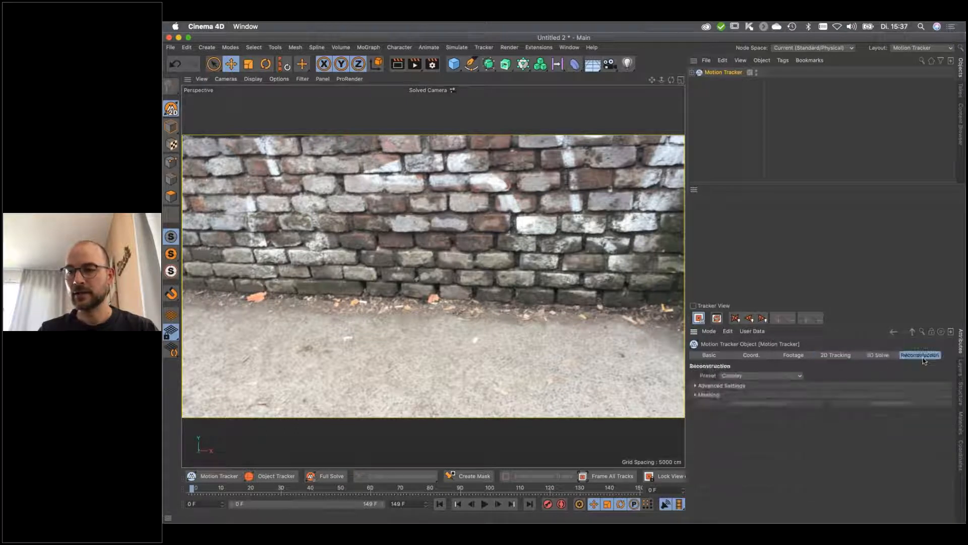
Set the Motion Tracker's footage resampling to 50 %
left_click(799, 356)
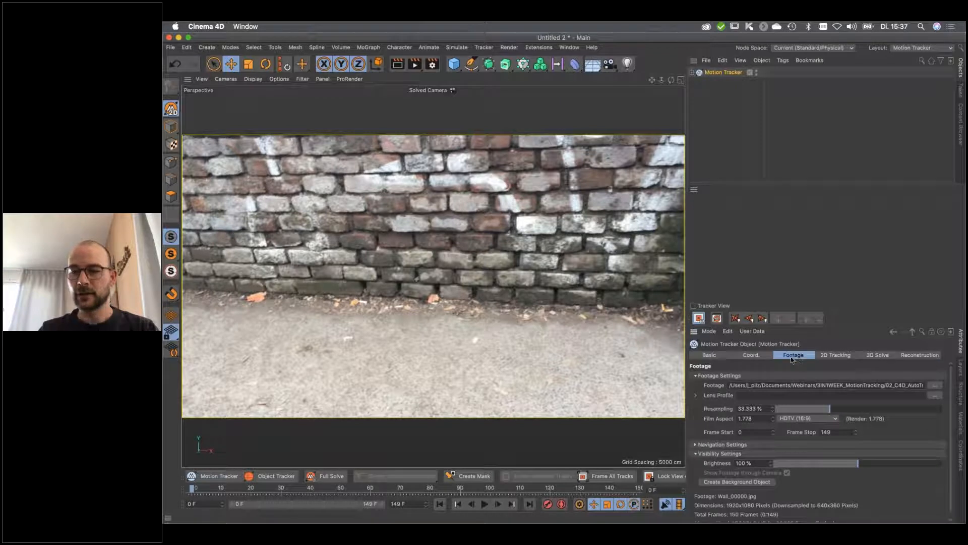
left_click(766, 408)
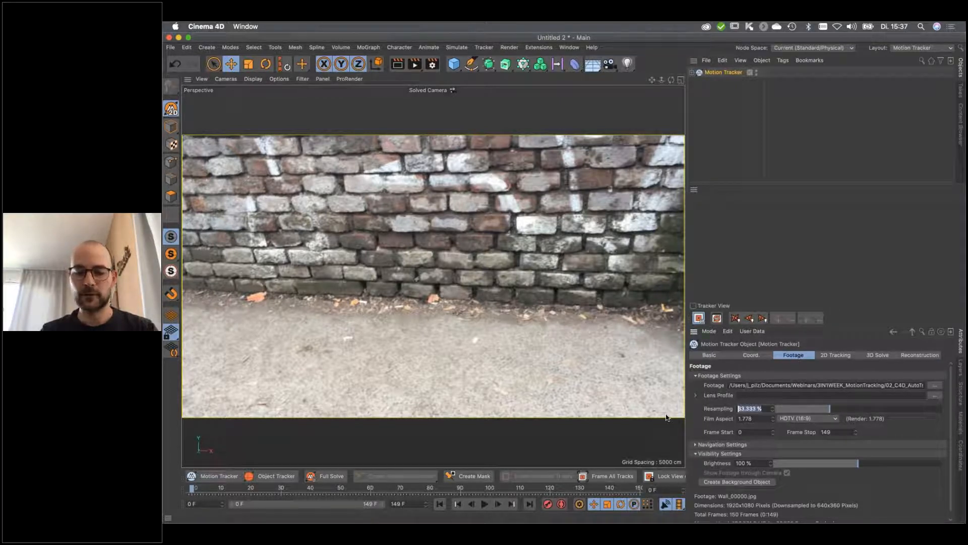
type("50")
key("Return")
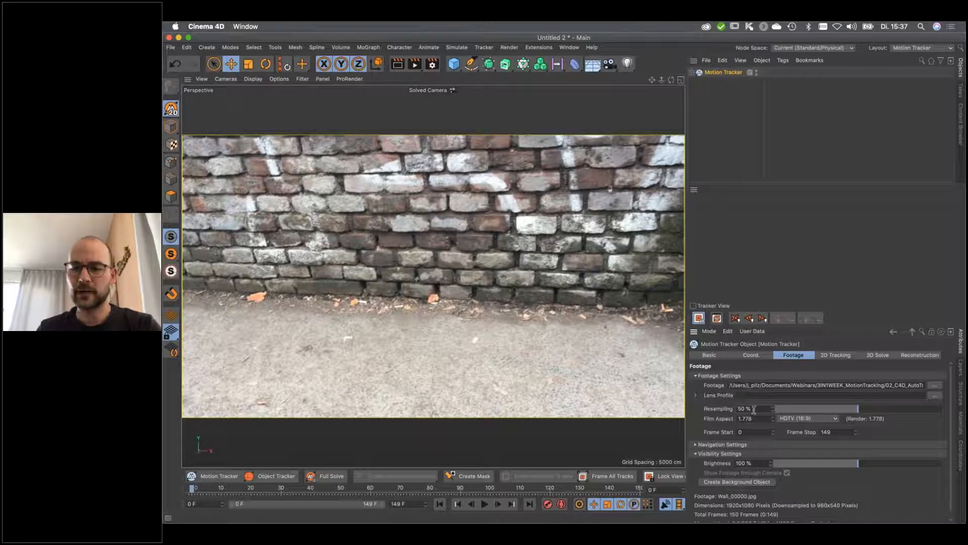
Play the wall footage to check how it runs at the new resampling, and stop playback at frame 87
left_click(484, 503)
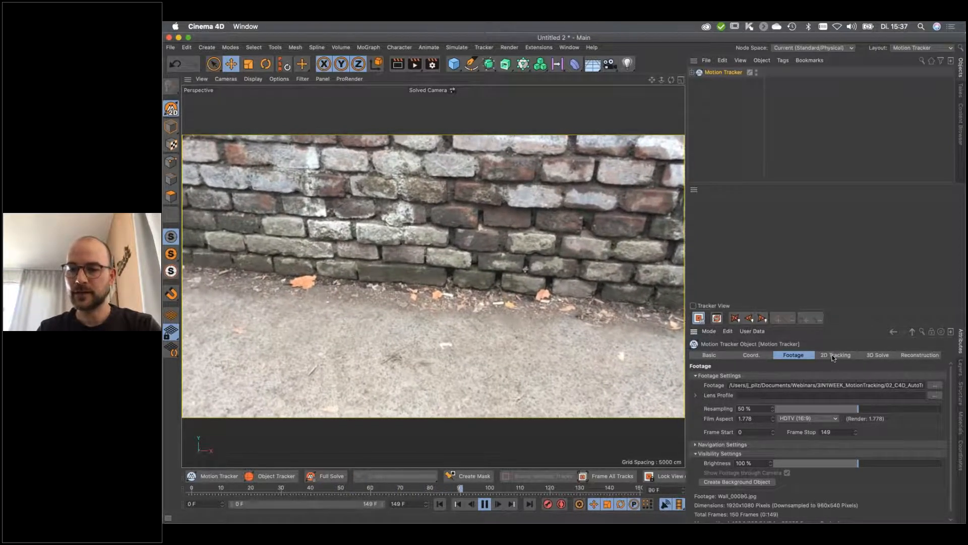
left_click(832, 357)
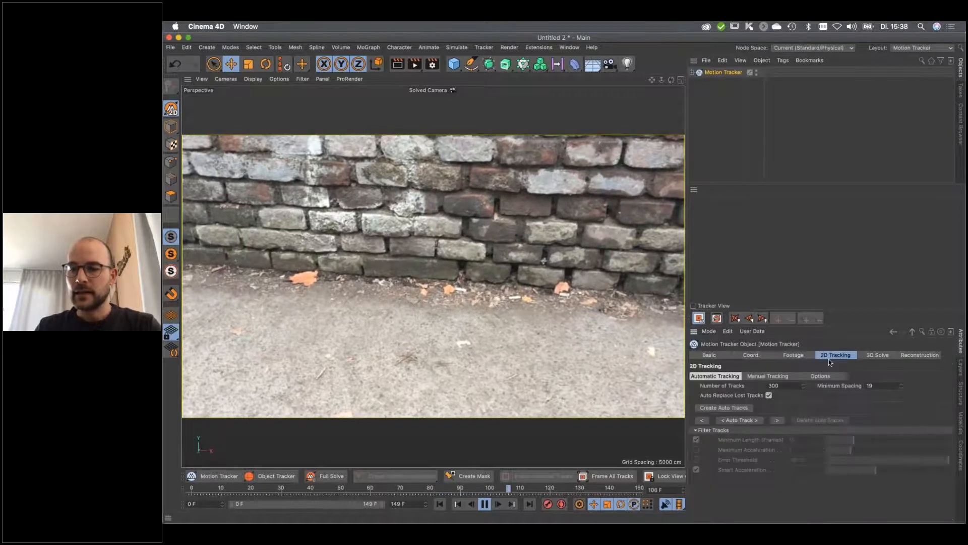
left_click(784, 356)
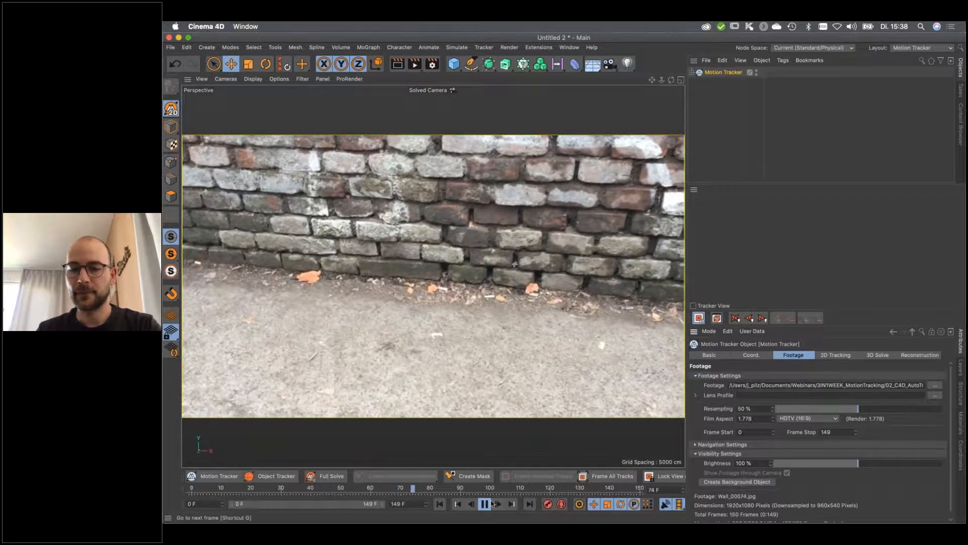
key("F8")
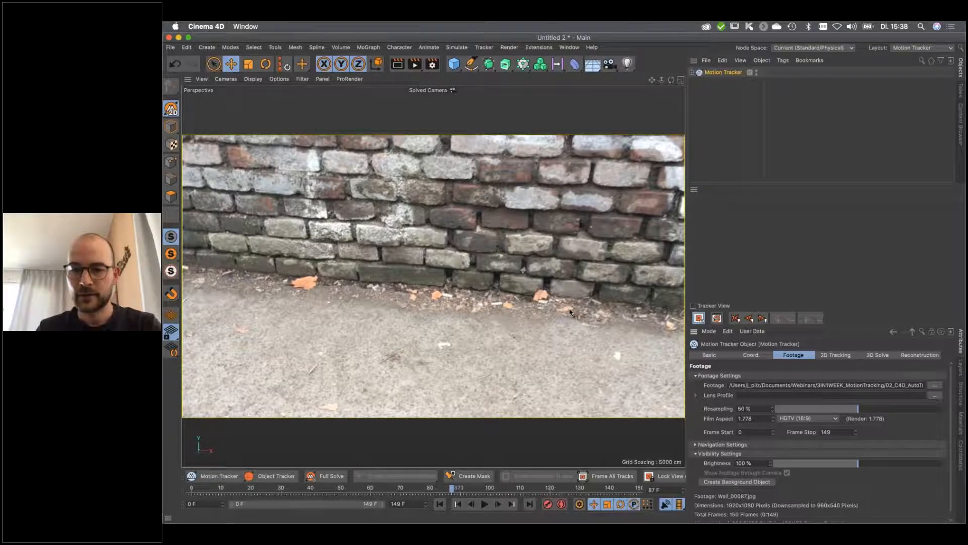
Auto-track the wall footage in both directions with 300 tracks and scrub the timeline to frame 74 to inspect the tracks
left_click(834, 356)
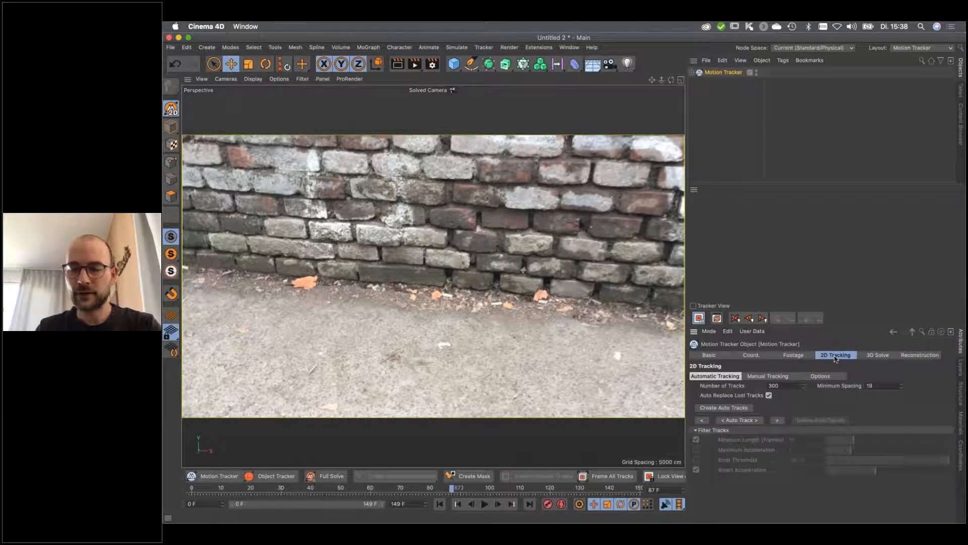
left_click(731, 420)
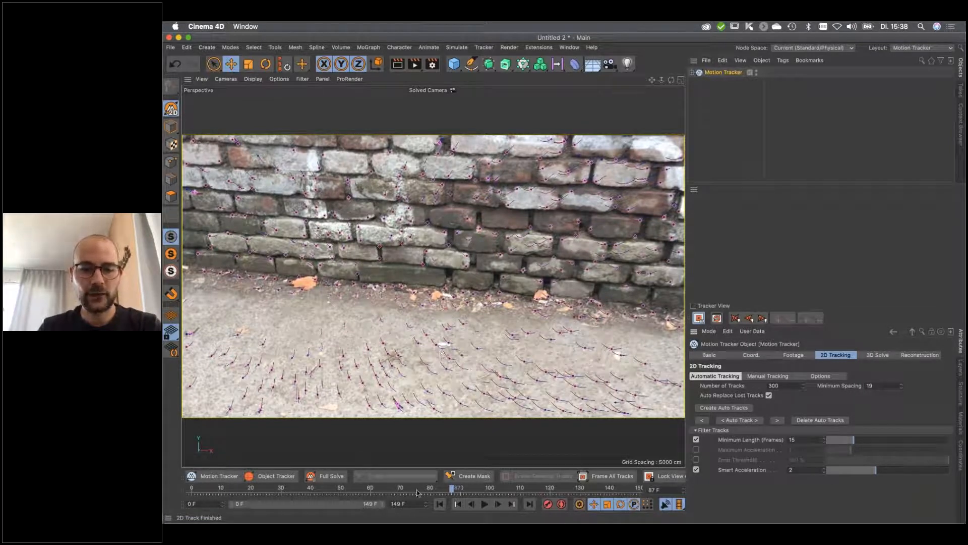
left_click_drag(411, 489, 414, 469)
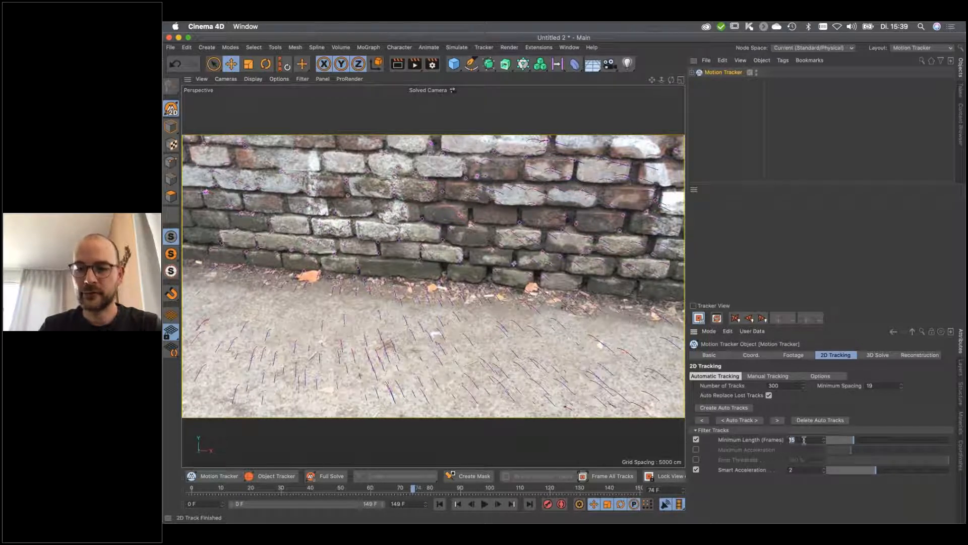
left_click(749, 485)
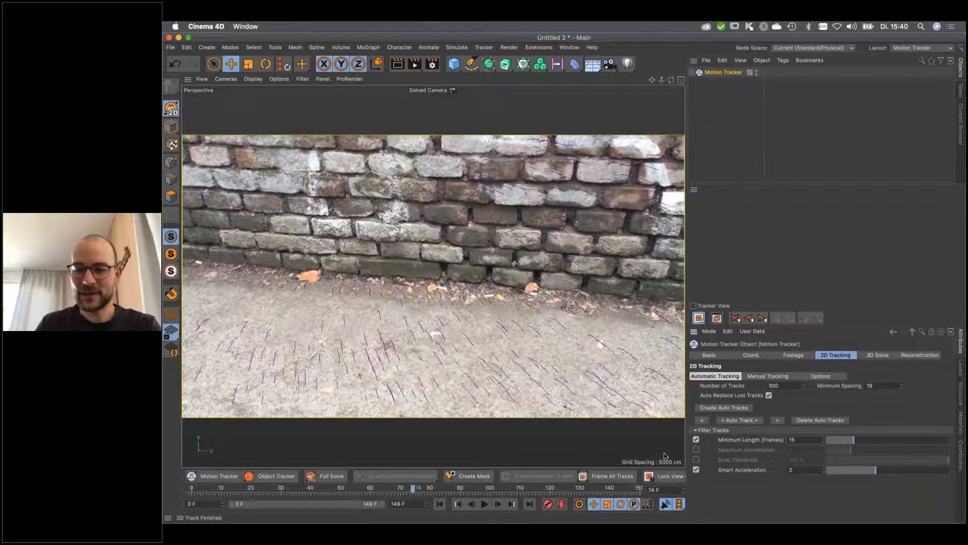
Enable the Error Threshold filter for the auto tracks, try it at 10 %, and settle on 15 %
left_click(696, 460)
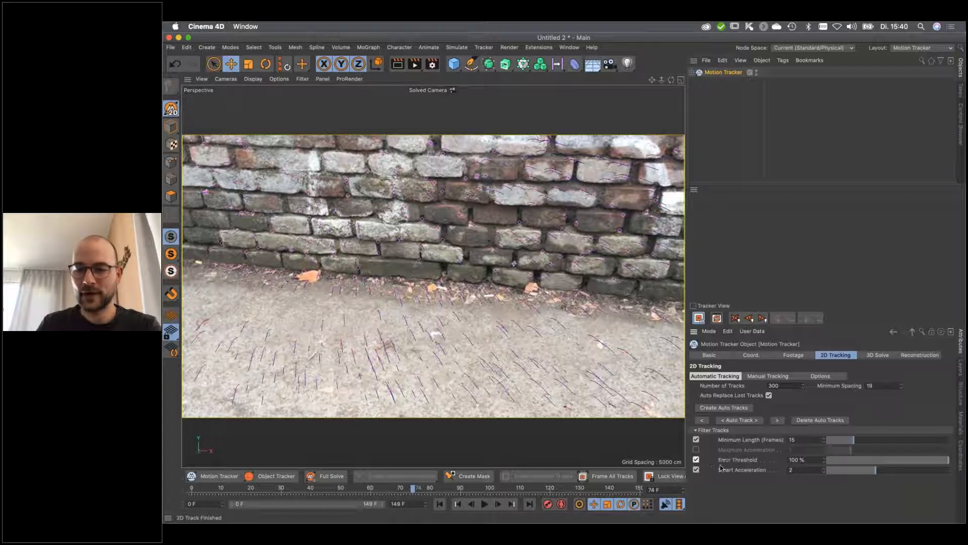
double_click(794, 460)
type("10")
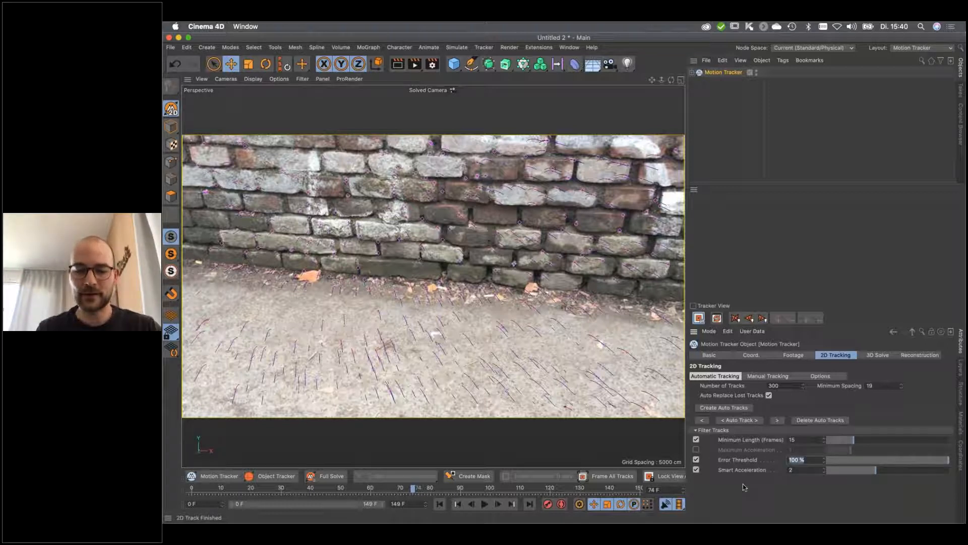
key("Return")
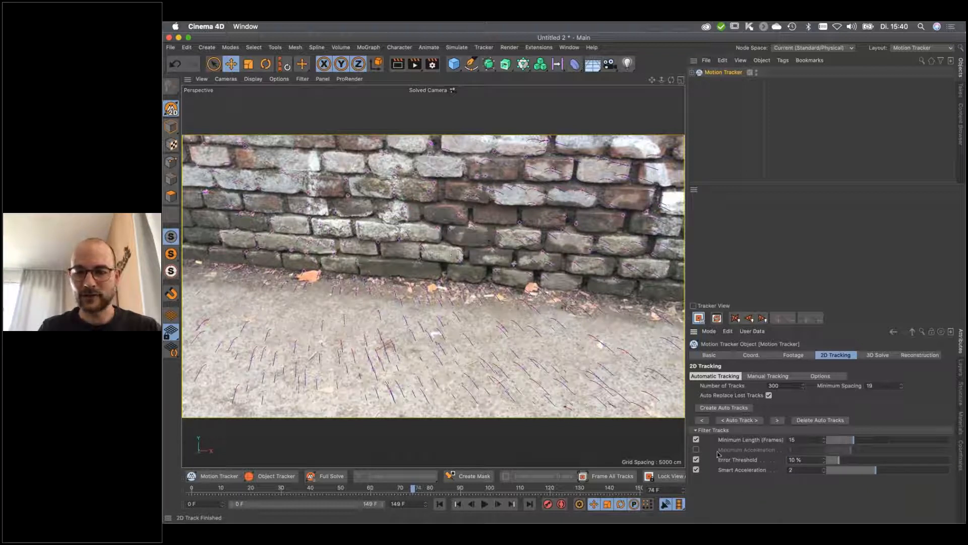
left_click(790, 459)
type("15")
key("Return")
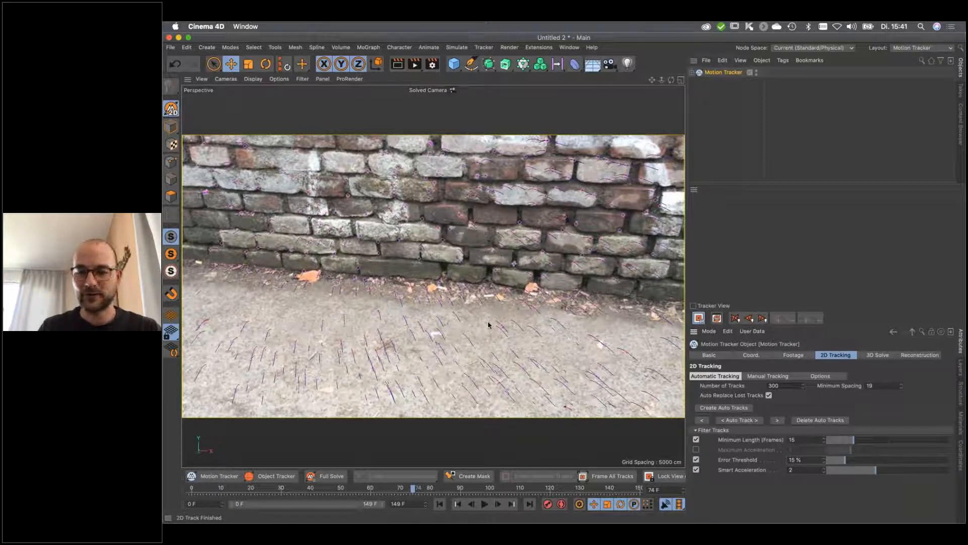
Open the Motion Tracker Graph View and survey the frame ranges of all the auto tracks
left_click(877, 355)
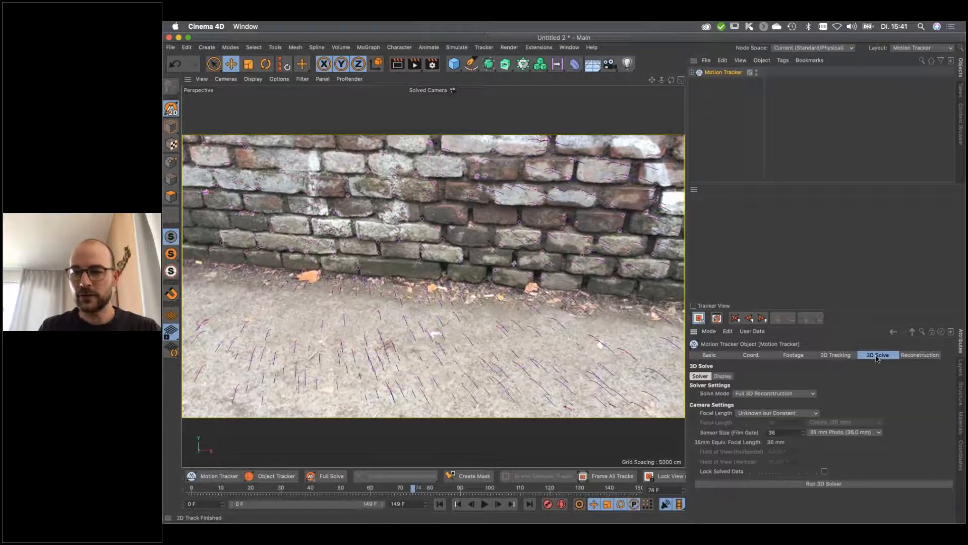
left_click(837, 359)
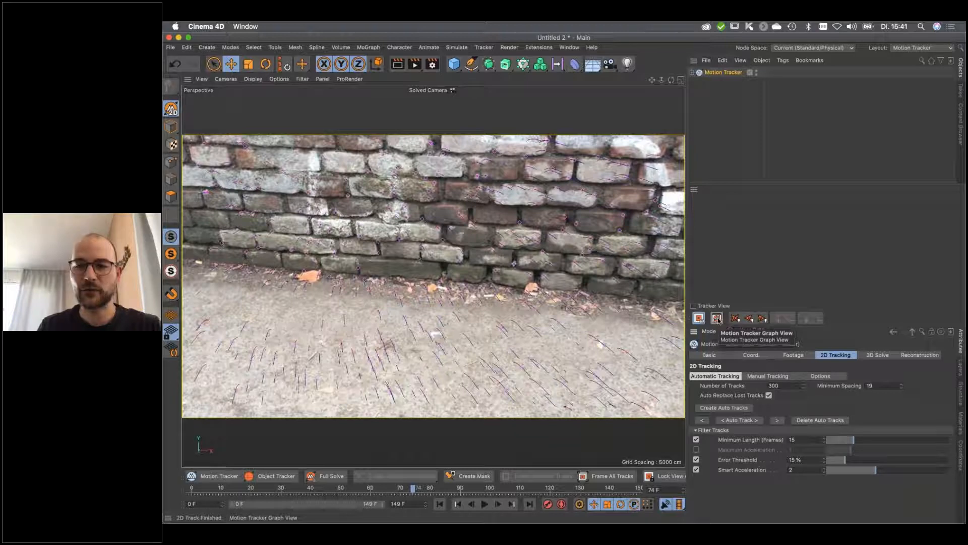
left_click(717, 319)
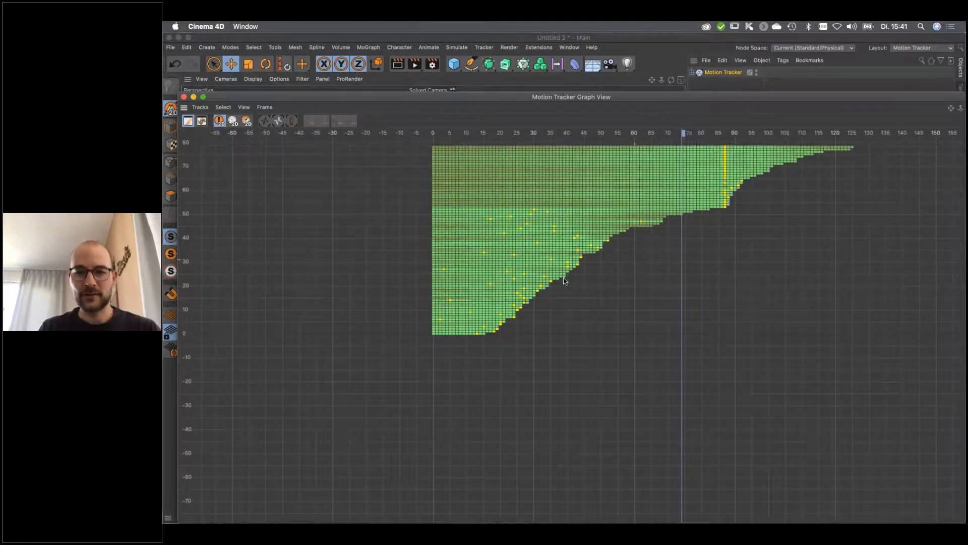
scroll(563, 281, "up", 5)
scroll(560, 281, "down", 6)
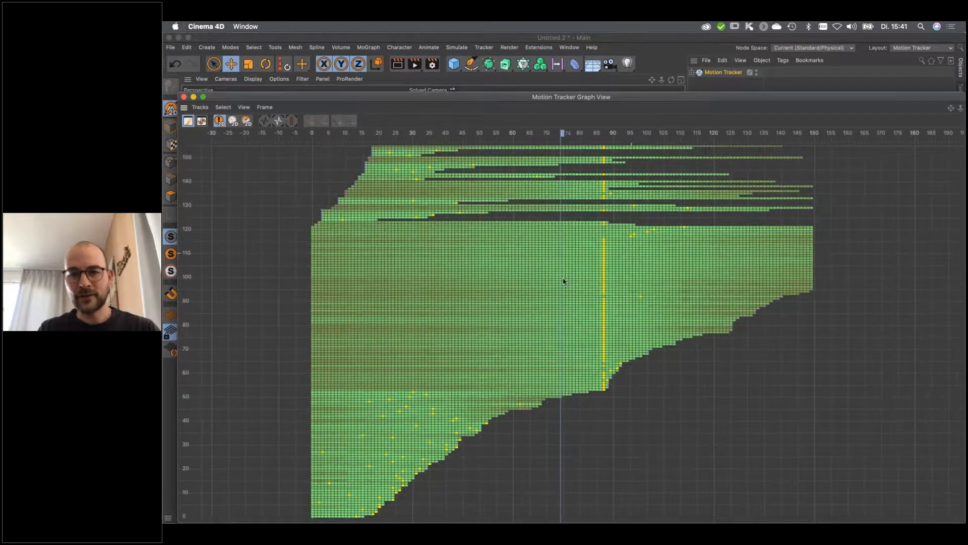
scroll(564, 280, "up", 10)
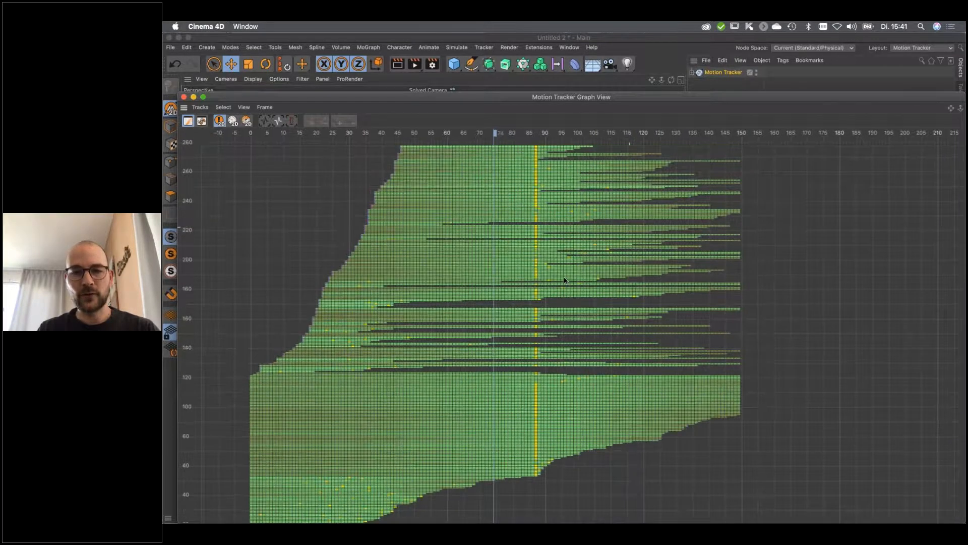
scroll(574, 222, "up", 10)
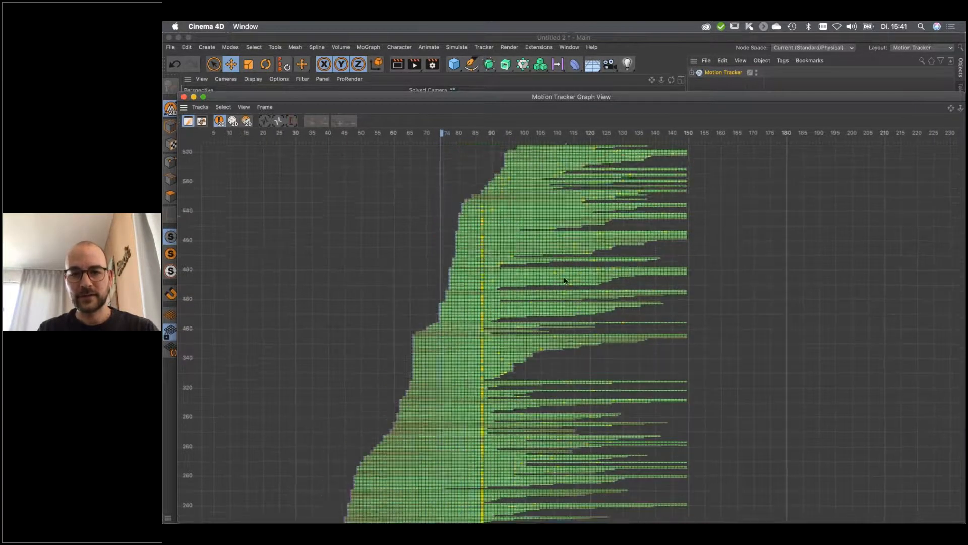
scroll(563, 274, "down", 8)
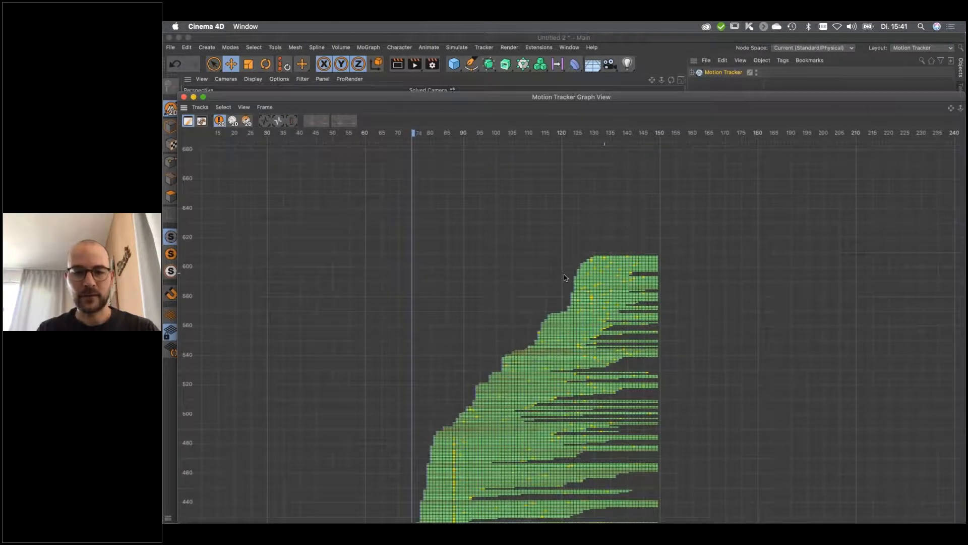
scroll(565, 275, "down", 10)
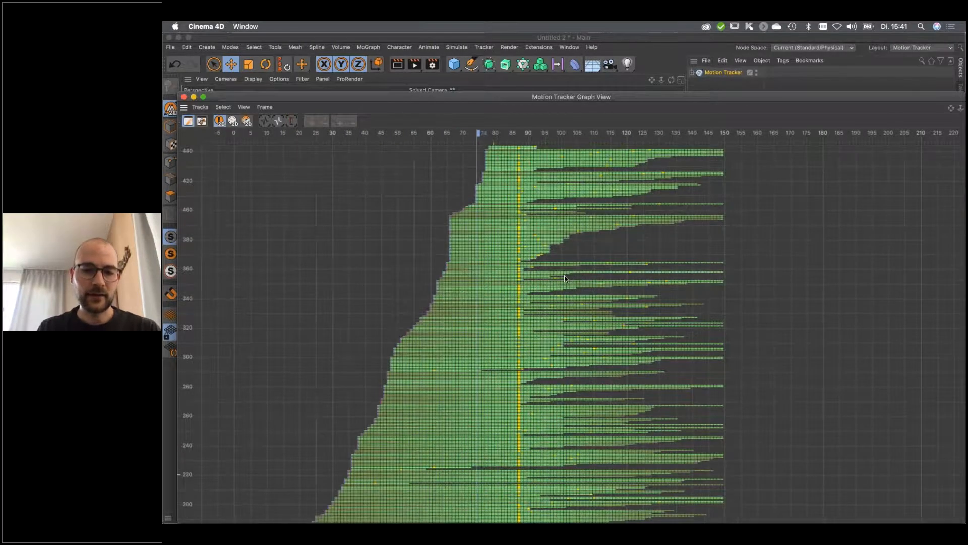
scroll(429, 450, "down", 5)
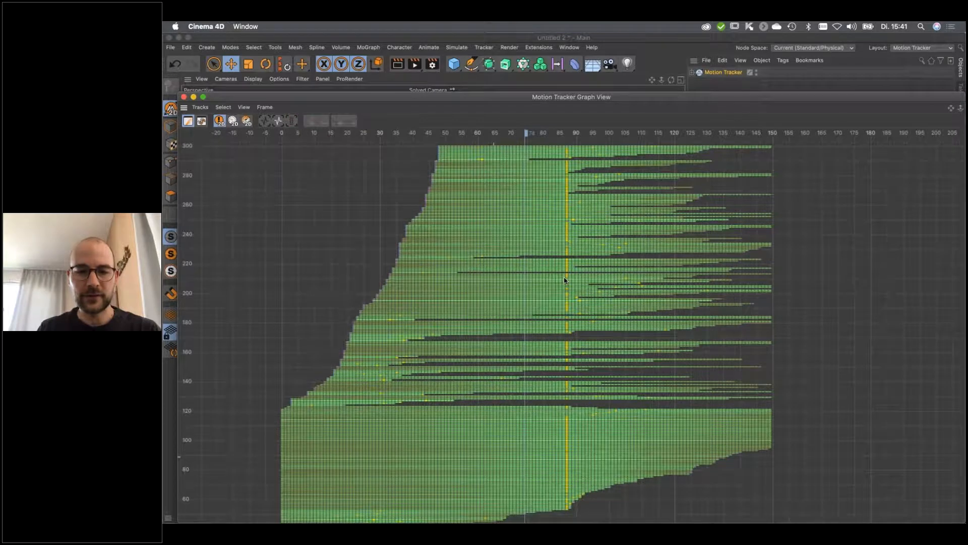
Examine up close the yellow keys at frame 87 and the points where the tracks end in the graph view
scroll(567, 276, "up", 6)
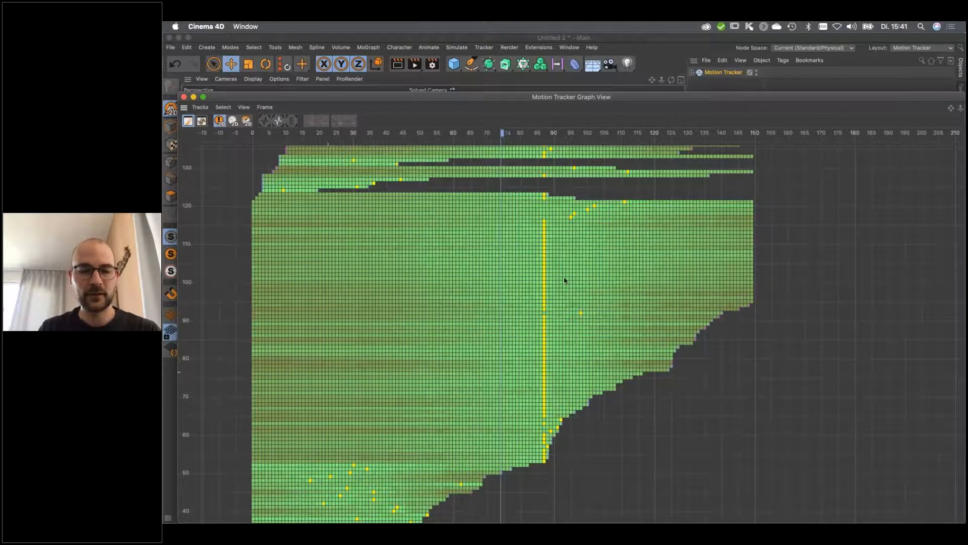
scroll(564, 280, "up", 2)
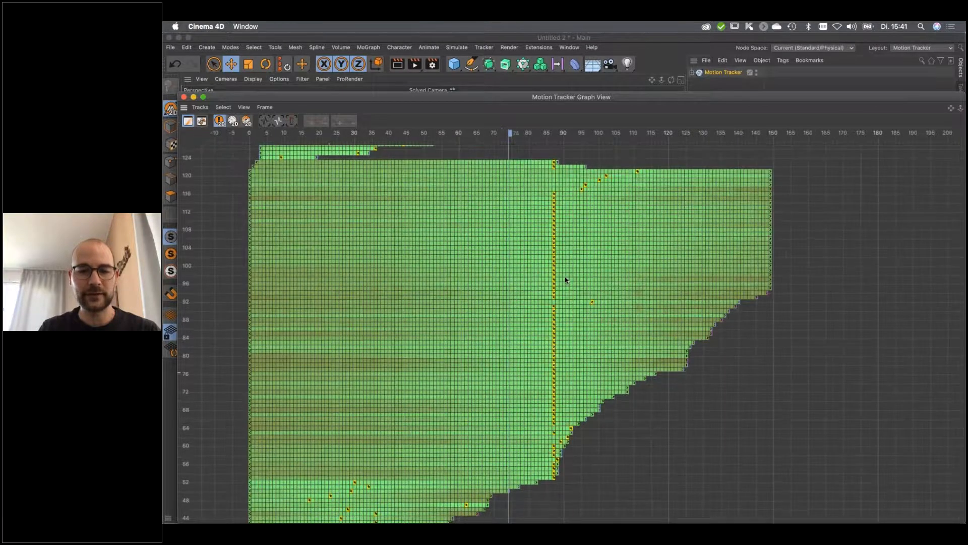
scroll(565, 280, "up", 3)
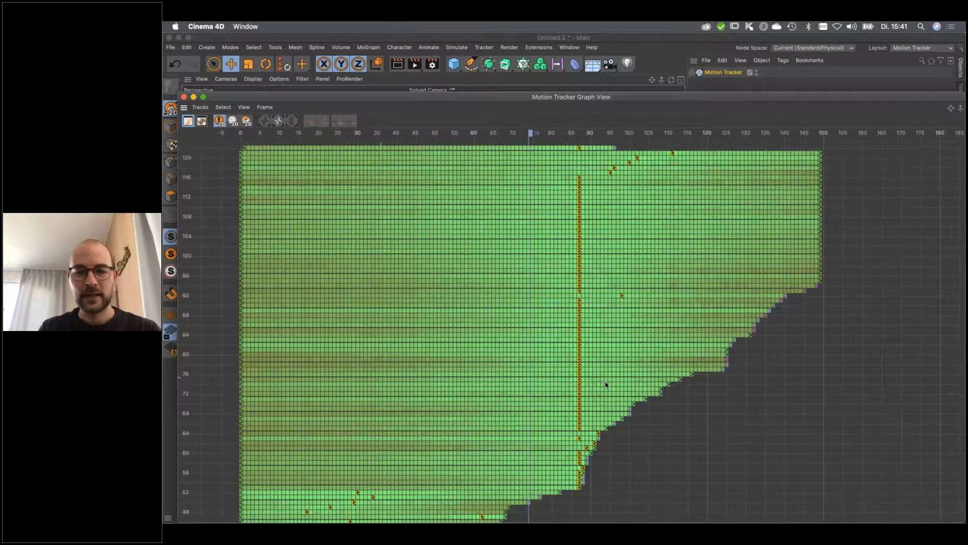
scroll(567, 281, "up", 5)
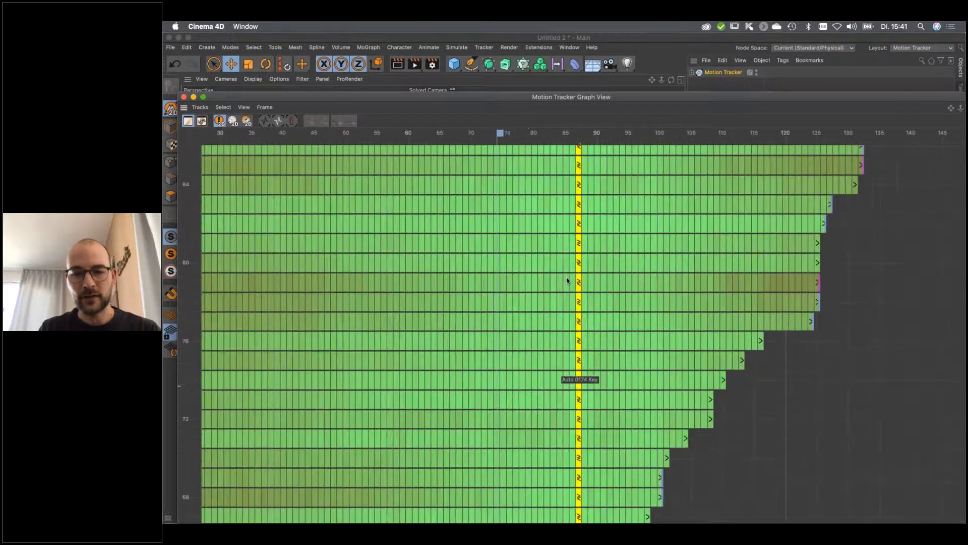
scroll(567, 281, "up", 2)
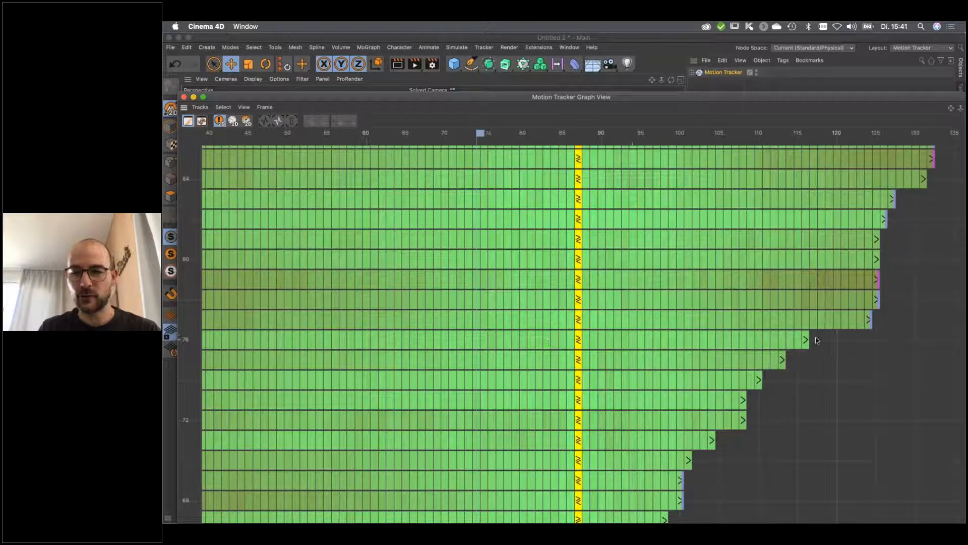
scroll(563, 281, "down", 3)
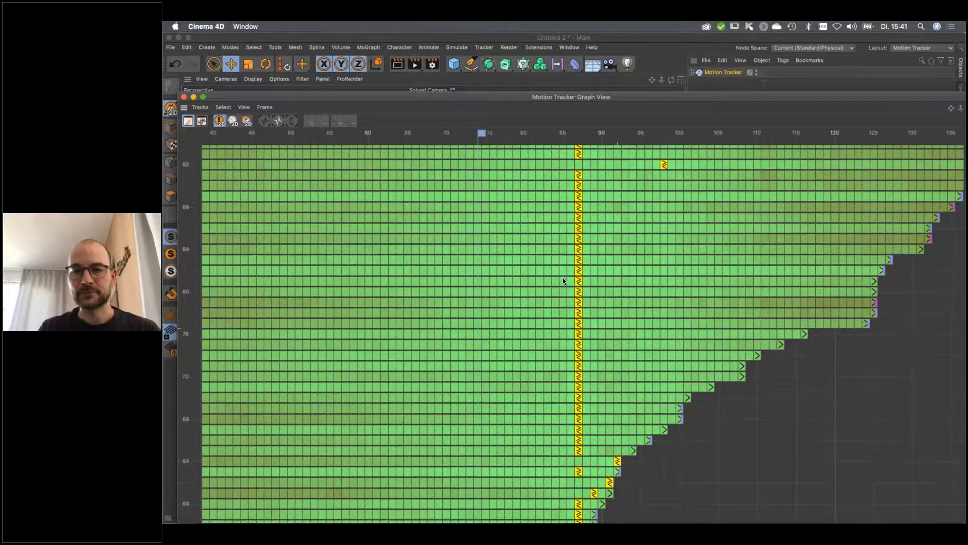
Survey the full length of all auto tracks in the graph view, from the earliest starts to the latest ends
scroll(564, 281, "down", 5)
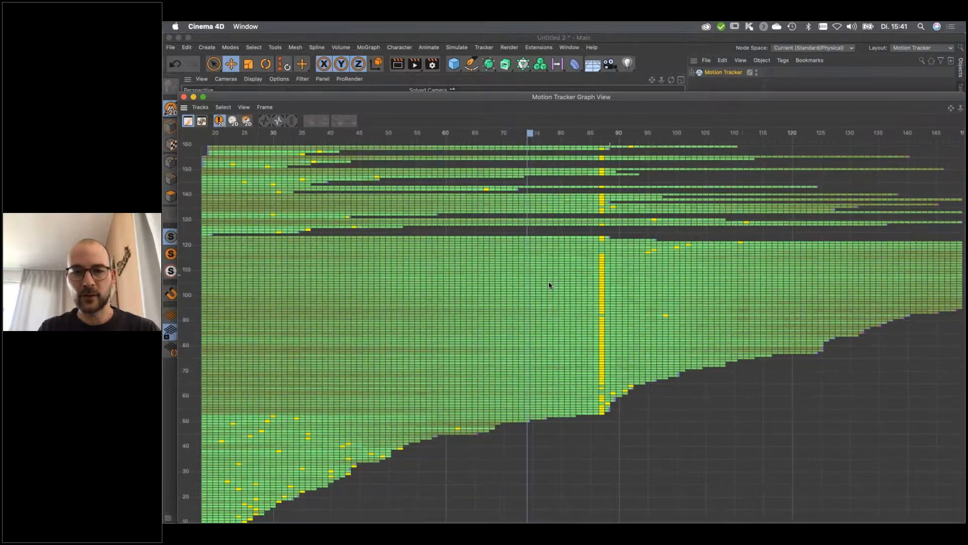
scroll(549, 285, "down", 5)
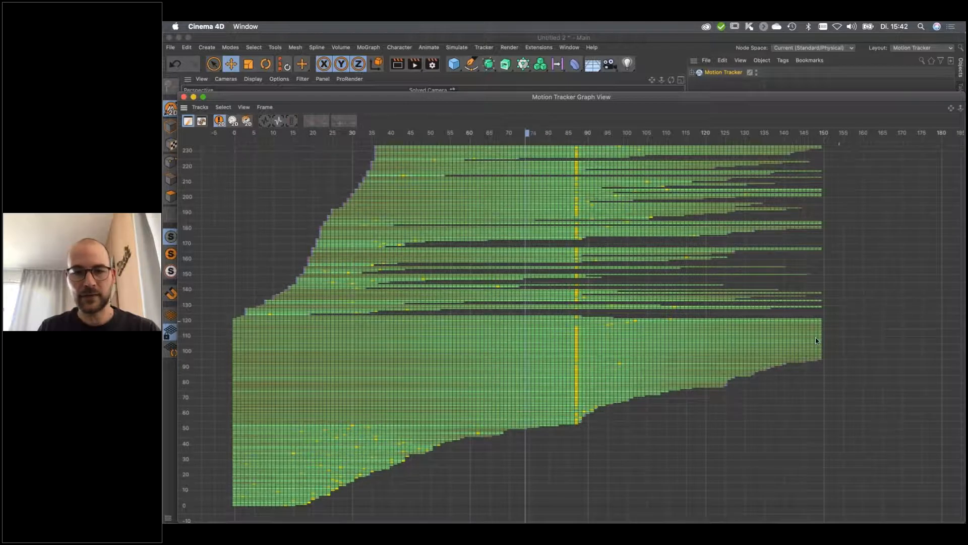
scroll(621, 299, "up", 4)
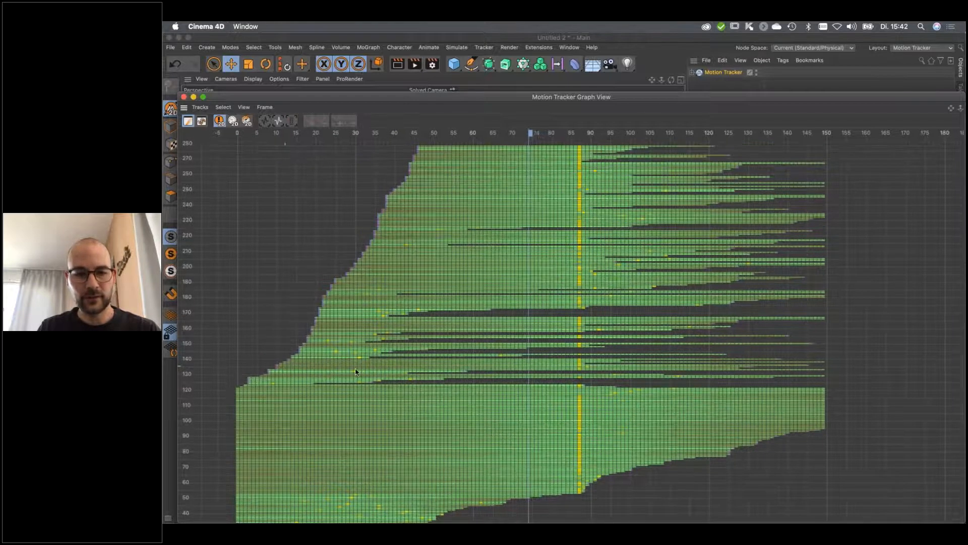
right_click_drag(564, 281, 516, 283, "alt")
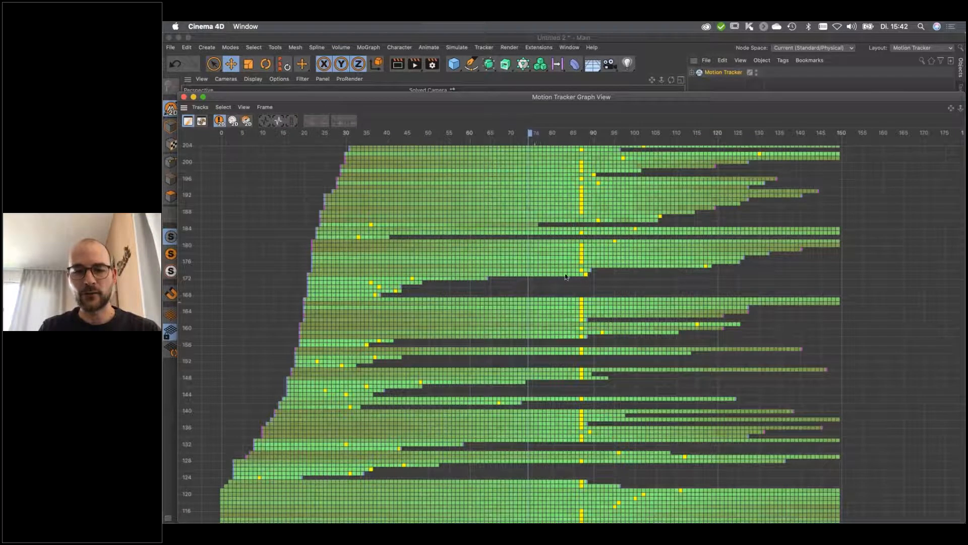
scroll(564, 279, "down", 5)
scroll(563, 282, "up", 6)
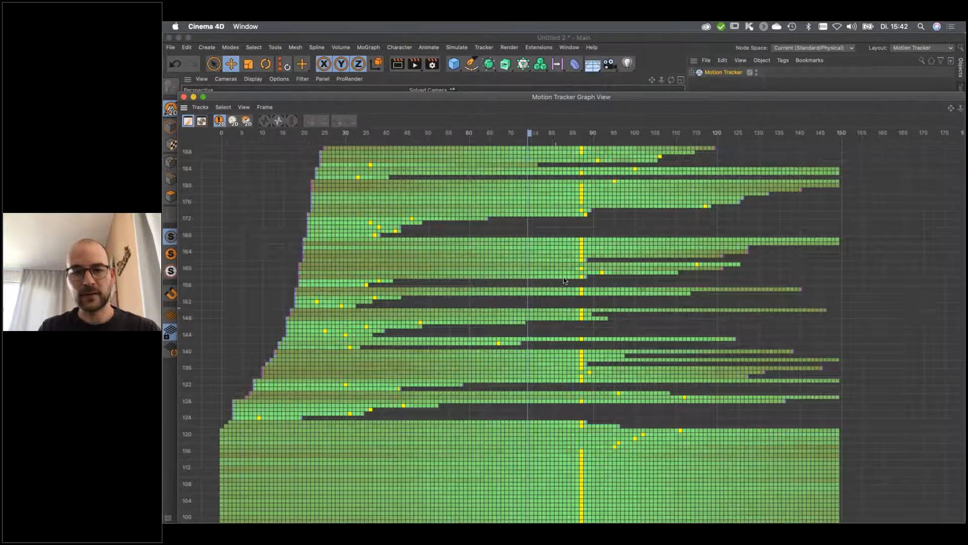
scroll(564, 281, "down", 5)
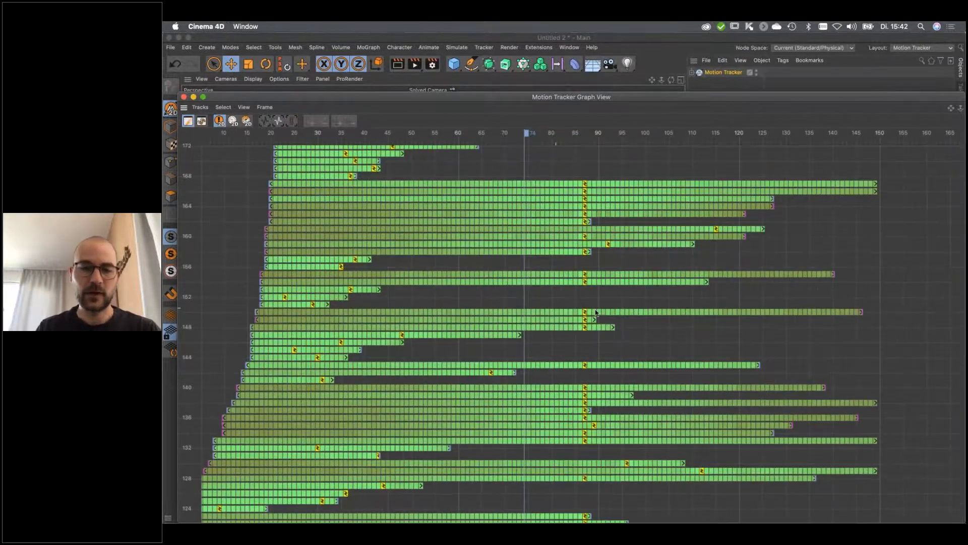
Examine the column of yellow keys at frame 87 and its neighbouring tracks in the graph view
scroll(564, 275, "up", 6)
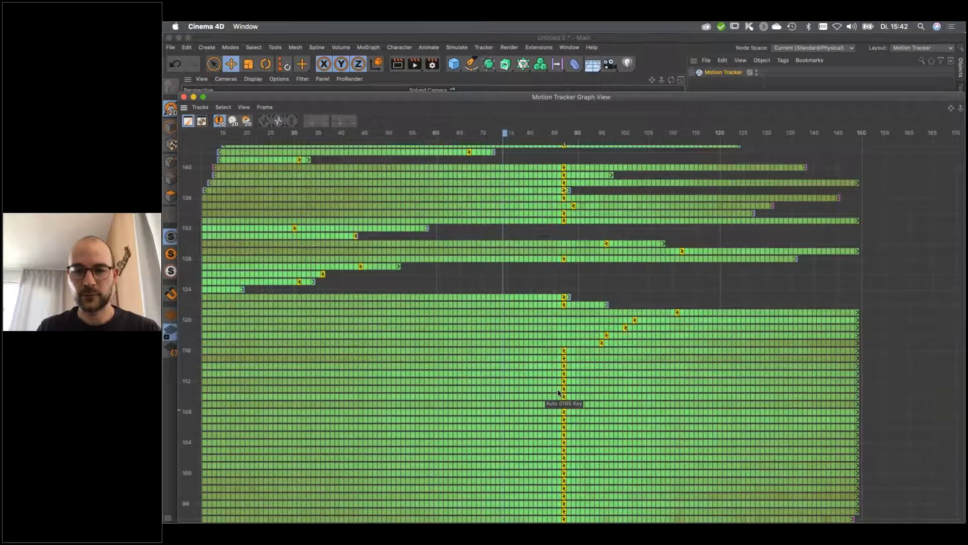
scroll(564, 280, "up", 5)
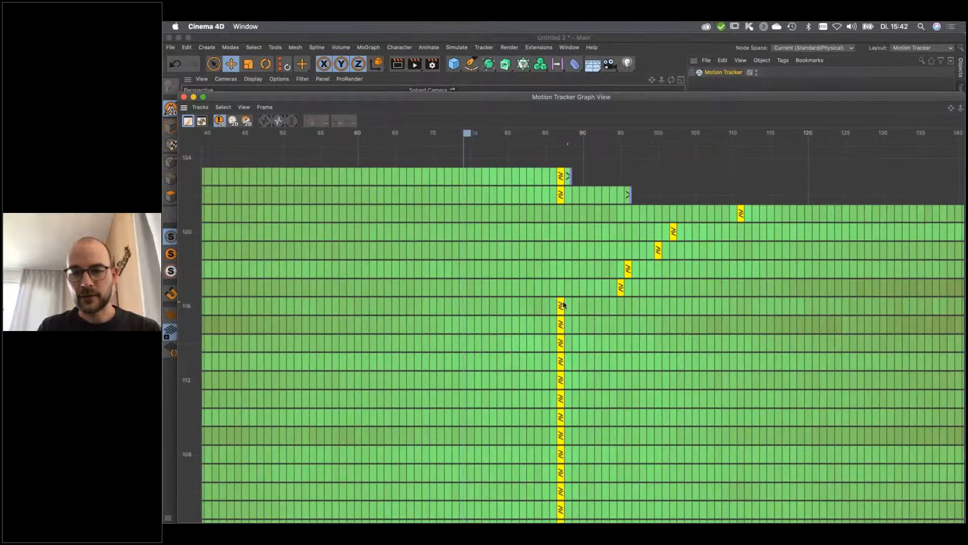
scroll(565, 281, "down", 2)
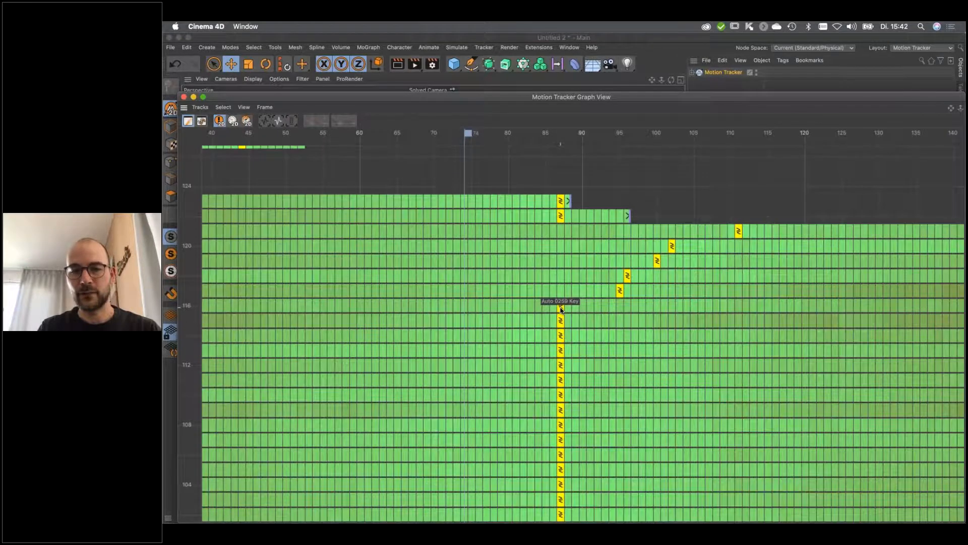
scroll(565, 280, "down", 3)
scroll(564, 281, "down", 4)
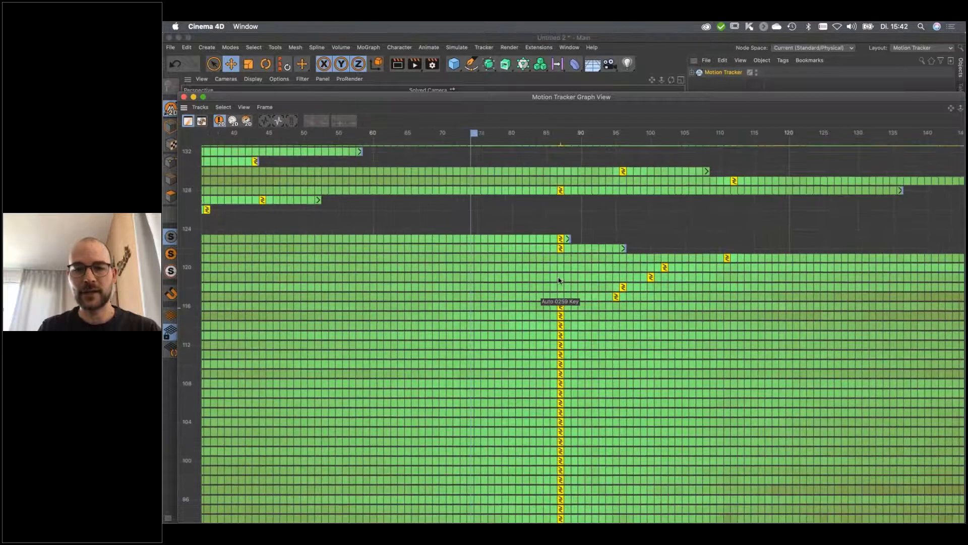
scroll(564, 281, "down", 5)
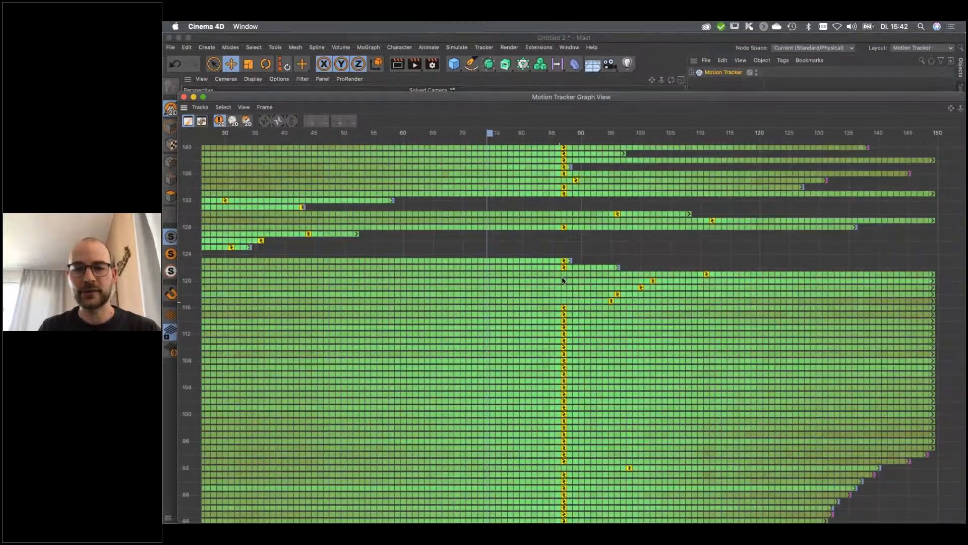
scroll(564, 280, "up", 1)
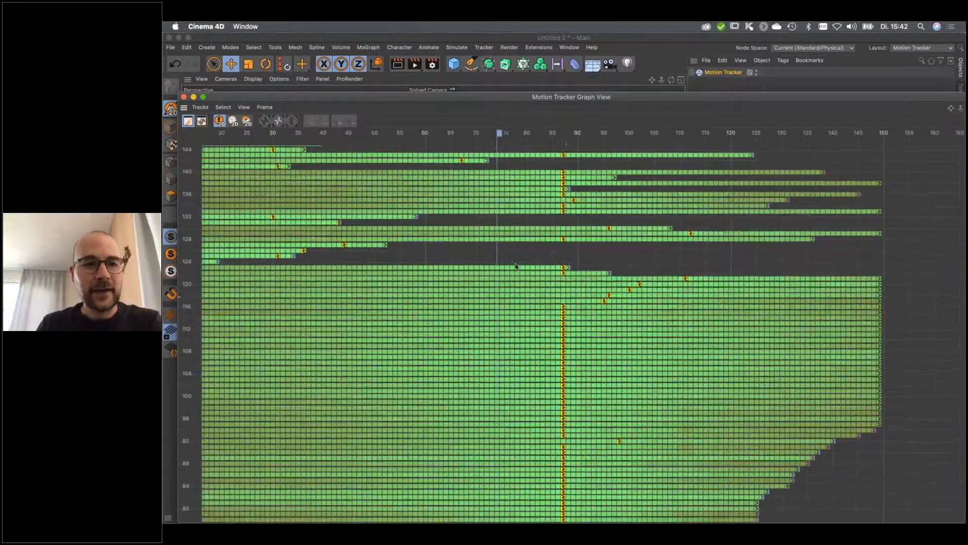
Display the 2D tracking errors as curves and examine them against the red error threshold line
left_click(201, 121)
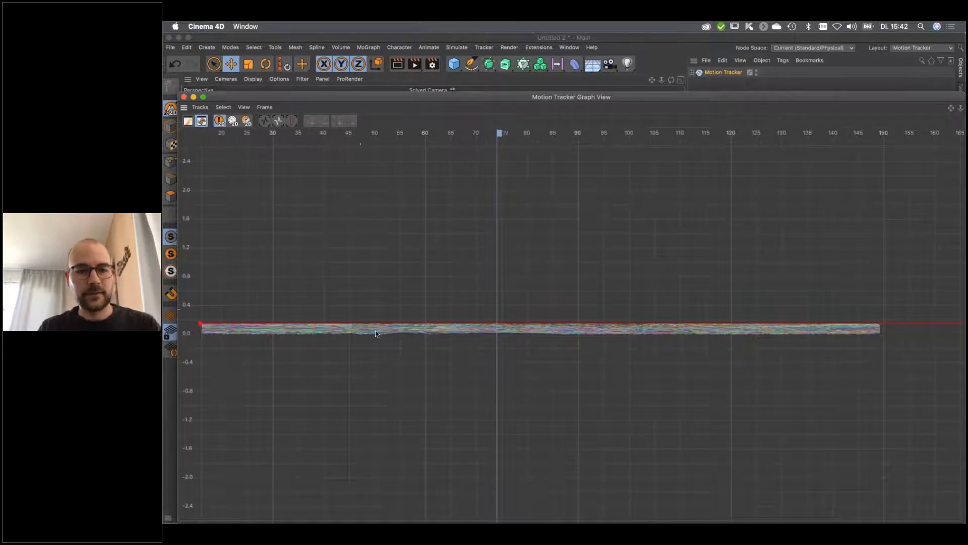
scroll(565, 281, "up", 8)
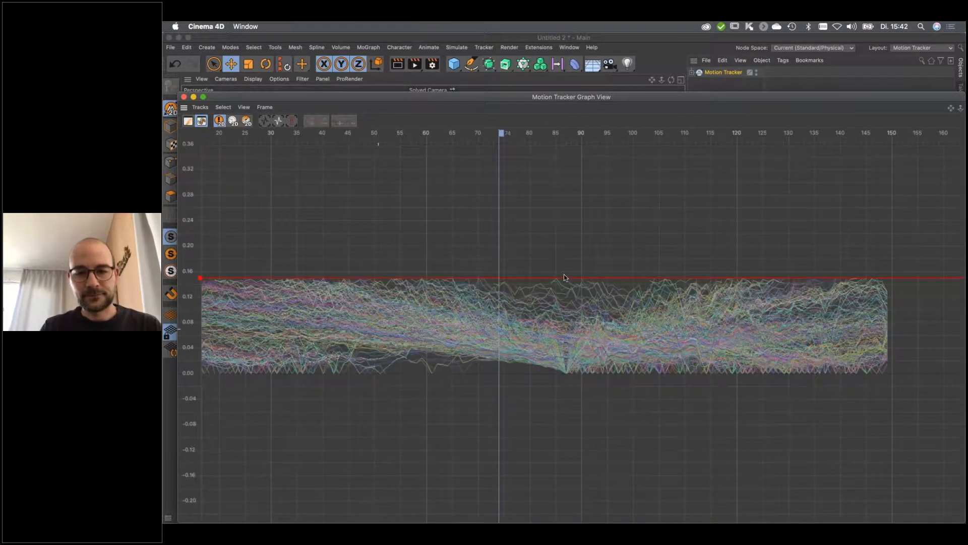
scroll(565, 280, "up", 4)
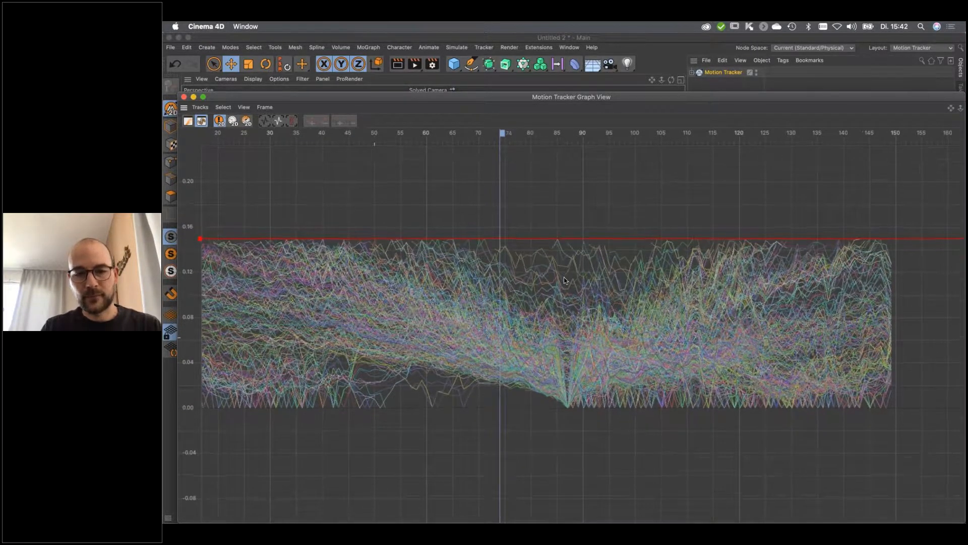
middle_click_drag(374, 337, 379, 356, "alt")
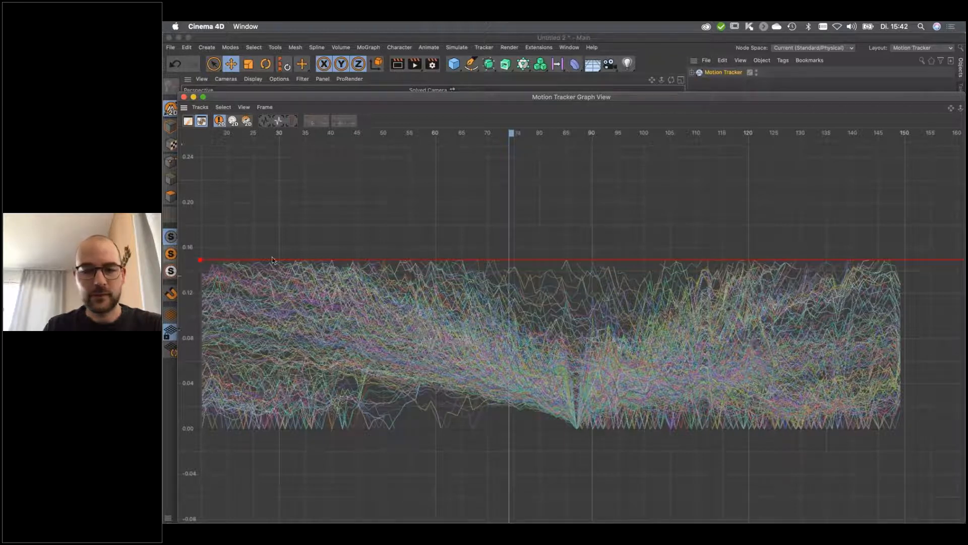
Adjust the red threshold line in the error graph, settling on an Error Threshold of 15.492 %
left_click(200, 177)
left_click_drag(195, 220, 200, 263)
left_click(199, 247)
left_click_drag(199, 253, 199, 254)
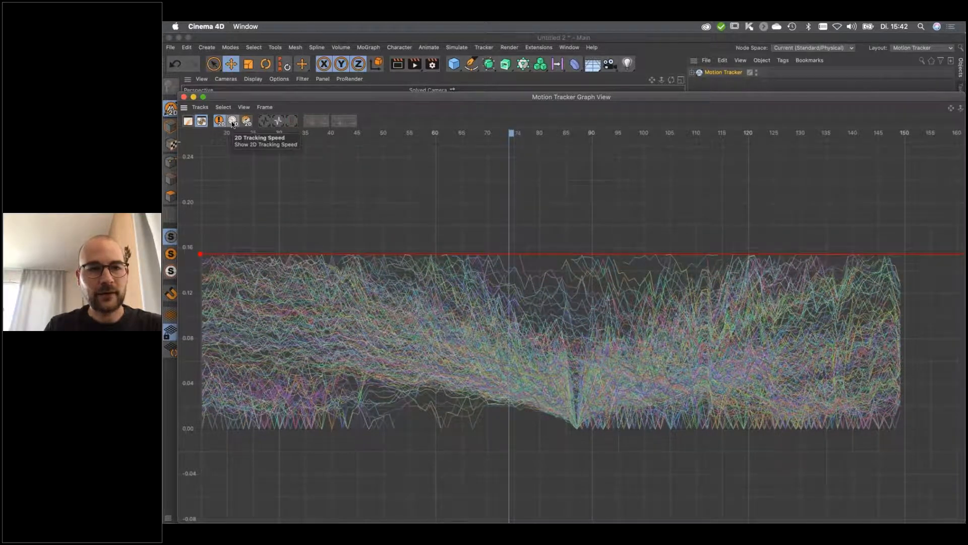
Examine the 2D tracking speed curves, compare them with the acceleration curves, and return to the speed display
left_click(233, 122)
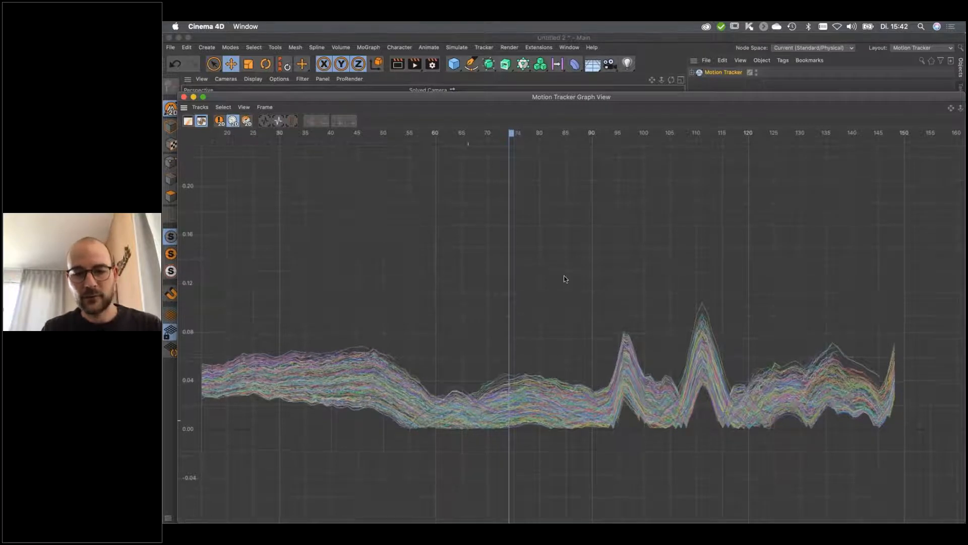
key("h")
right_click_drag(564, 281, 568, 214, "alt")
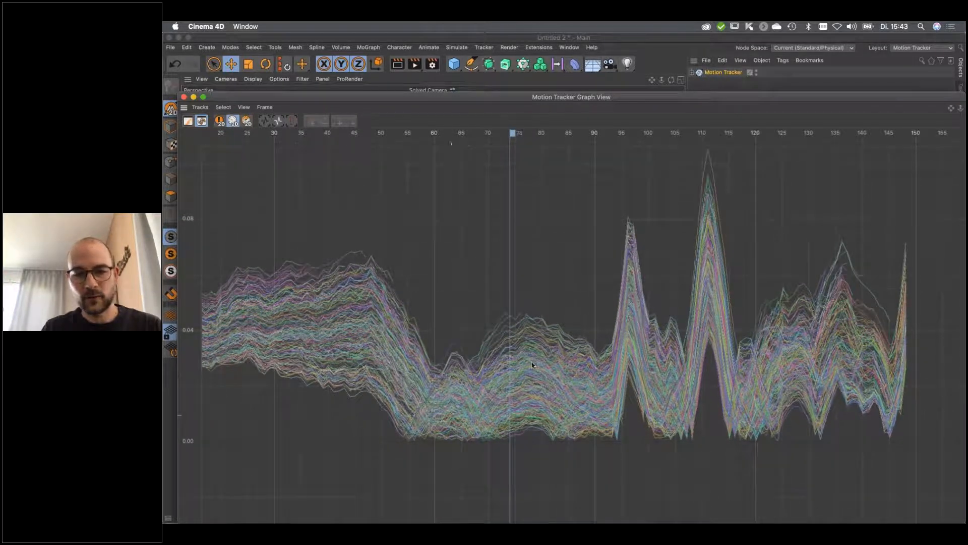
left_click(247, 122)
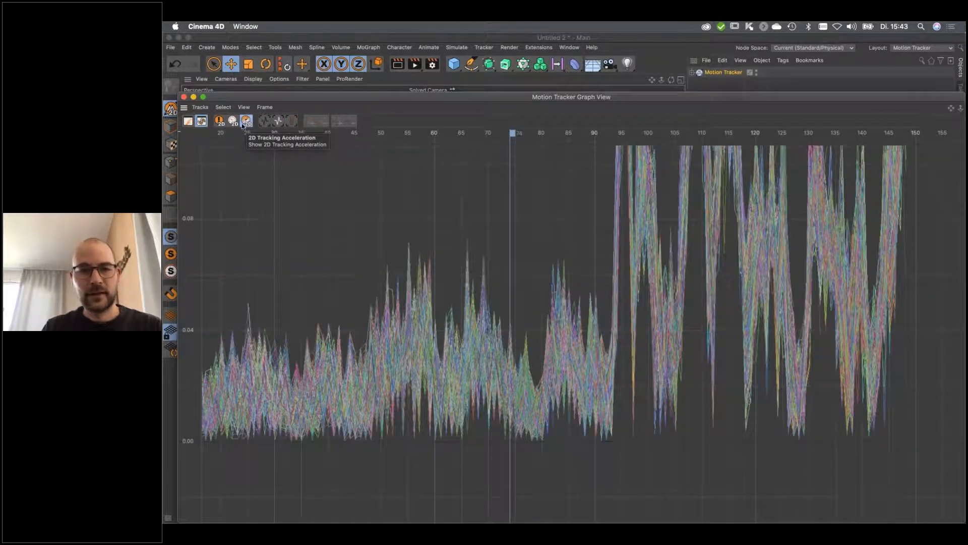
left_click(232, 121)
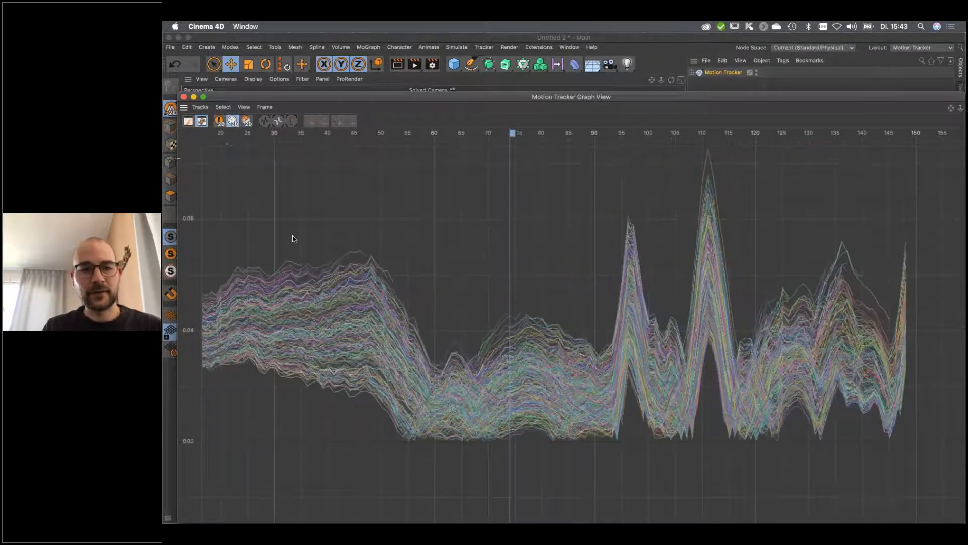
Close the graph view and run the 3D Solver with Full 3D Reconstruction and an Unknown but Constant focal length
left_click(184, 97)
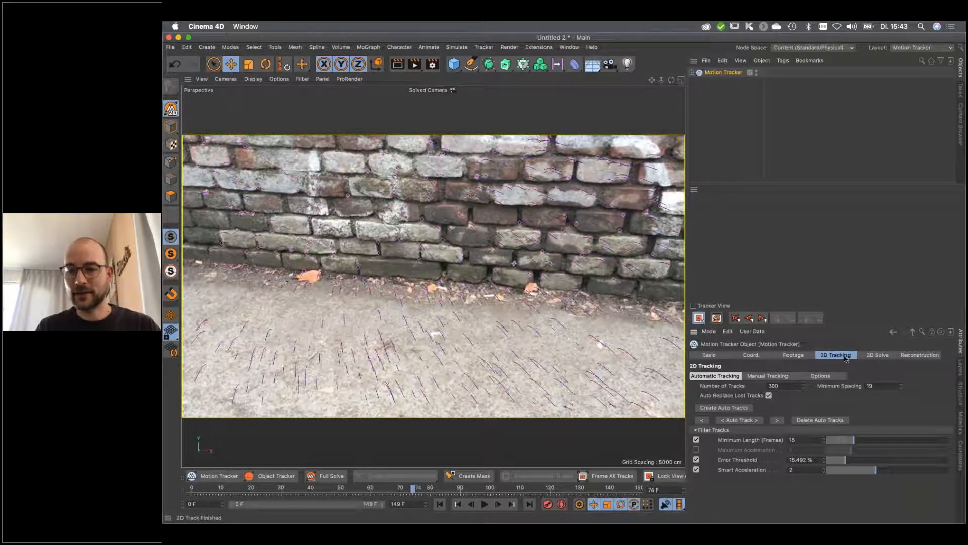
left_click(875, 355)
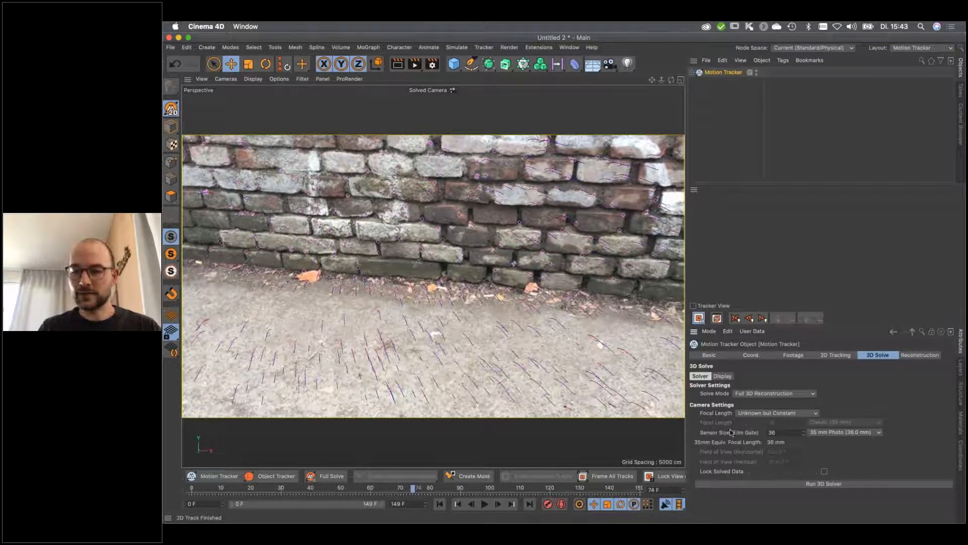
left_click(816, 485)
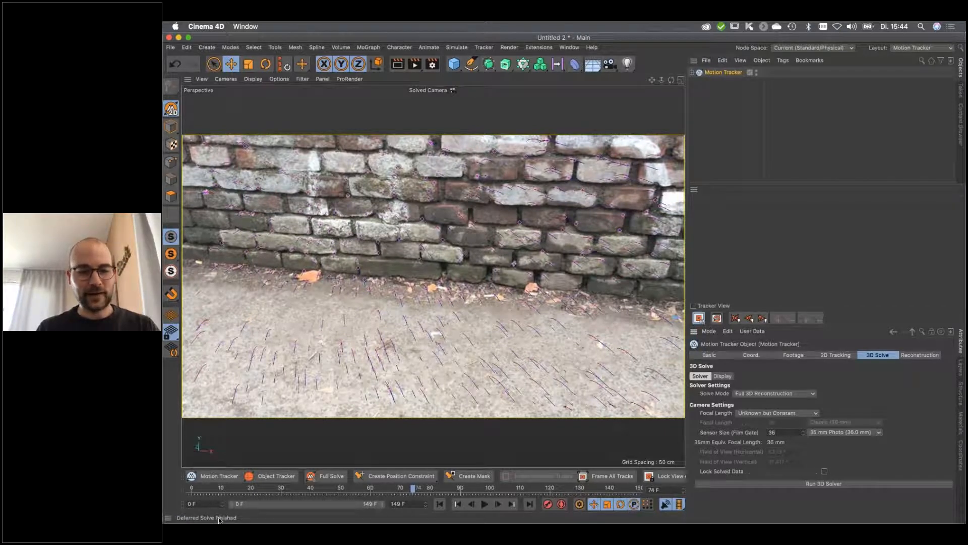
Scrub the timeline to frame 89 and inspect the tracks over the footage, including the area around the frame
left_click(425, 488)
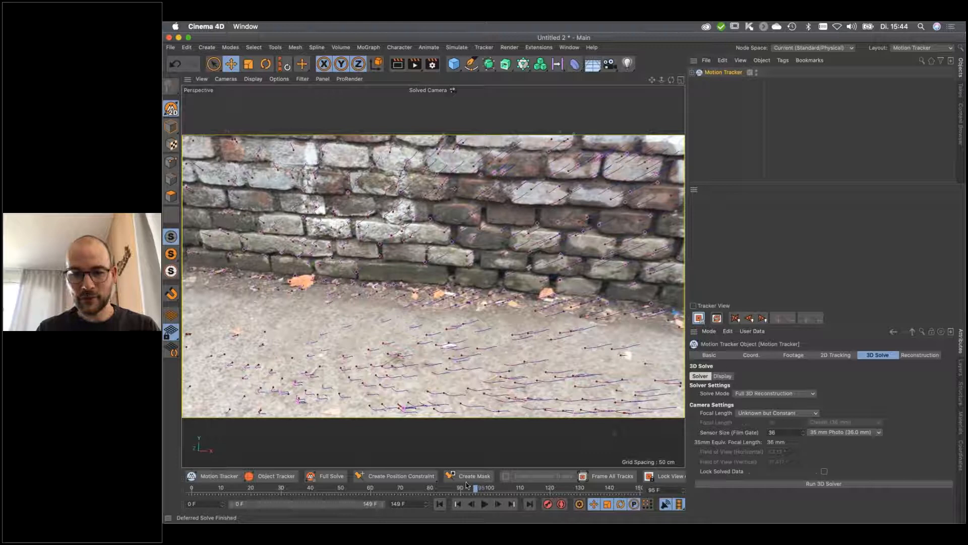
mouse_move(465, 485)
left_mouse_down()
mouse_move(422, 487)
mouse_move(457, 487)
left_mouse_up()
scroll(443, 308, "down", 5)
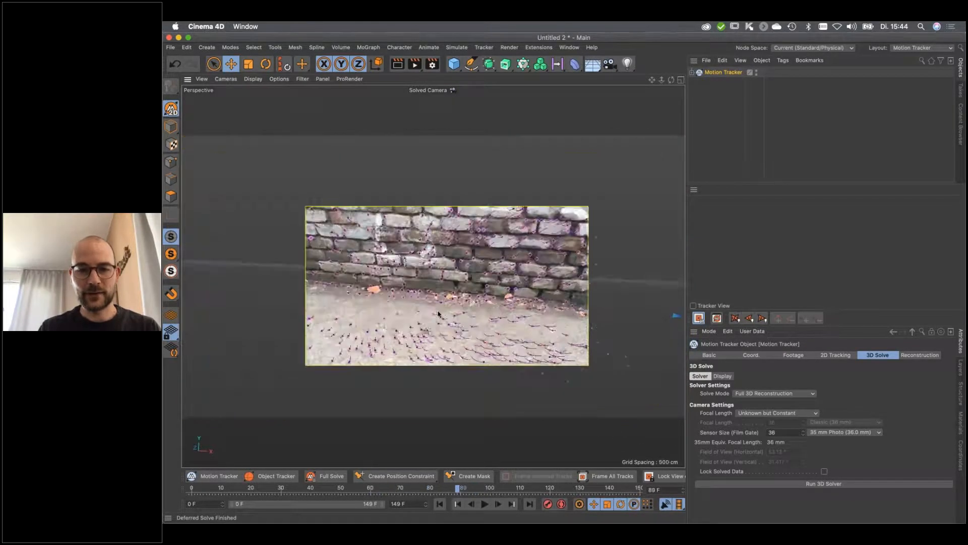
middle_click_drag(490, 327, 428, 304, "alt")
scroll(463, 292, "up", 5)
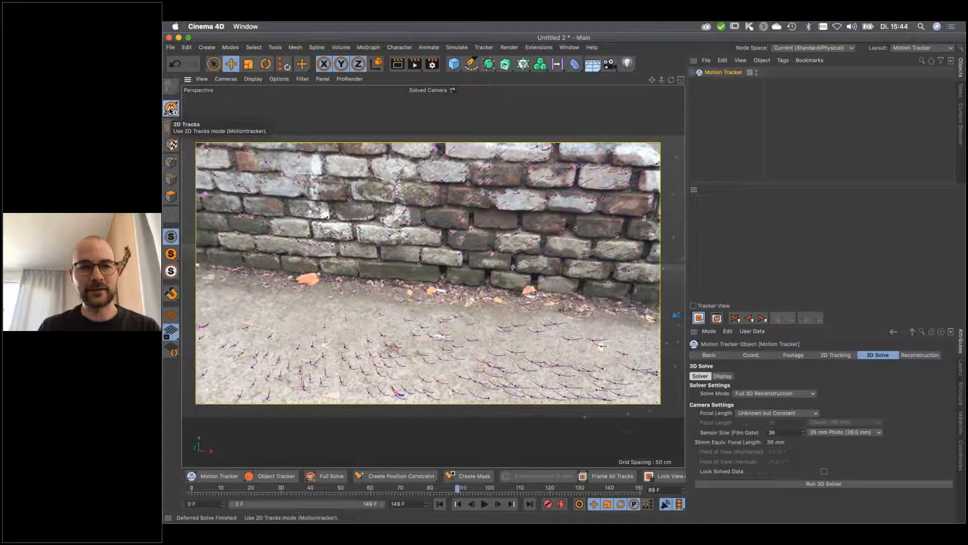
Switch from 2D Tracks mode to Model mode and view the solved scene through the default camera
left_click(171, 109)
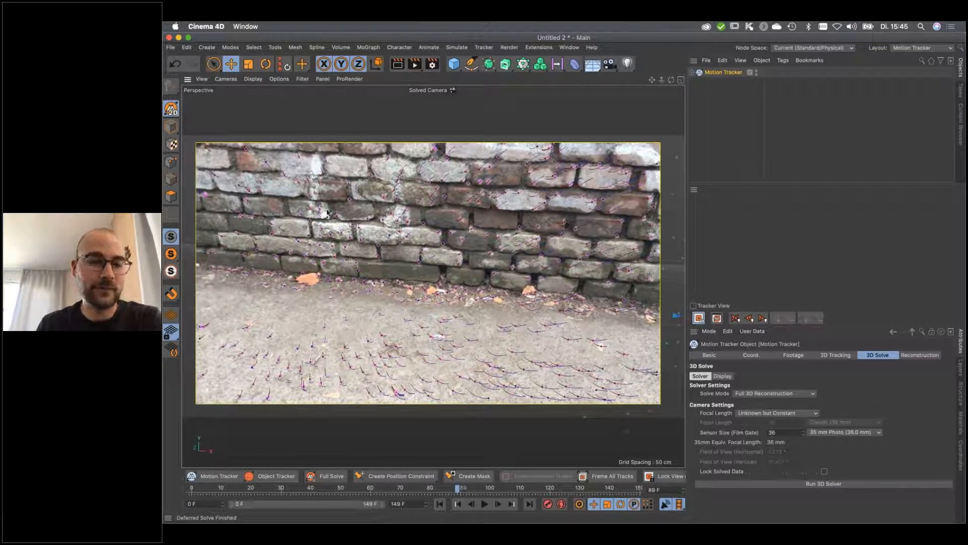
left_click(171, 109)
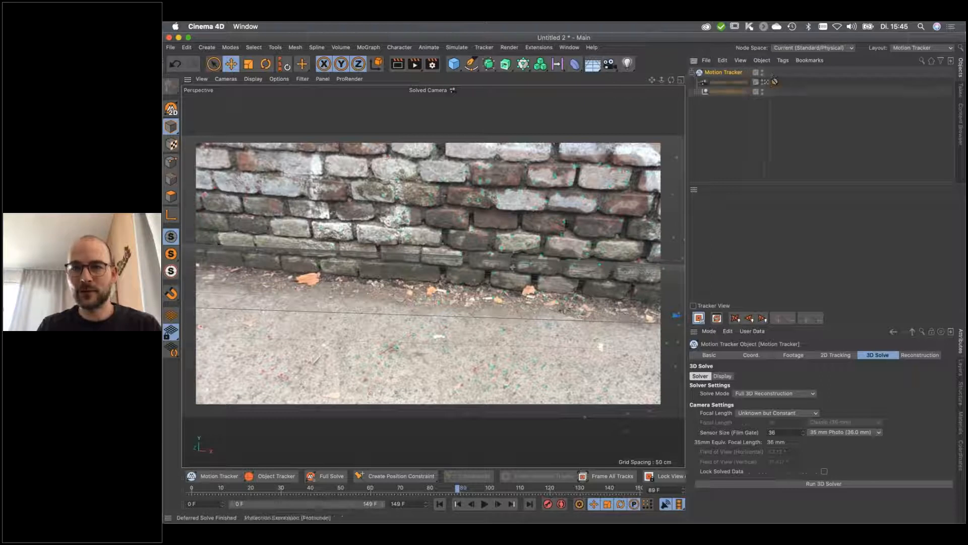
left_click(766, 81)
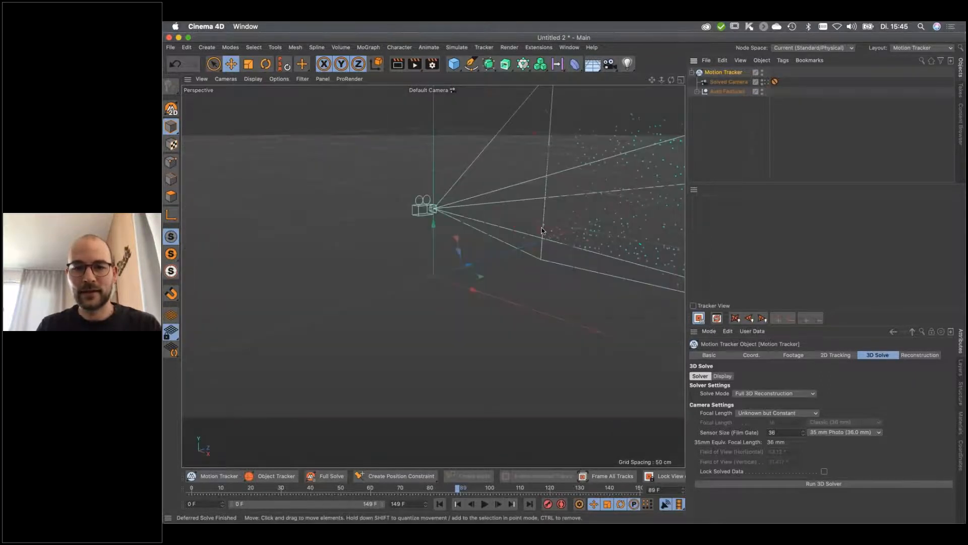
Inspect the solved camera and the feature point cloud from several sides at frame 0, and return to the Solved Camera
left_click_drag(630, 246, 433, 240, "alt")
left_click(193, 488)
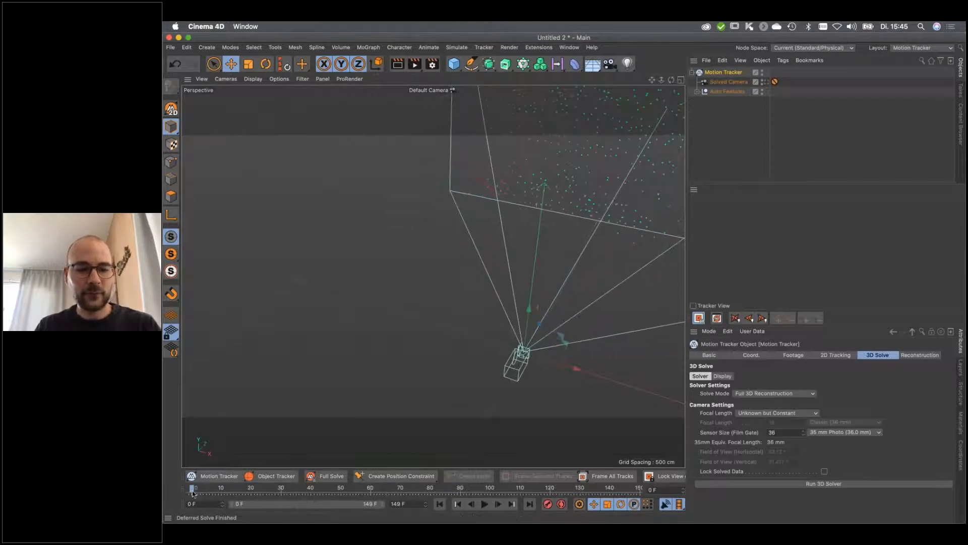
left_click_drag(416, 377, 638, 314, "alt")
left_click_drag(523, 326, 592, 292, "alt")
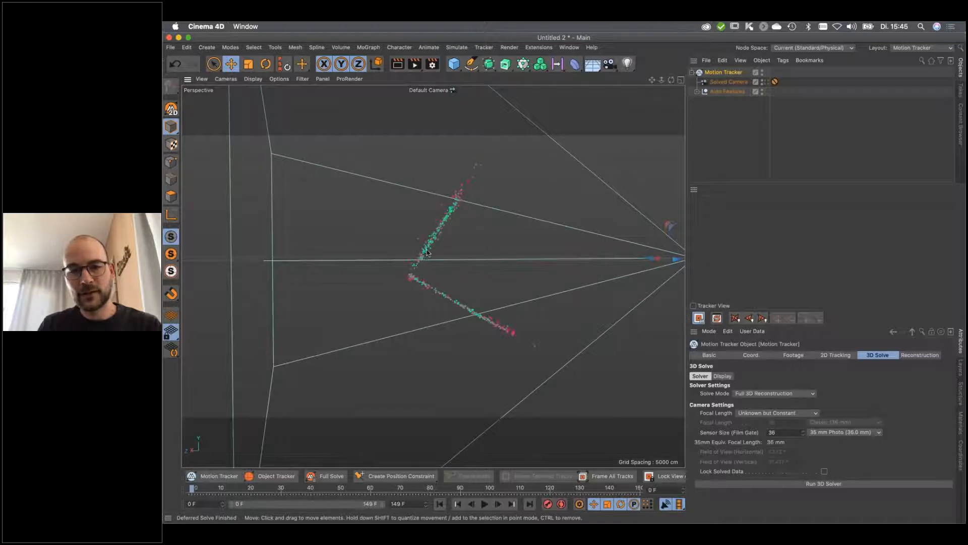
left_click_drag(376, 318, 334, 337, "alt")
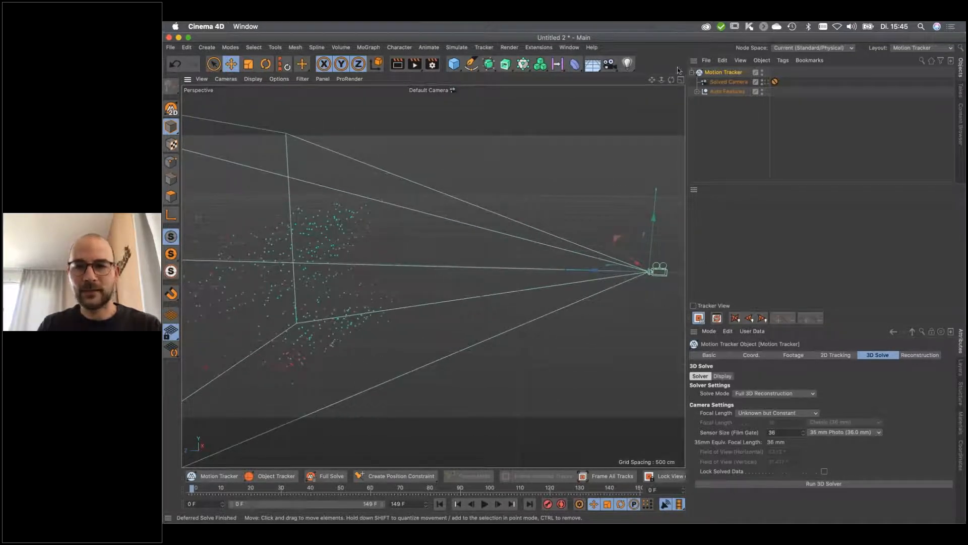
left_click(765, 82)
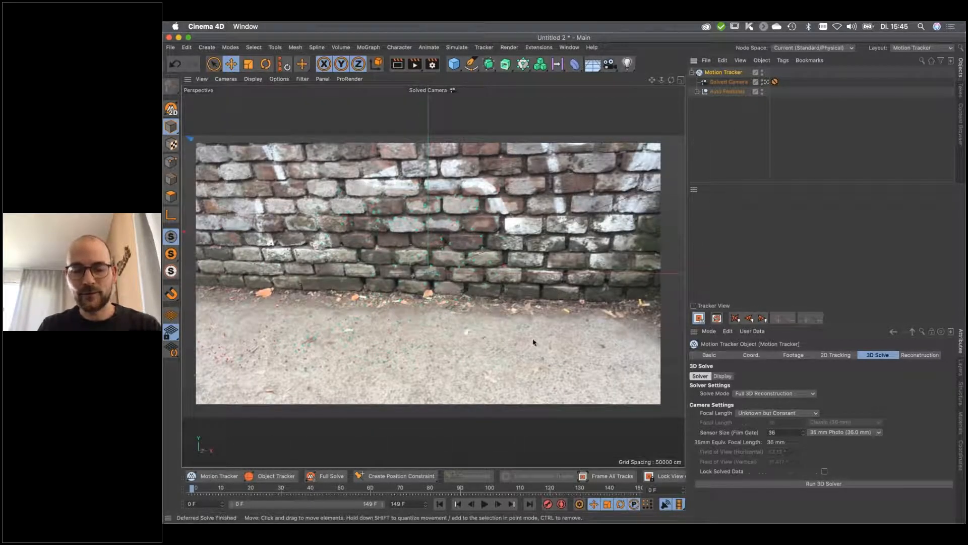
Reset the Motion Tracker's view navigation to the full footage and lower the footage brightness to 22%
left_click(790, 356)
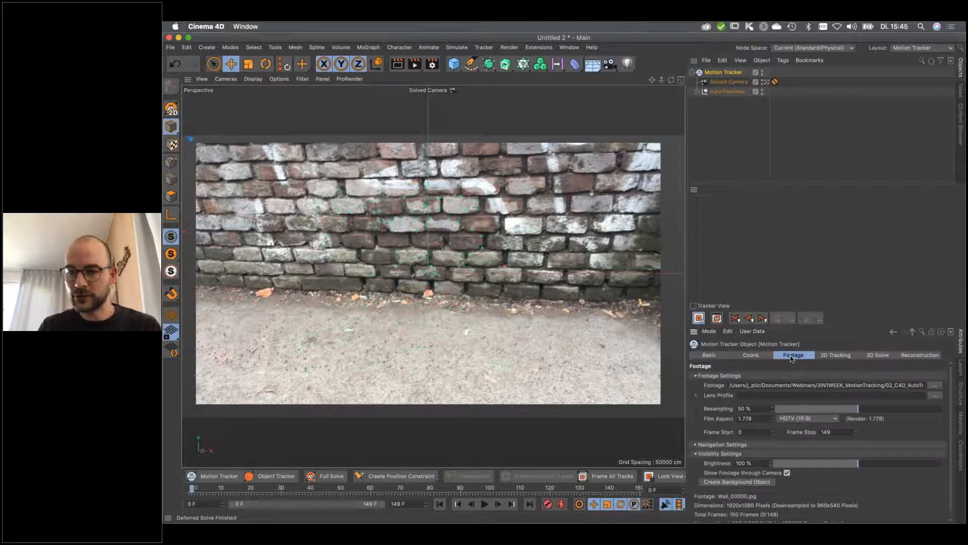
left_click(696, 444)
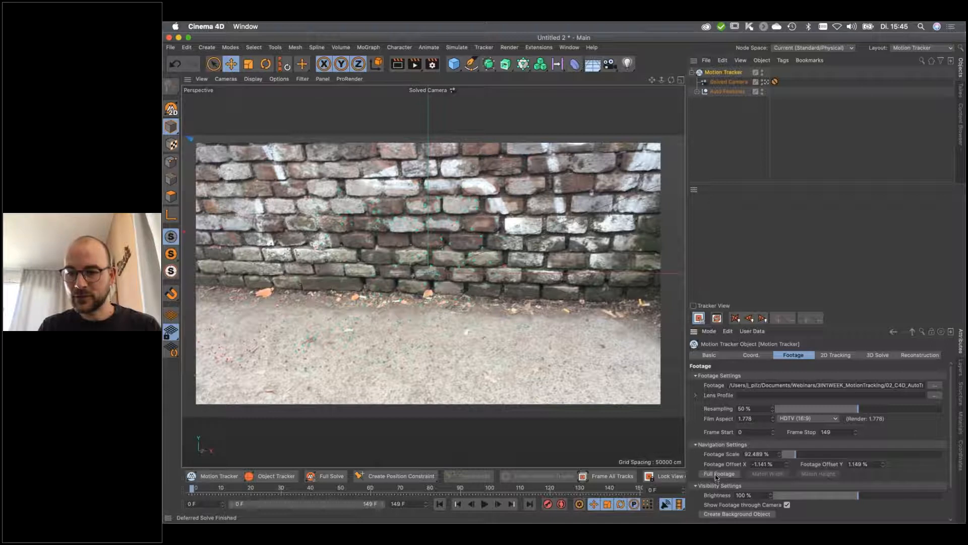
left_click(718, 474)
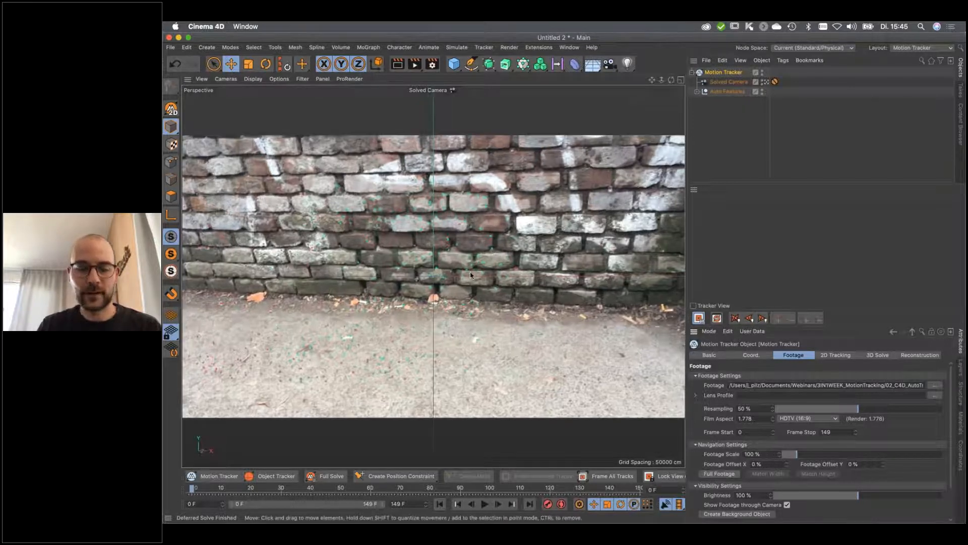
left_click_drag(857, 496, 791, 500)
Create a Position Constraint at frame 149 on a tracked feature on the ground near the centre of the footage
left_click(265, 487)
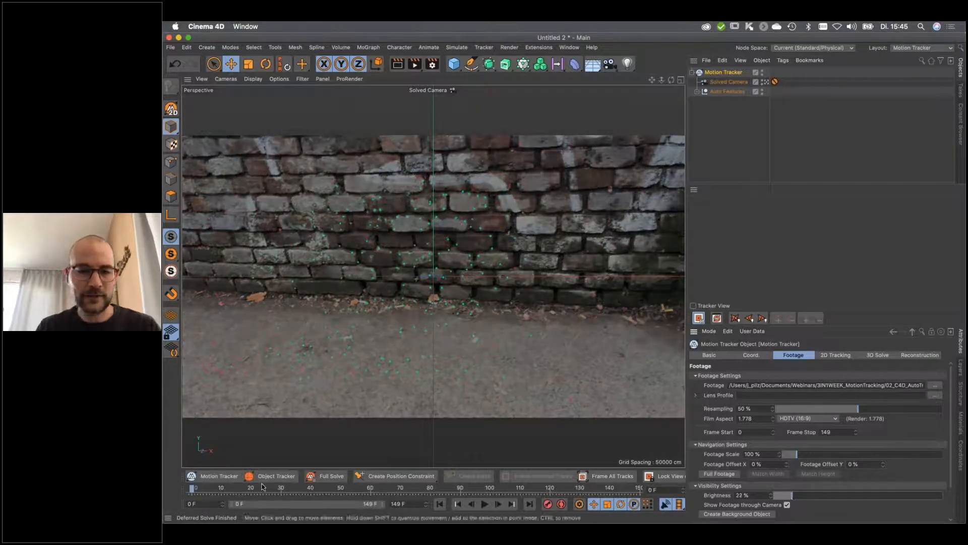
left_click_drag(293, 488, 637, 488)
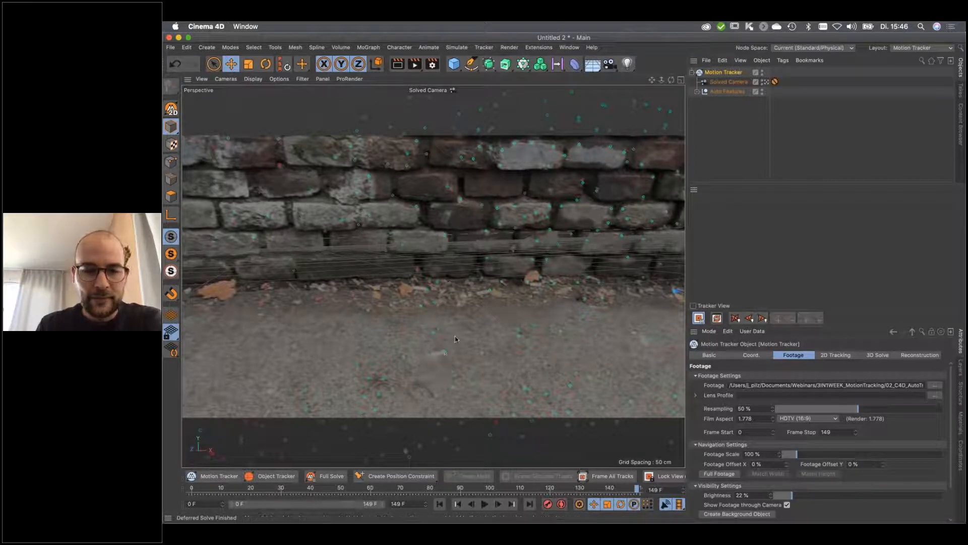
left_click(391, 479)
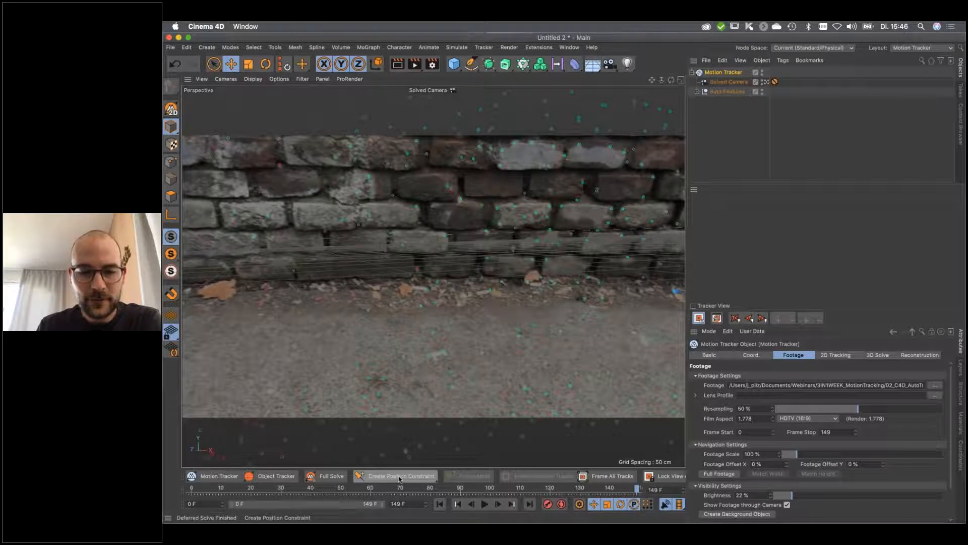
left_click(402, 477)
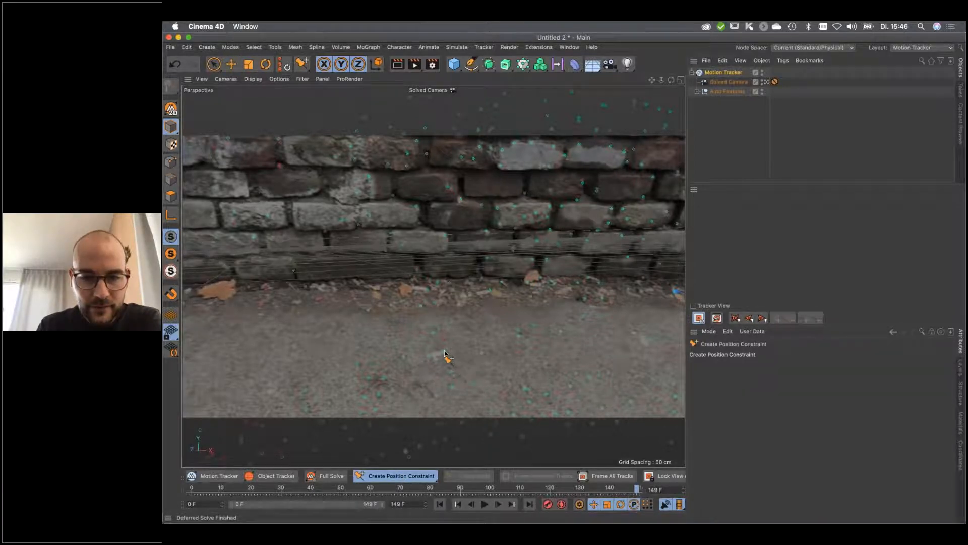
left_click(445, 352)
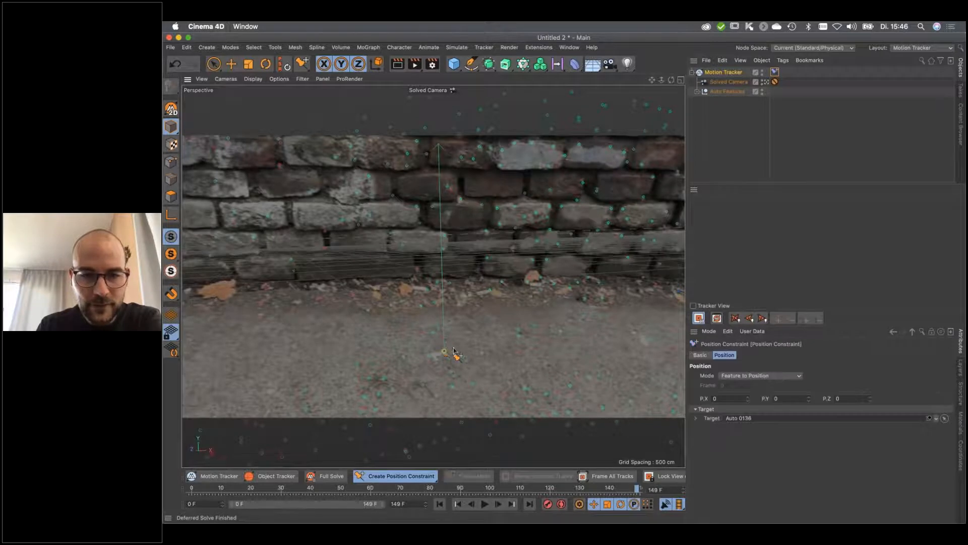
Create a Planar Constraint at frame 71 from three features spread across the ground around the origin
mouse_move(400, 487)
left_mouse_down()
mouse_move(512, 488)
mouse_move(403, 489)
left_mouse_up()
left_click(422, 479)
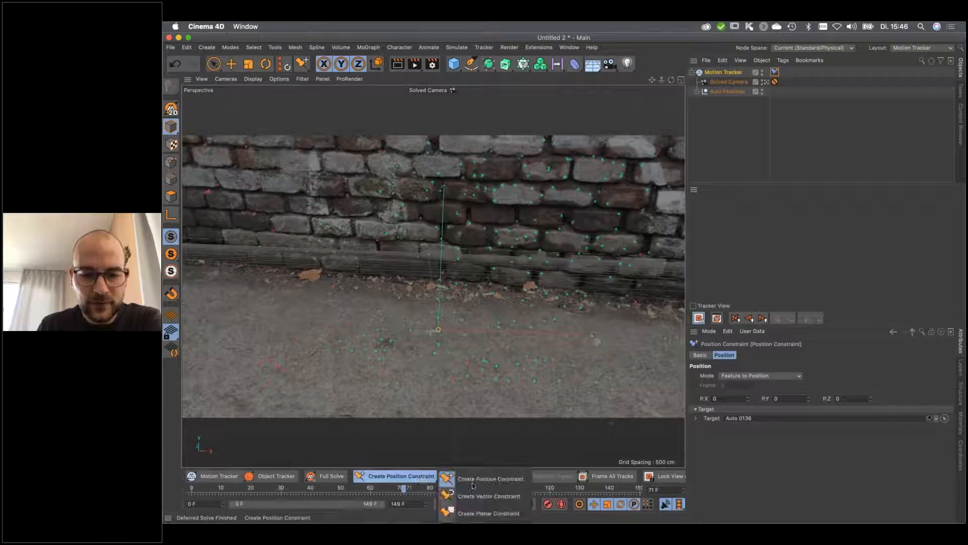
left_click(485, 514)
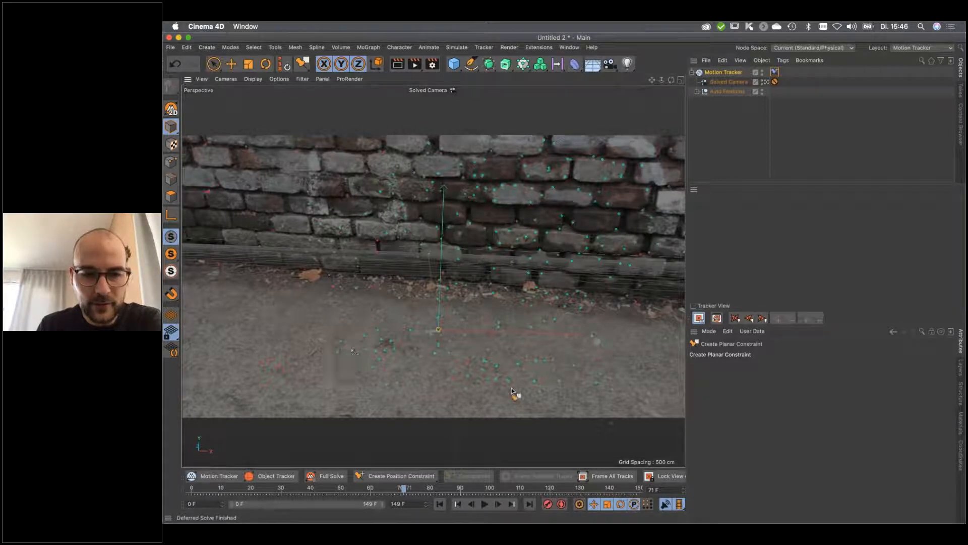
left_click(497, 380)
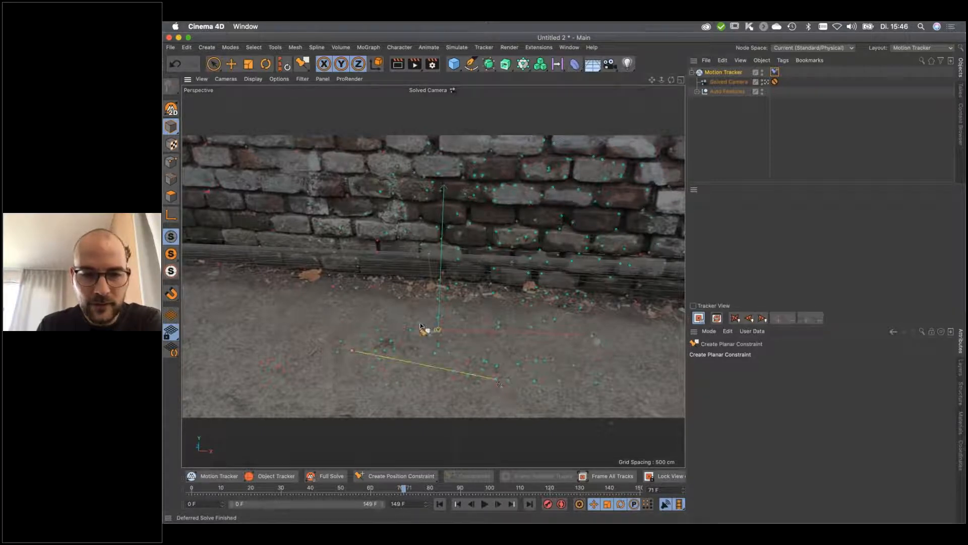
left_click(418, 325)
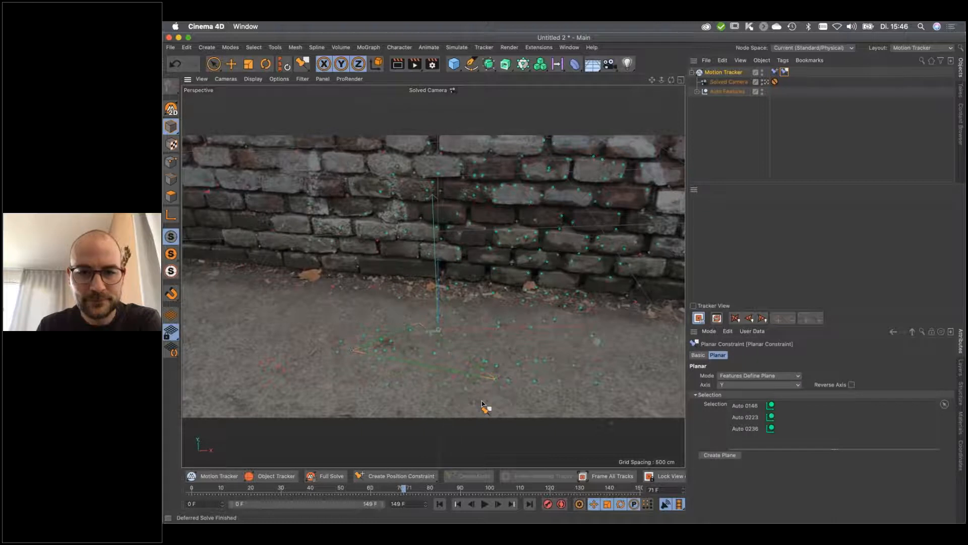
Create a Vector Constraint at frame 146 between two ground features running parallel to the wall and set its axis to X
left_click_drag(385, 489, 628, 493)
left_click_drag(629, 493, 628, 493)
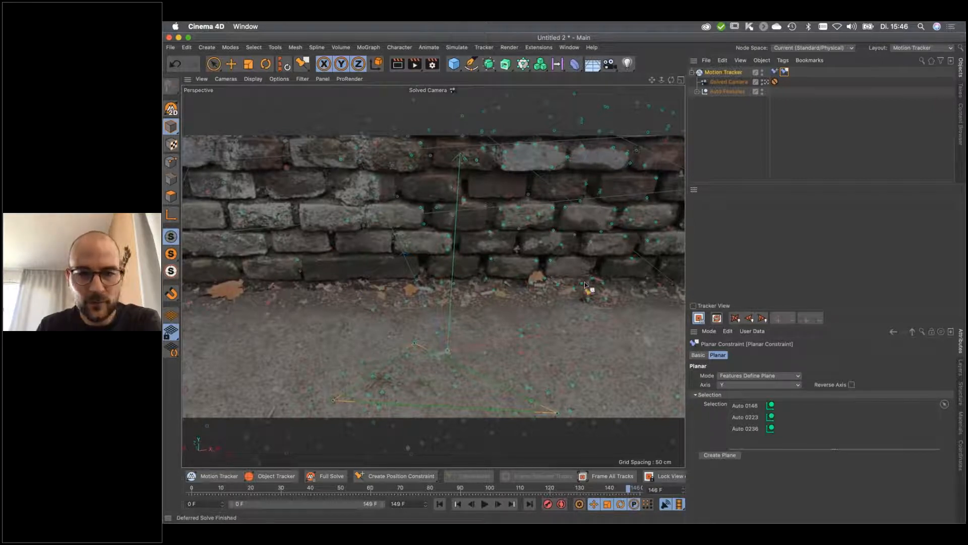
left_click_drag(387, 473, 489, 497)
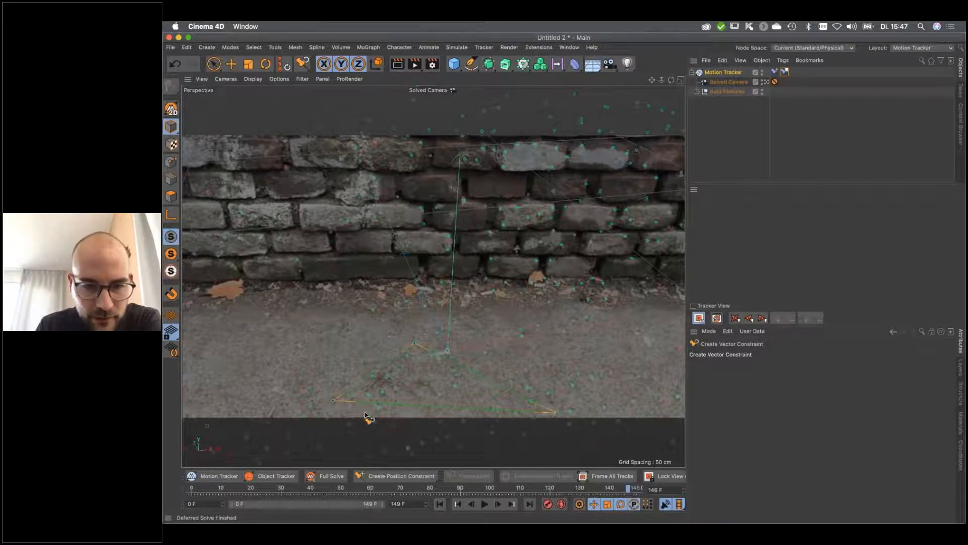
left_click_drag(365, 410, 571, 411)
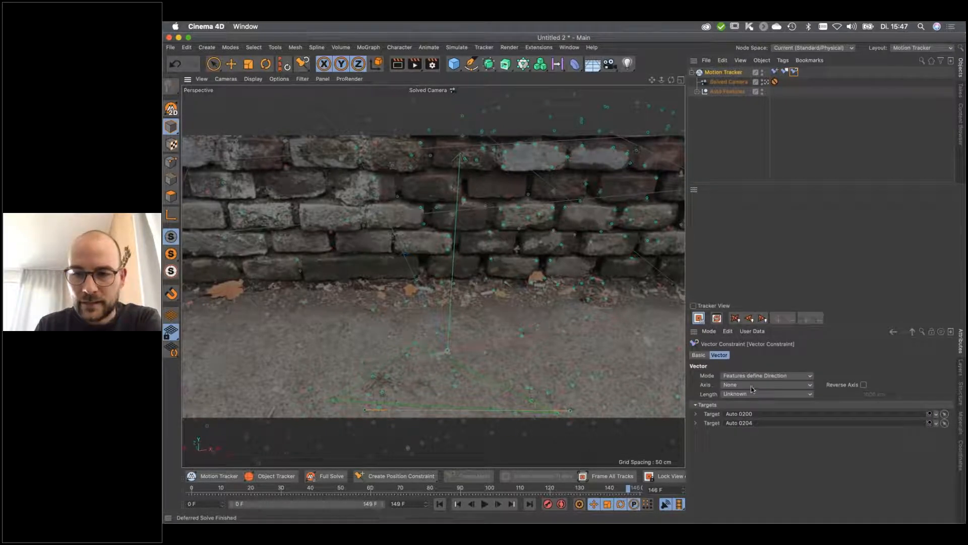
left_click(750, 388)
left_click(735, 393)
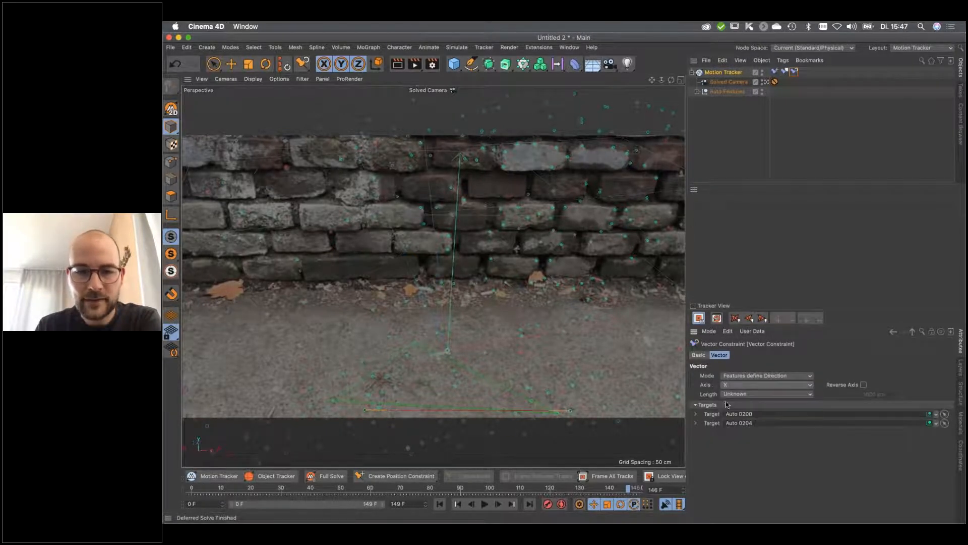
Go to frame 149 and set the Vector Constraint's length to Known with a value of 50 cm
left_click_drag(404, 488, 493, 487)
left_click_drag(565, 482, 713, 482)
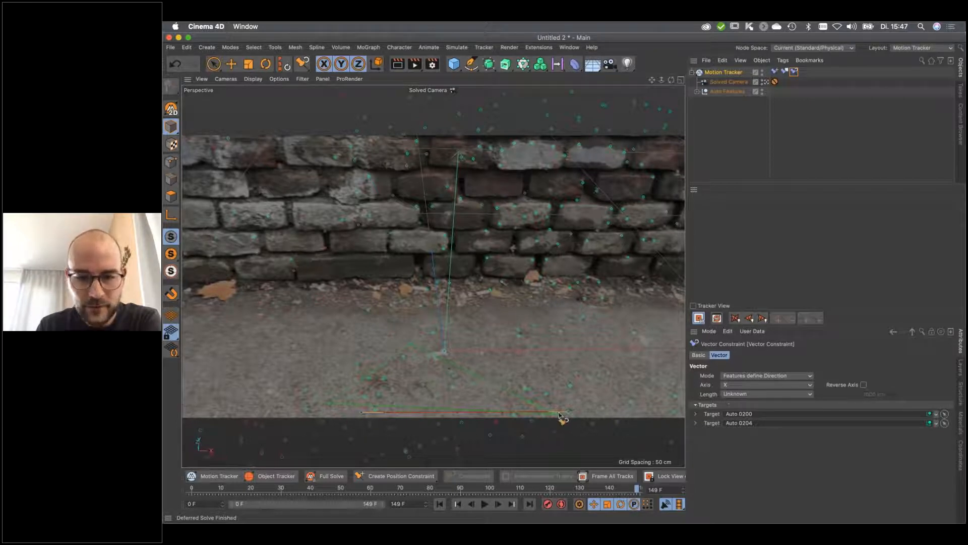
left_click(736, 394)
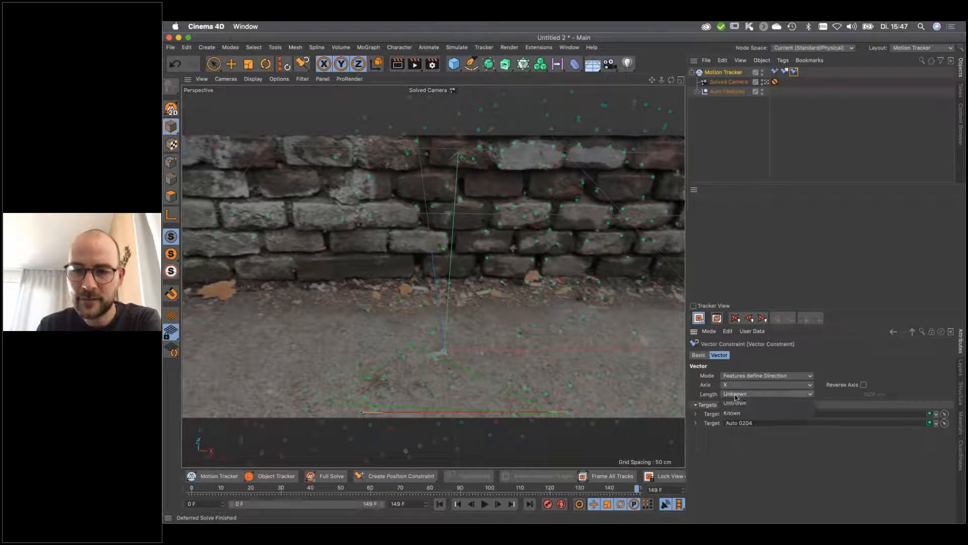
left_click(738, 413)
double_click(872, 394)
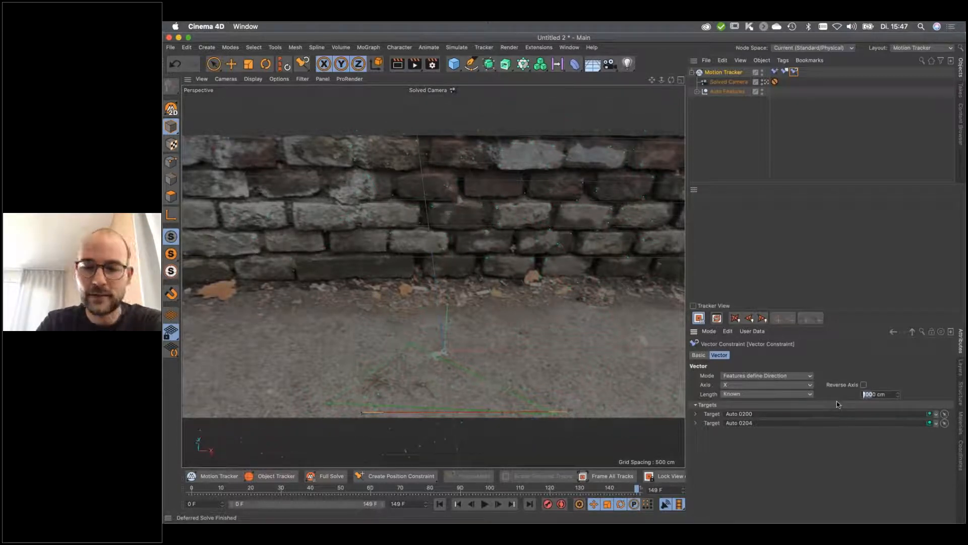
type("50")
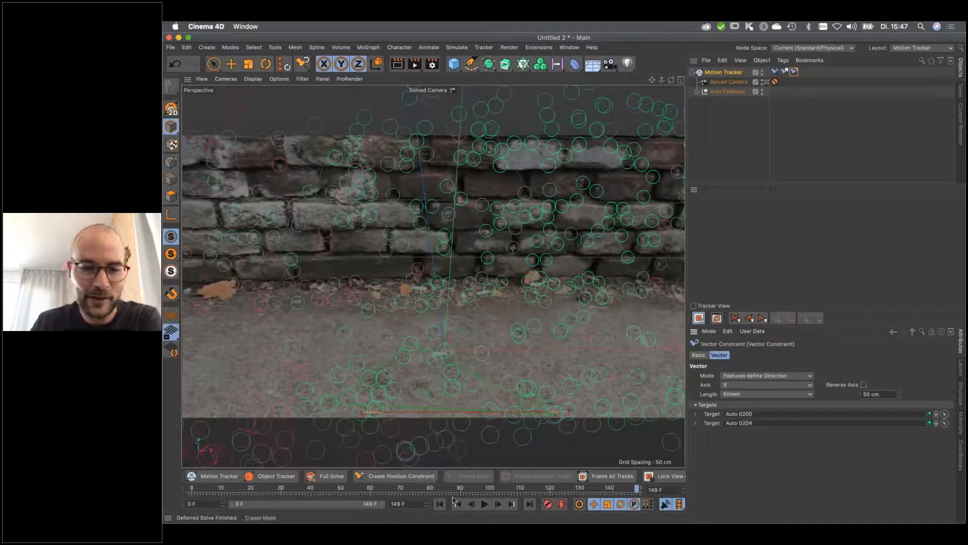
Check the scene's alignment by scrubbing the footage and orbiting the point cloud outside the Solved Camera, and return to that camera
left_click_drag(475, 491, 644, 506)
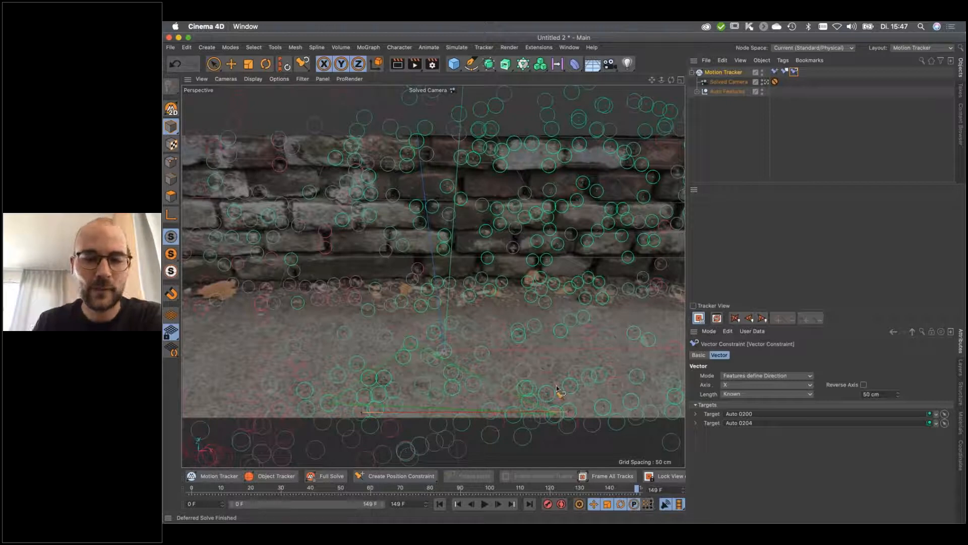
left_click_drag(524, 488, 497, 491)
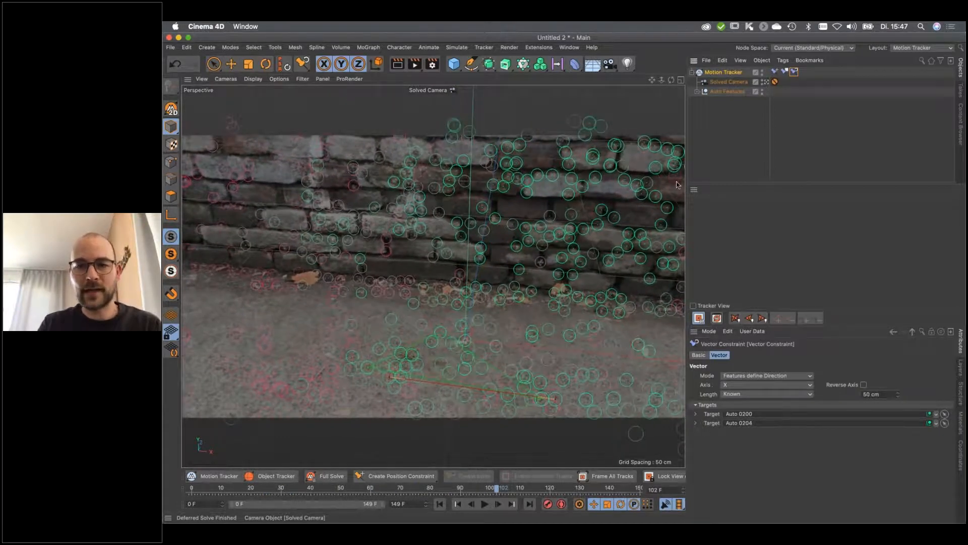
left_click(767, 81)
middle_click_drag(579, 279, 485, 287, "alt")
scroll(485, 290, "up", 10)
left_click_drag(459, 289, 525, 291, "alt")
left_click(765, 81)
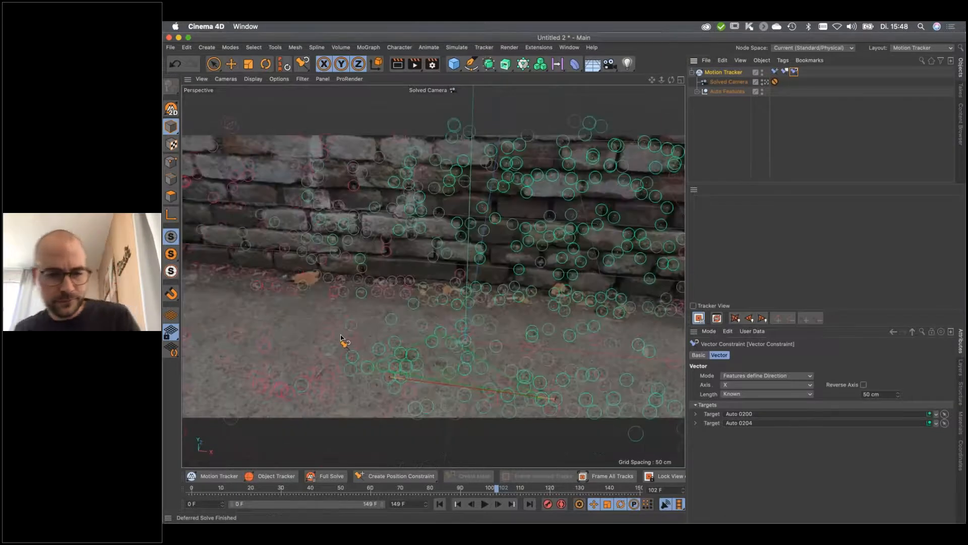
Go to frame 77, hide the Auto Features in the viewport, and switch to the Startup layout
left_click_drag(468, 487, 422, 488)
left_click(762, 92)
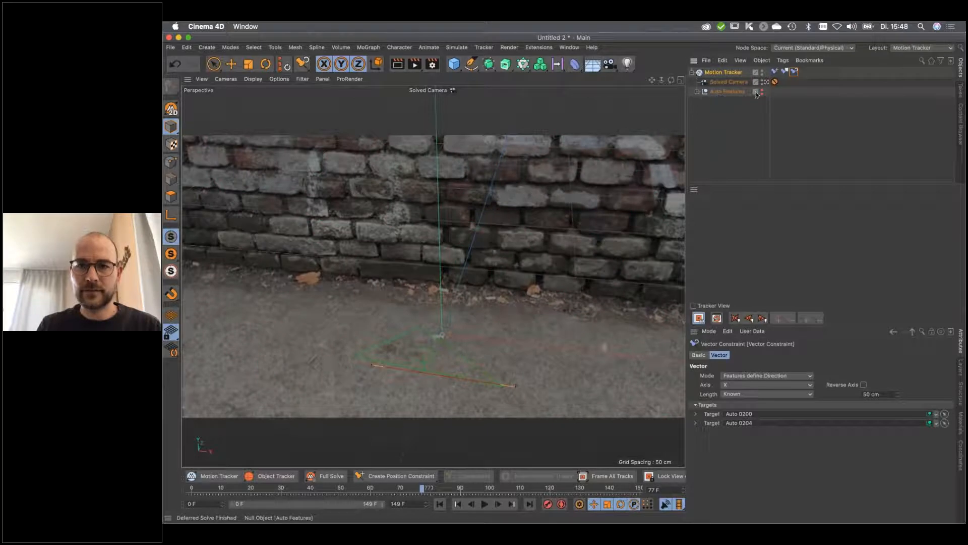
left_click(912, 48)
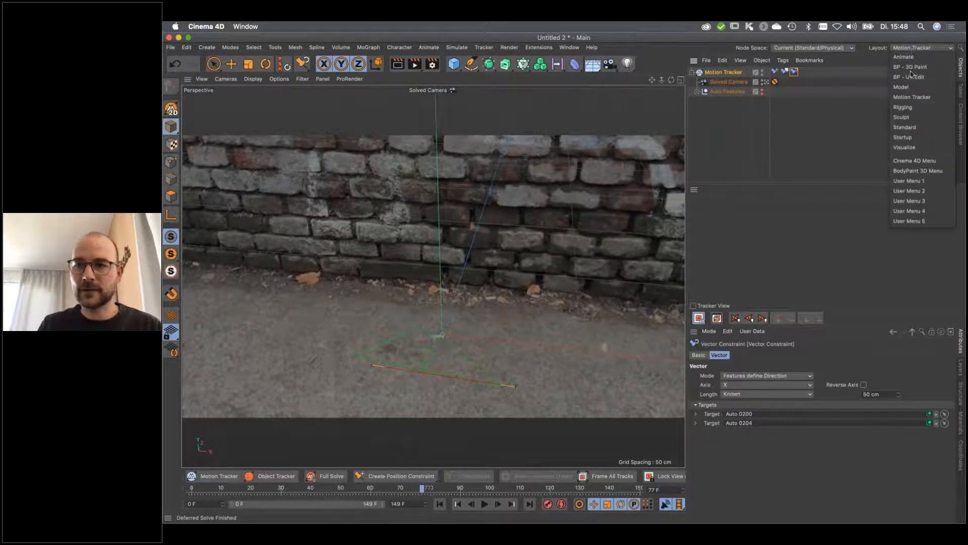
left_click(906, 137)
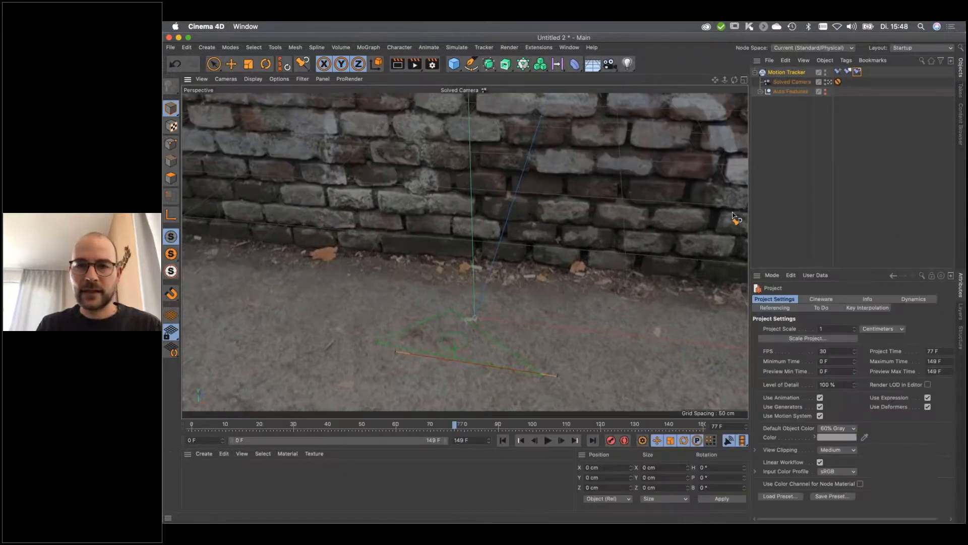
Add a plane 200 cm wide and 100 cm high on the ground and move it along Z to about -18 cm
left_click(454, 64)
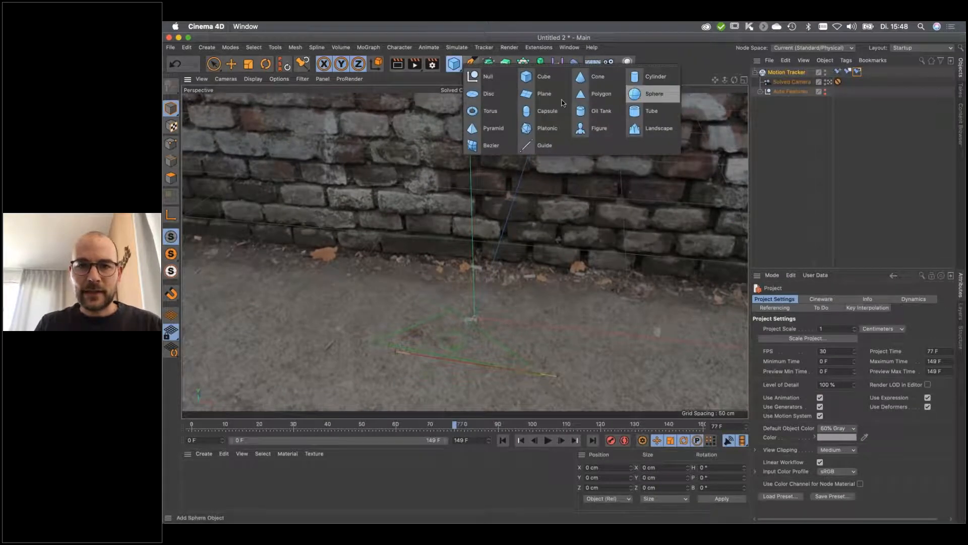
left_click(560, 97)
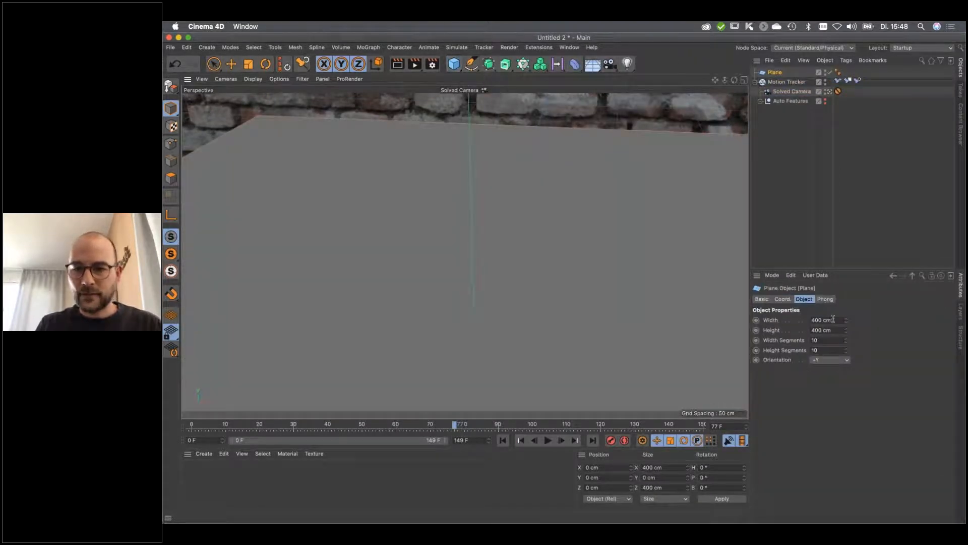
left_click(833, 319)
type("200")
key("Tab")
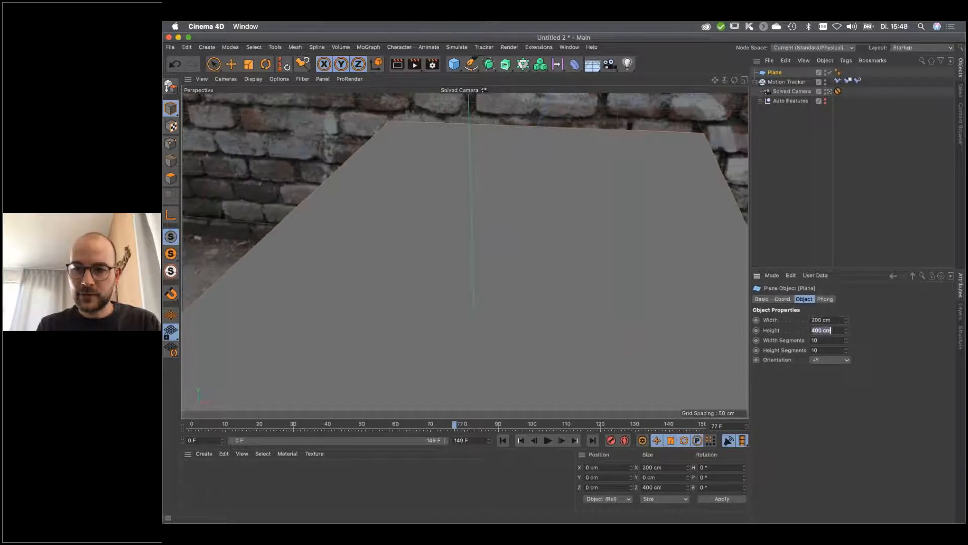
type("100")
key("Return")
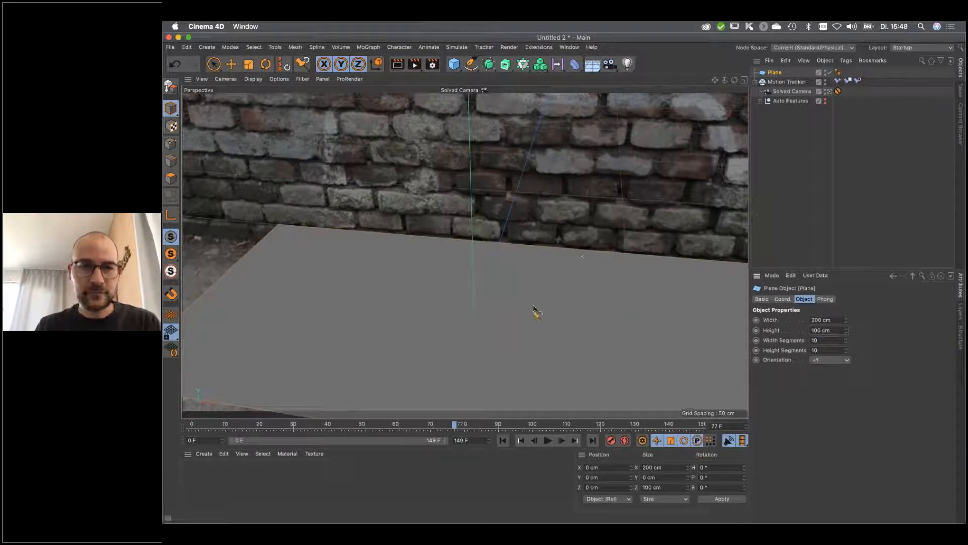
key("e")
left_click_drag(479, 304, 473, 323)
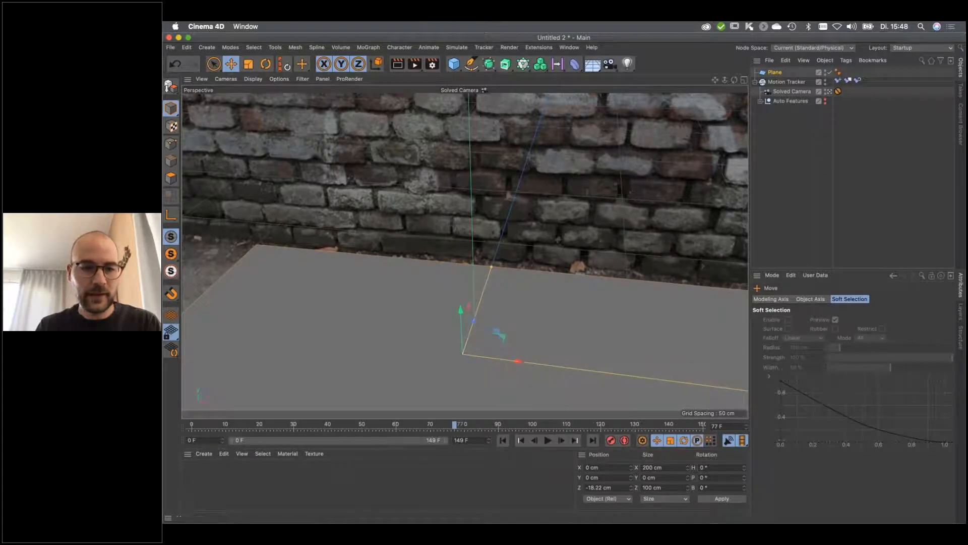
Create a material with a Checkerboard surface shader in its Alpha channel and apply it to the plane
double_click(204, 475)
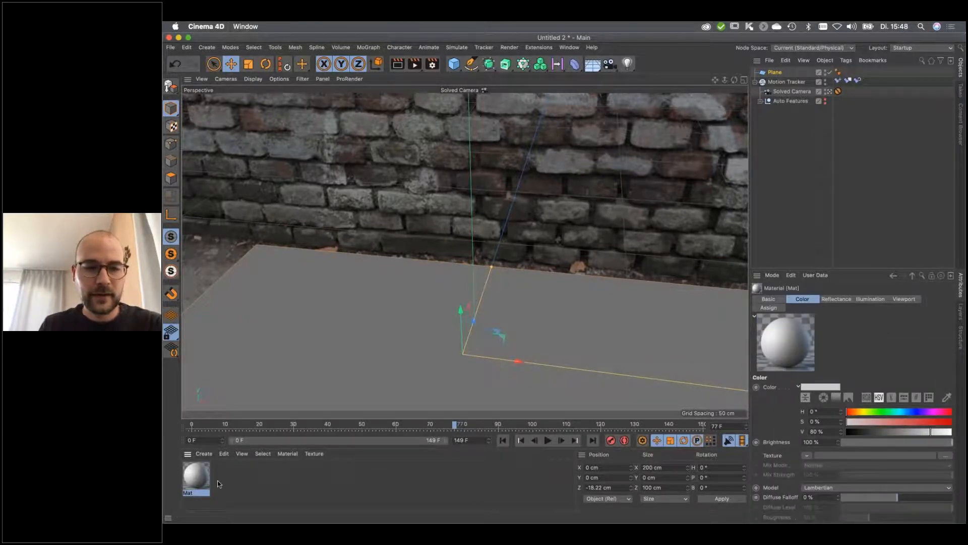
double_click(196, 476)
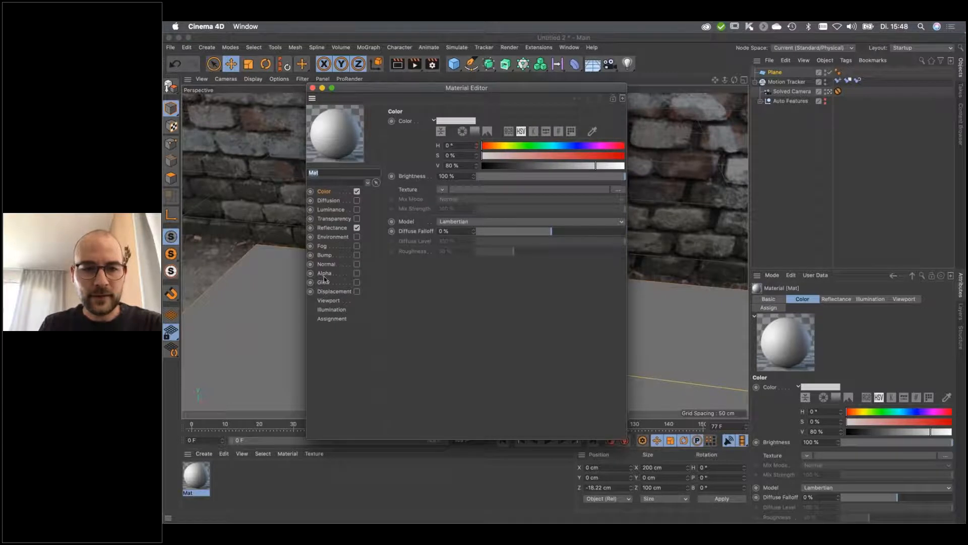
left_click(357, 273)
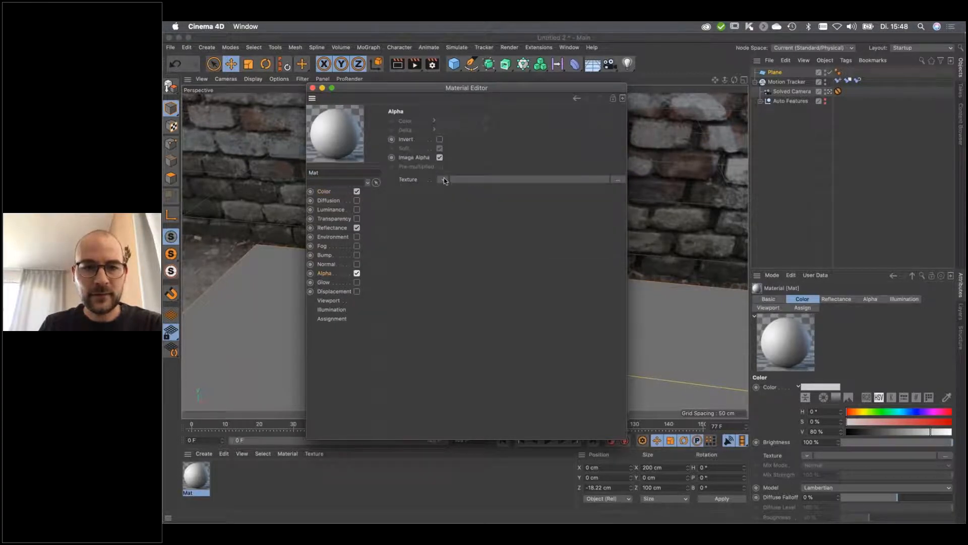
left_click(443, 180)
mouse_move(460, 406)
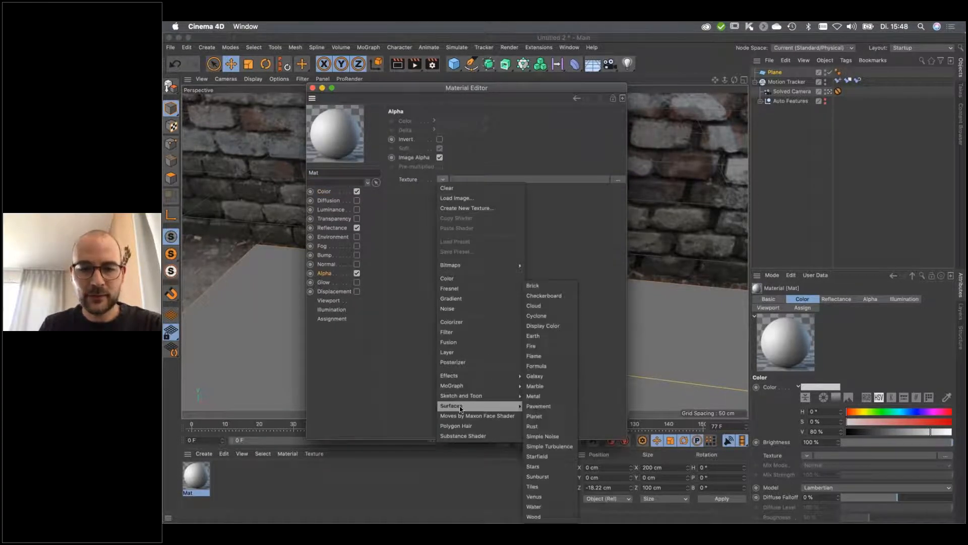
left_click(543, 296)
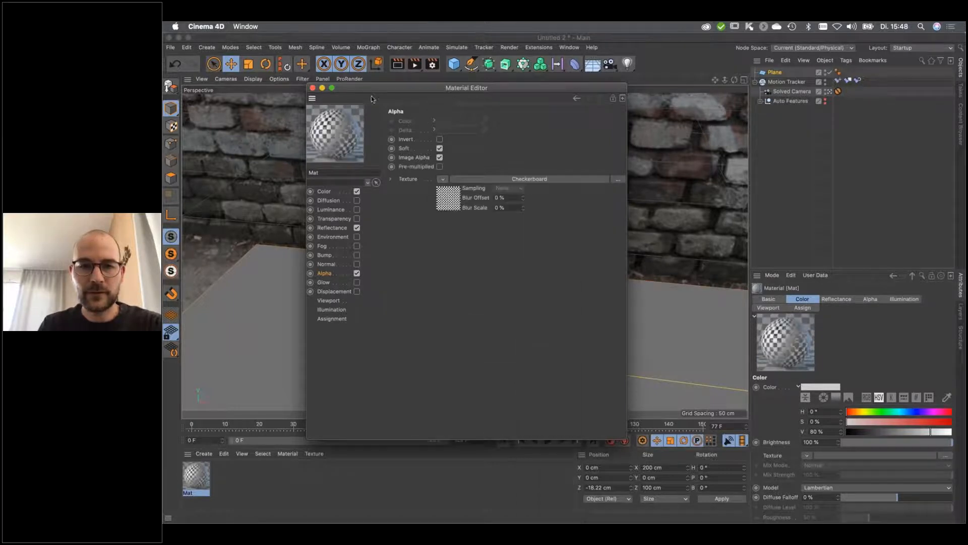
left_click(197, 475)
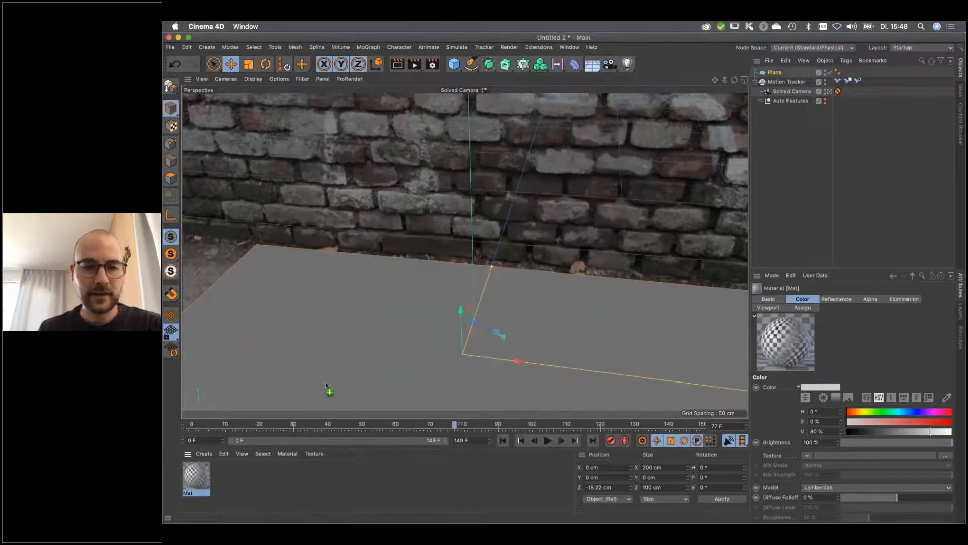
left_click_drag(326, 385, 329, 387)
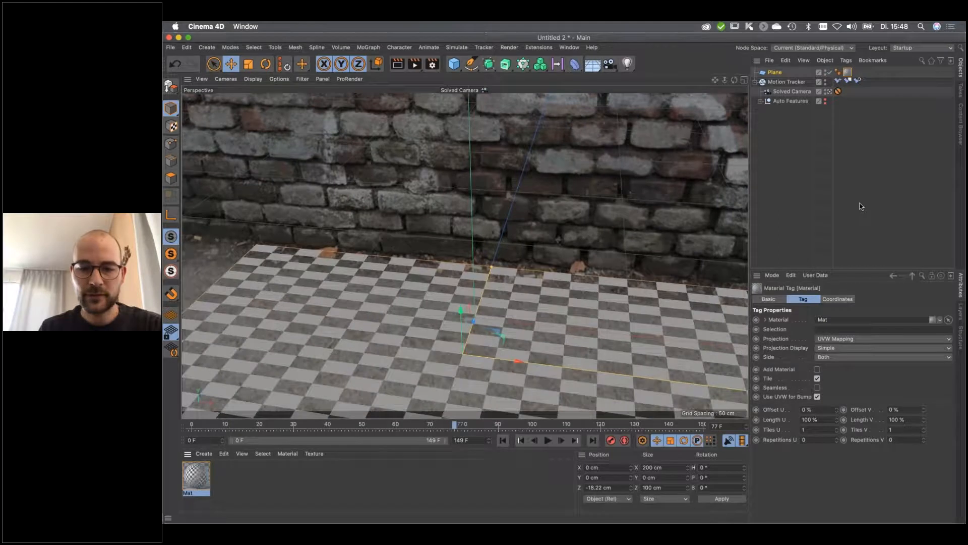
Play the footage from the first frame to check how the checkerboard plane sticks to the ground
left_click(853, 214)
left_click(502, 440)
left_click(547, 440)
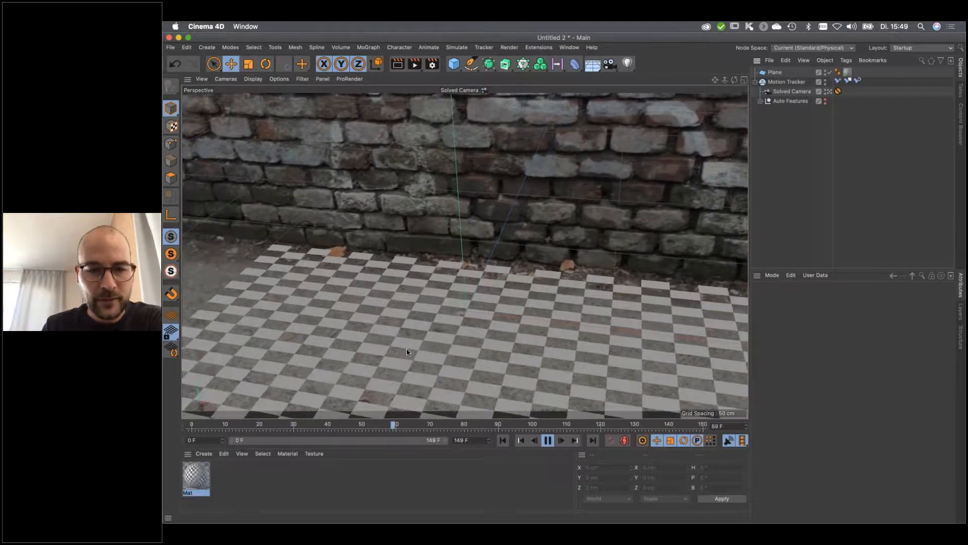
key("F8")
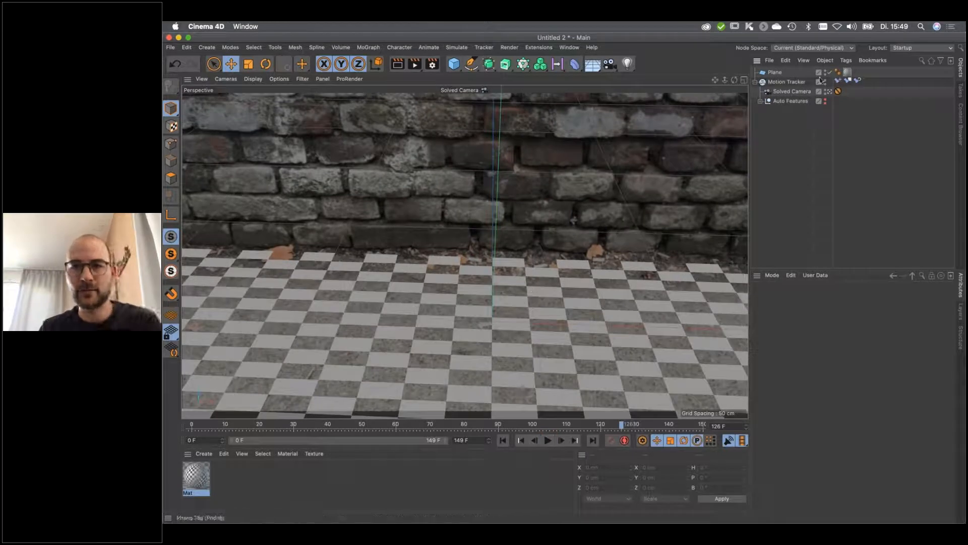
Add a Figure object scaled down to fit the tracked scene and disable the plane
left_click(454, 63)
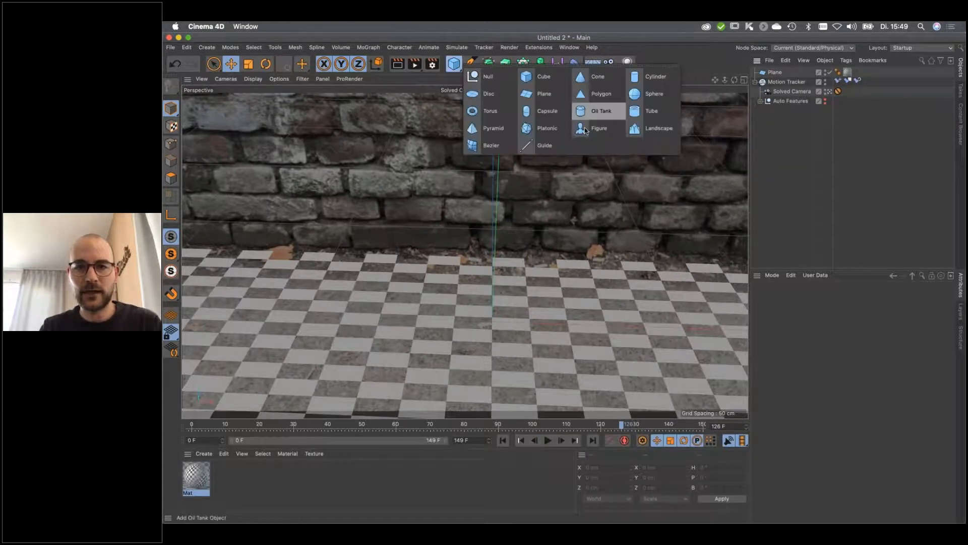
left_click(585, 129)
left_click_drag(828, 321, 828, 382)
left_click(802, 143)
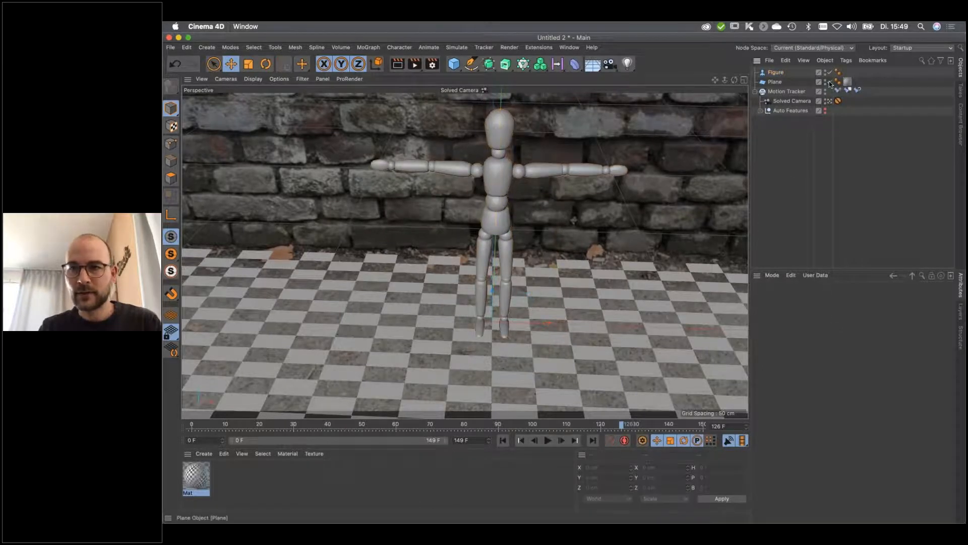
left_click(830, 82)
Play and scrub the footage to check how the figure stays in place on the ground
left_click(521, 440)
left_click(548, 440)
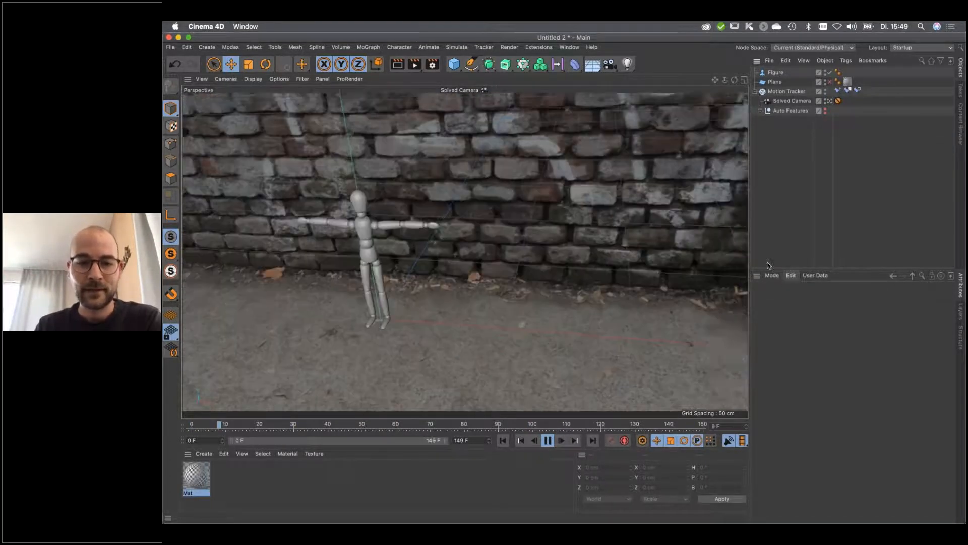
left_click(548, 440)
left_click_drag(531, 427, 276, 425)
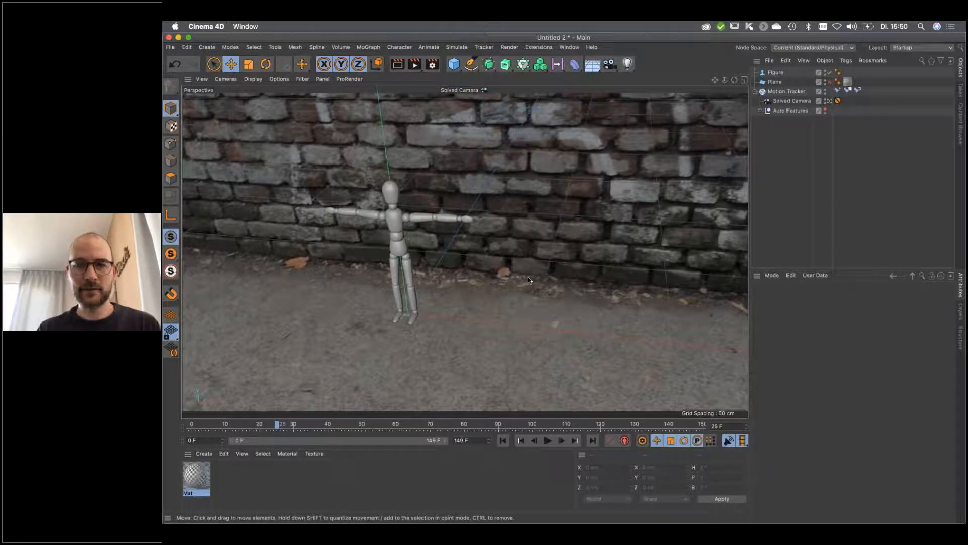
Start a new project in the Motion Tracker layout with a Motion Tracker object
key("super+n")
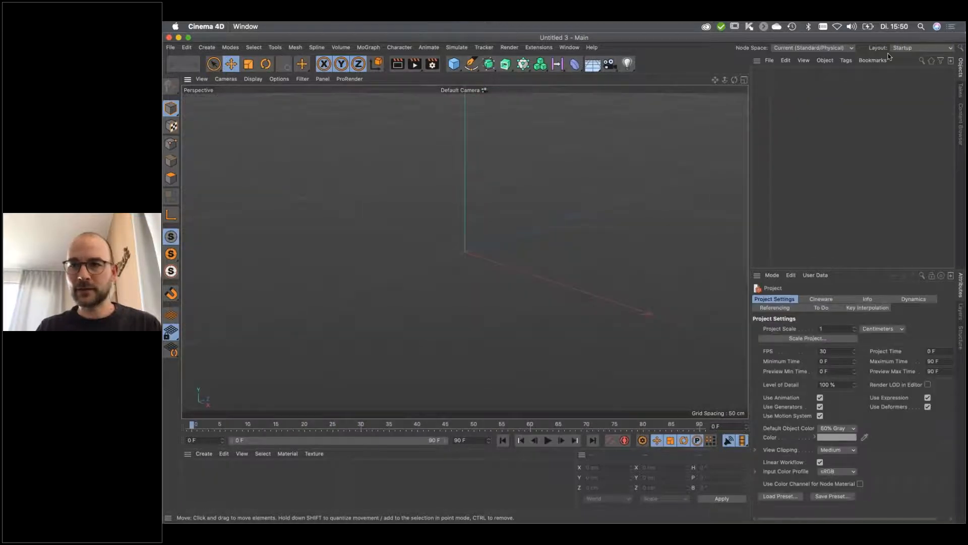
left_click(922, 47)
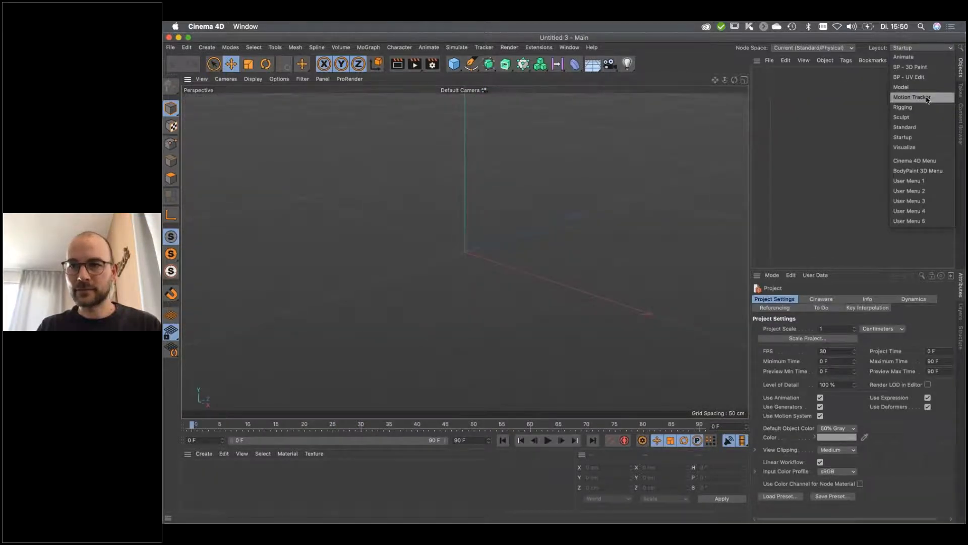
left_click(926, 97)
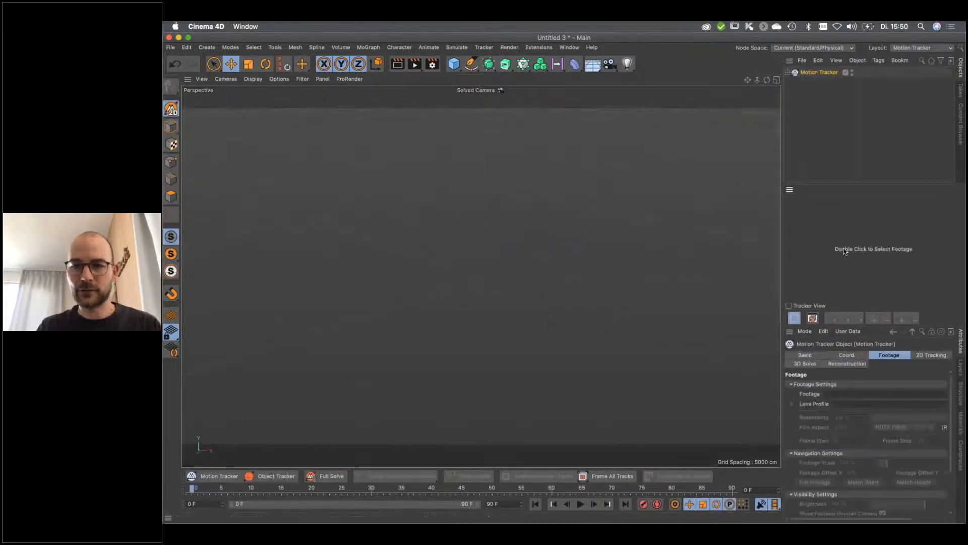
Load Wall.MOV from the Footage folder as the Motion Tracker's footage
double_click(845, 251)
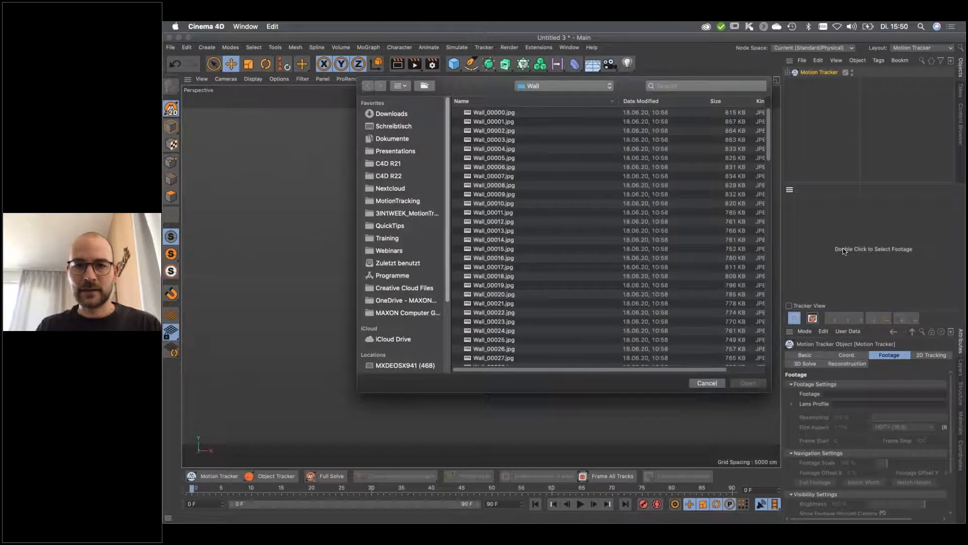
left_click(537, 89)
left_click(538, 96)
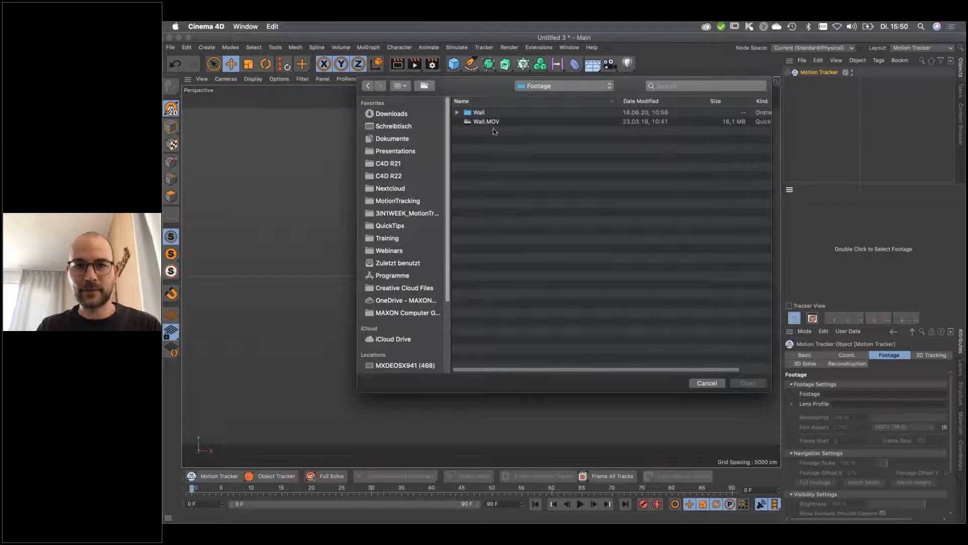
left_click(490, 122)
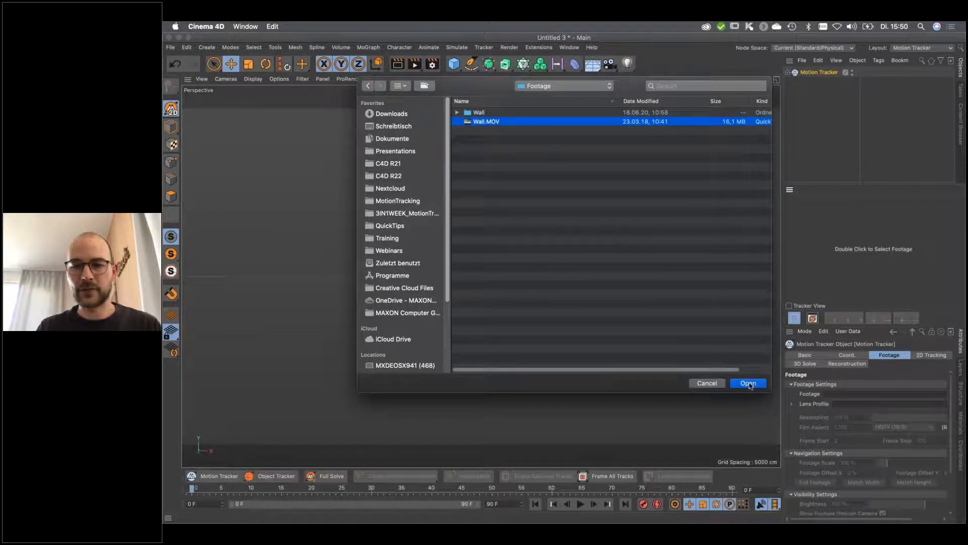
left_click(749, 383)
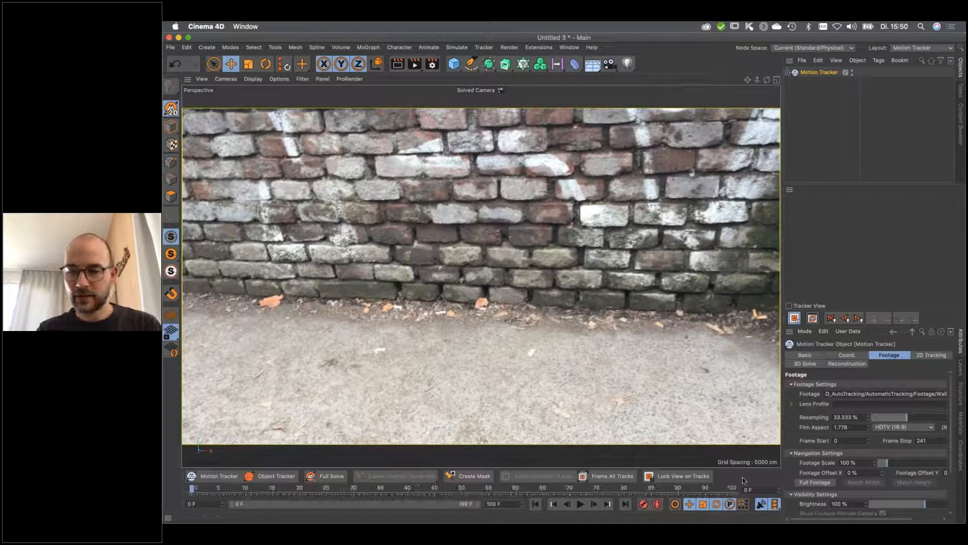
Set the footage's Frame Stop to 100 and run automatic 2D tracking on it
scroll(859, 519, "right", 2)
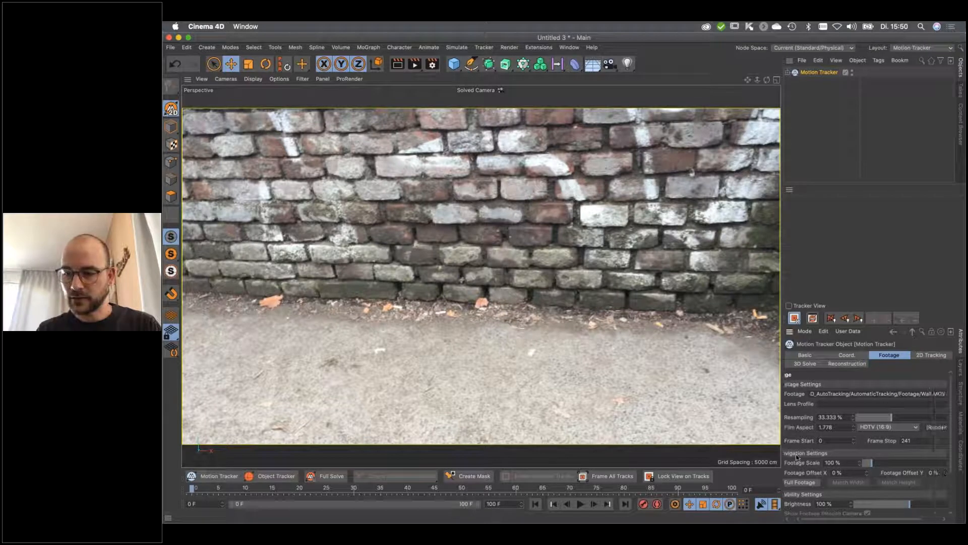
left_click(904, 440)
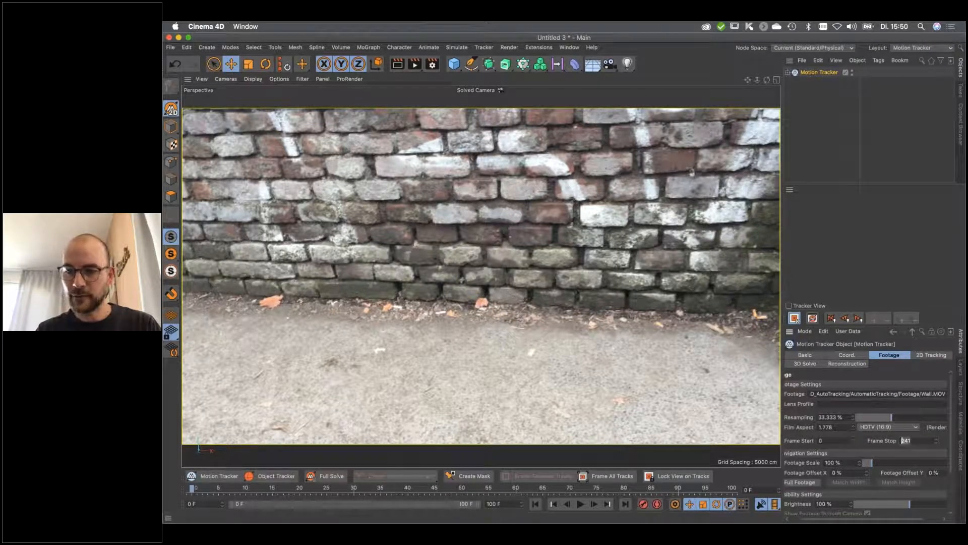
type("100")
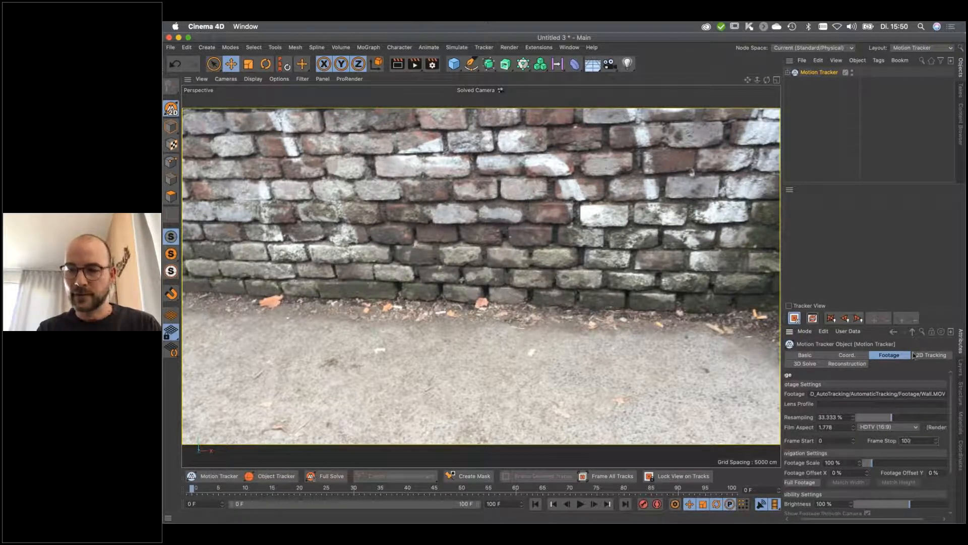
left_click(932, 355)
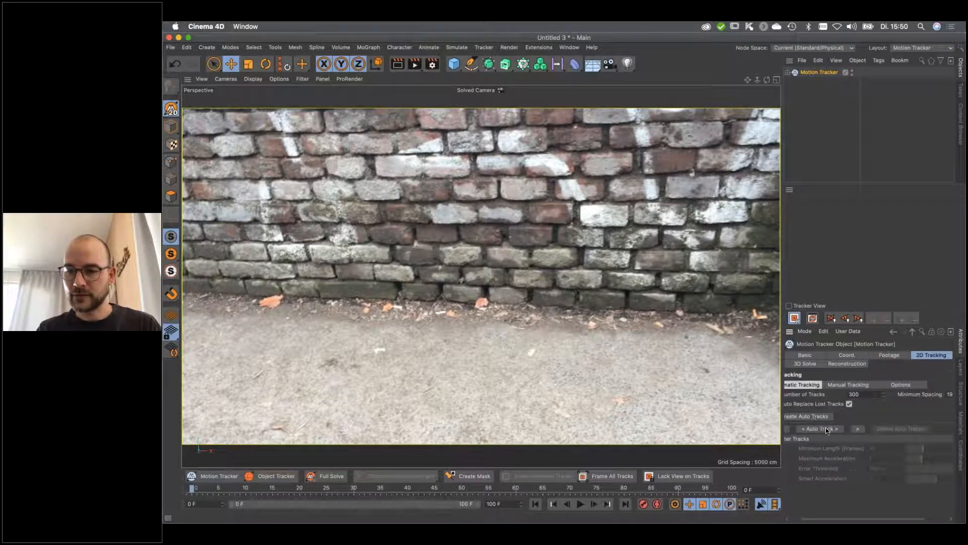
left_click(820, 429)
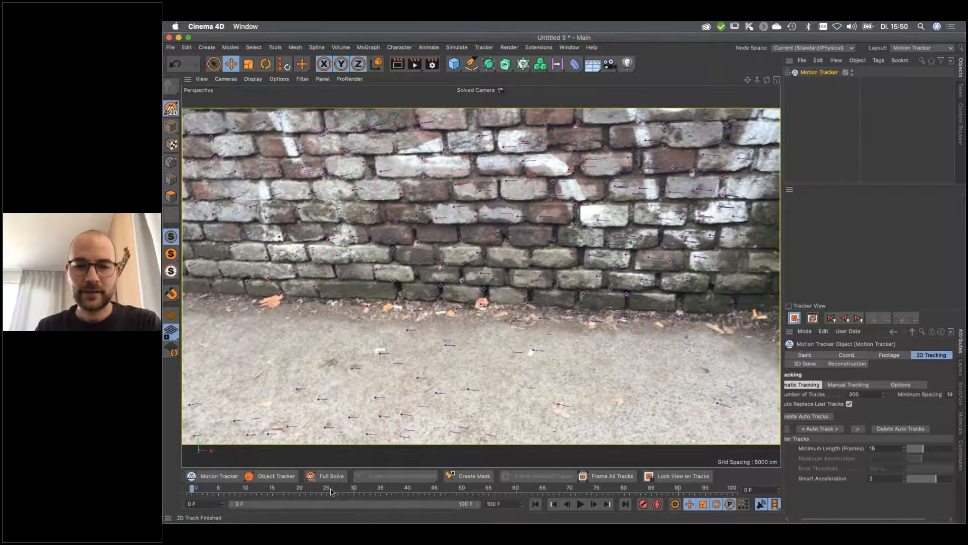
Scrub and play the tracked footage to check how the auto tracks follow the wall and ground
left_click_drag(330, 492, 494, 491)
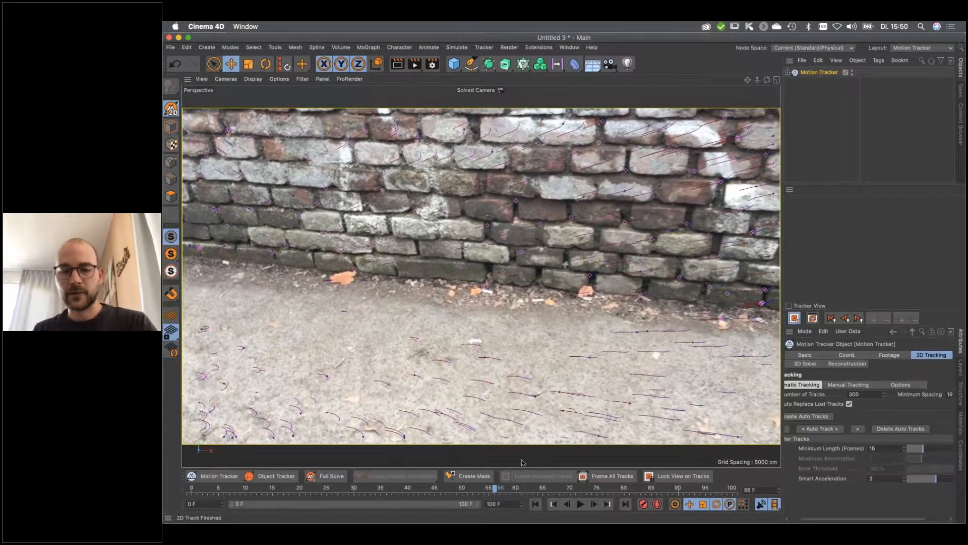
left_click_drag(415, 492, 192, 491)
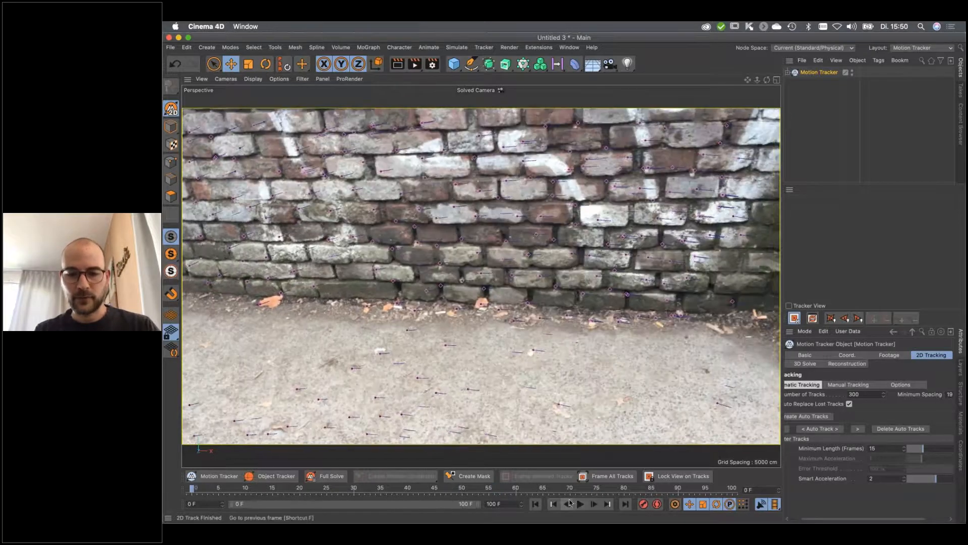
left_click(582, 504)
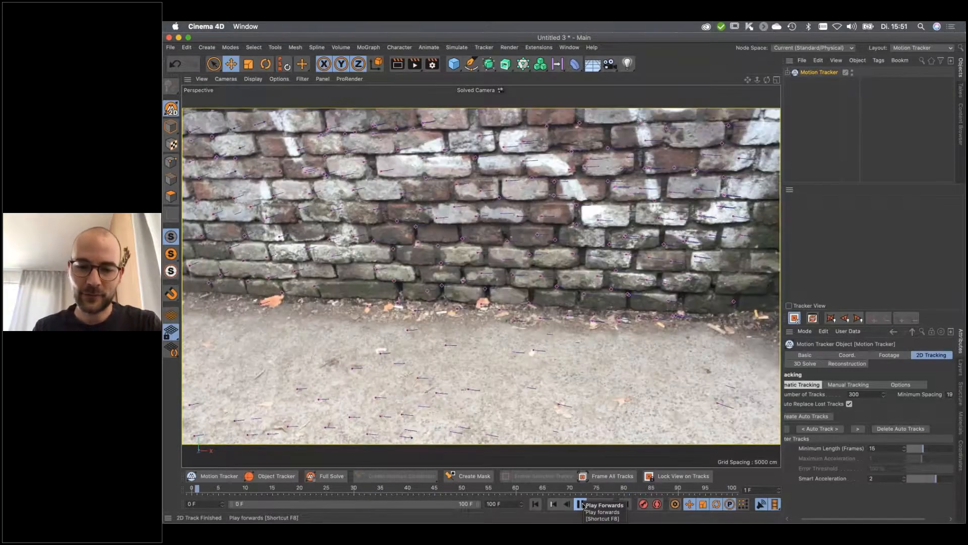
left_click(581, 504)
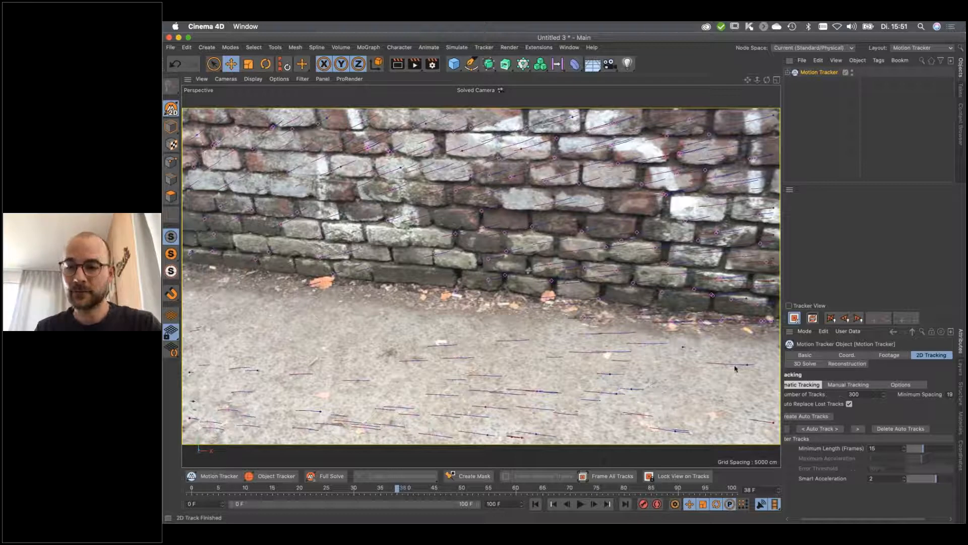
Examine the auto tracks in the Motion Tracker Graph View, first as track bars and then as error and velocity curves
left_click(813, 318)
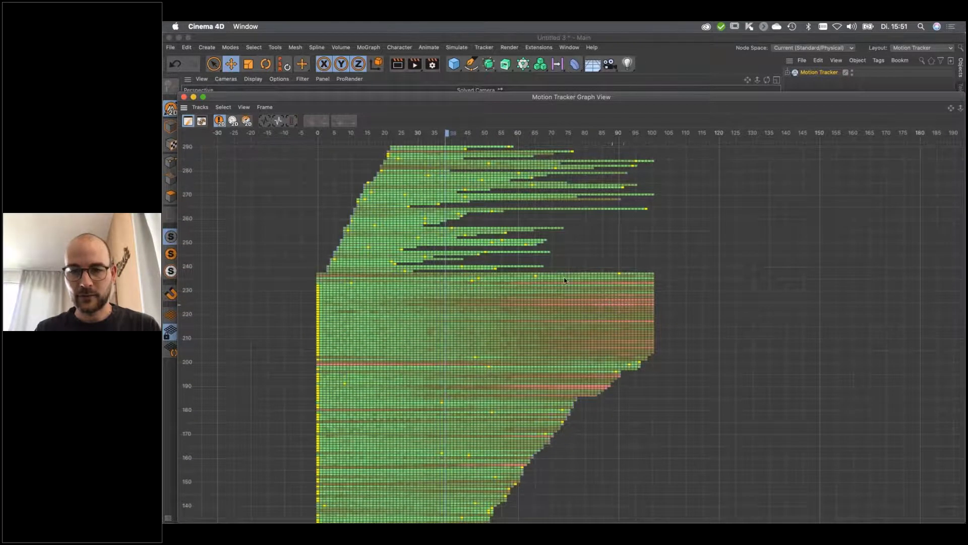
scroll(604, 316, "up", 3)
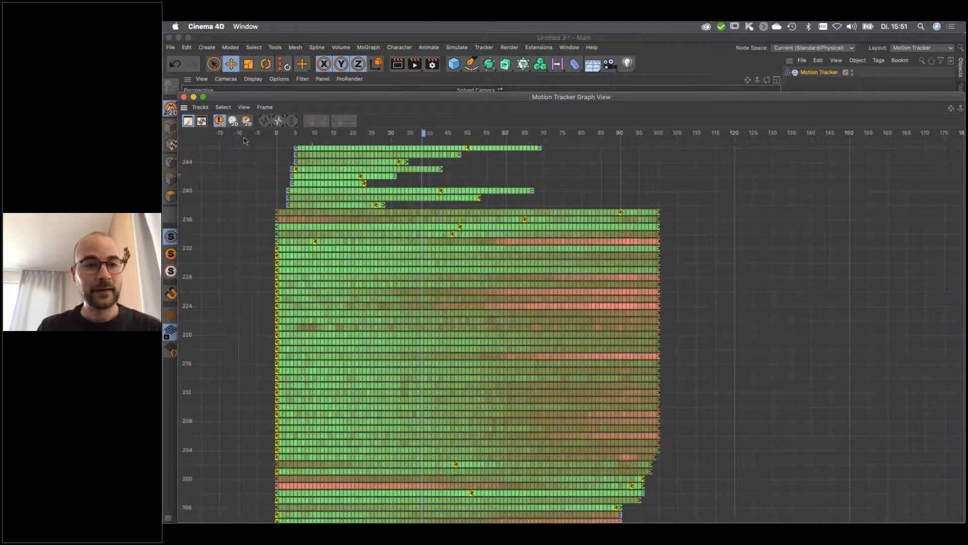
left_click(202, 121)
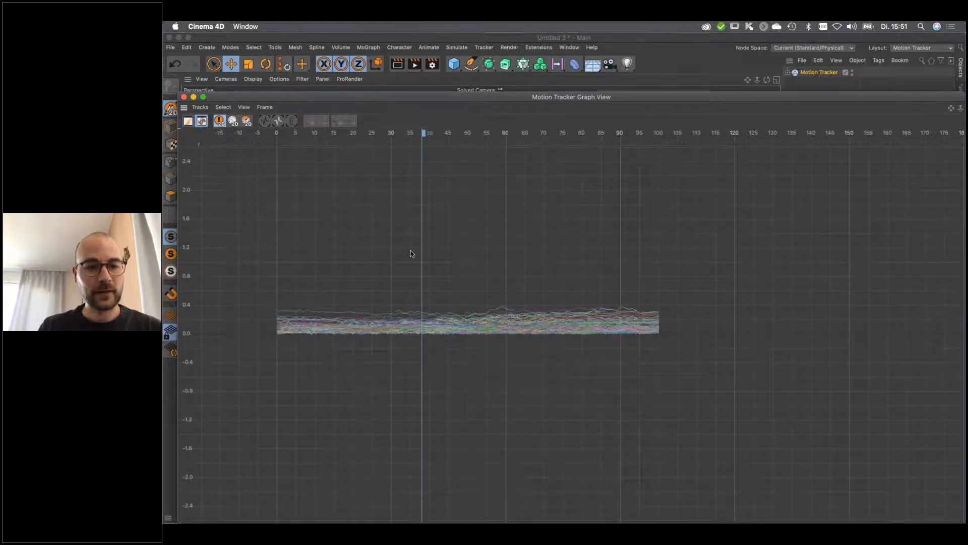
key("h")
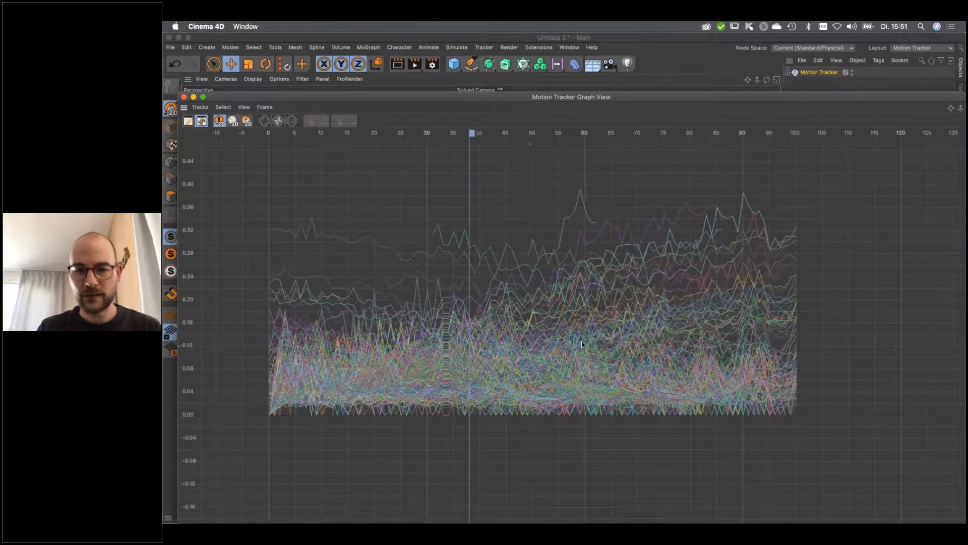
scroll(428, 363, "up", 8)
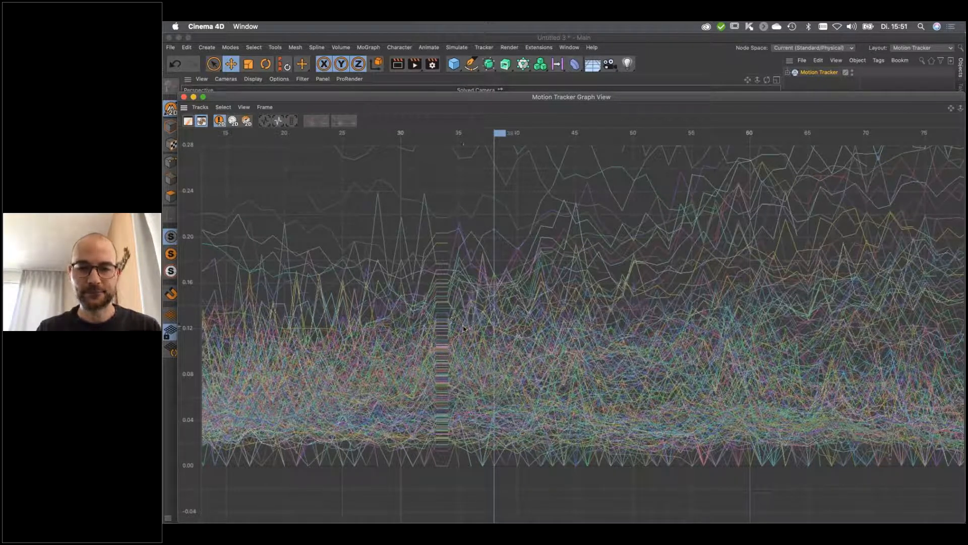
left_click(233, 120)
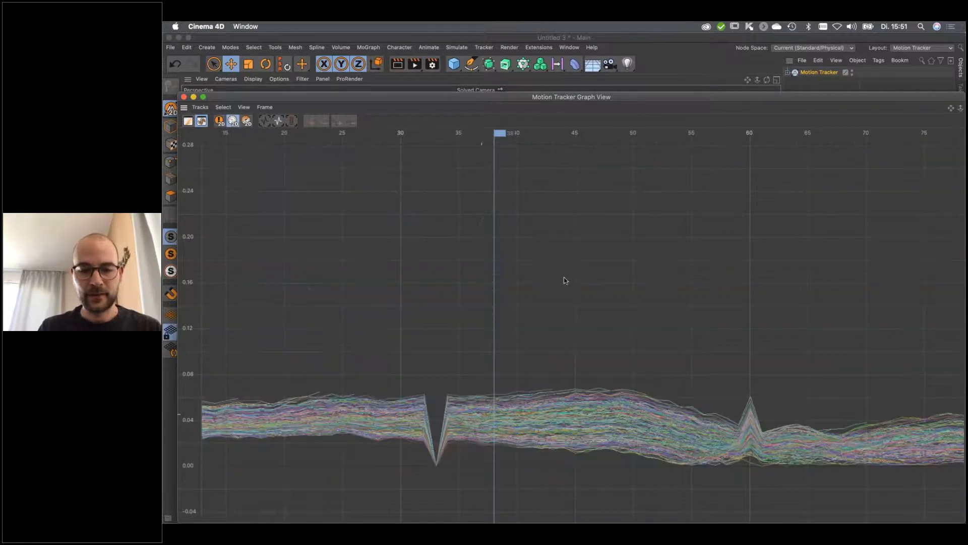
Frame the velocity curves in the Graph View, move to frame 33 at their sharp dip, and close the graph
key("h")
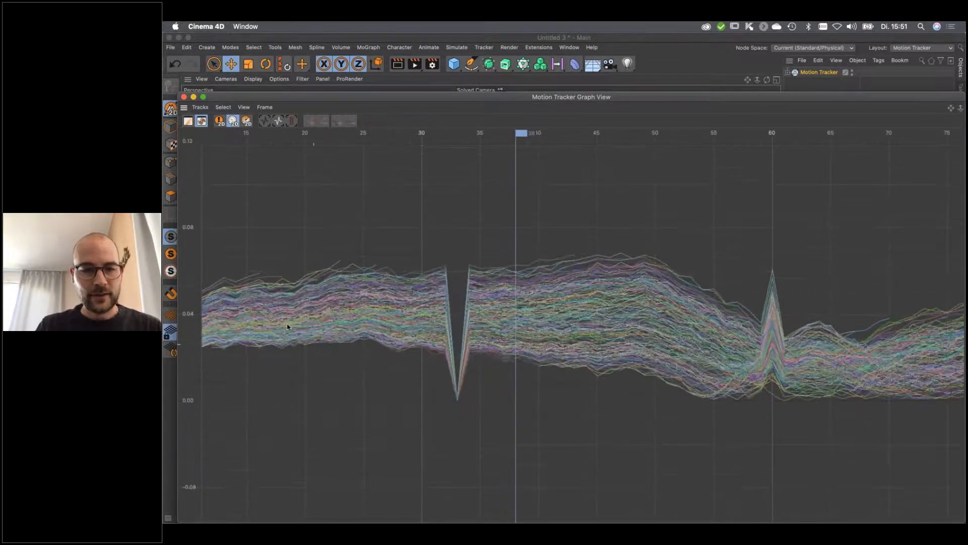
left_click(461, 134)
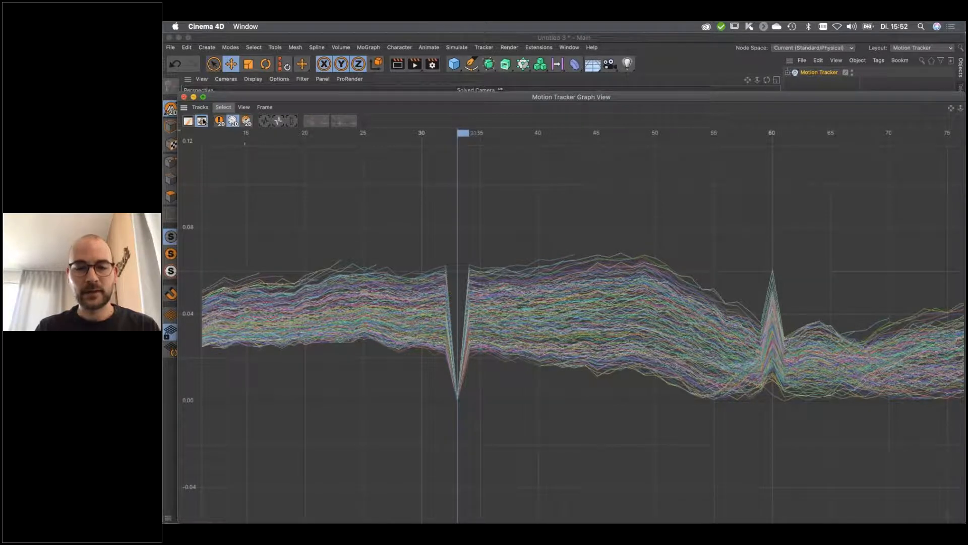
key("super+w")
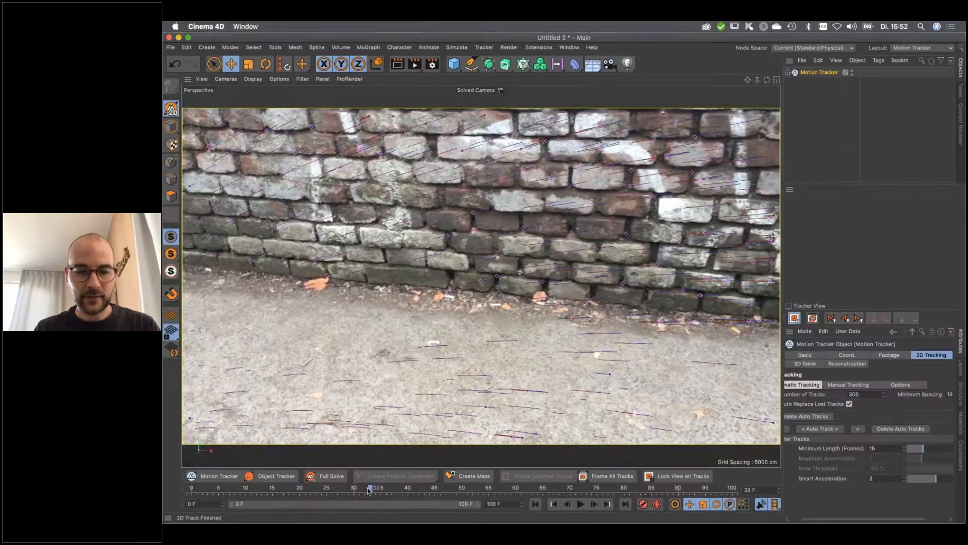
Scrub the wall footage from frame 33 to frame 45 to check the image motion around the velocity dip
left_click_drag(366, 491, 370, 491)
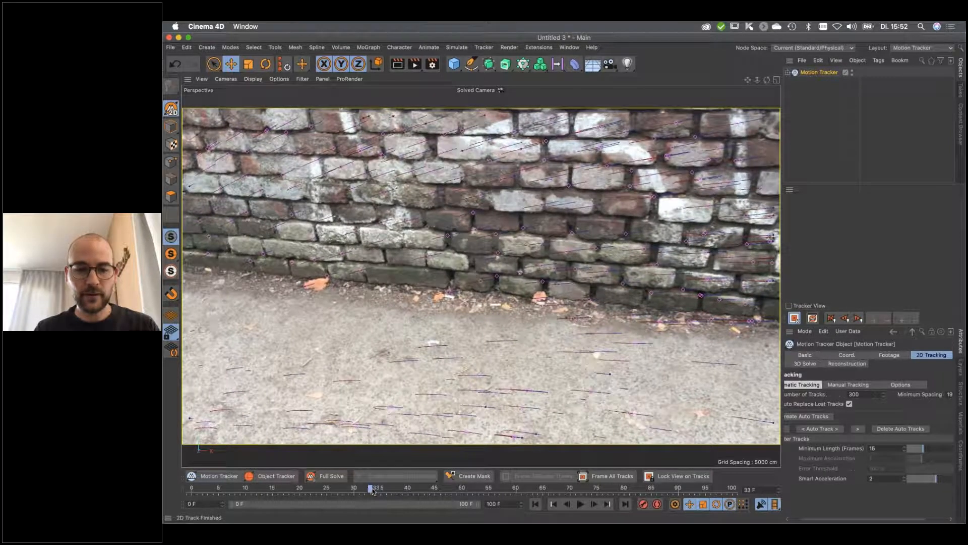
left_click_drag(373, 489, 373, 489)
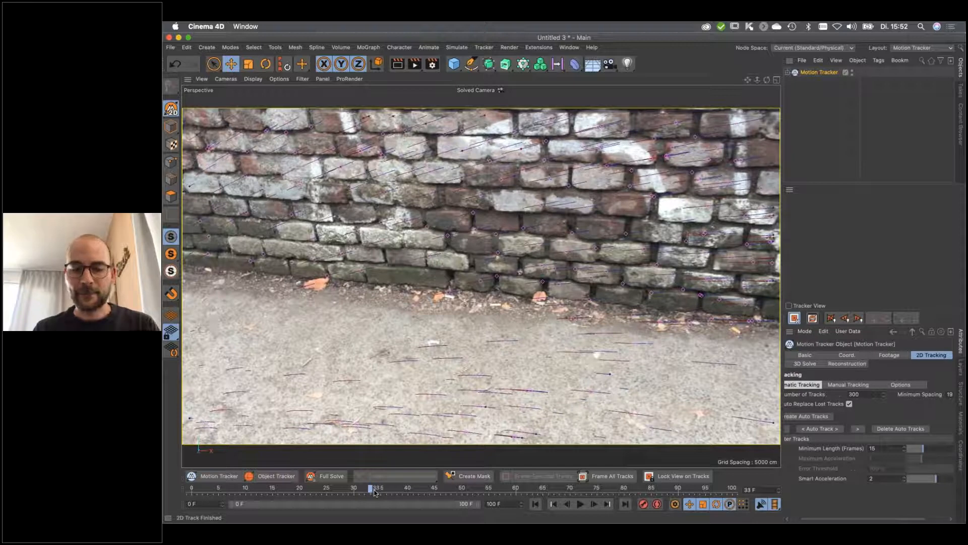
left_click(372, 492)
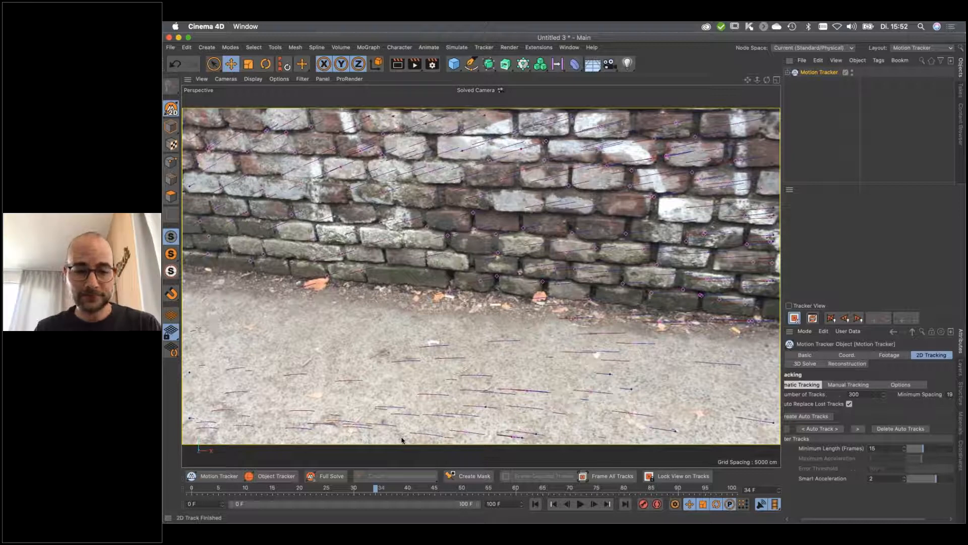
left_click_drag(375, 489, 439, 494)
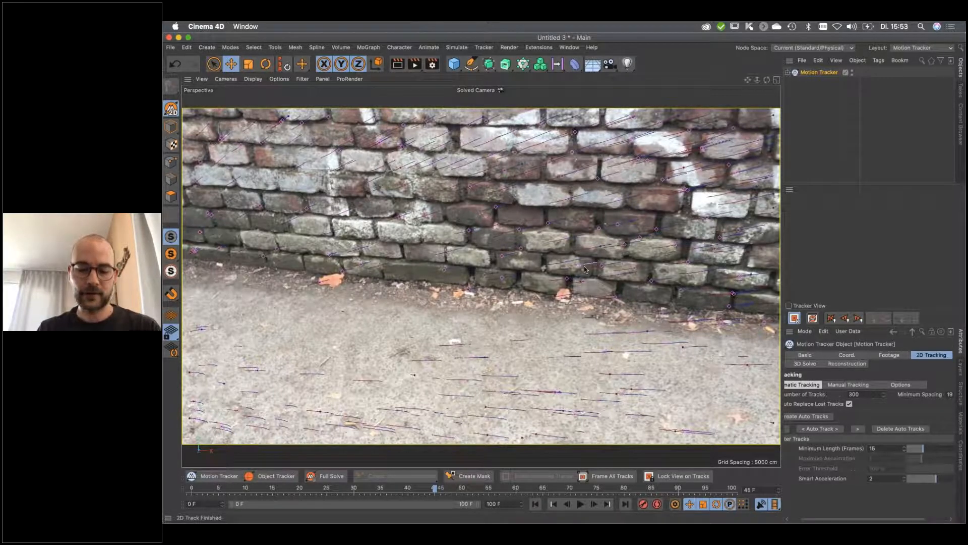
Create a new project and switch the interface to the Startup layout
key("super+n")
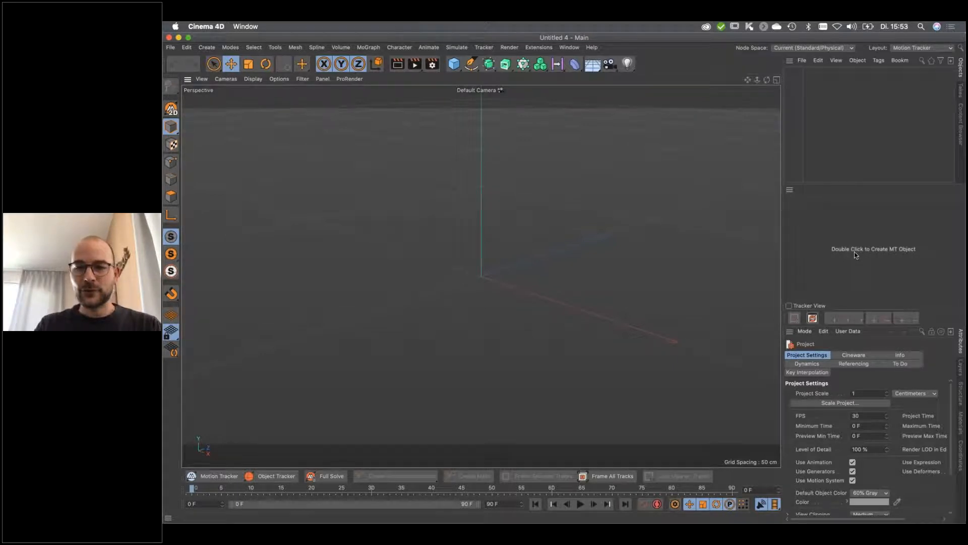
left_click(905, 49)
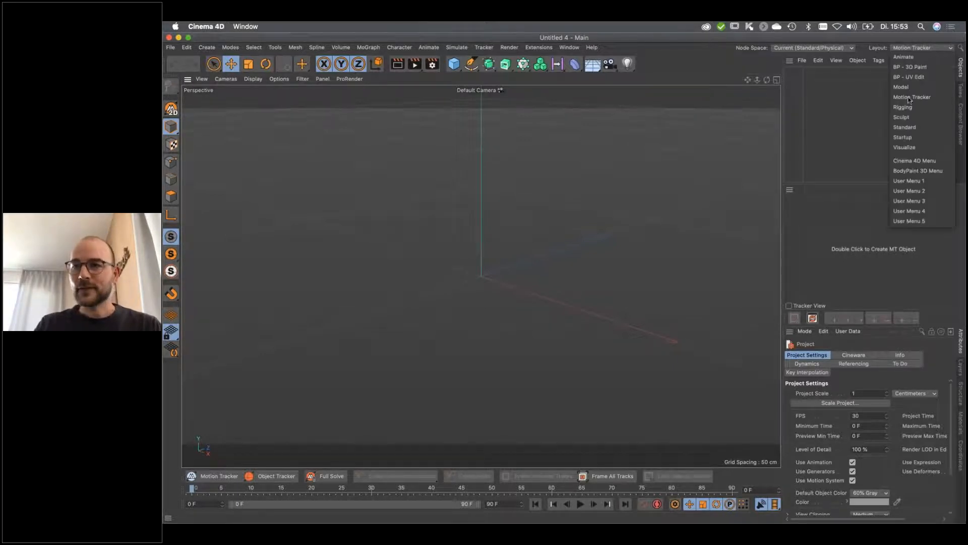
left_click(924, 143)
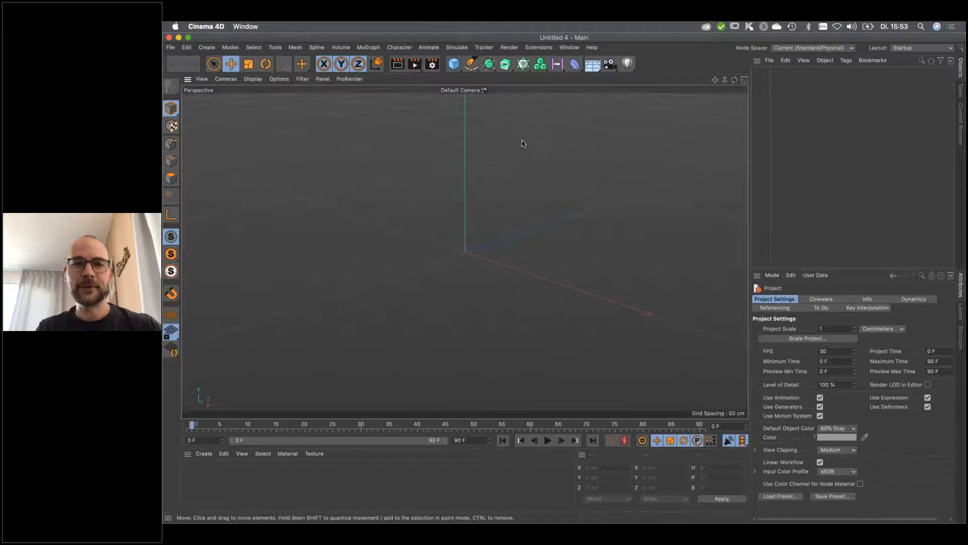
Start the Lens Distortion tool and load SoccerField_00000.jpg from the LensDistortion Footage folder as its image
left_click(510, 47)
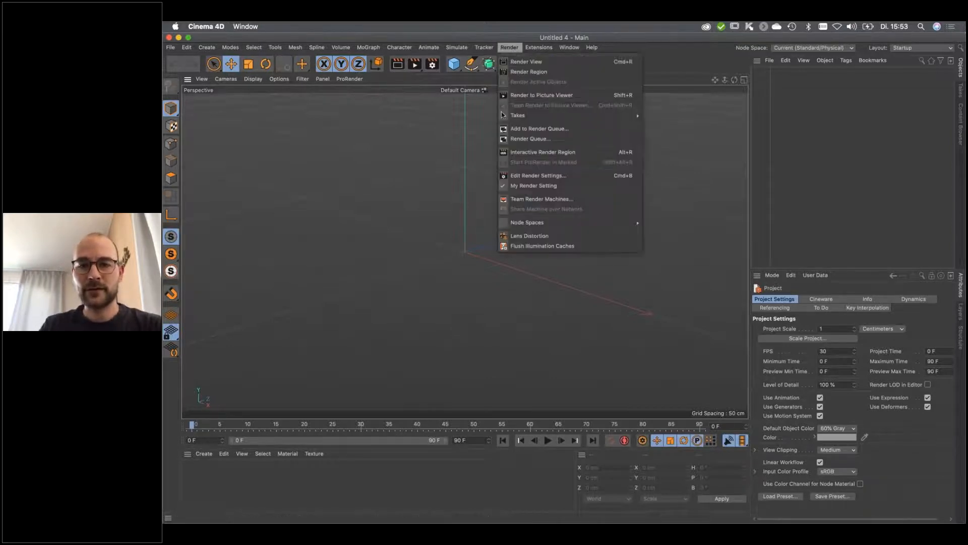
left_click(548, 236)
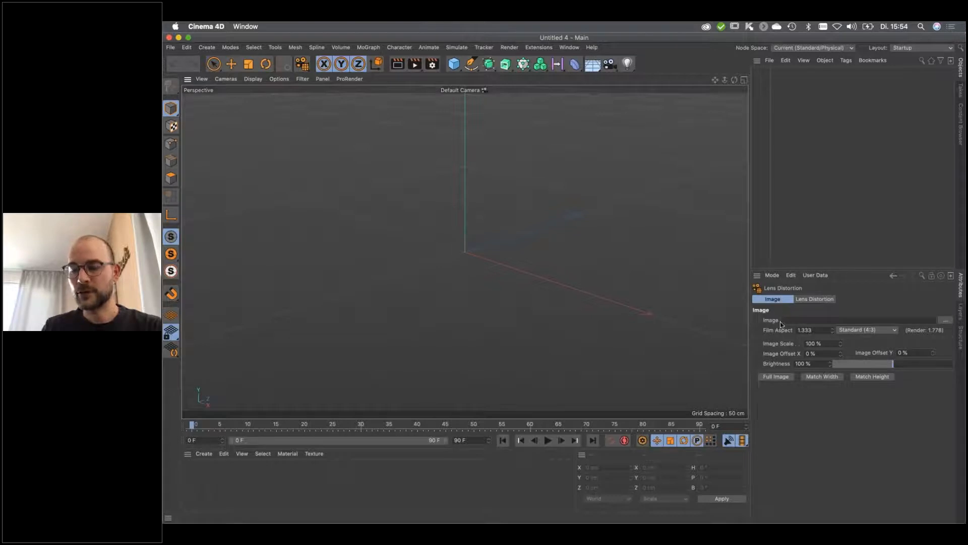
left_click(941, 323)
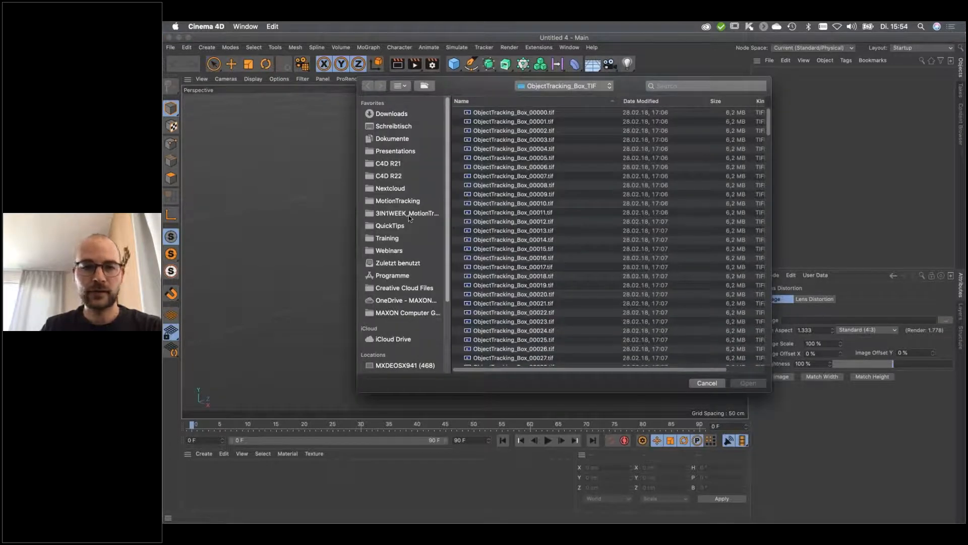
left_click(409, 213)
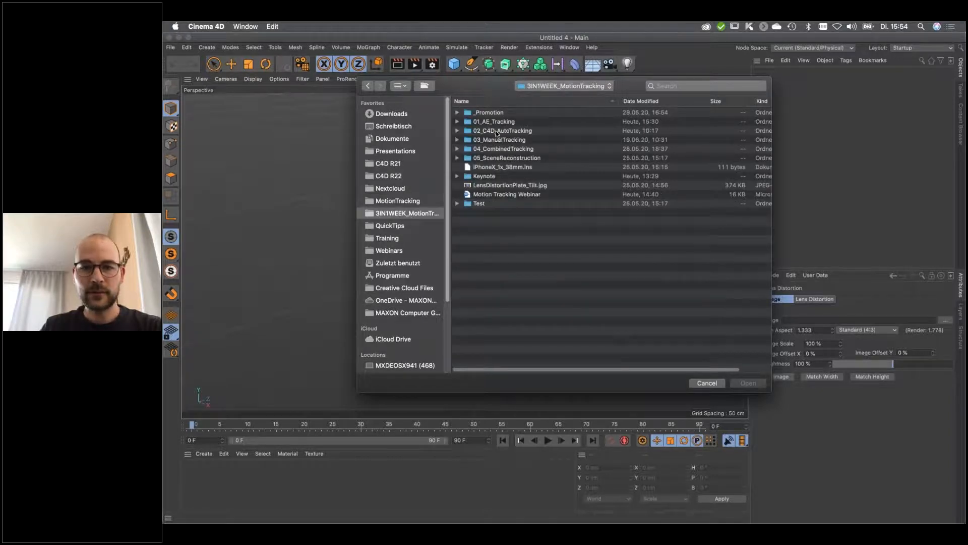
double_click(497, 133)
double_click(494, 123)
double_click(475, 113)
left_click(485, 113)
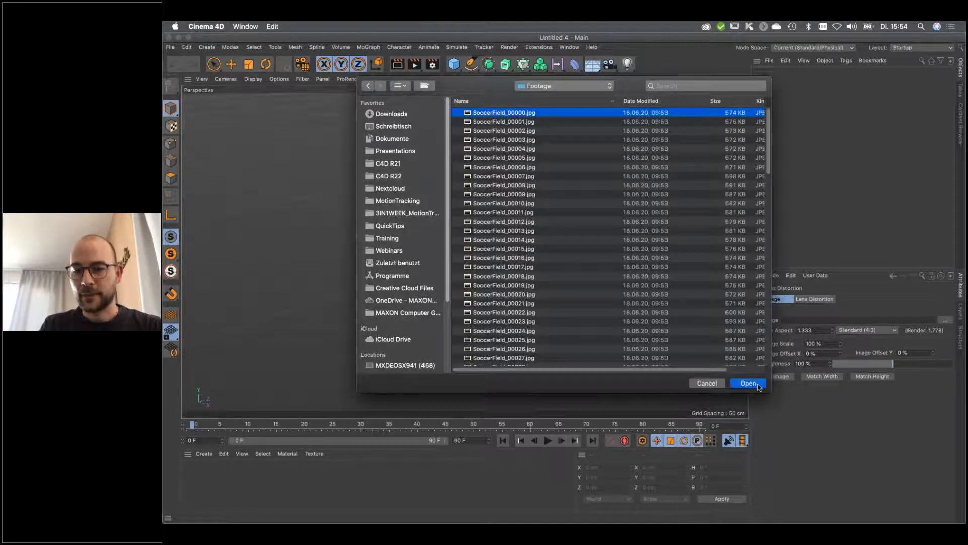
left_click(758, 385)
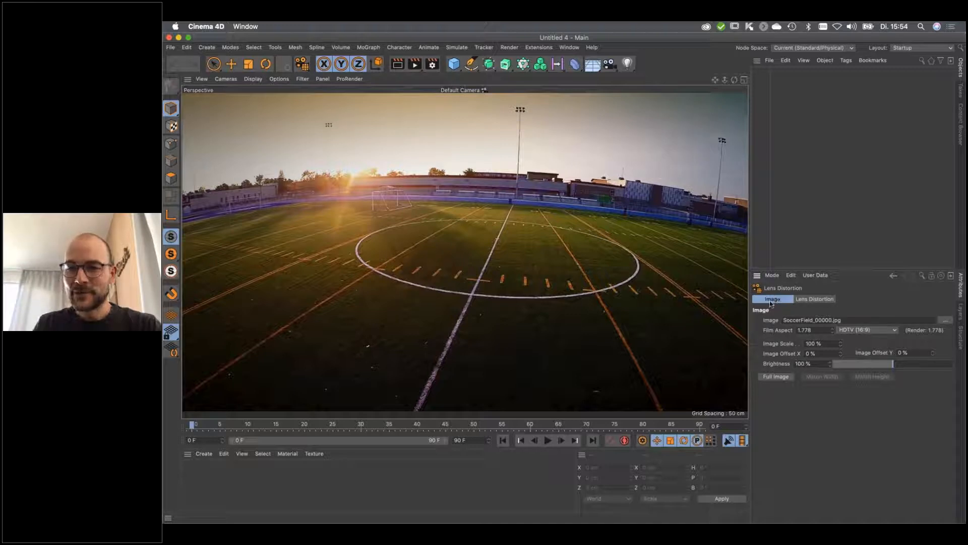
Add an N-point line and fit its points along the curved white marking from the image's left edge towards the goal
left_click(815, 299)
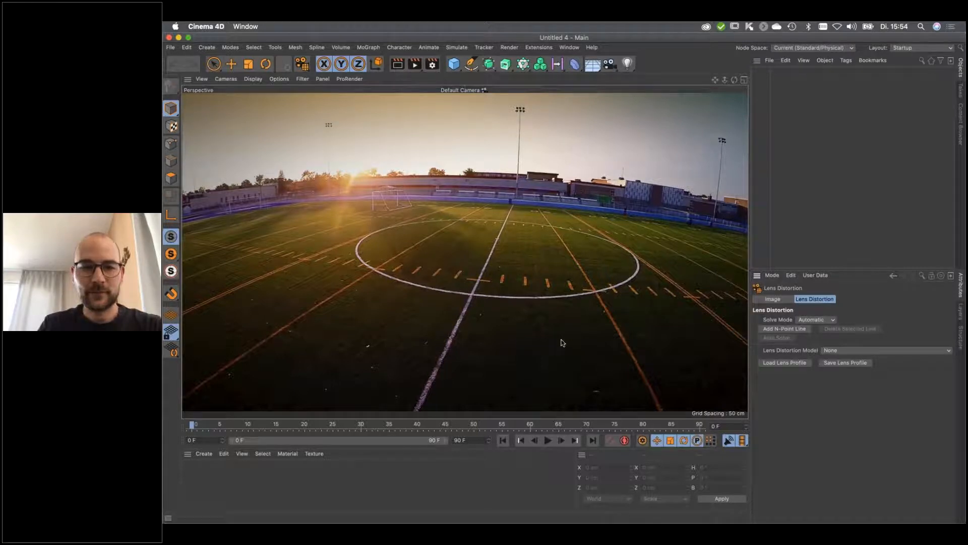
left_click(779, 329)
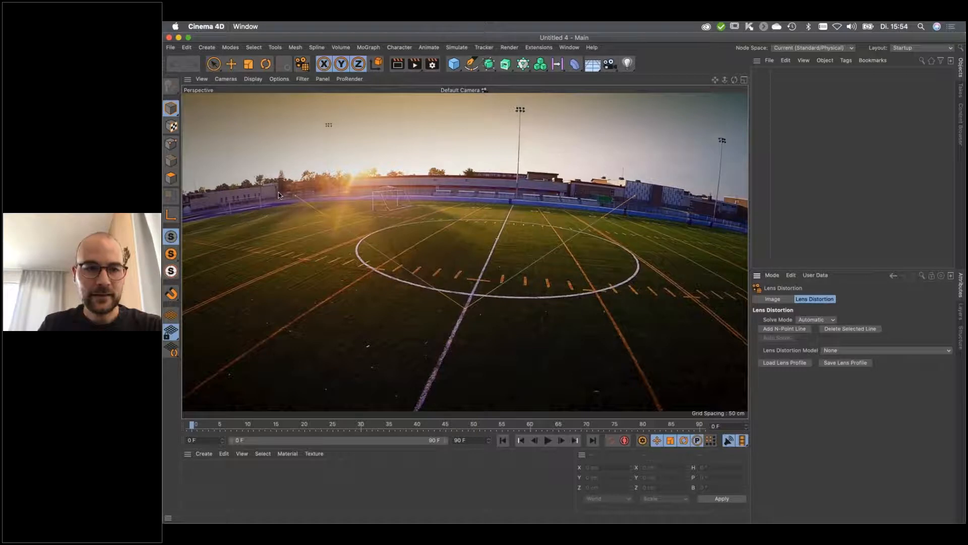
left_click_drag(295, 198, 186, 281)
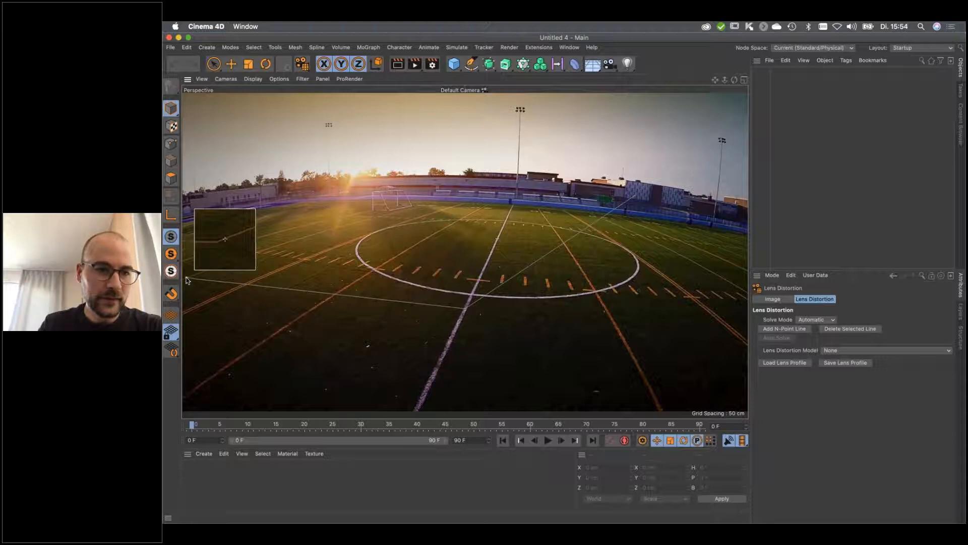
left_click_drag(186, 280, 186, 280)
left_click_drag(465, 312, 319, 235)
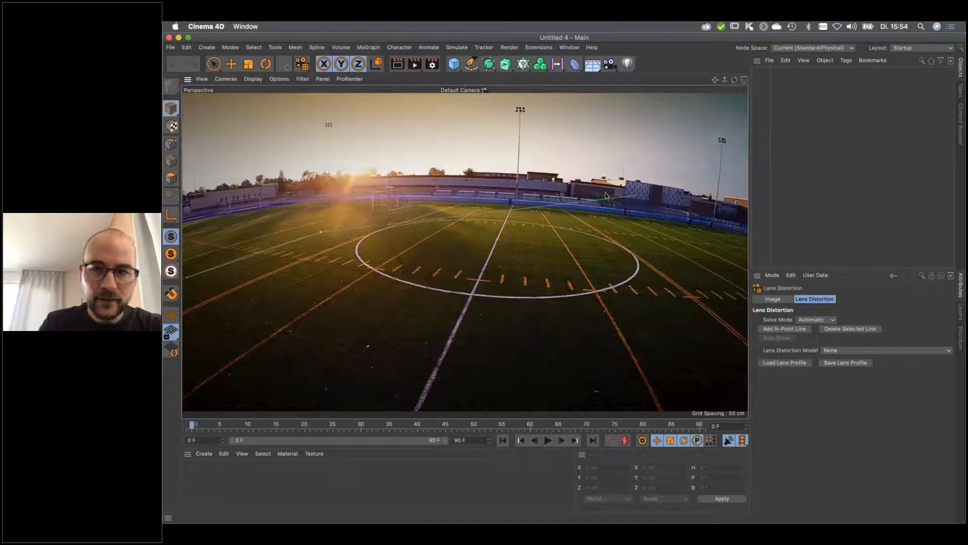
left_click_drag(631, 198, 429, 208)
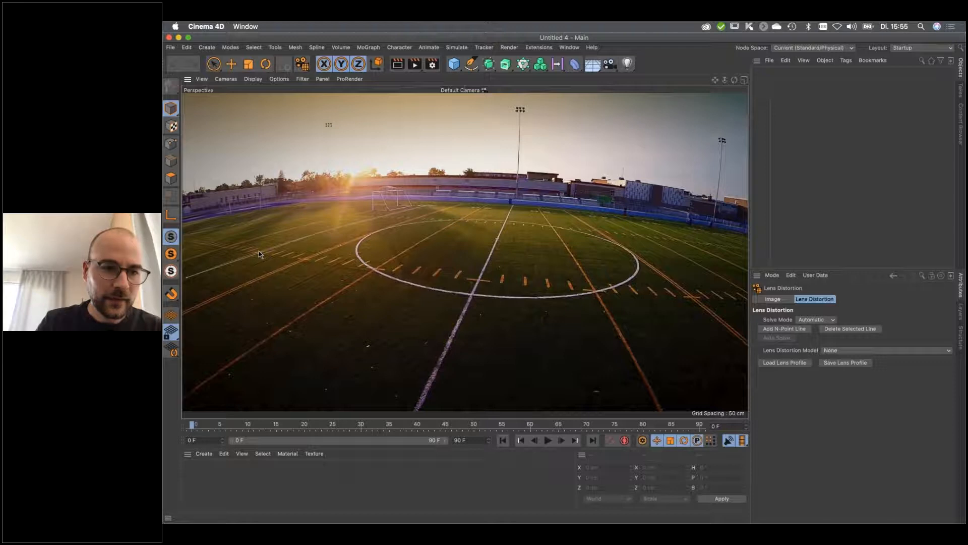
left_click_drag(259, 250, 277, 252)
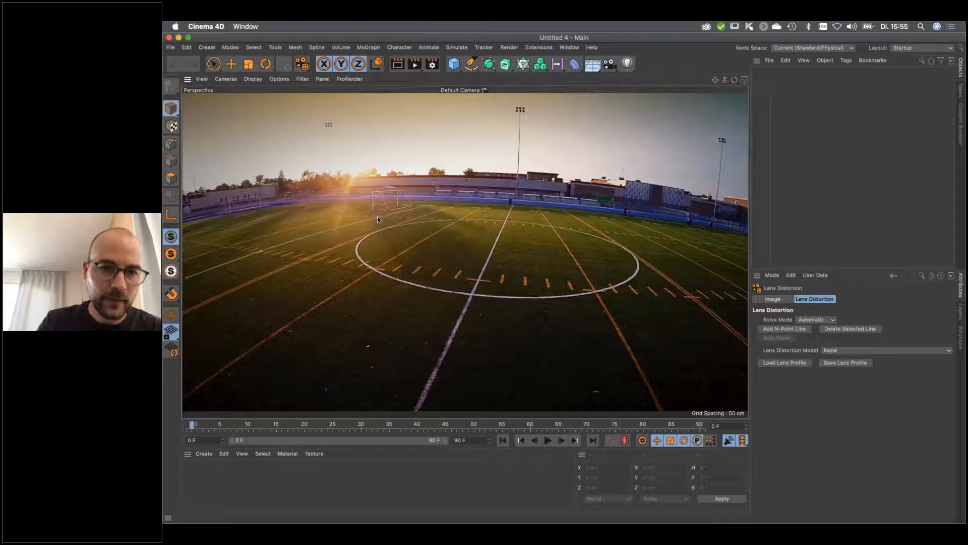
left_click_drag(378, 217, 376, 219)
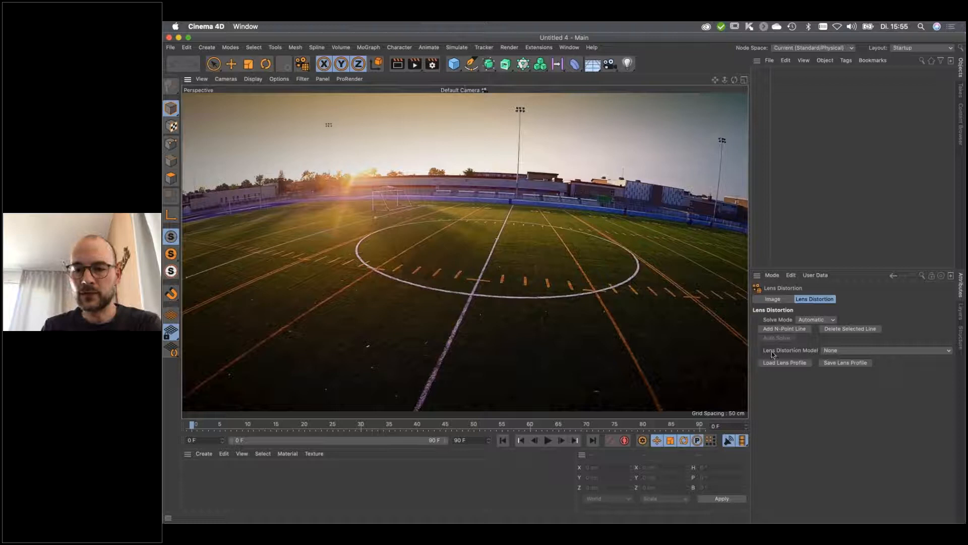
Set the Lens Distortion Model to 3DE Standard Classic and run Auto Solve
left_click(834, 352)
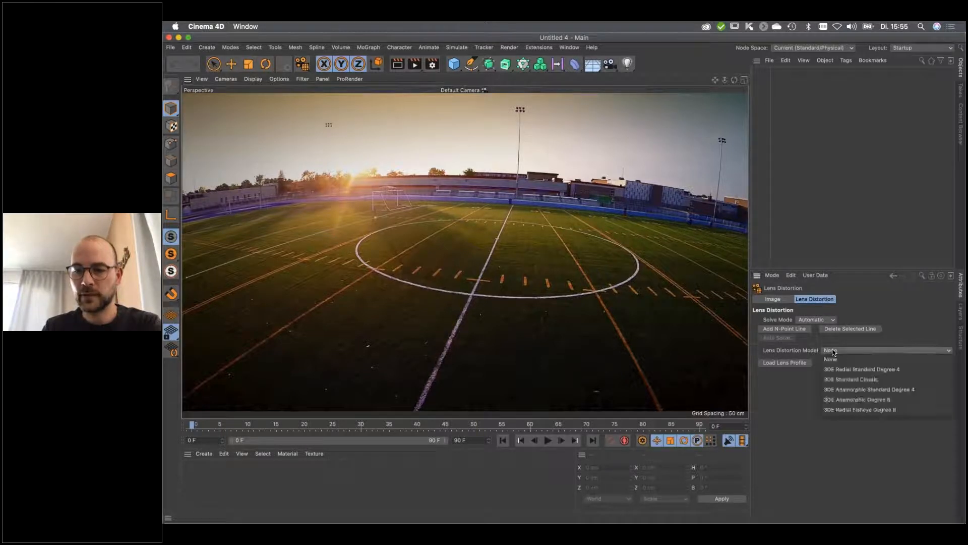
left_click(868, 382)
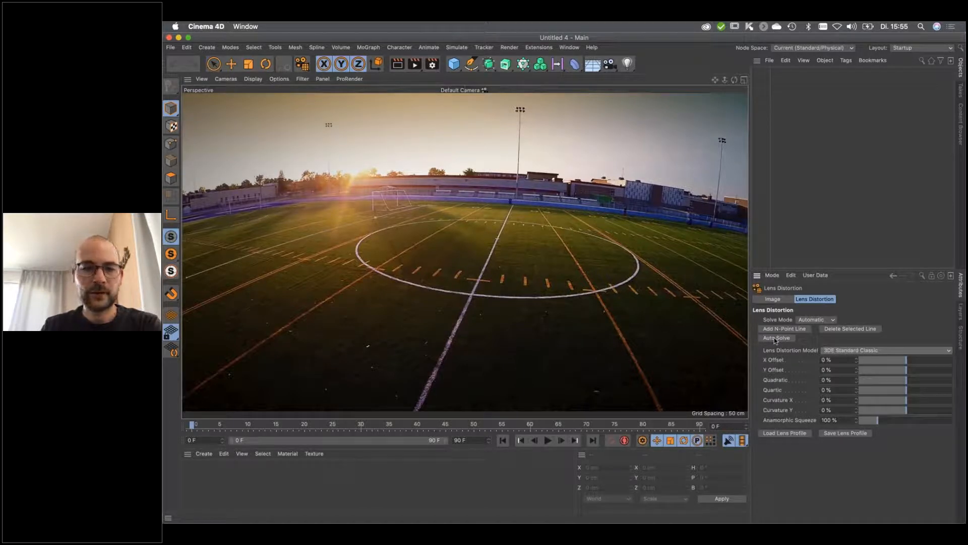
left_click(774, 337)
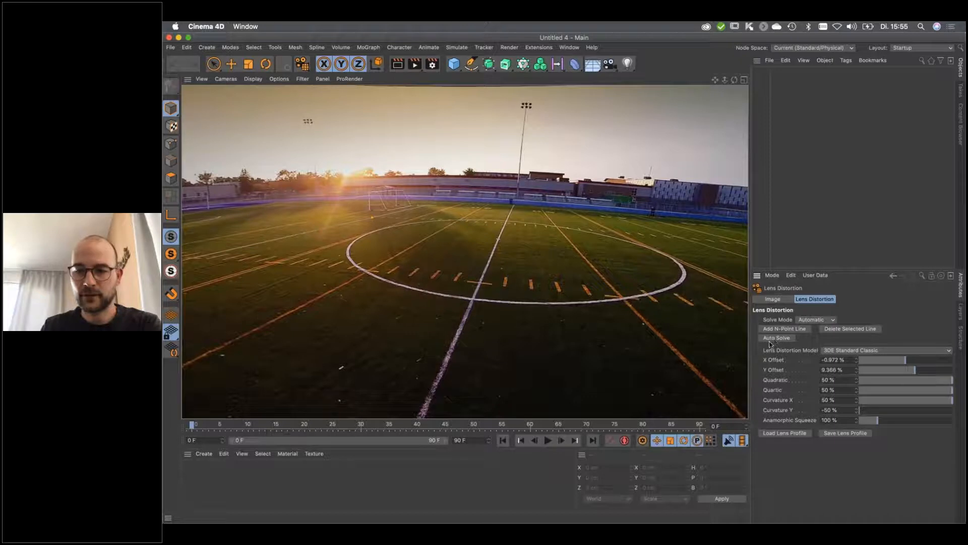
Set the Lens Distortion Model to None and refine the line's points along the white field marking on the undistorted original
left_click(847, 369)
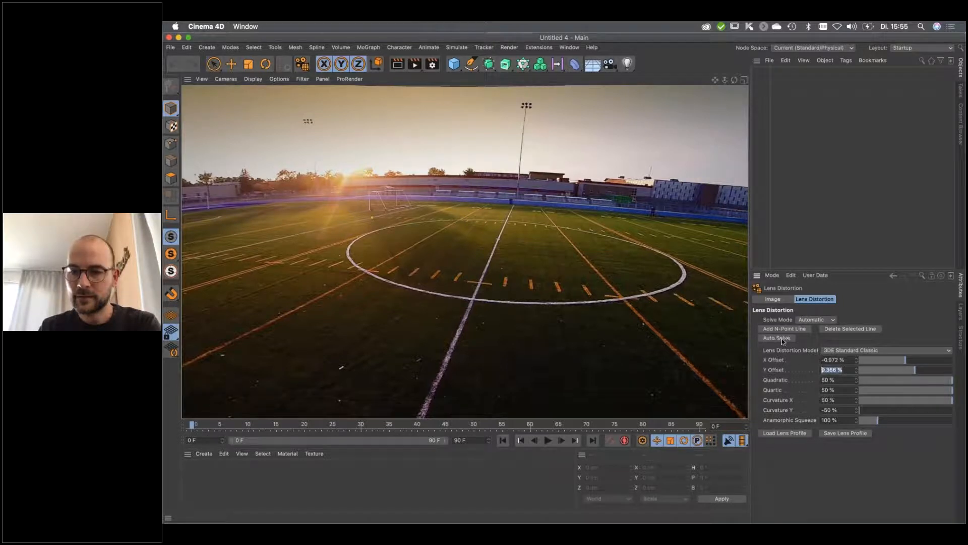
left_click(847, 350)
left_click(837, 341)
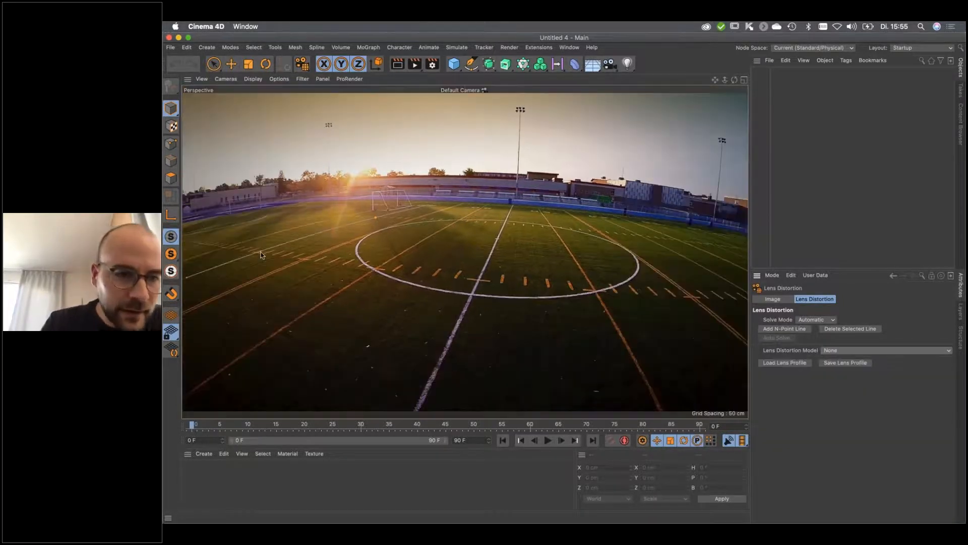
left_click(186, 278)
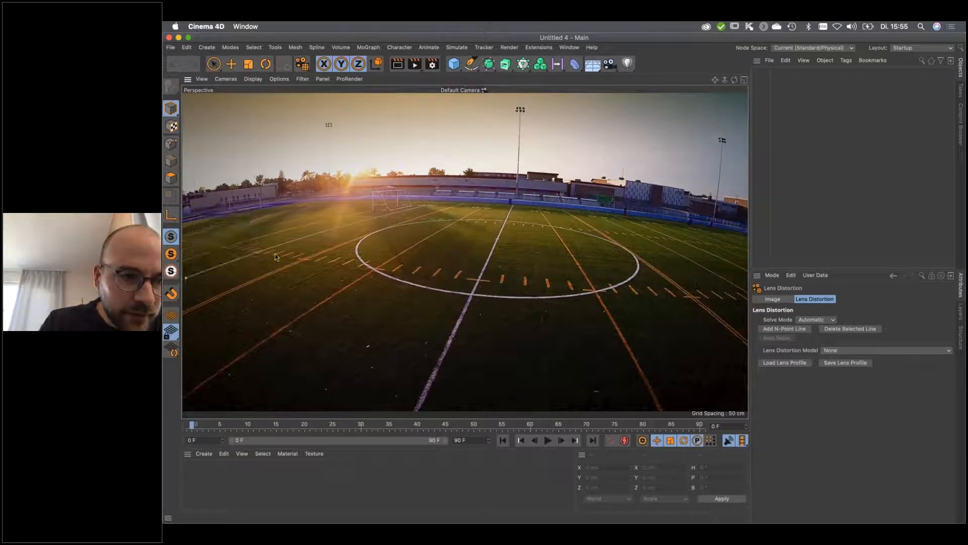
left_click(242, 257)
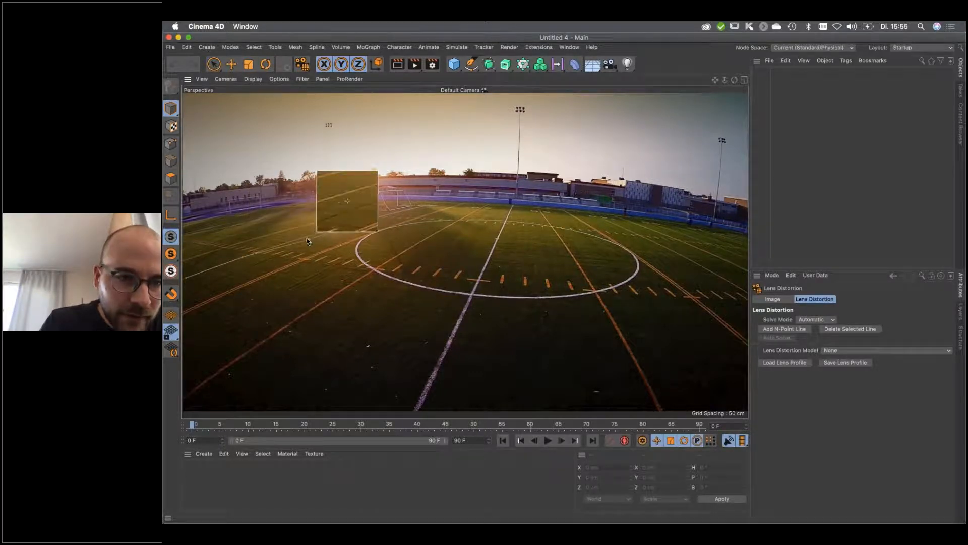
left_click(306, 239)
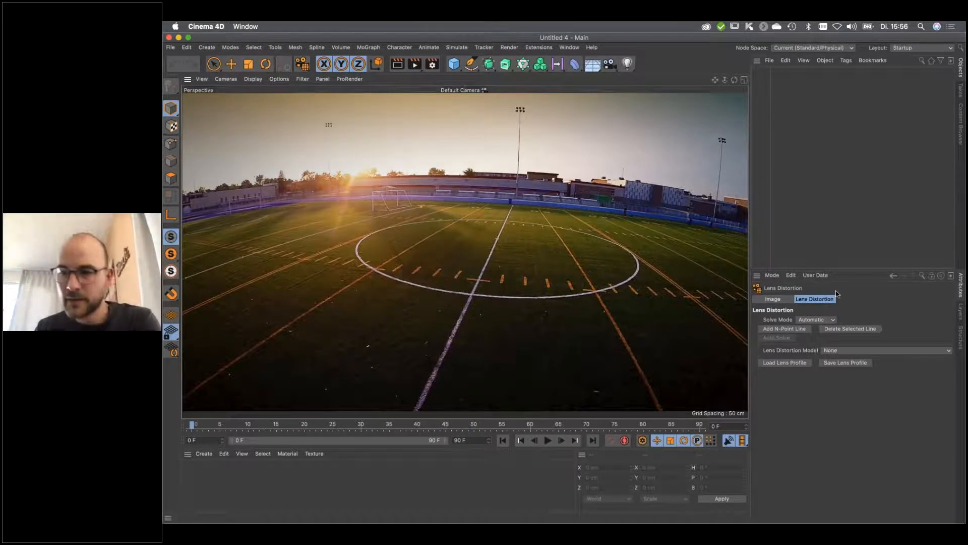
Set the Lens Distortion Model back to 3DE Standard Classic
left_click(835, 350)
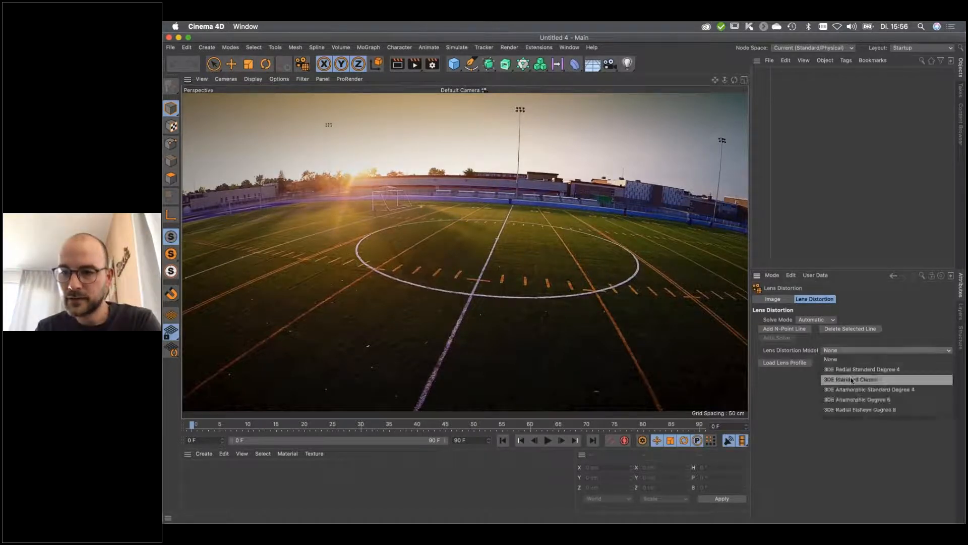
left_click(853, 380)
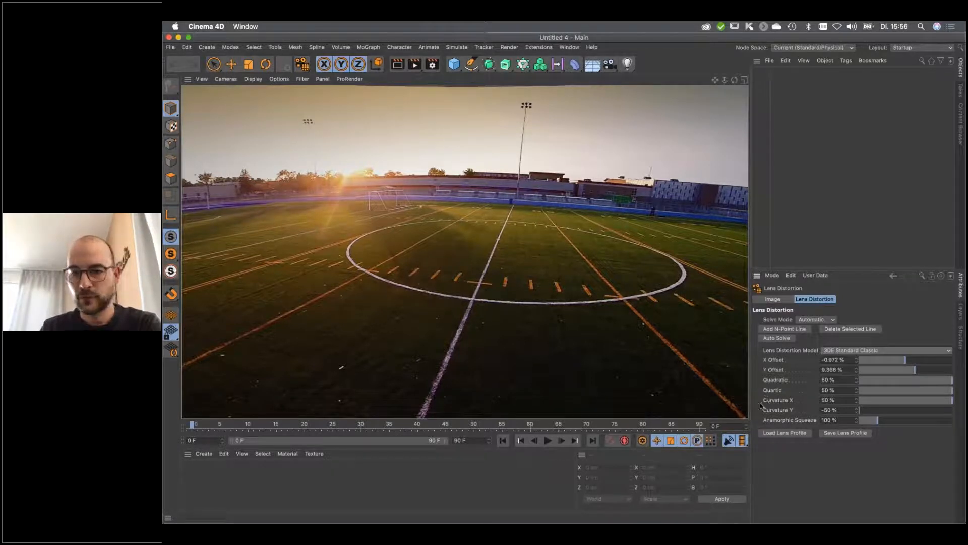
Save the solved lens distortion as a lens profile named Webinar1 in the LensDistortion folder
left_click(852, 435)
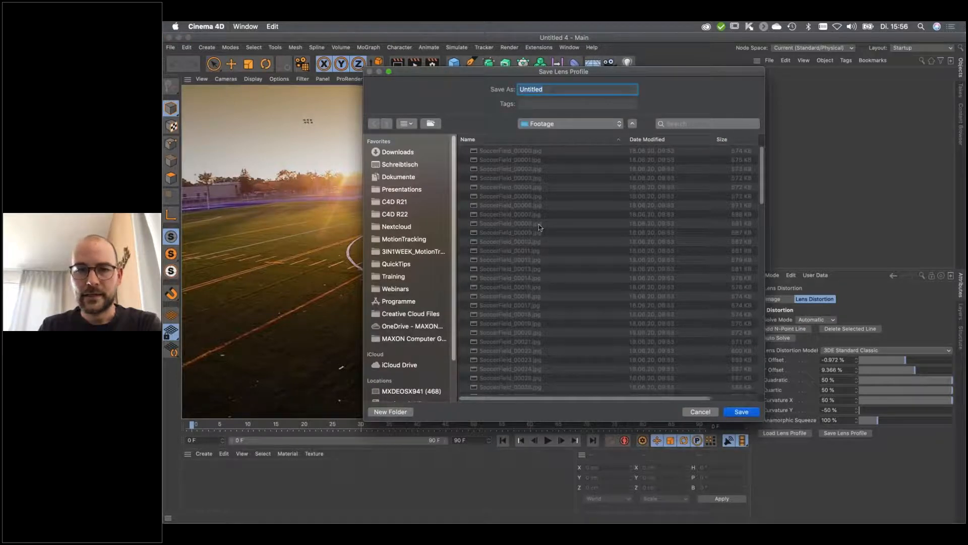
left_click(561, 124)
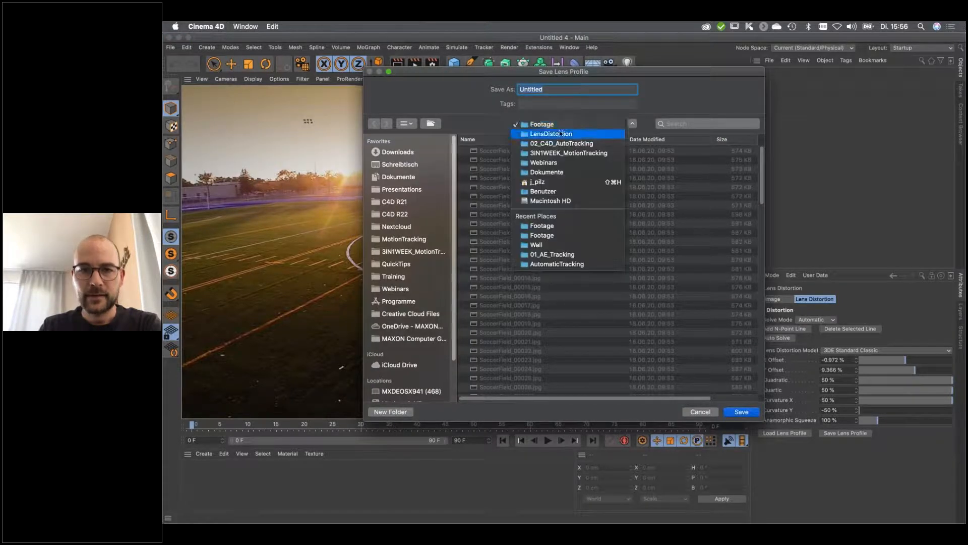
left_click(560, 134)
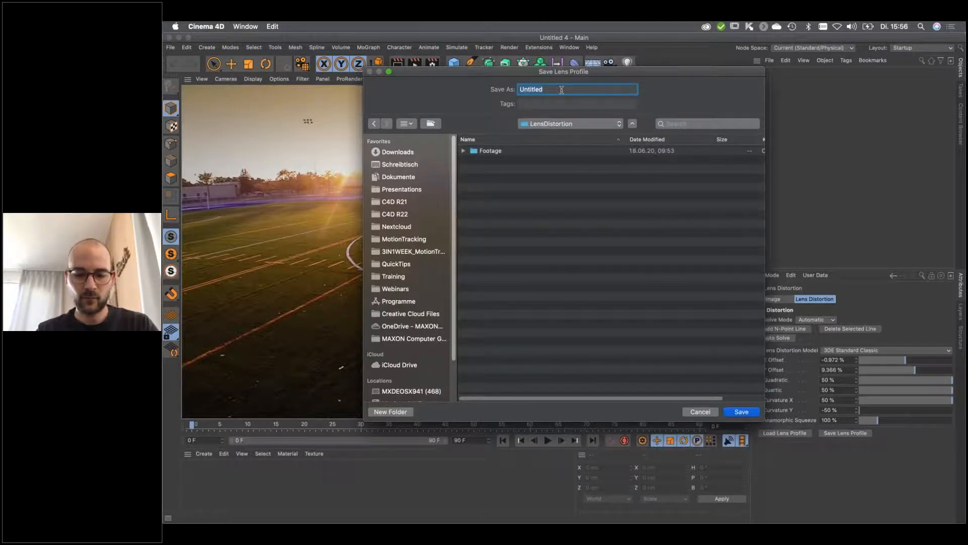
type("Webinar1")
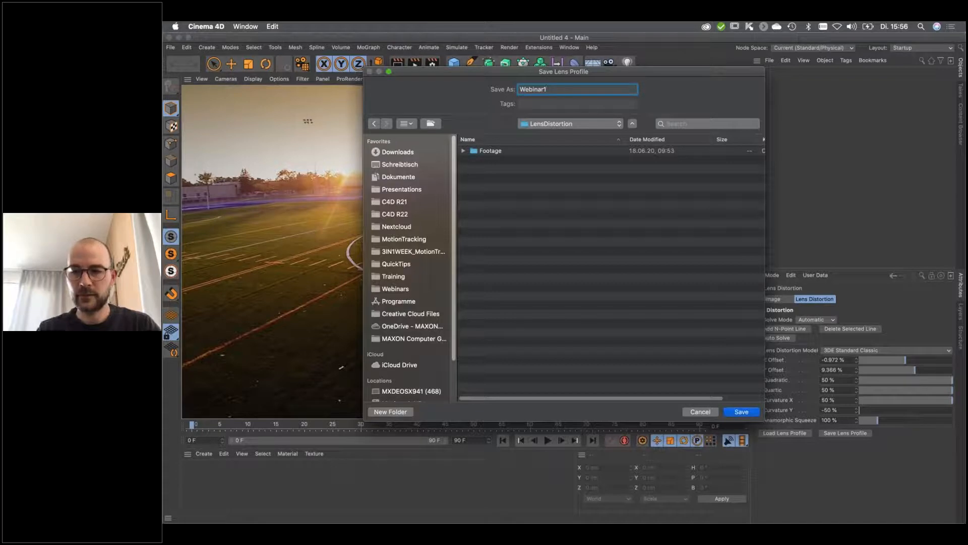
key("Return")
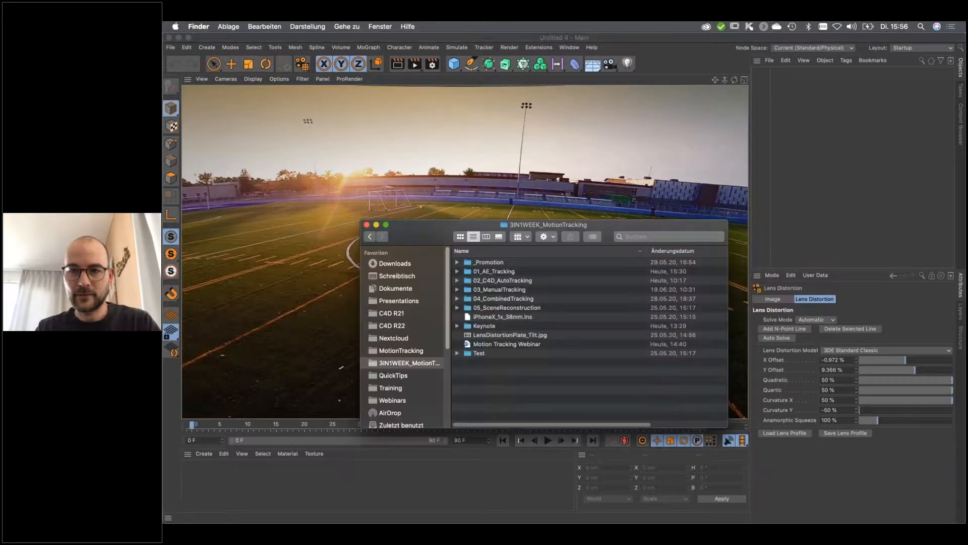
Return to Cinema 4D and review the Lens Distortion tool's image and distortion settings
left_click(790, 190)
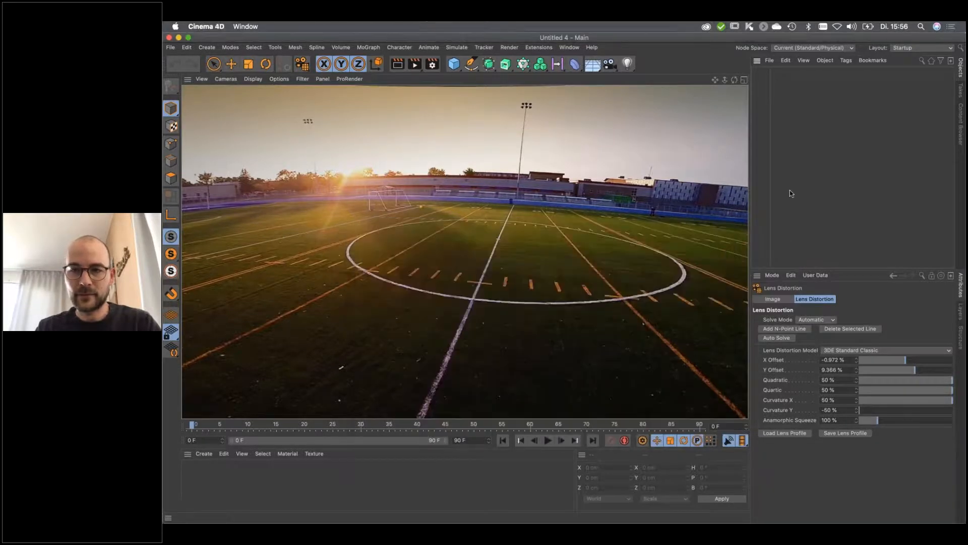
left_click(539, 47)
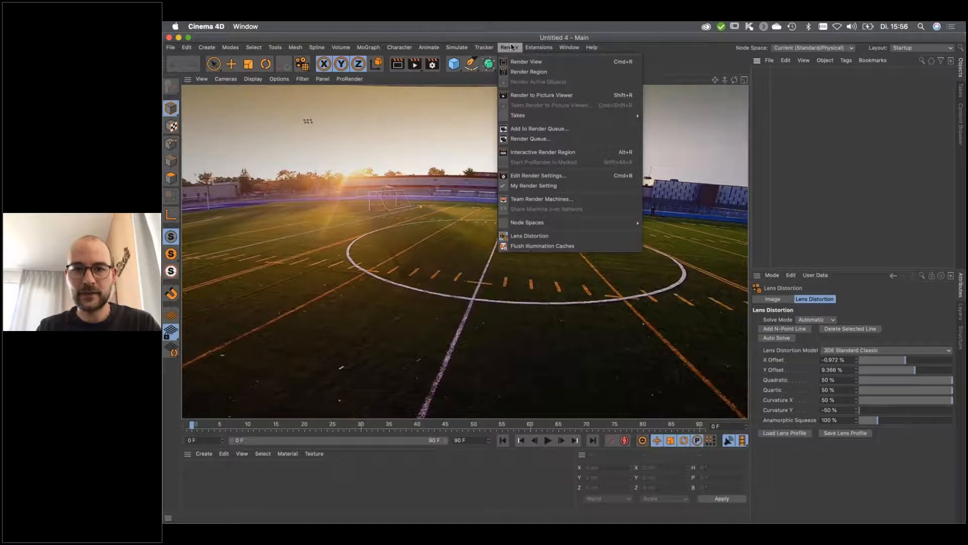
left_click(527, 236)
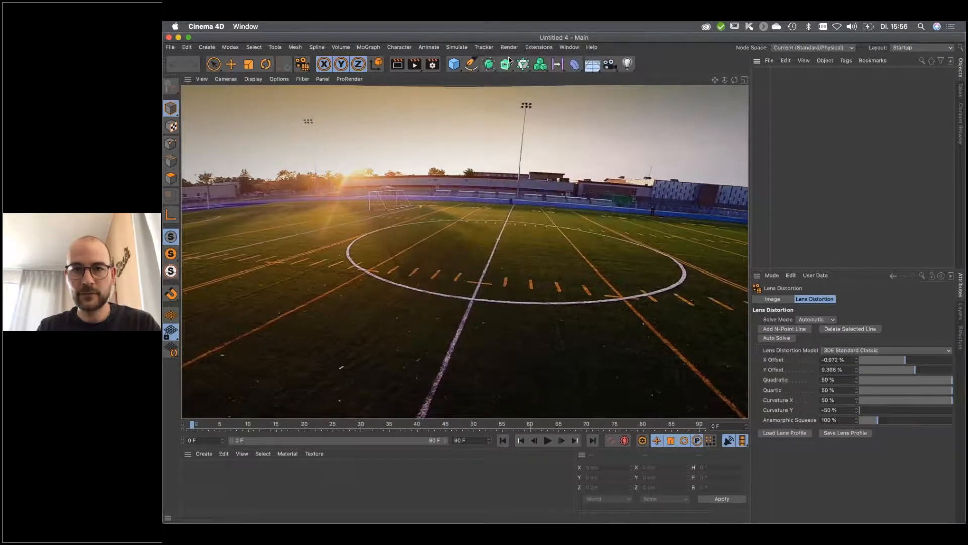
left_click(776, 300)
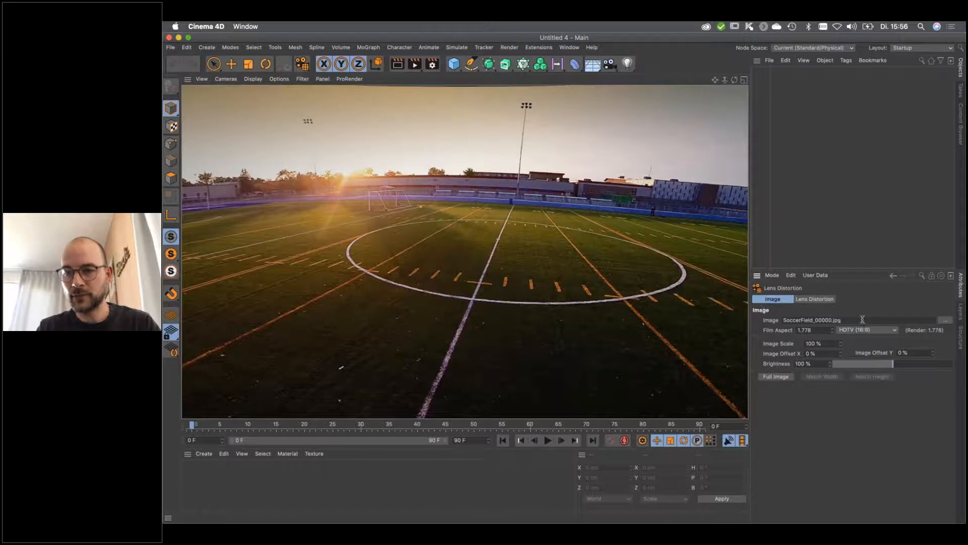
left_click(816, 300)
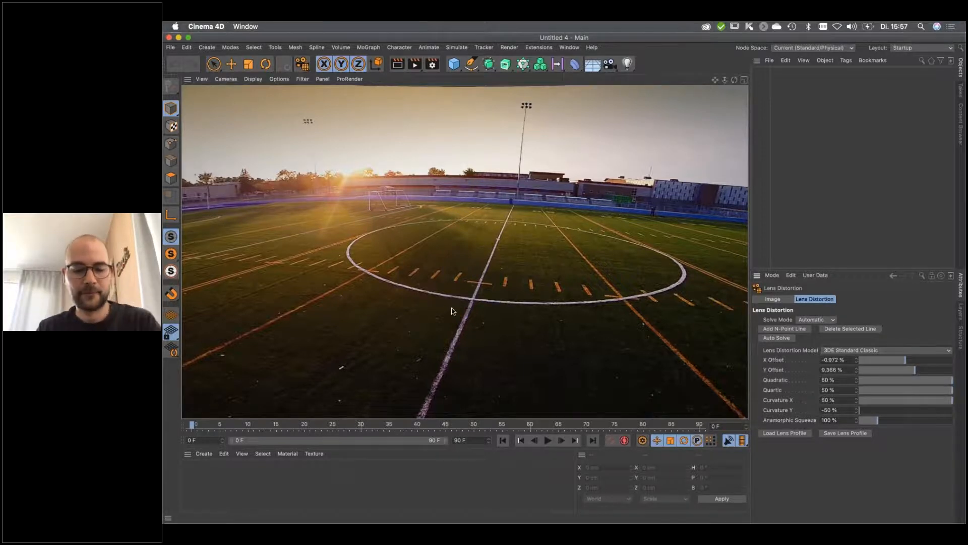
Switch to Finder, locate Webinar1.lns in the LensDistortion folder of 02_C4D_AutoTracking, and return to Cinema 4D
key("super+Tab")
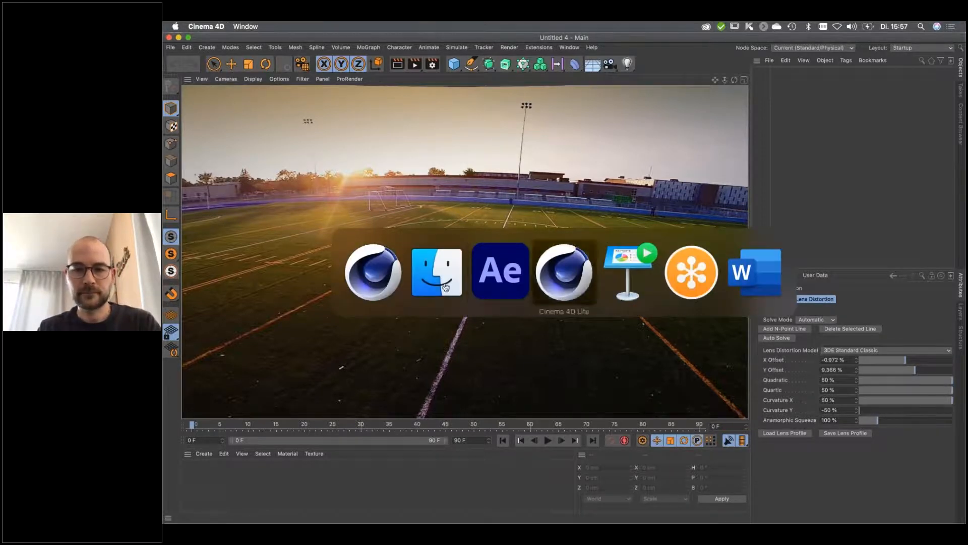
left_click(426, 286)
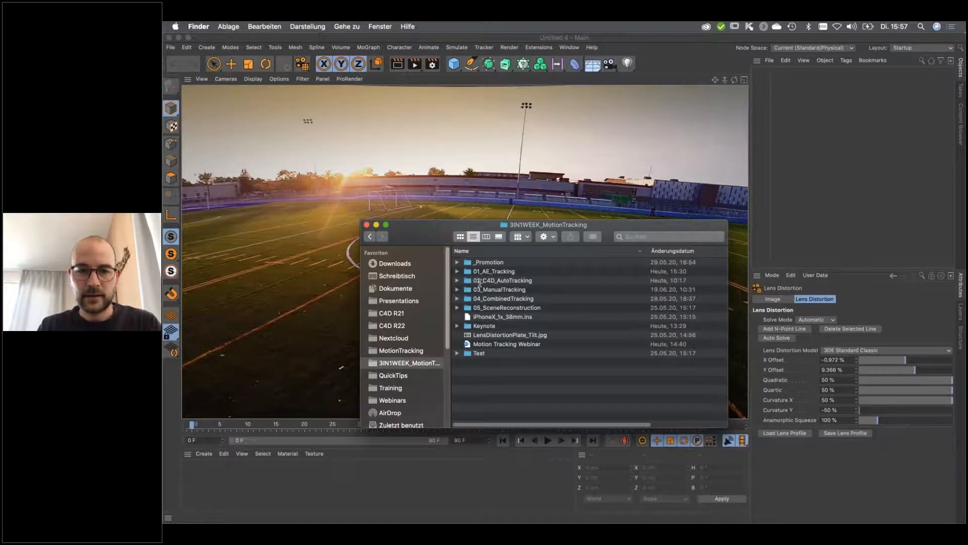
double_click(479, 284)
left_click(498, 273)
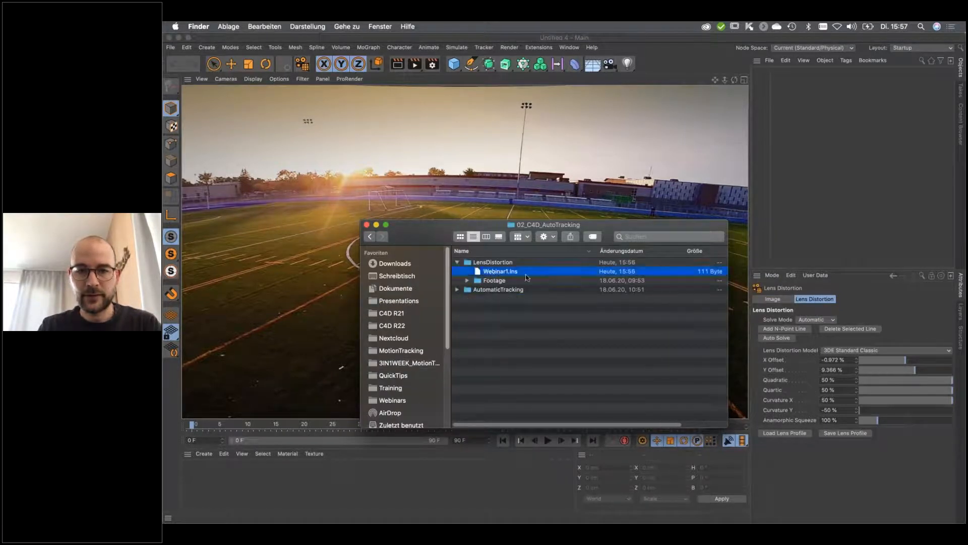
left_click(776, 235)
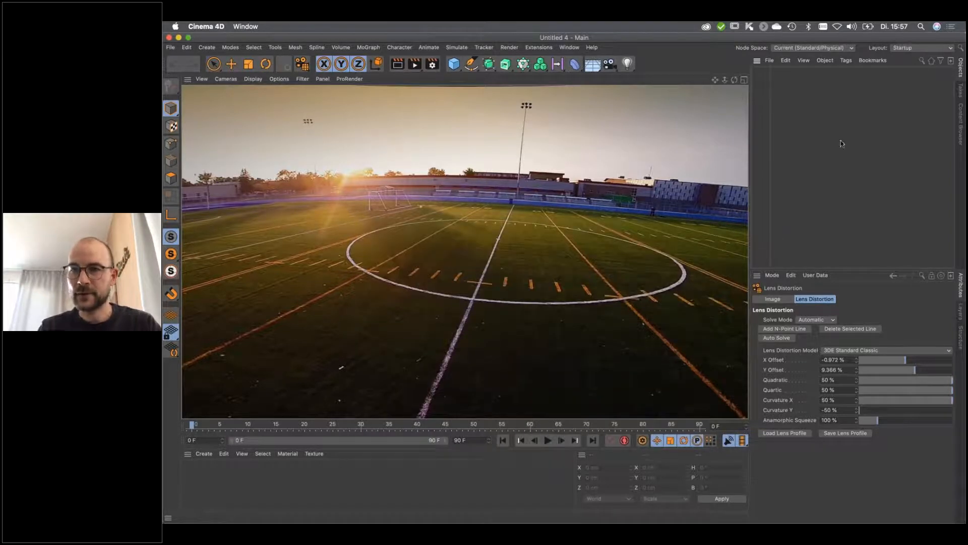
Leave the Lens Distortion tool, switch to the Motion Tracker layout and create a Motion Tracker object
left_click(231, 64)
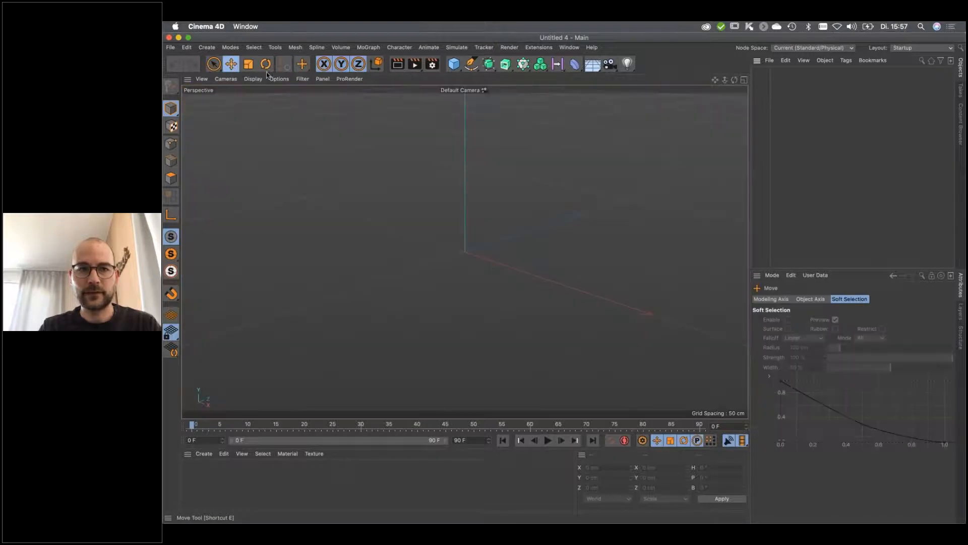
left_click(905, 48)
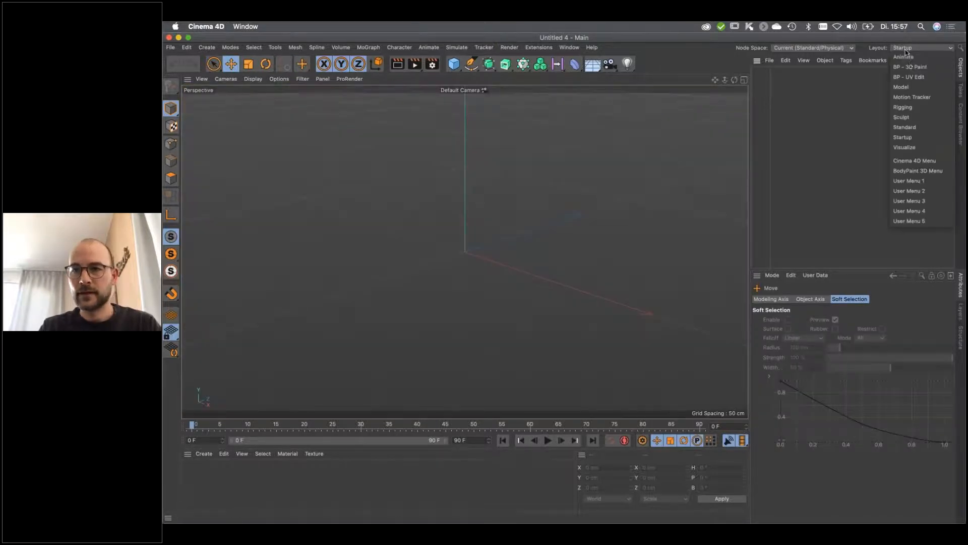
left_click(912, 97)
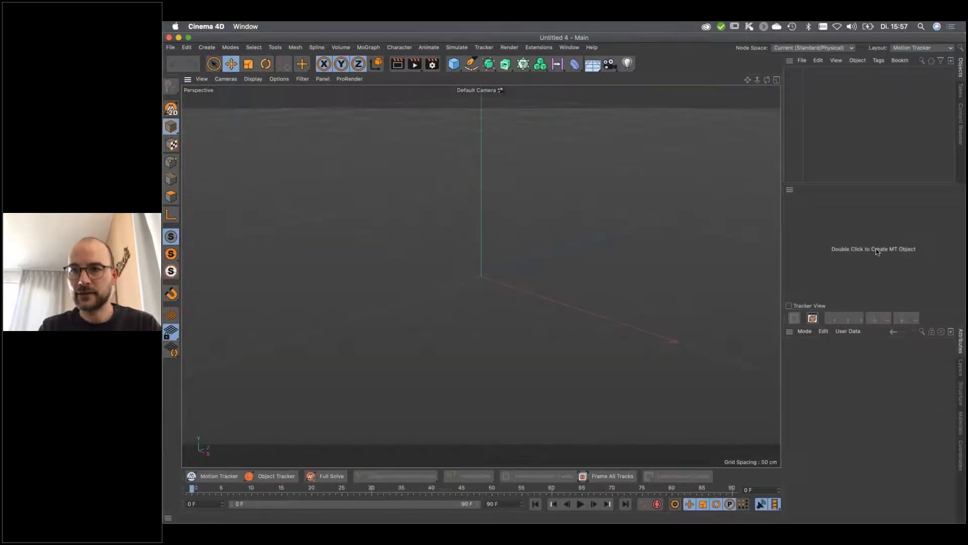
double_click(877, 250)
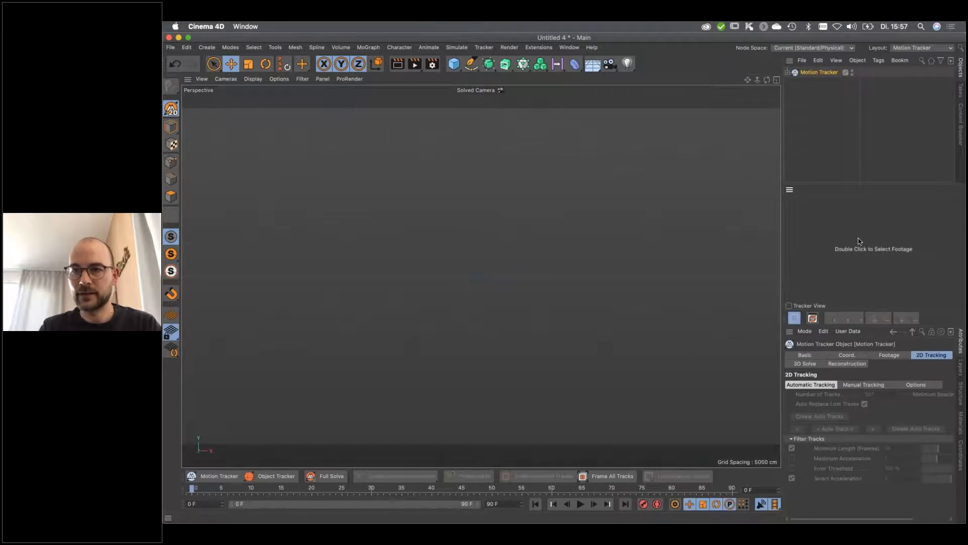
Load the image sequence starting with SoccerField_00000.jpg from the LensDistortion Footage folder as the Motion Tracker's footage
double_click(858, 239)
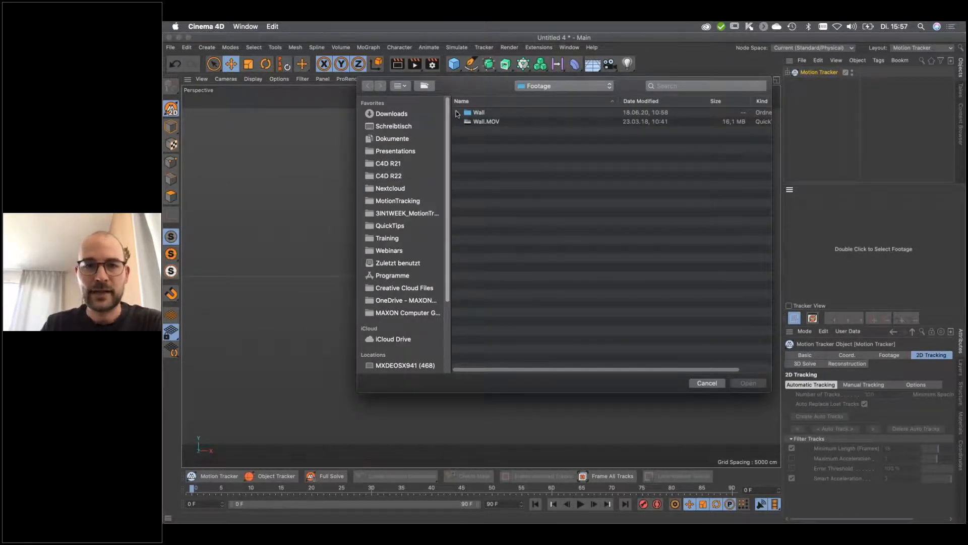
left_click(541, 86)
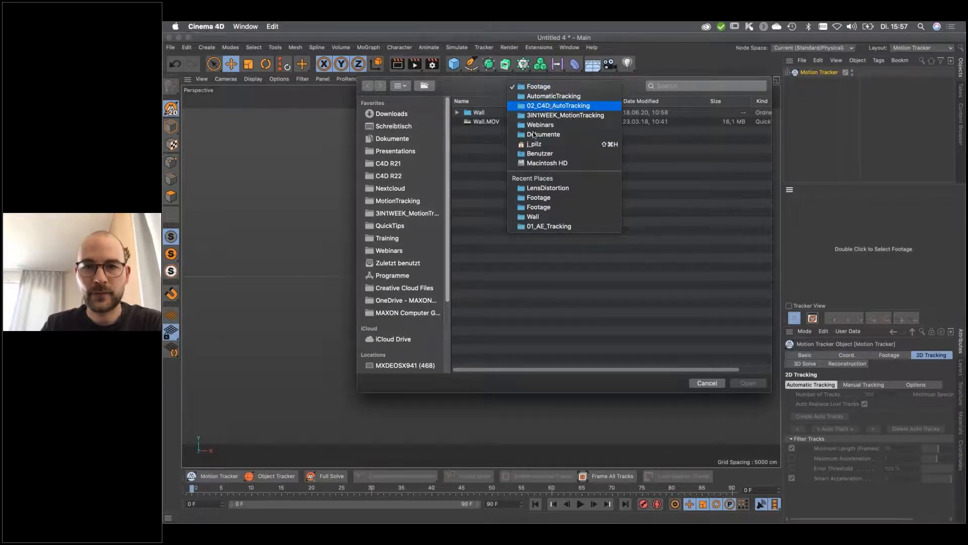
left_click(552, 106)
double_click(487, 121)
left_click(477, 114)
double_click(481, 112)
left_click(507, 113)
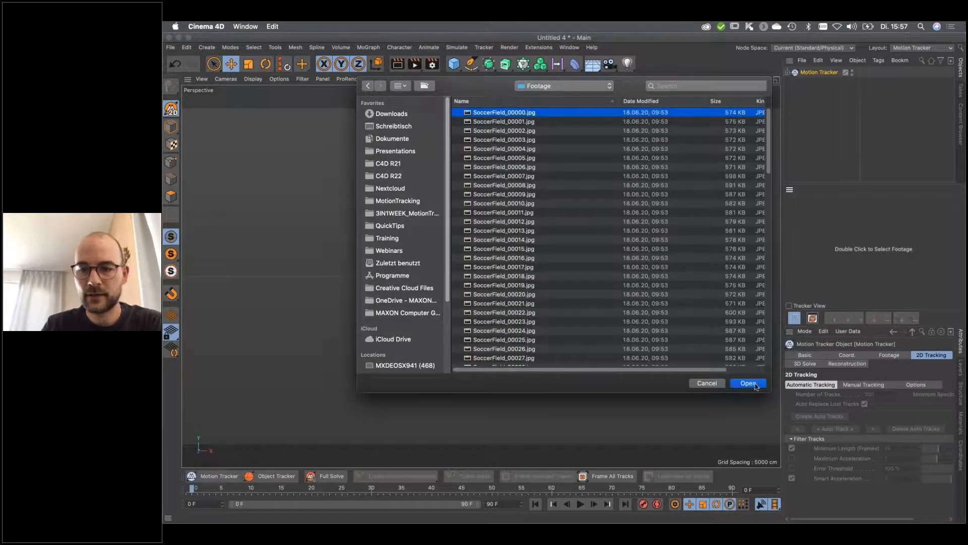
left_click(756, 386)
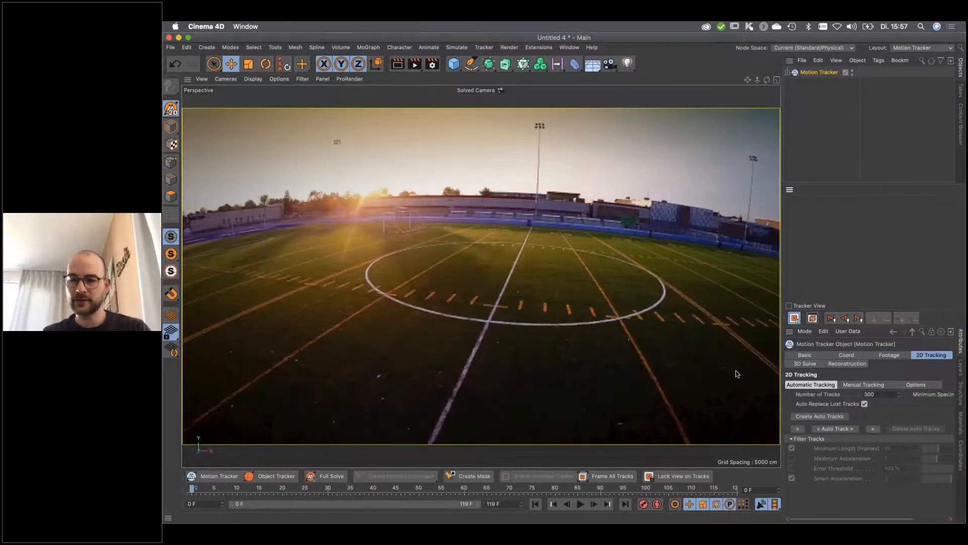
Load Webinar1.lns as the lens profile in the Motion Tracker's footage settings
left_click(889, 355)
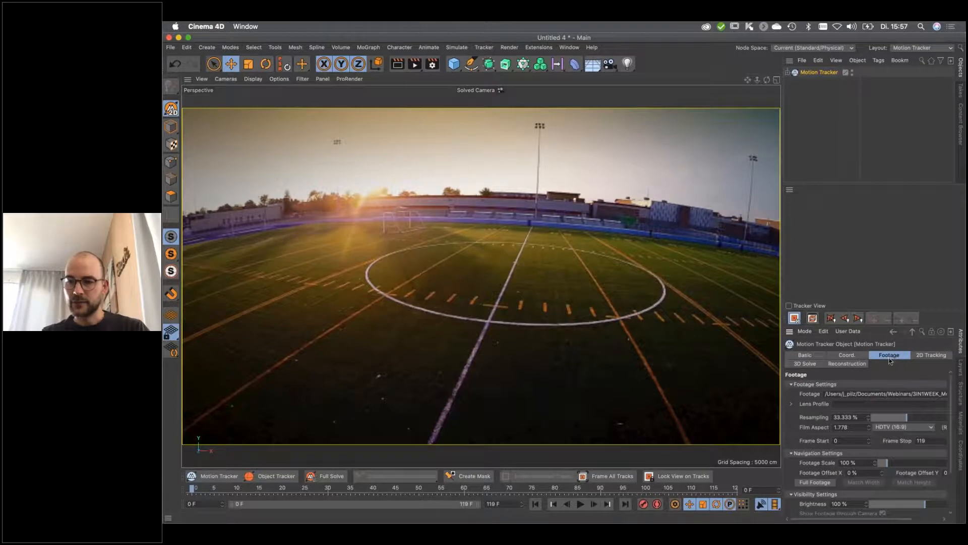
left_click_drag(781, 392, 728, 393)
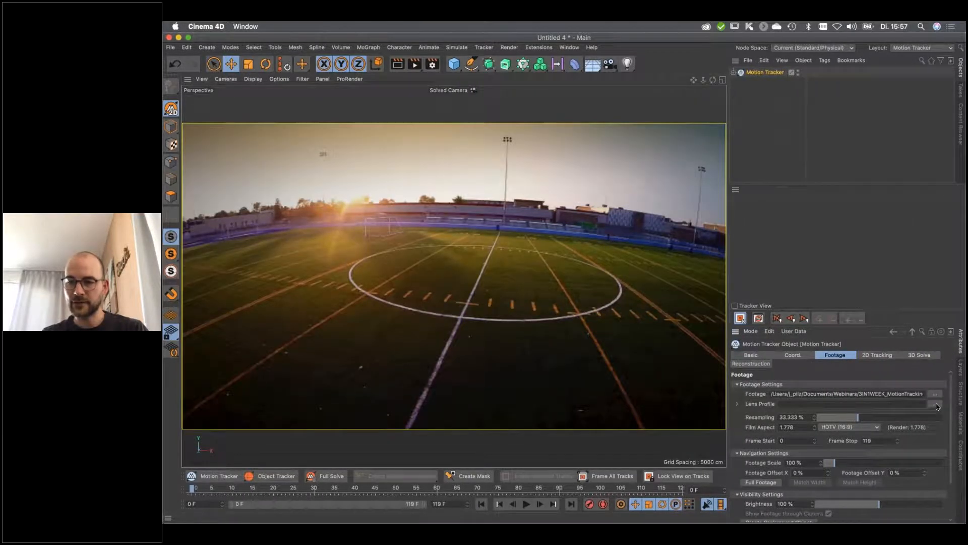
left_click(935, 405)
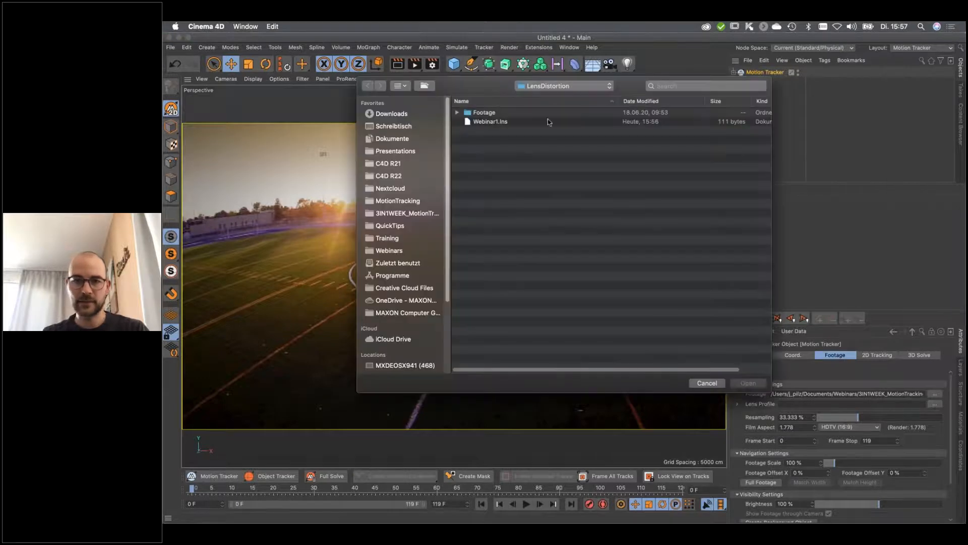
left_click(485, 123)
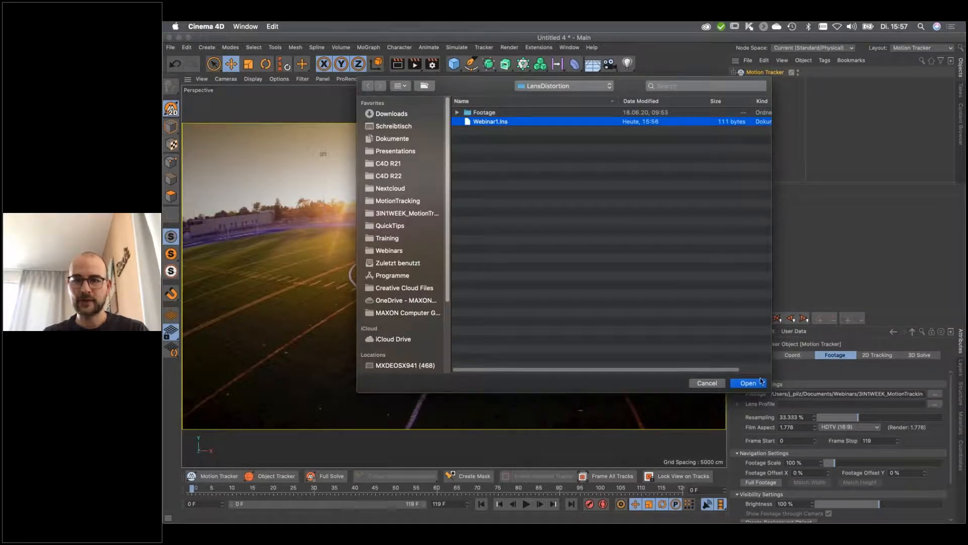
left_click(748, 383)
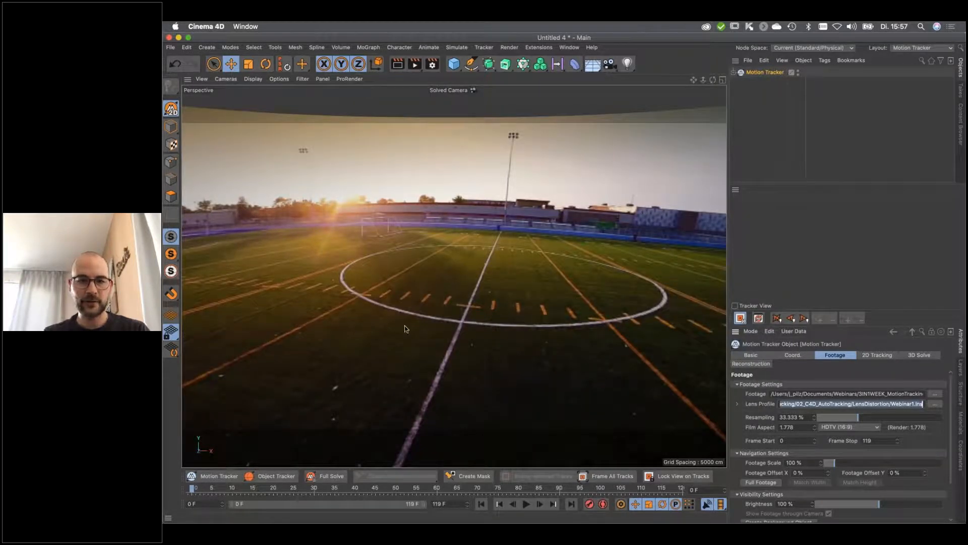
Set the Motion Tracker footage's Resampling to 50 %
left_click(802, 417)
type("50")
key("Return")
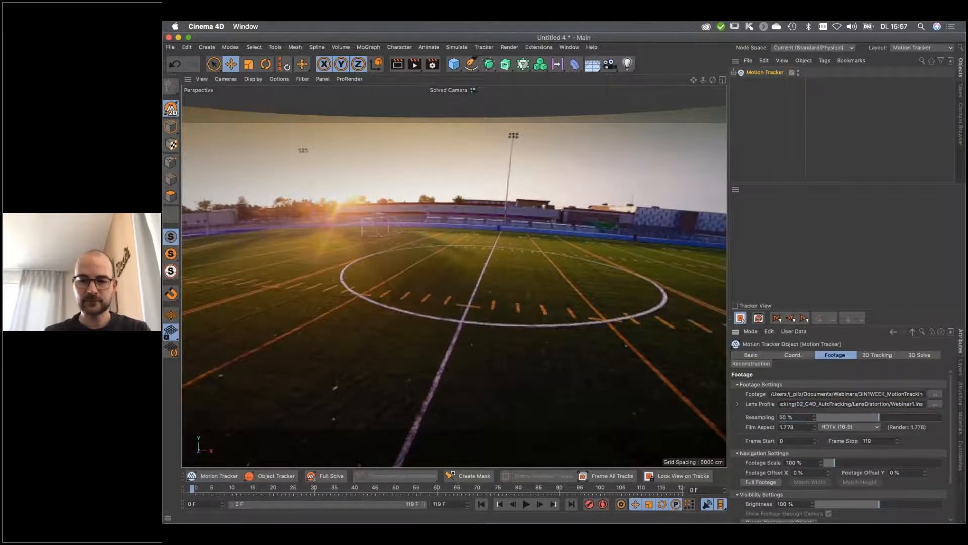
Play through the soccer field footage with the lens profile applied and return to frame 0
left_click(527, 503)
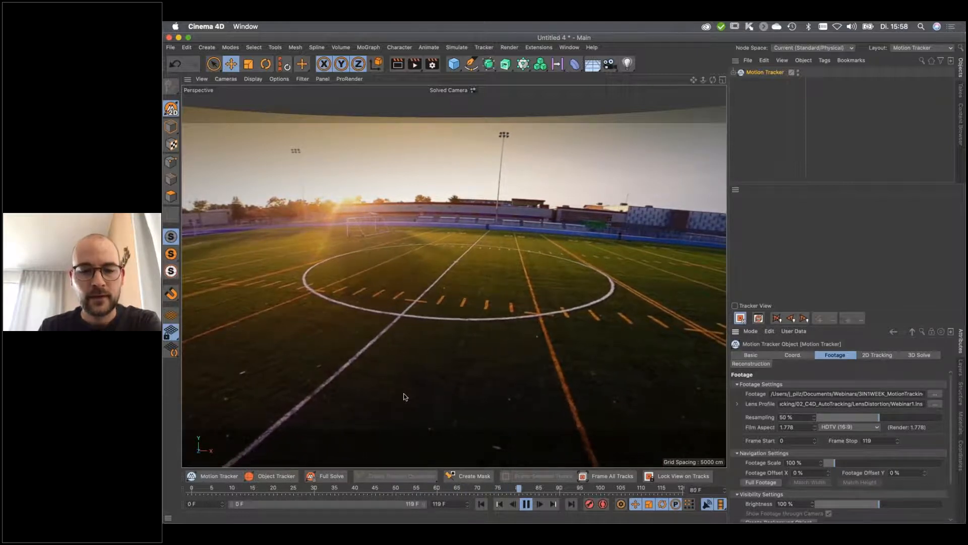
left_click(526, 505)
left_click(499, 504)
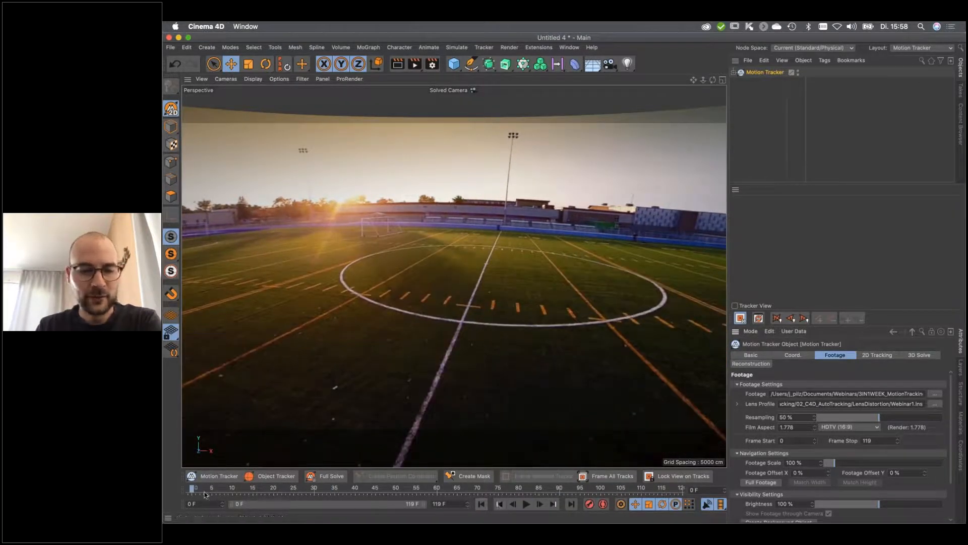
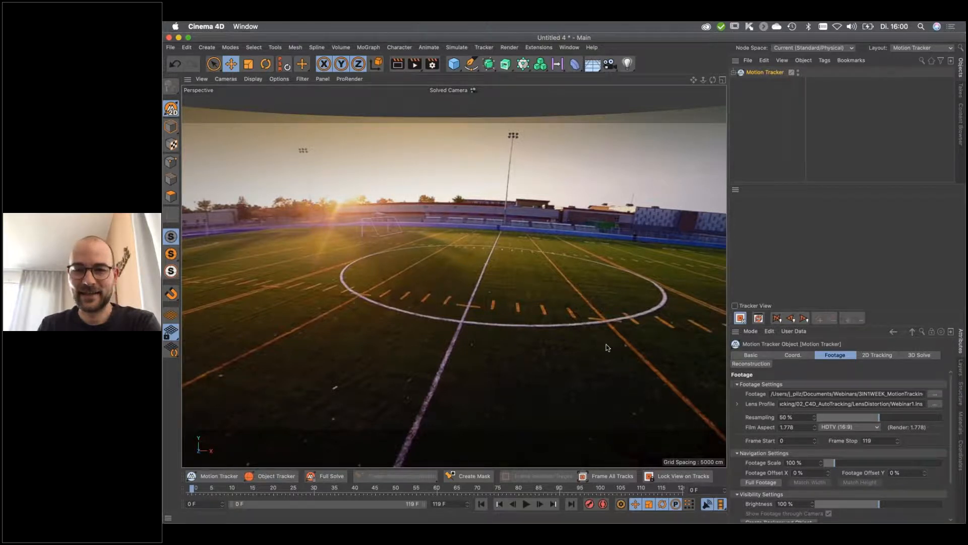
Create auto tracks on the soccer field footage and replace them with a set created at a Minimum Spacing of 1
left_click(877, 356)
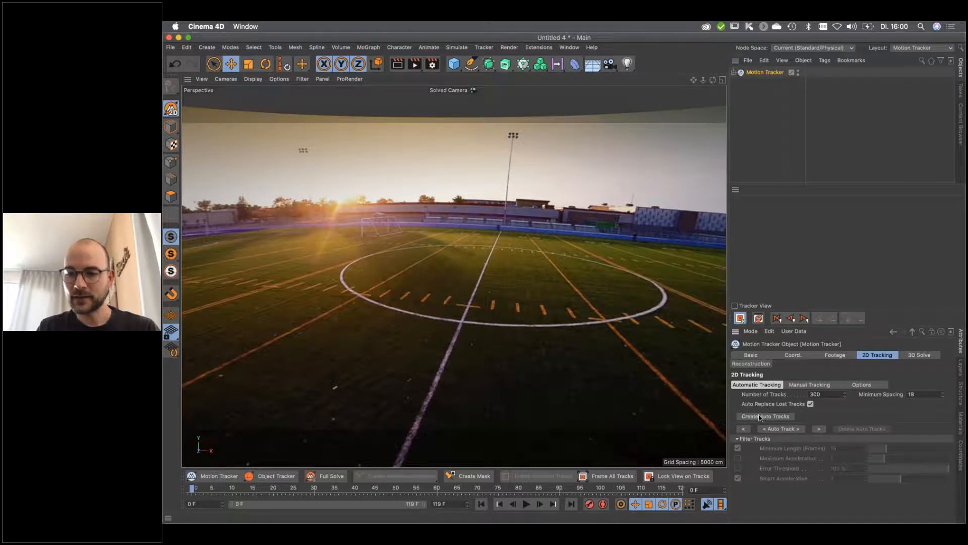
left_click(775, 417)
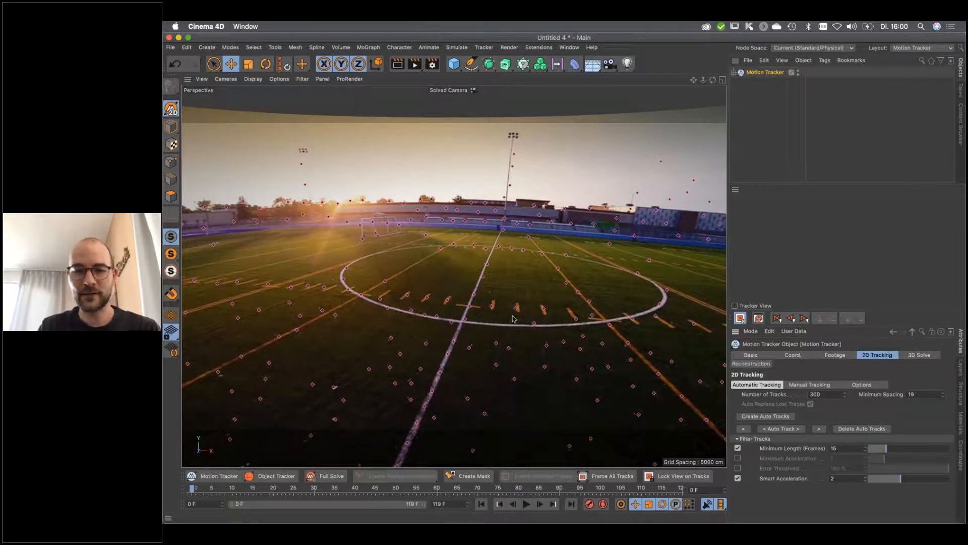
left_click(856, 429)
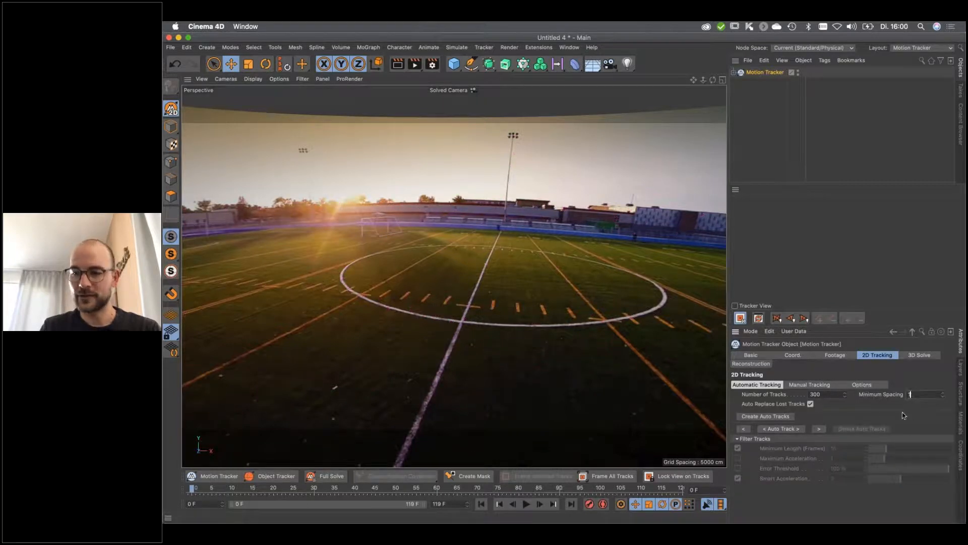
left_click(759, 416)
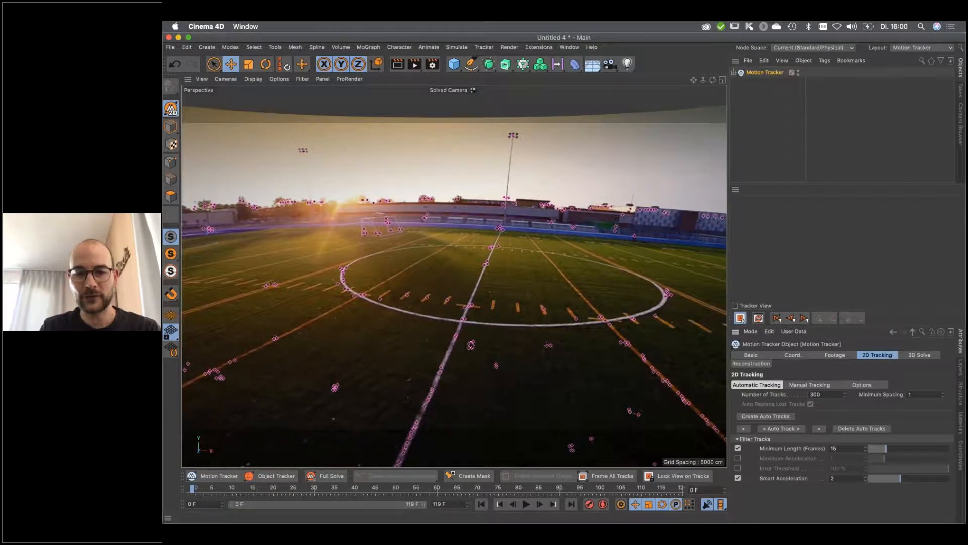
Replace the auto tracks with a set created at a Minimum Spacing of 12 and check the Motion Tracker's footage details
left_click(903, 395)
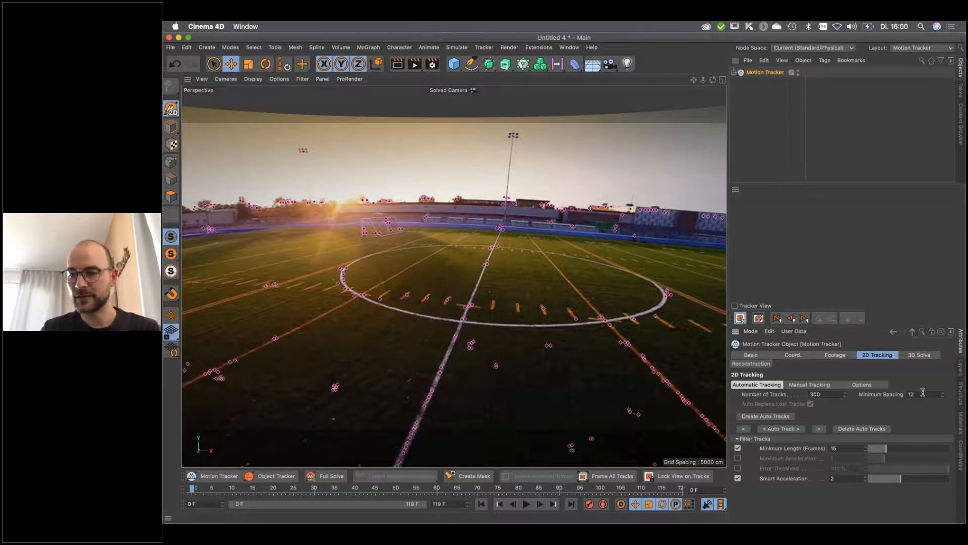
left_click(777, 417)
left_click(788, 428)
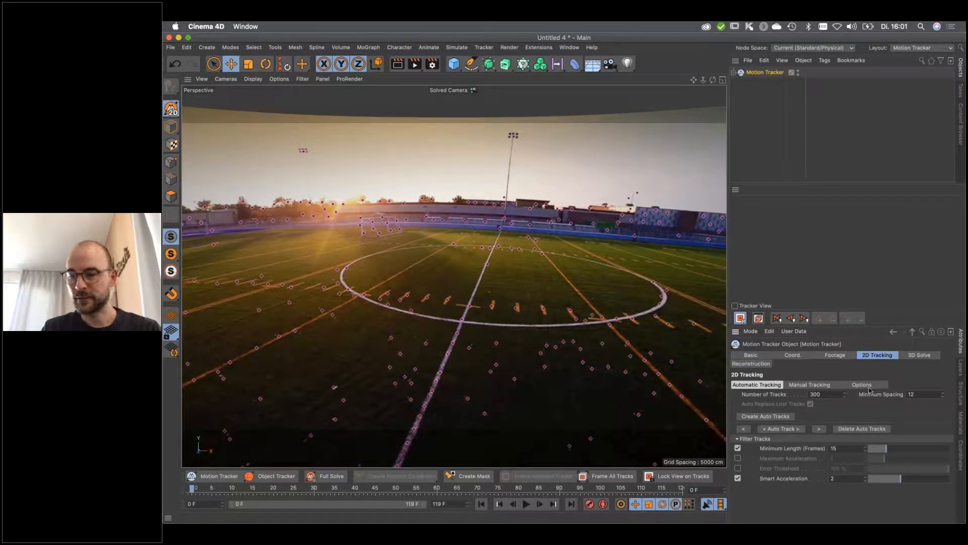
left_click(837, 355)
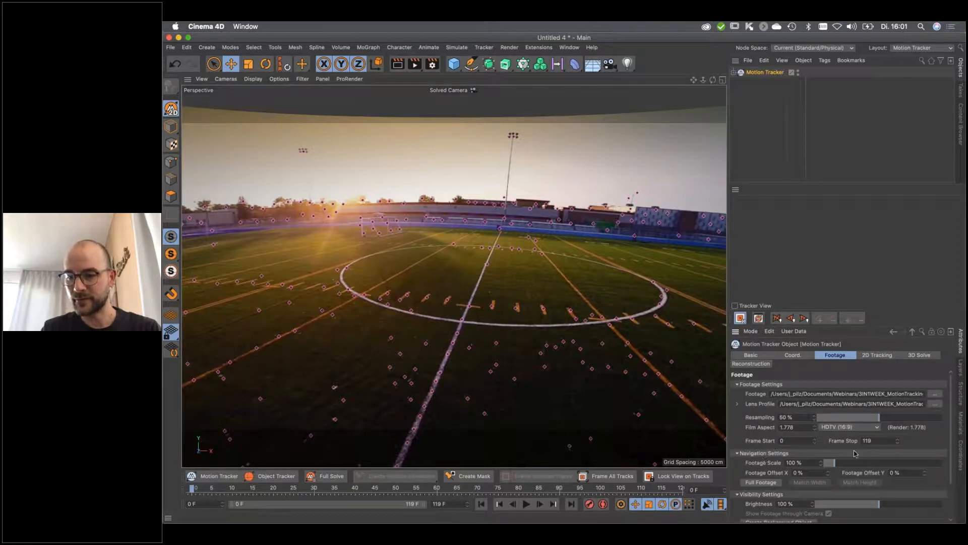
scroll(778, 494, "down", 2)
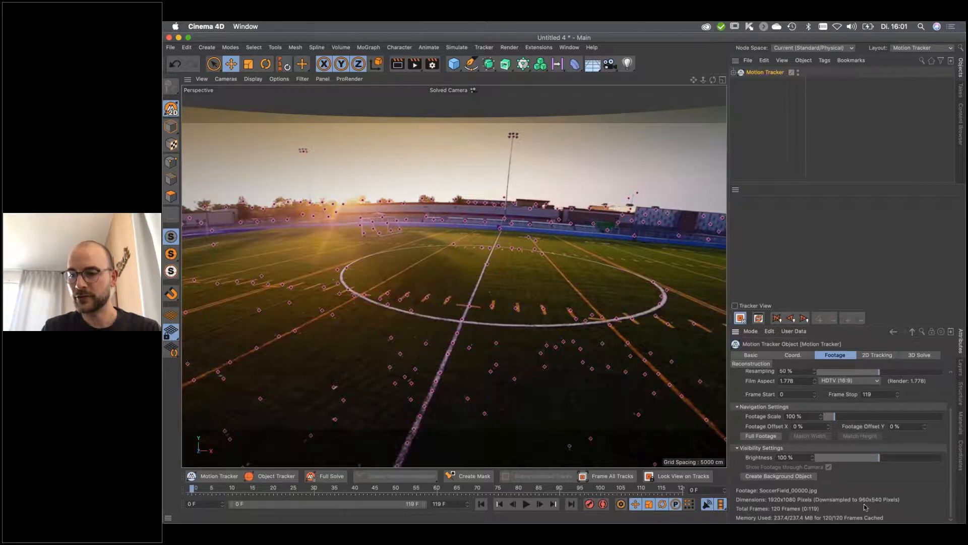
left_click(876, 355)
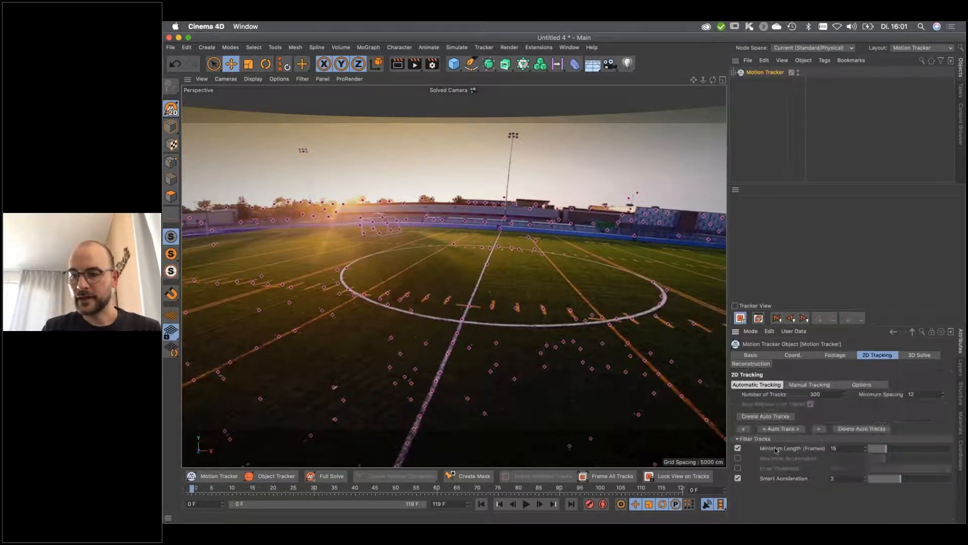
Auto-track the features forward to frame 119, and create auto tracks on that last frame and track them backward
left_click(820, 430)
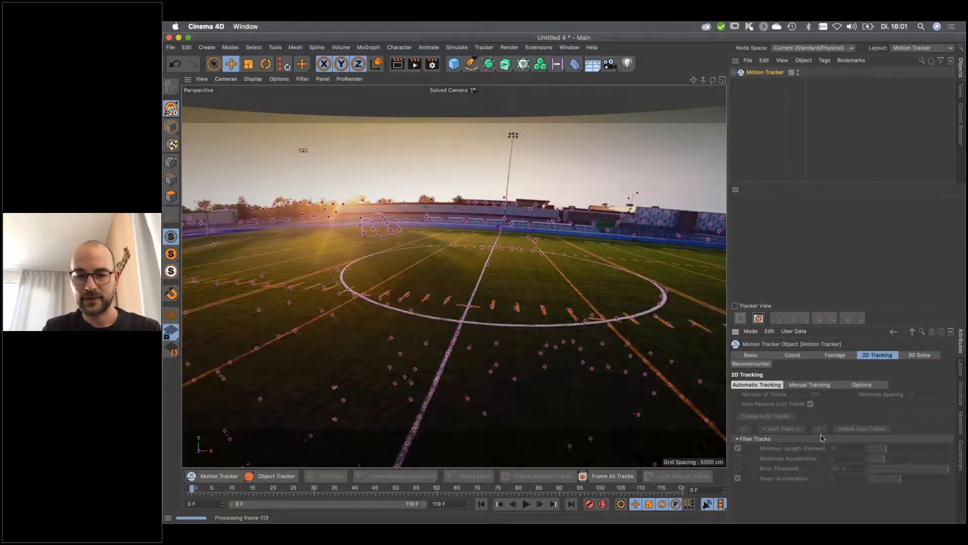
left_click_drag(198, 489, 718, 484)
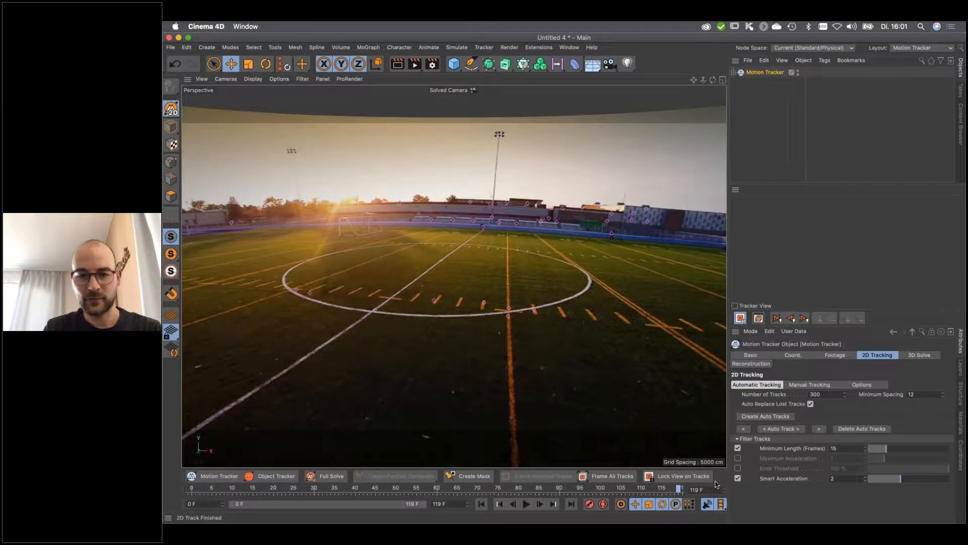
left_click(767, 417)
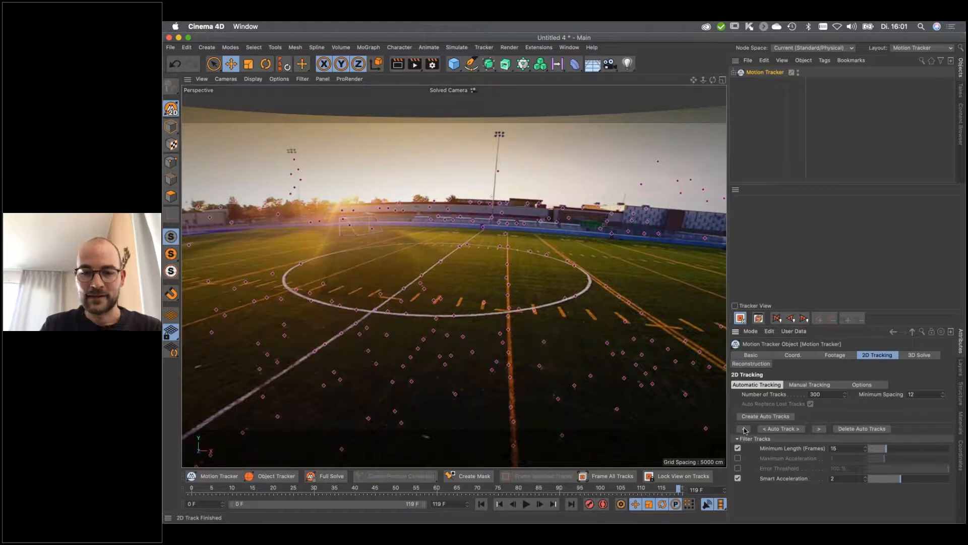
left_click(744, 430)
Auto-track additional features in both directions from frame 60 and review the tracks across the footage
left_click_drag(679, 489, 367, 488)
key("space")
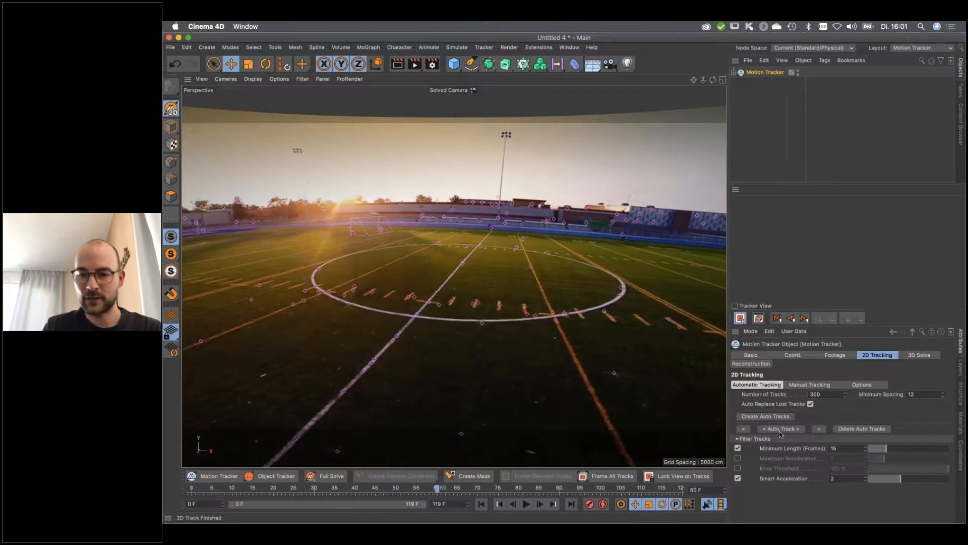
left_click(780, 429)
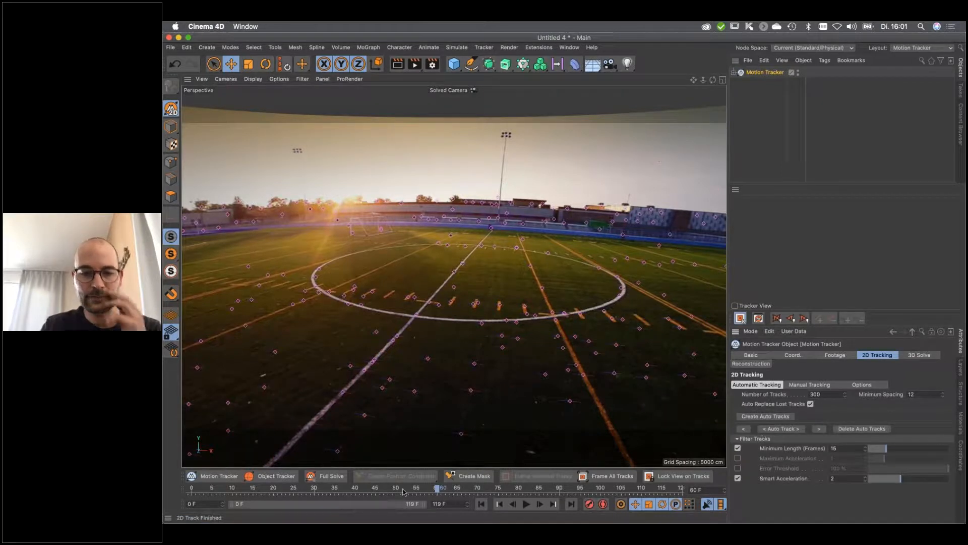
left_click_drag(403, 489, 192, 487)
key("F8")
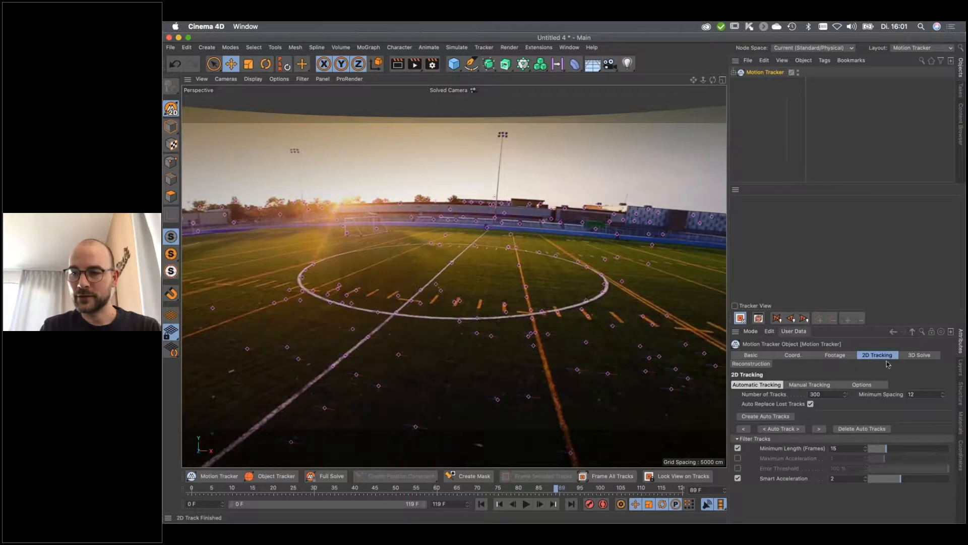
Run the 3D solver in Full 3D Reconstruction mode, leave the 2D tracking view and go to frame 2
left_click(919, 355)
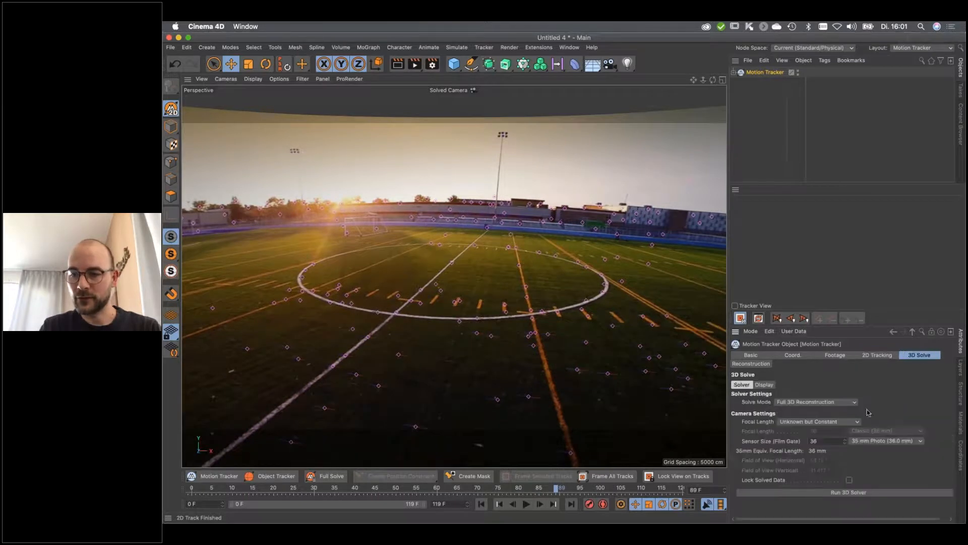
left_click(844, 493)
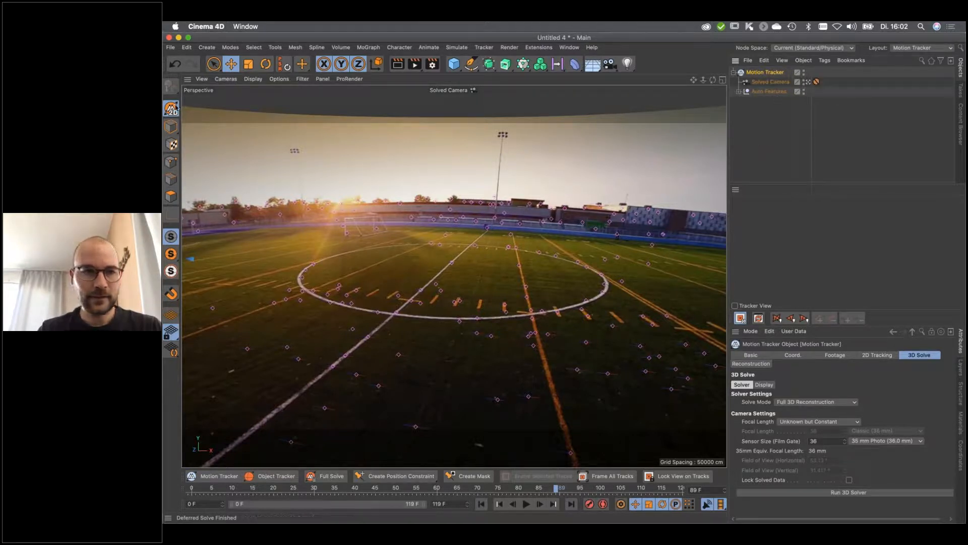
left_click(172, 107)
left_click_drag(558, 487, 200, 494)
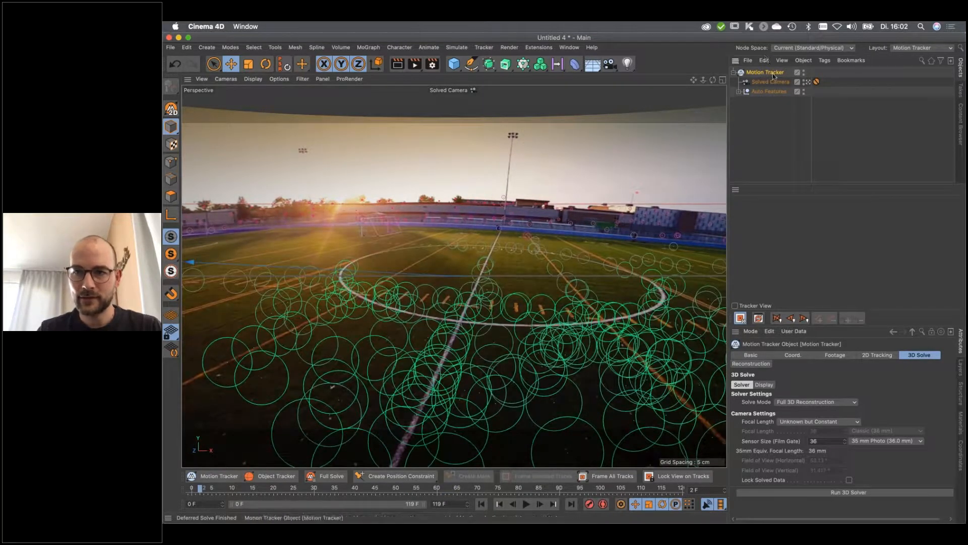
Add a position constraint on the feature at the field circle's centre and a Y-axis planar constraint through three ground features
left_click(406, 477)
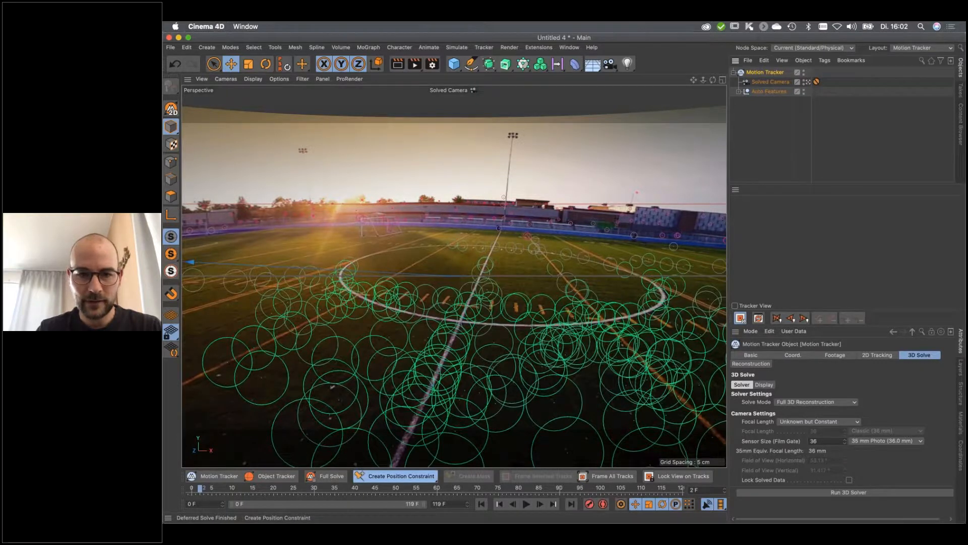
left_click(486, 264)
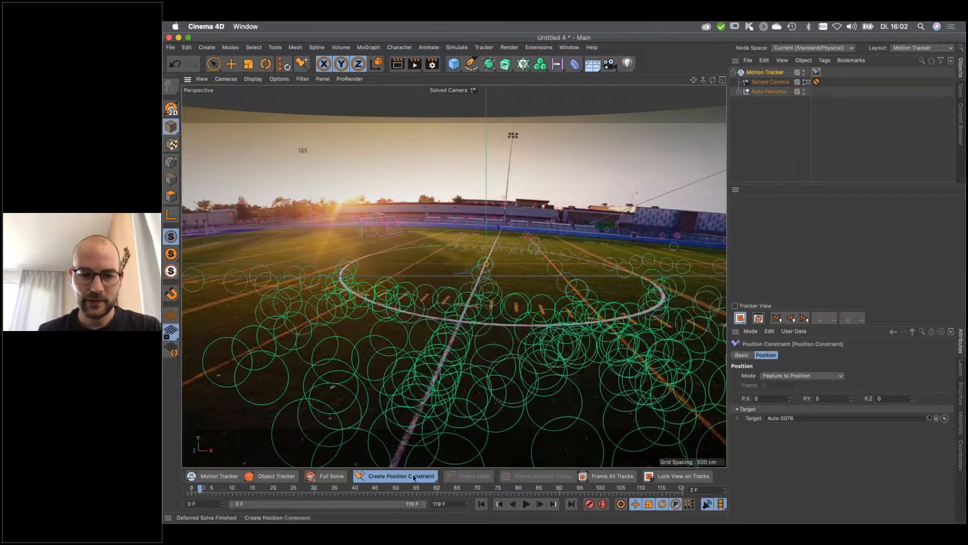
left_click(432, 481)
left_click(487, 513)
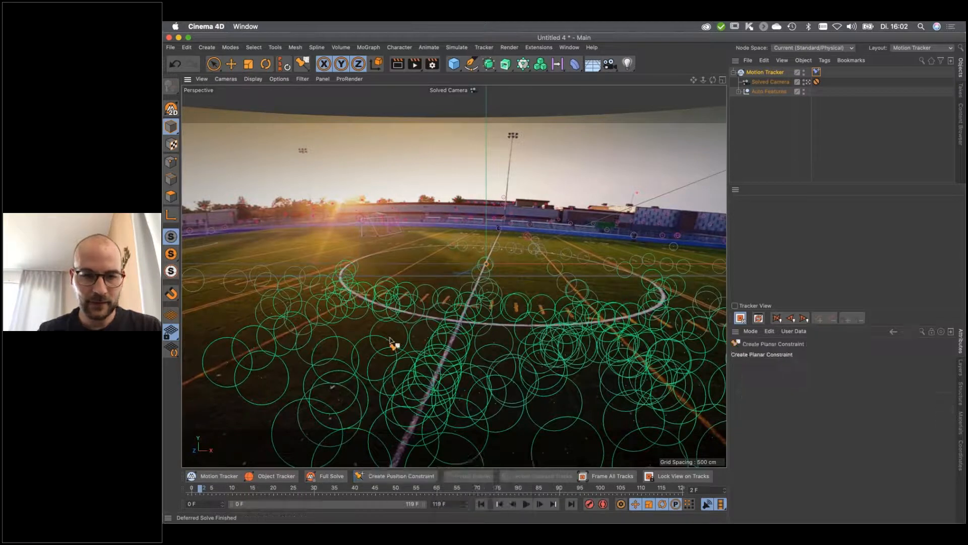
left_click(486, 264)
left_click(582, 322)
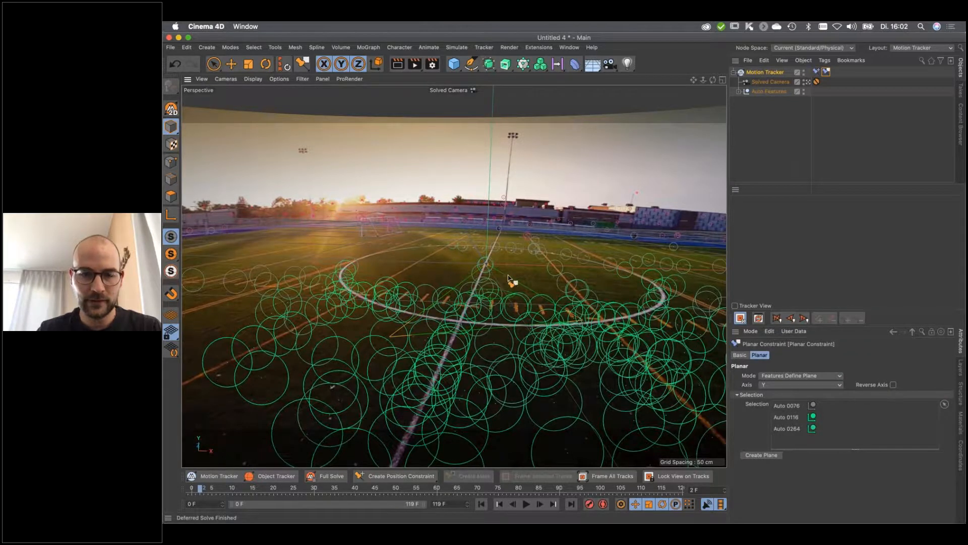
Add a vector constraint between two features on the white centre line and align it to the Z axis
left_click(431, 476)
left_click(488, 497)
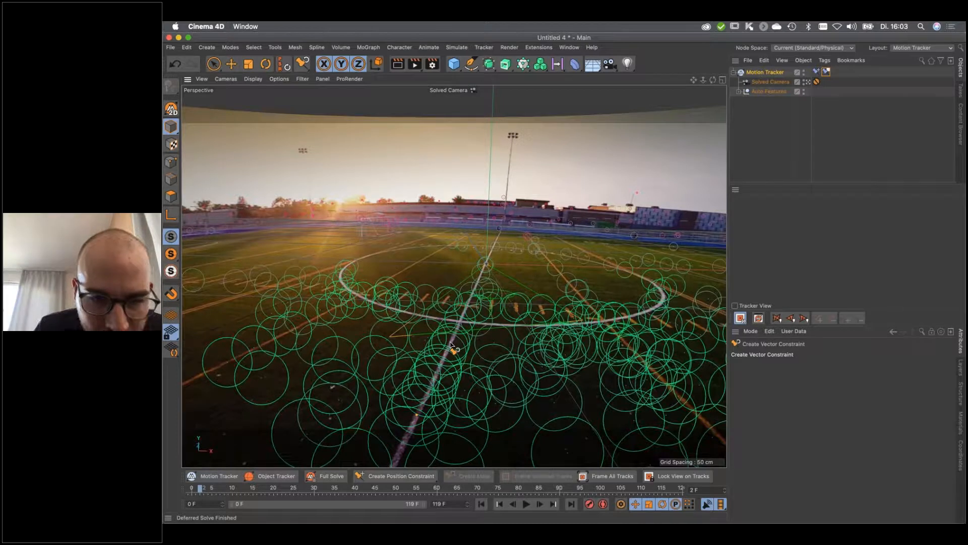
left_click(450, 344)
left_click(786, 386)
left_click(787, 433)
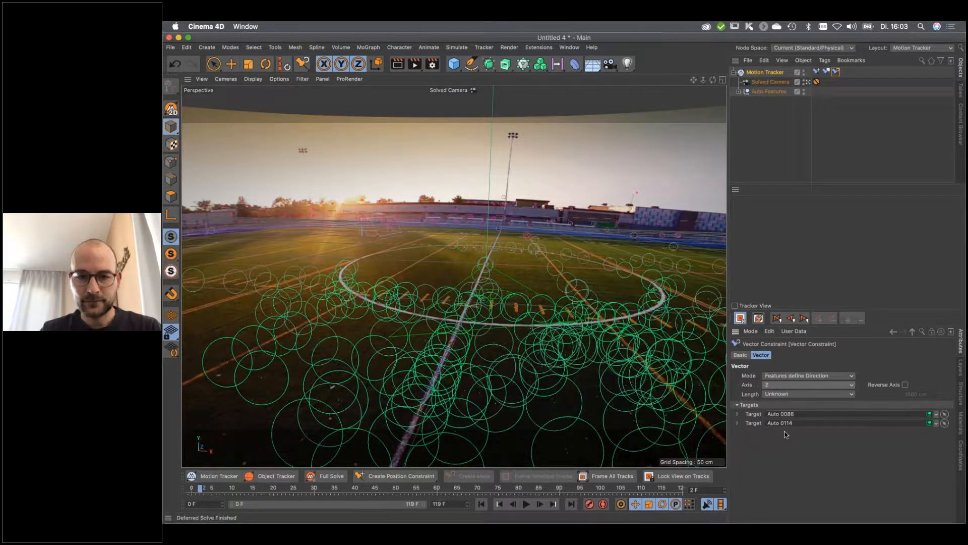
Give the vector constraint a Known length of 500 cm and scrub through the footage to check the solved scene
left_click(794, 395)
left_click(795, 405)
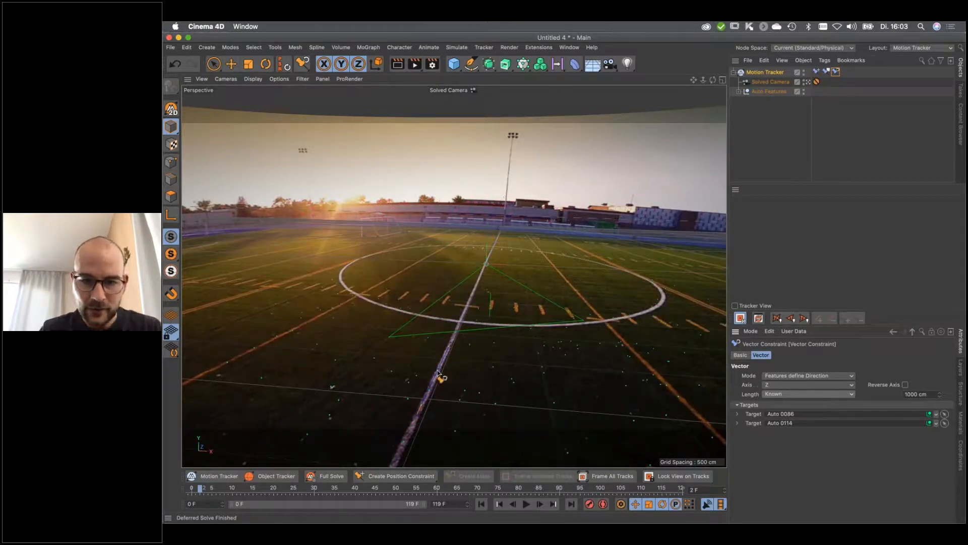
left_click_drag(911, 395, 904, 396)
type("5")
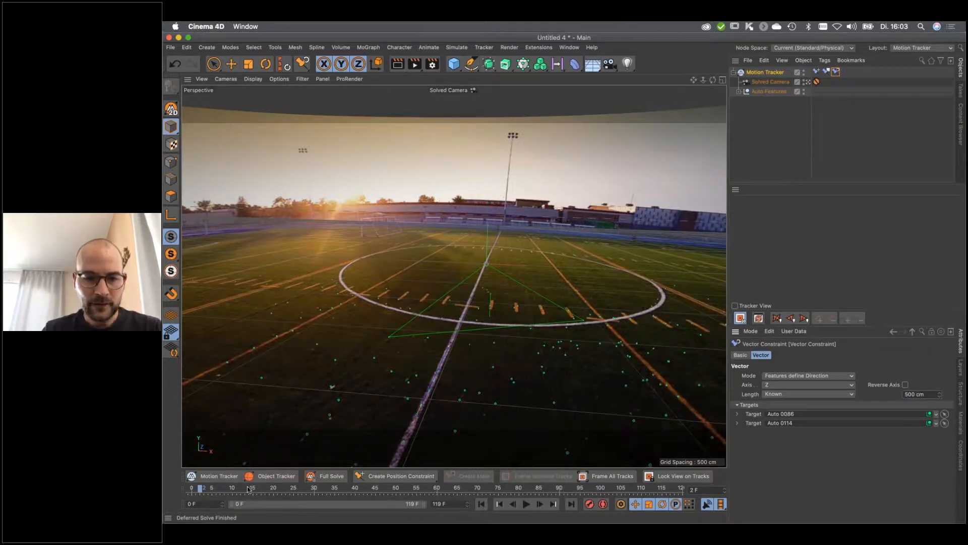
left_click(224, 492)
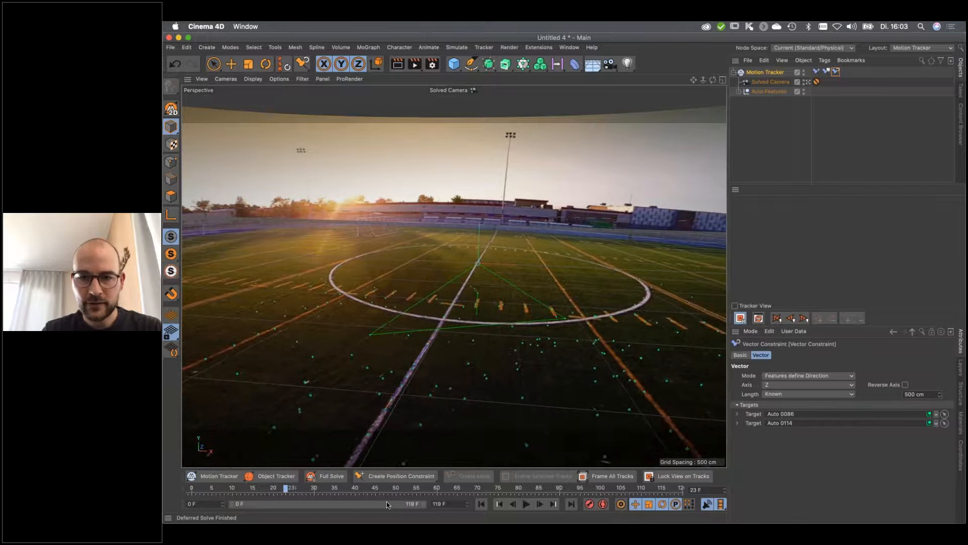
left_click_drag(302, 496, 245, 493)
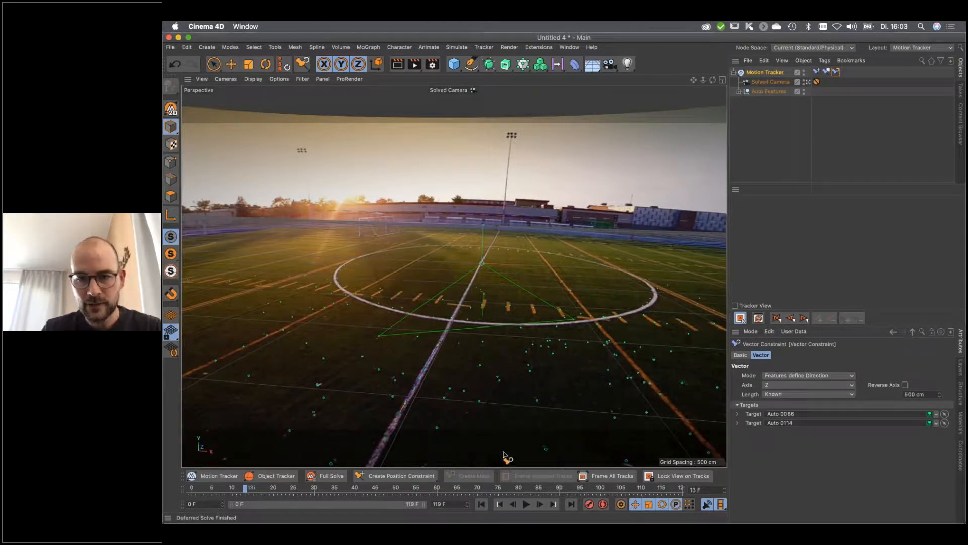
left_click_drag(210, 488, 257, 495)
left_click(257, 495)
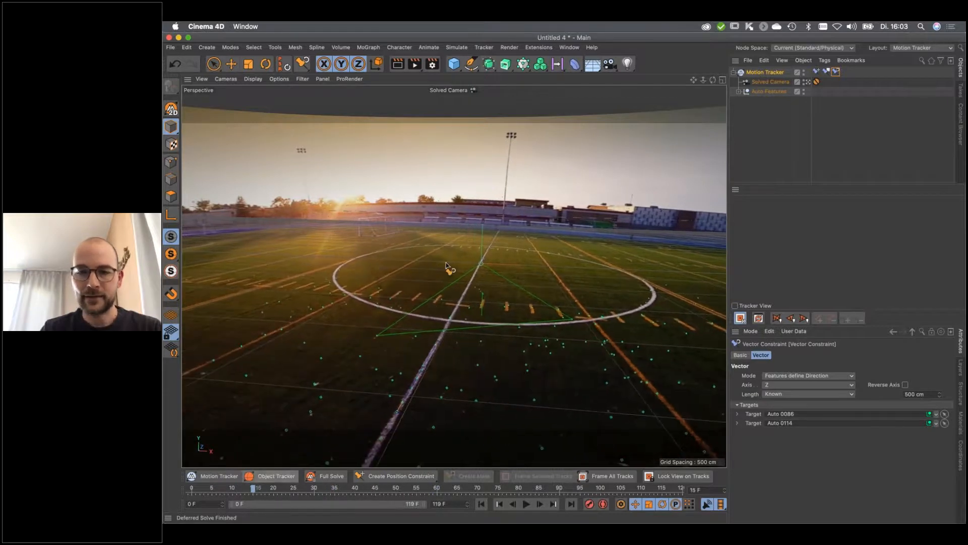
Switch to the Startup layout and create a material with a Checkerboard texture in its Alpha channel
left_click(921, 48)
left_click(914, 139)
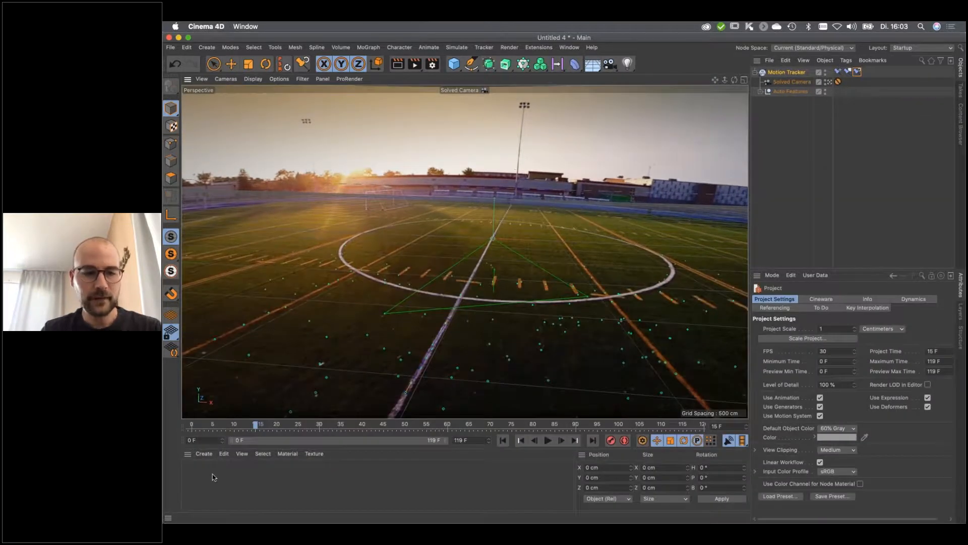
double_click(210, 476)
double_click(197, 476)
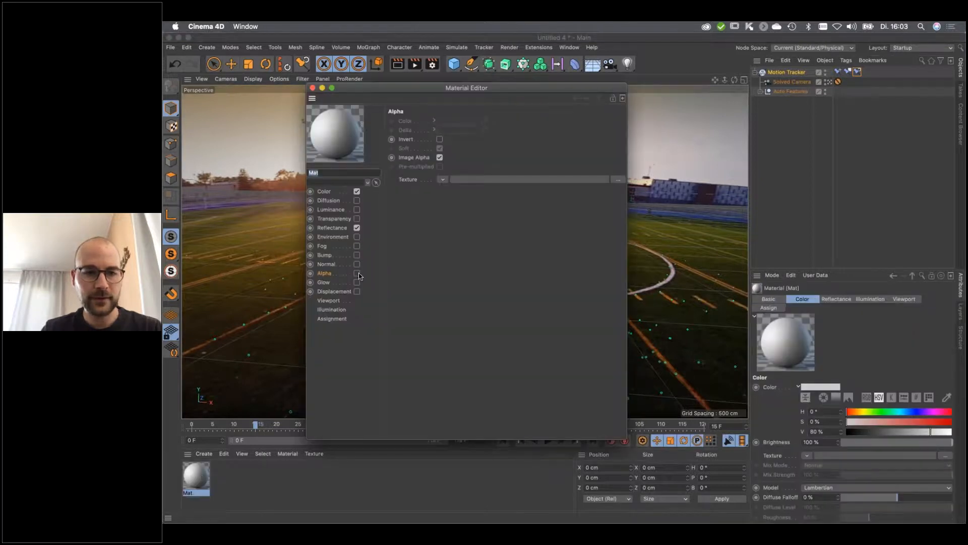
left_click(442, 180)
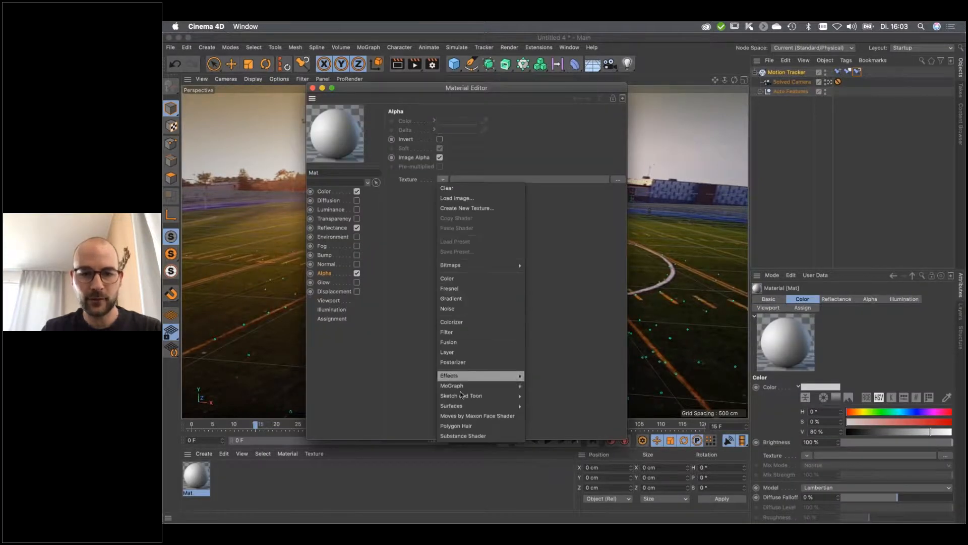
mouse_move(465, 407)
left_click(544, 296)
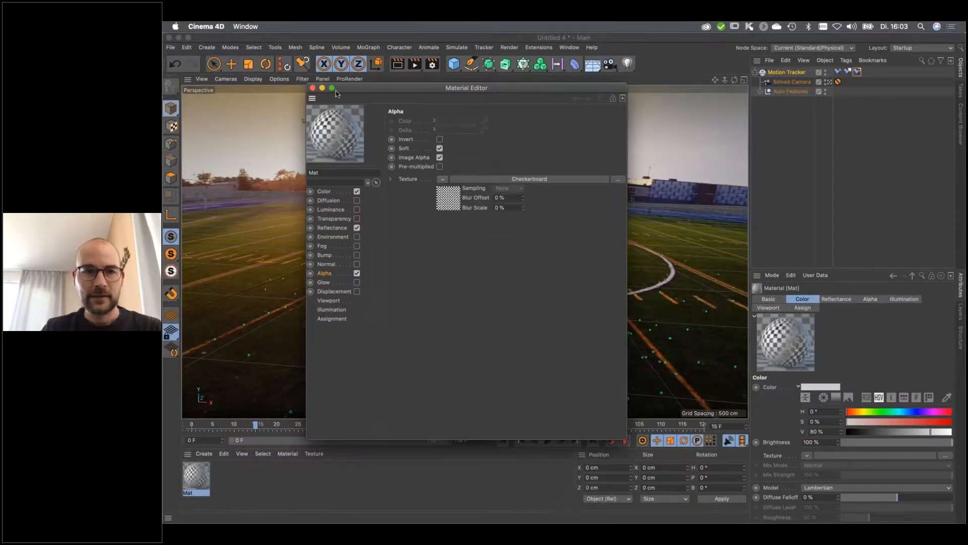
left_click(312, 88)
Add a Plane scaled up over the field, apply the checkerboard material to it and scrub through the footage to frame 0
left_click(455, 64)
left_click(544, 95)
key("t")
left_click_drag(549, 261, 565, 280)
left_click_drag(196, 477, 448, 280)
left_click(792, 203)
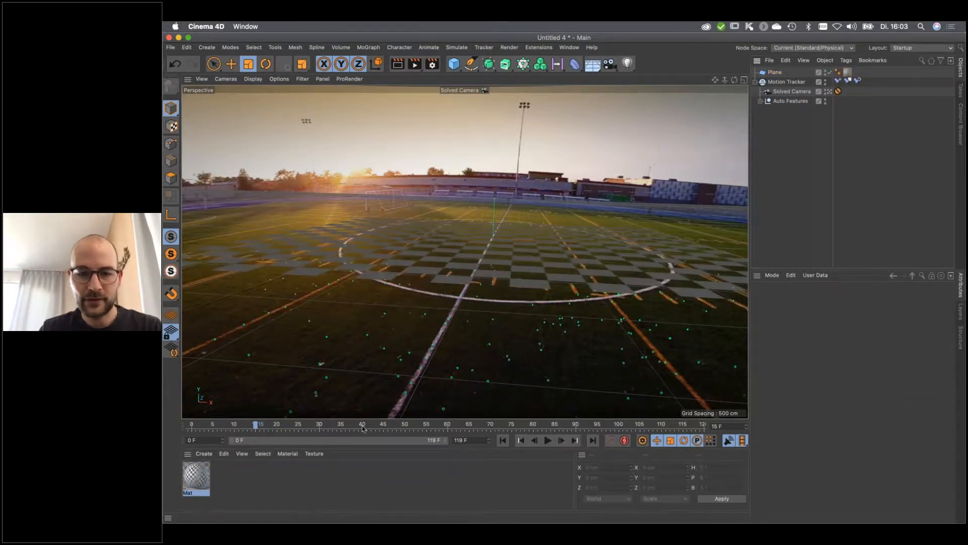
left_click_drag(353, 425, 164, 429)
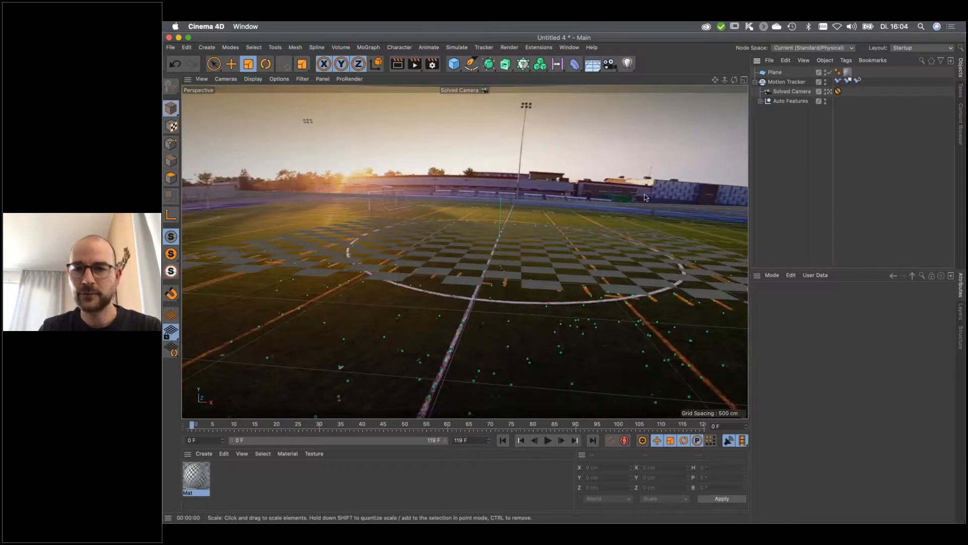
Create a background object from the Motion Tracker's footage settings and render the view
left_click(771, 83)
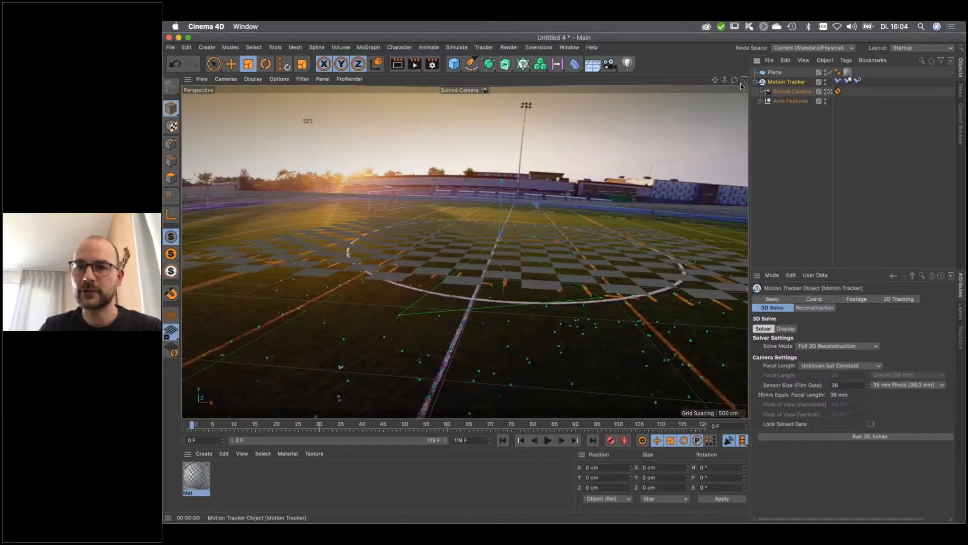
left_click(856, 299)
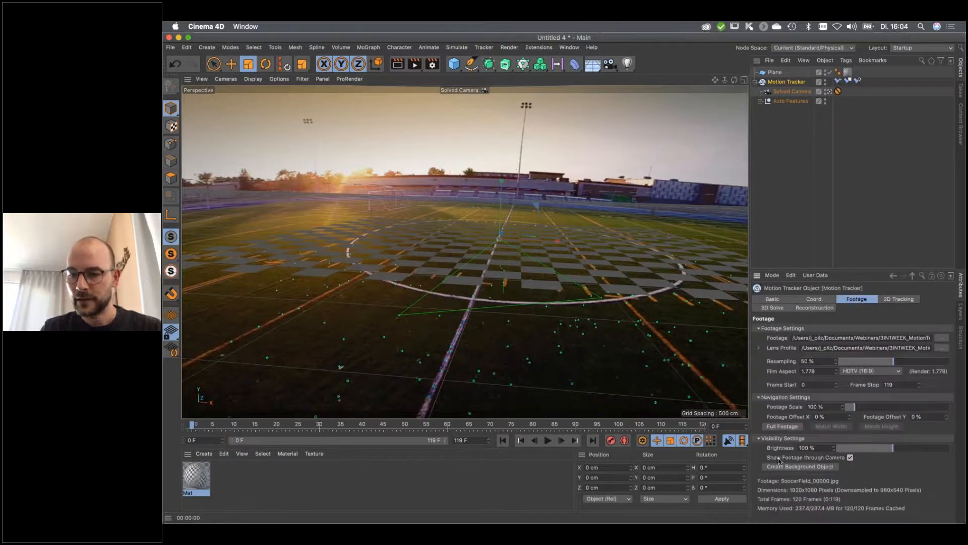
left_click(802, 468)
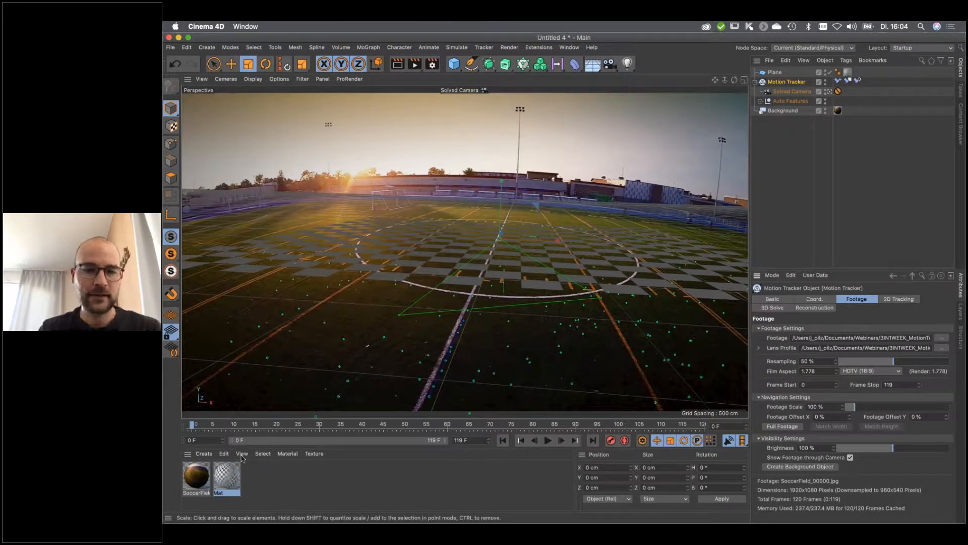
left_click(398, 64)
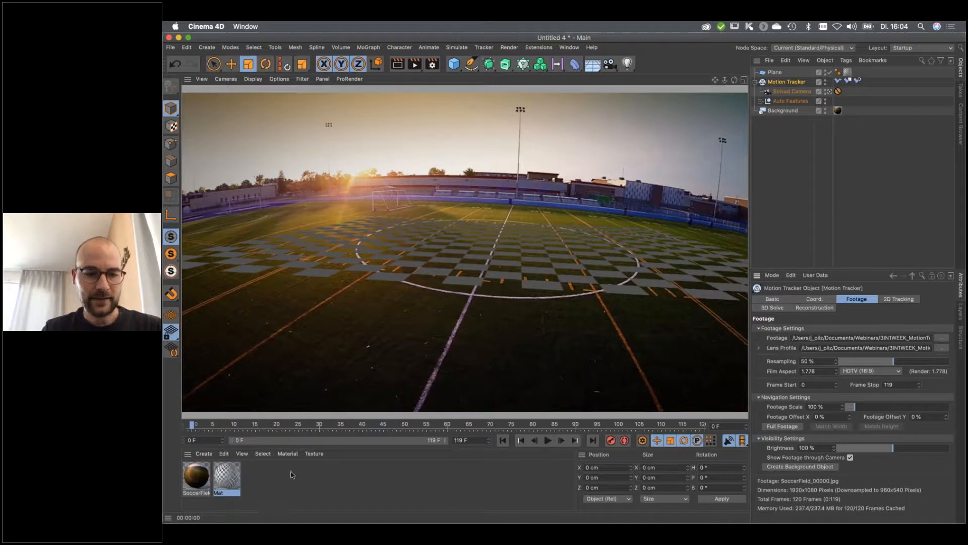
Look up the Lens Distortion effect shader available for the SoccerField material's Color texture without applying it
double_click(197, 476)
left_click(324, 191)
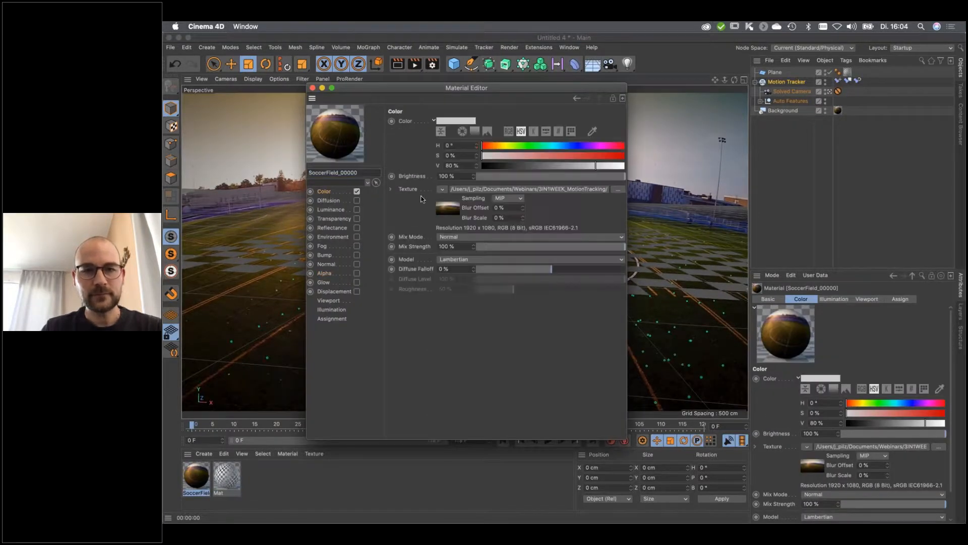
left_click(443, 189)
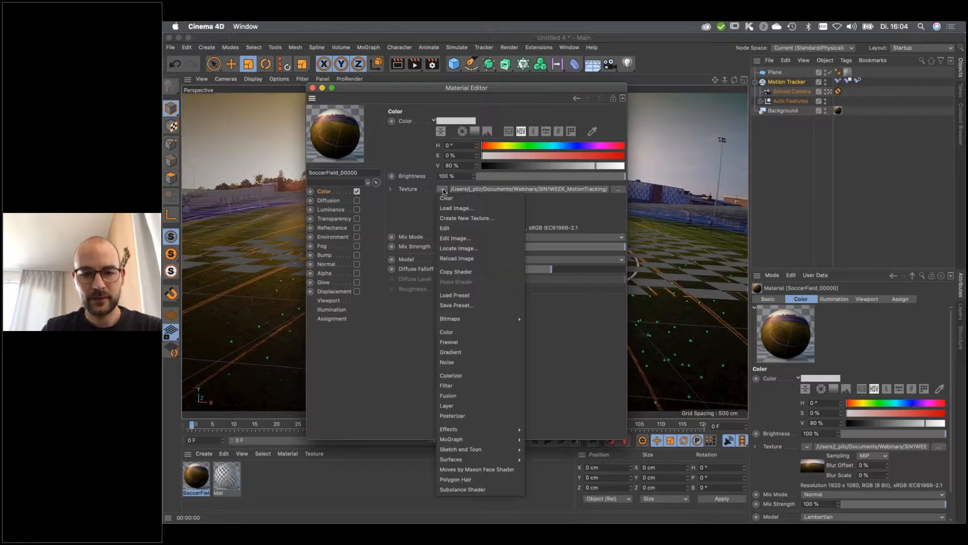
mouse_move(457, 430)
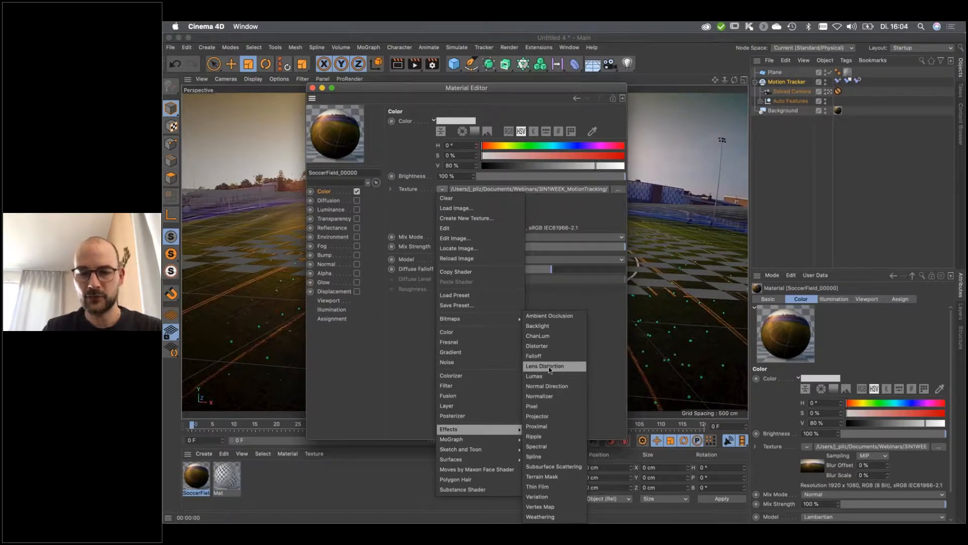
key("Escape")
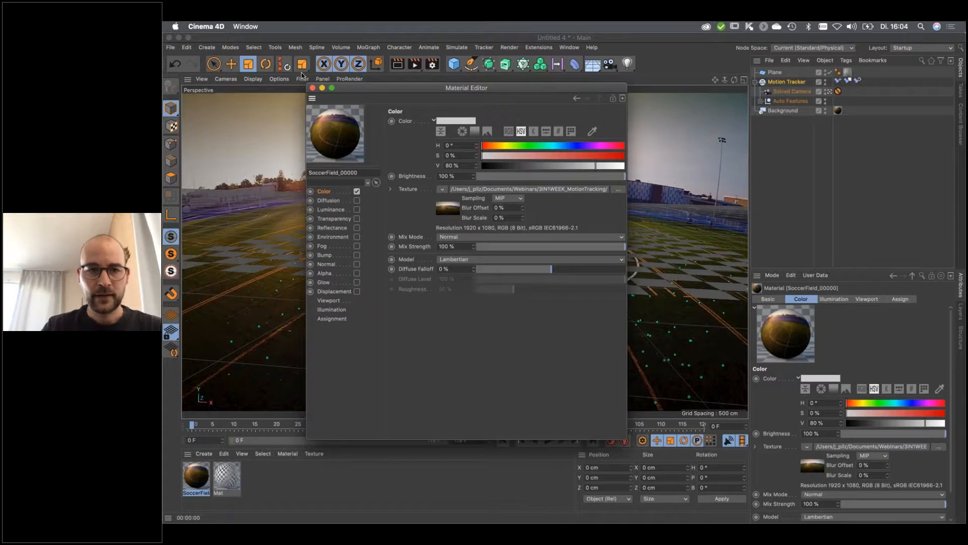
left_click(313, 88)
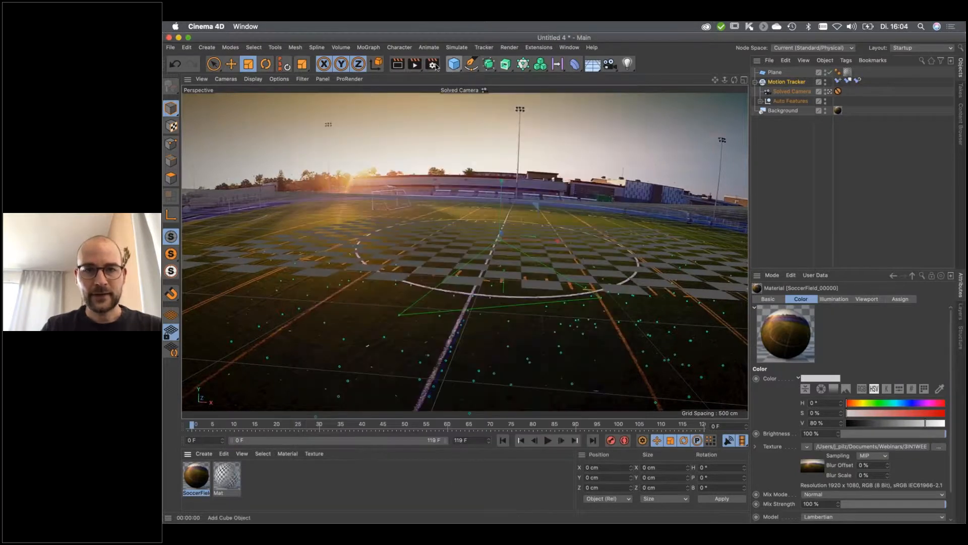
Render the current frame to the Picture Viewer and move its window clear of the main tools
left_click(416, 65)
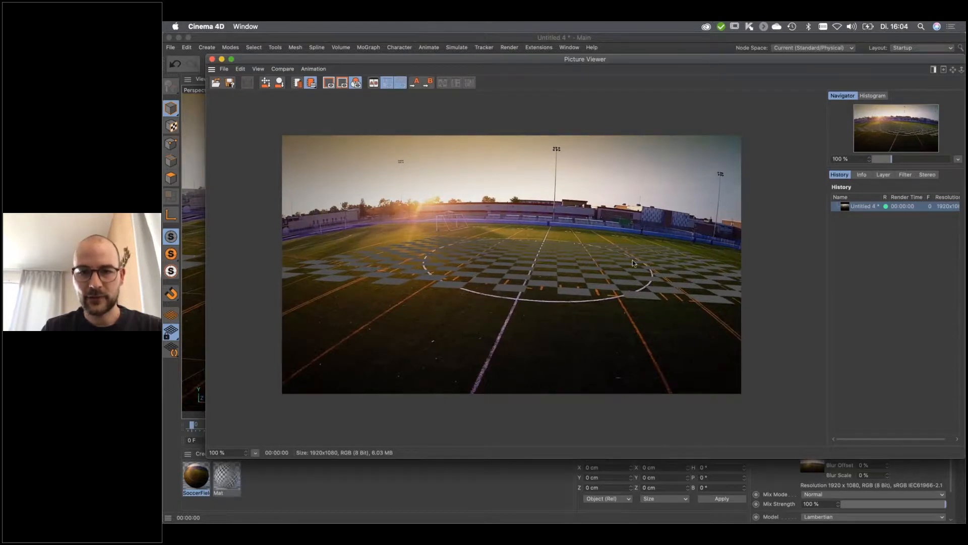
left_click_drag(508, 69, 425, 77)
Add a Lens Distortion effect to the render settings and load the lens profile Webinar1.lns into it
left_click(432, 63)
left_click_drag(531, 64, 589, 64)
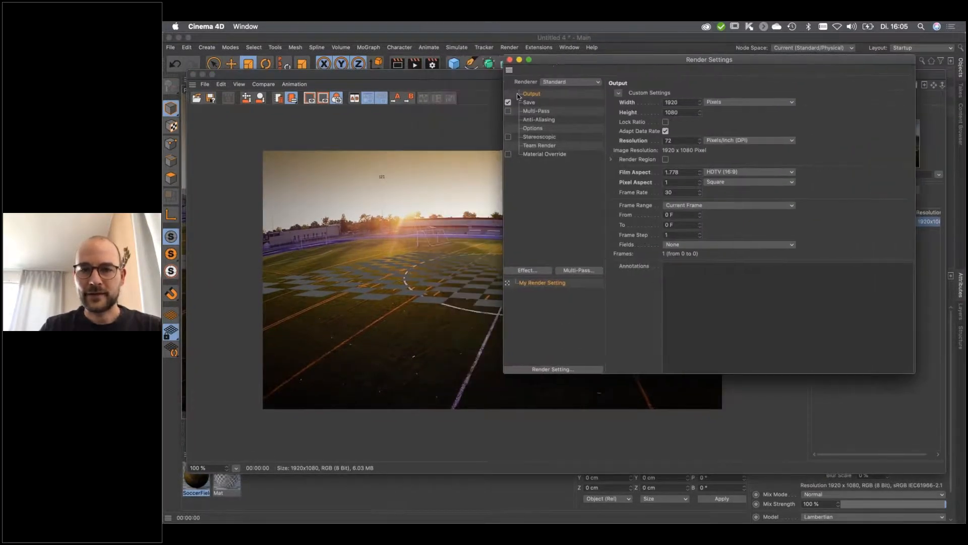
left_click(527, 270)
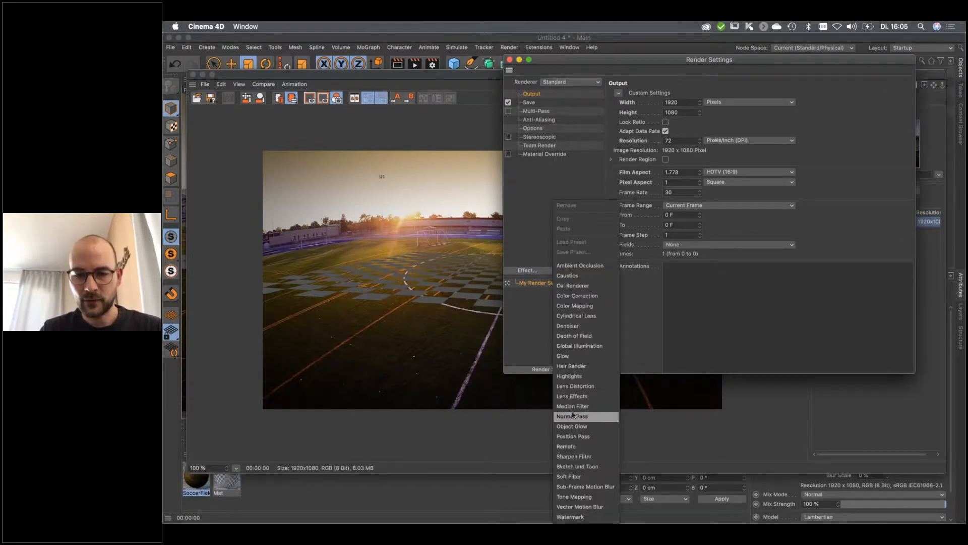
left_click(589, 387)
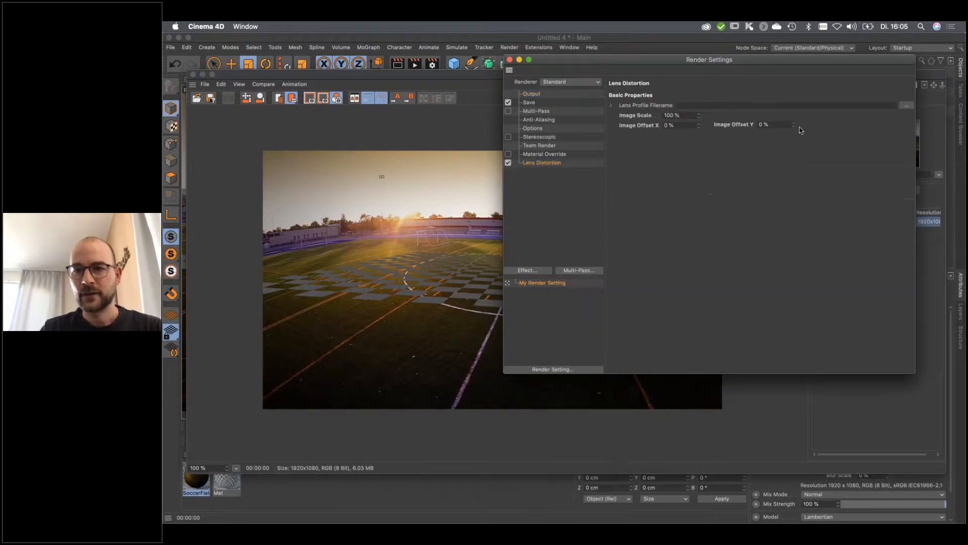
left_click(906, 106)
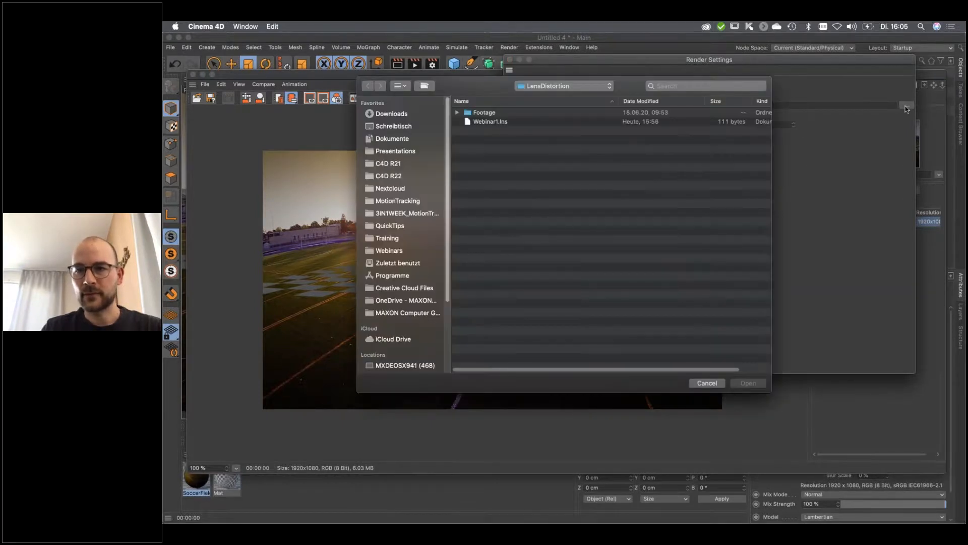
left_click(488, 124)
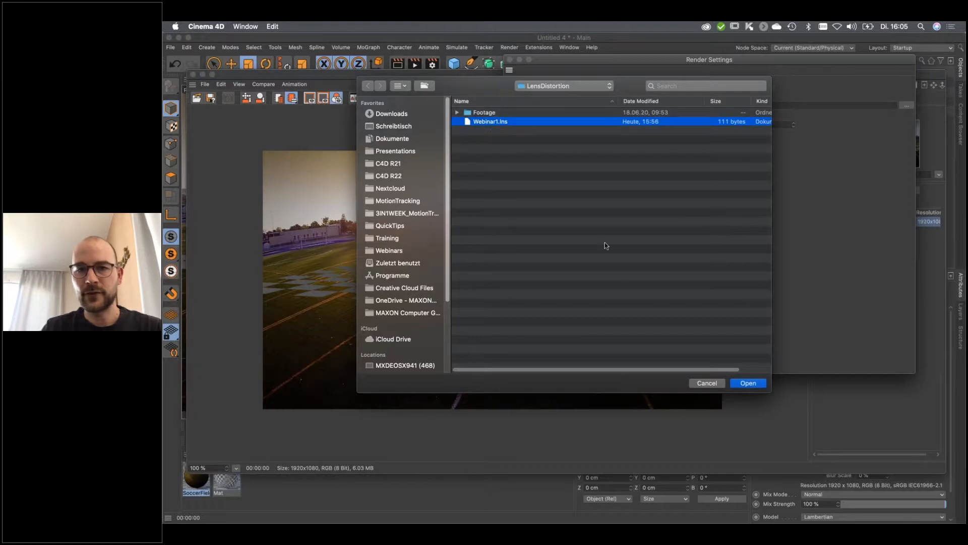
left_click(756, 385)
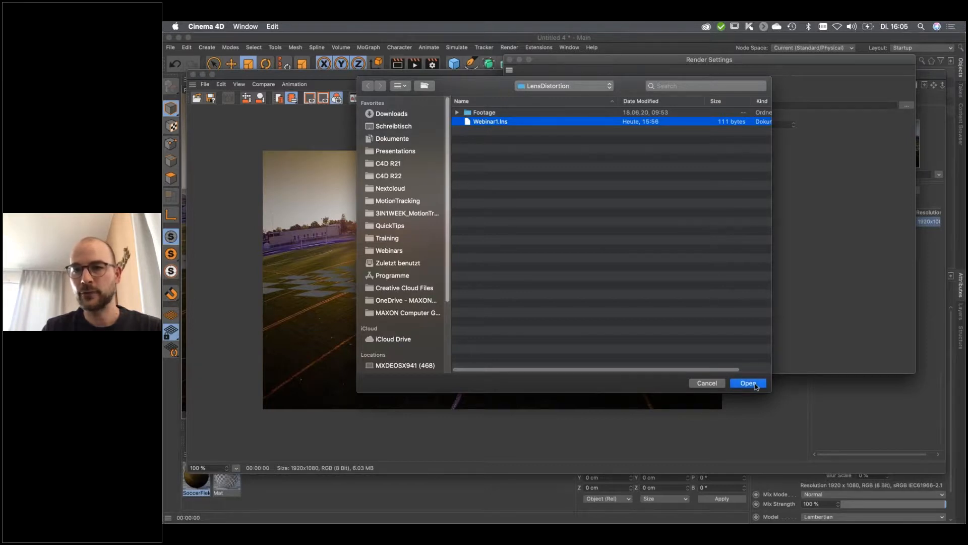
left_click(509, 60)
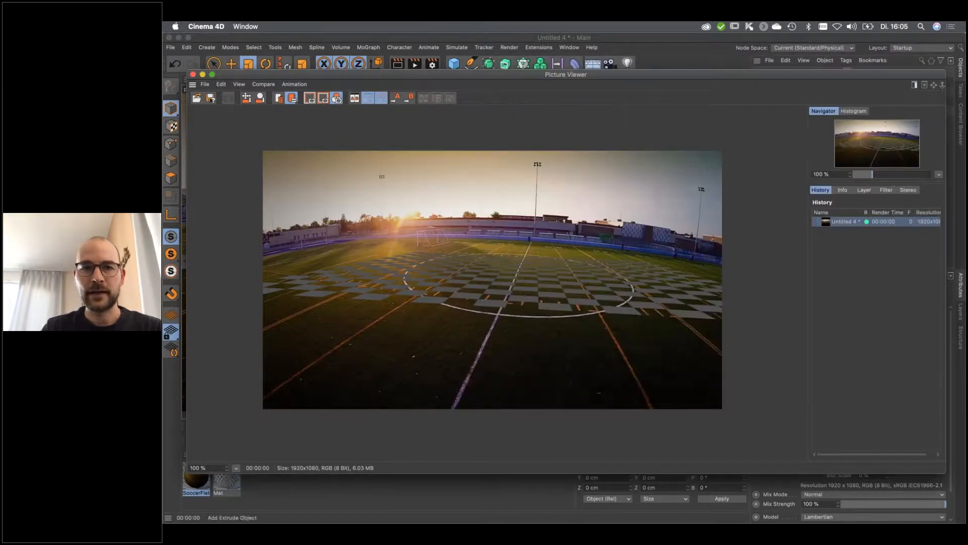
Render the frame again with lens distortion and compare it repeatedly with the previous render in the history
left_click(413, 64)
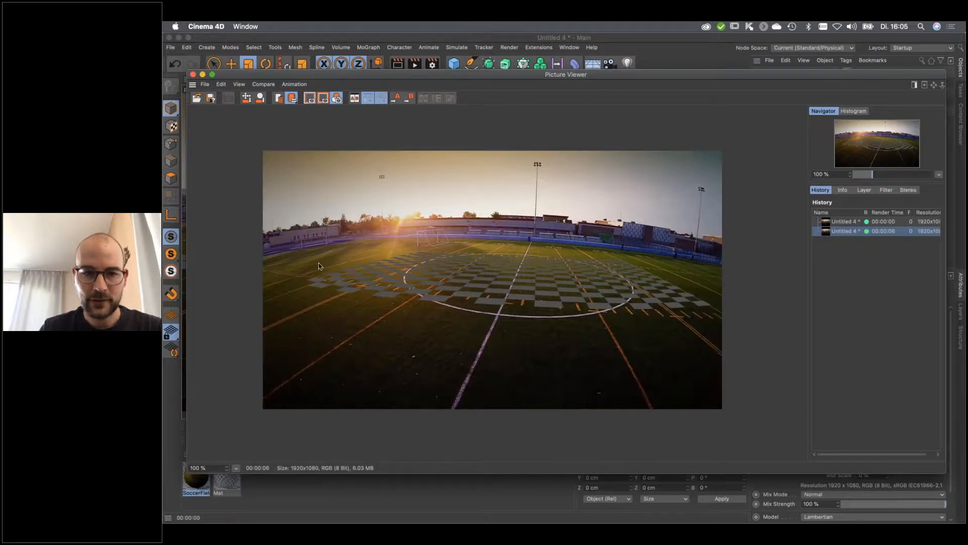
left_click(840, 222)
key("Down")
key("Up")
key("Down")
key("Up")
key("Down")
key("Up")
key("Down")
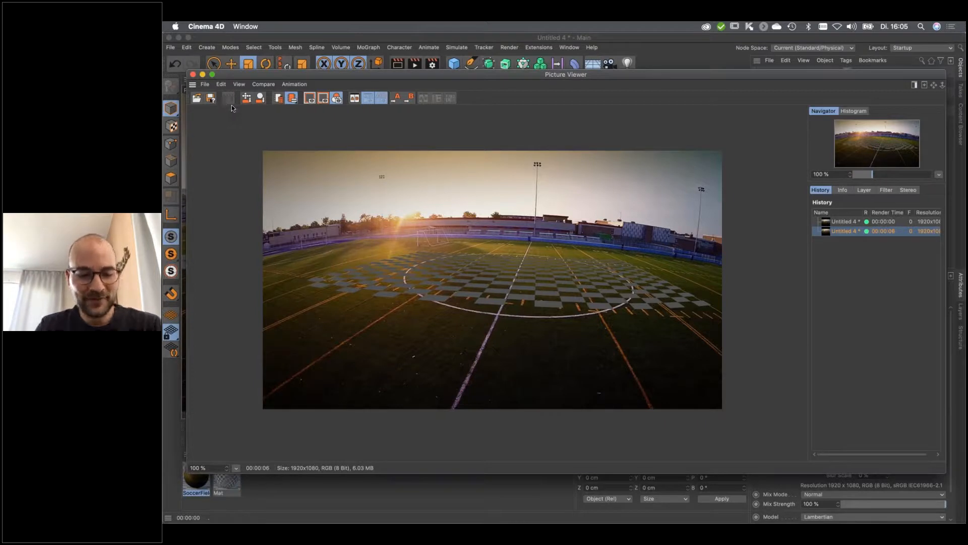
left_click_drag(310, 71, 309, 58)
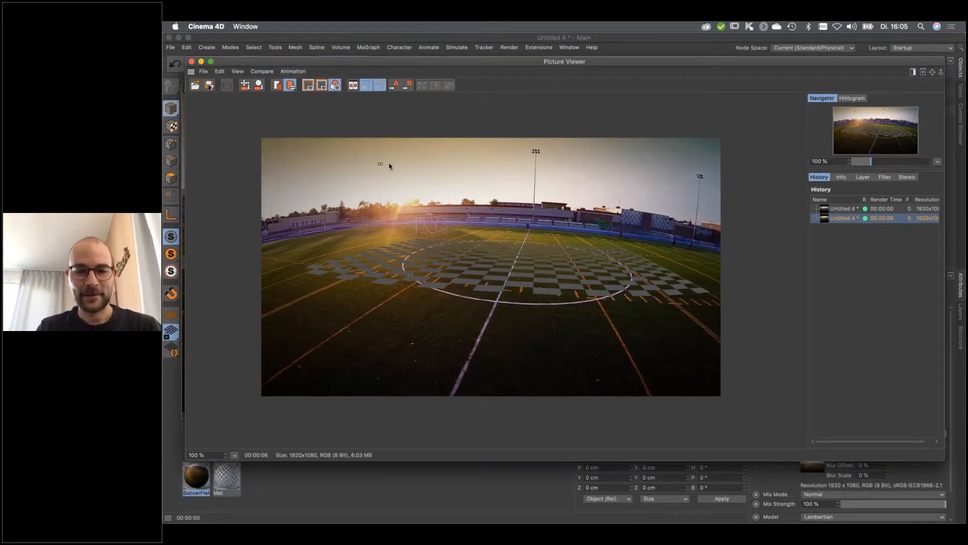
Switch to the Keynote presentation, advance from the 3D Tracking Process slide to the Scene Reconstruction slide, and end the slideshow
key("super+Tab")
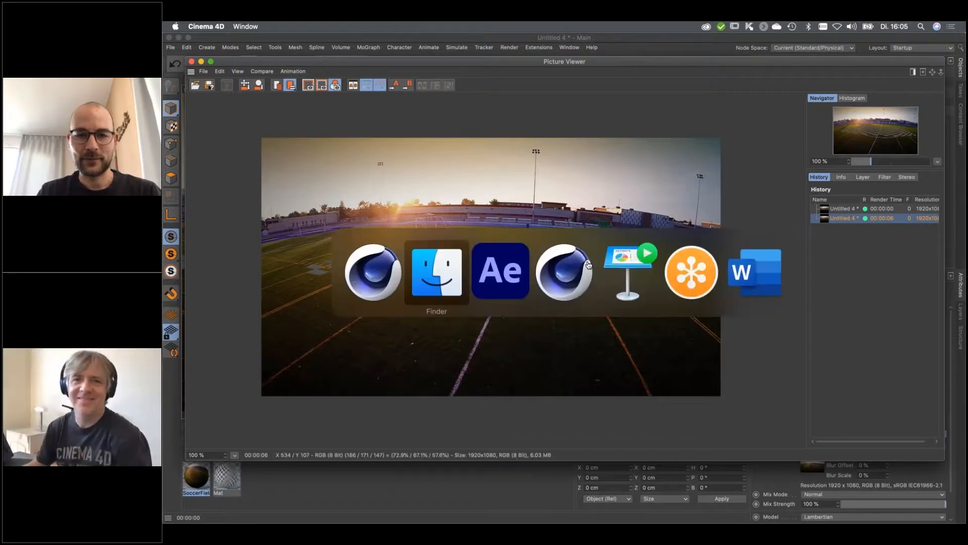
left_click(638, 267)
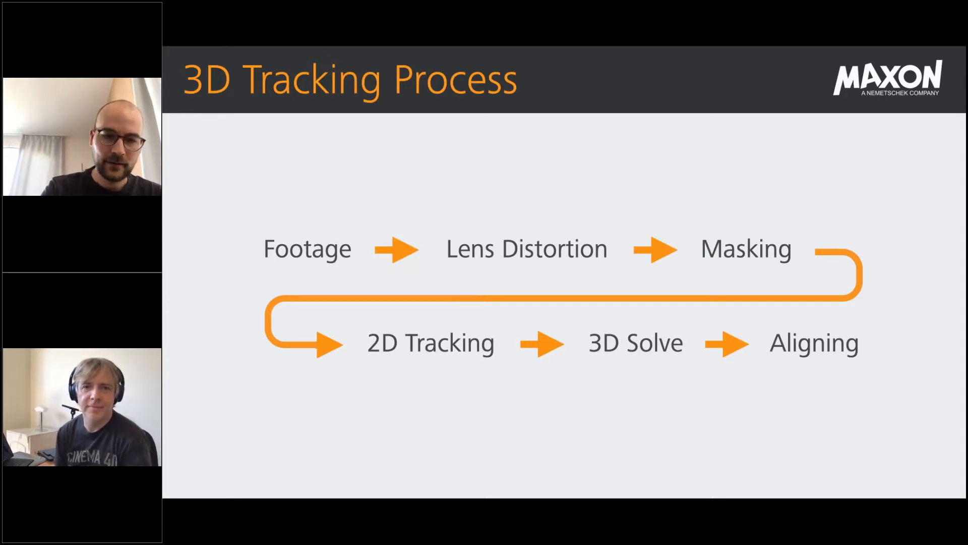
key("Right")
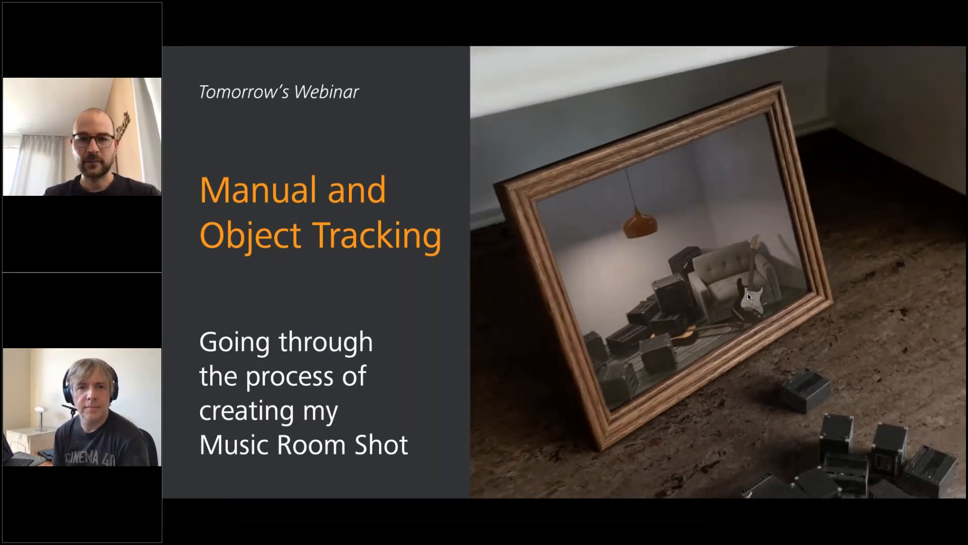
key("Right")
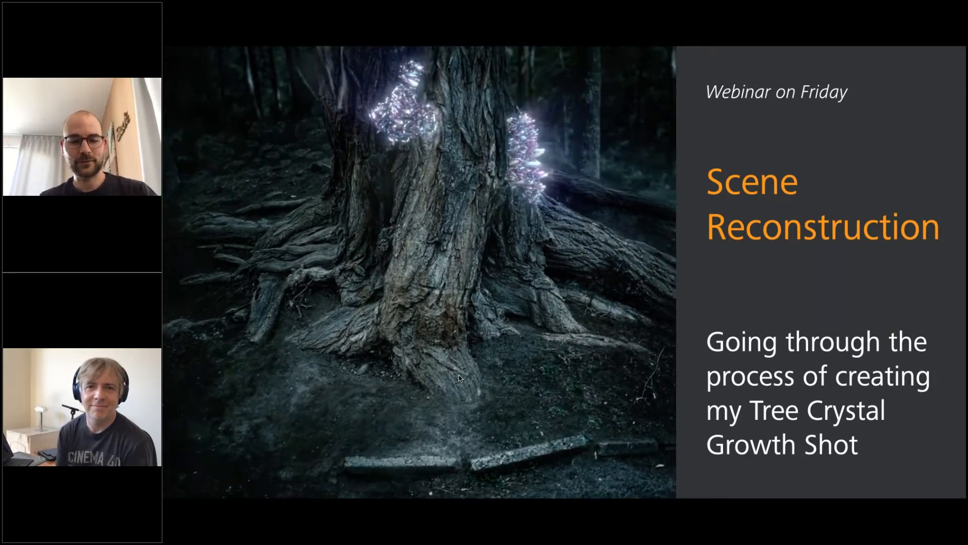
key("Escape")
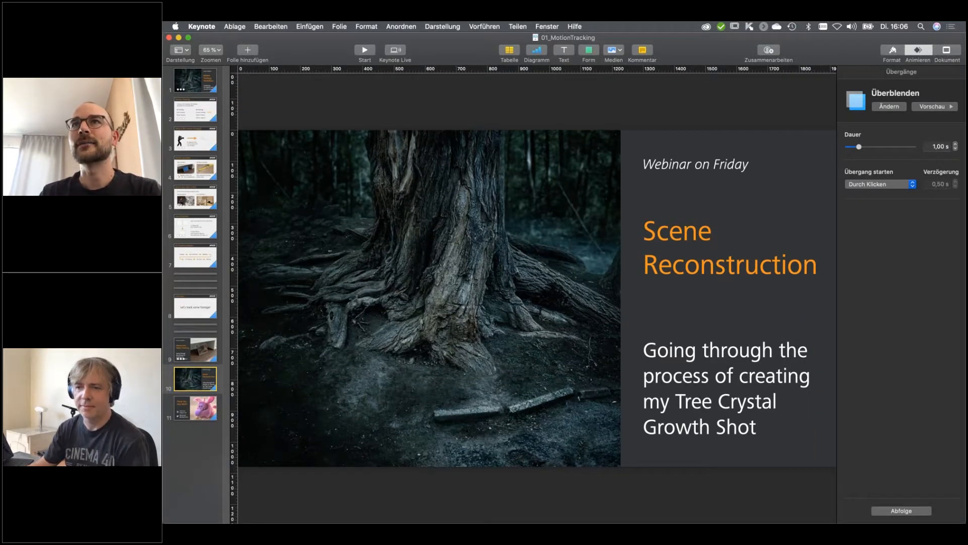
key("super+Tab")
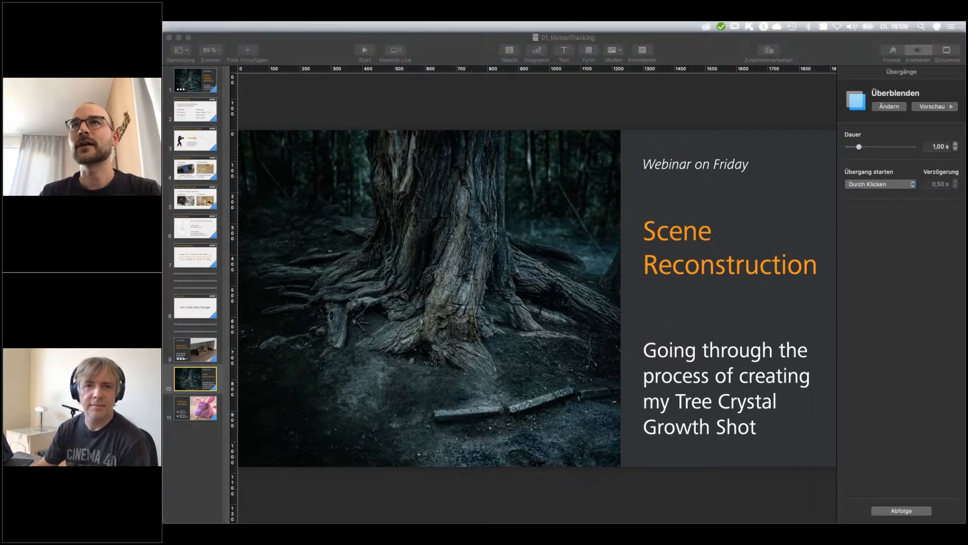